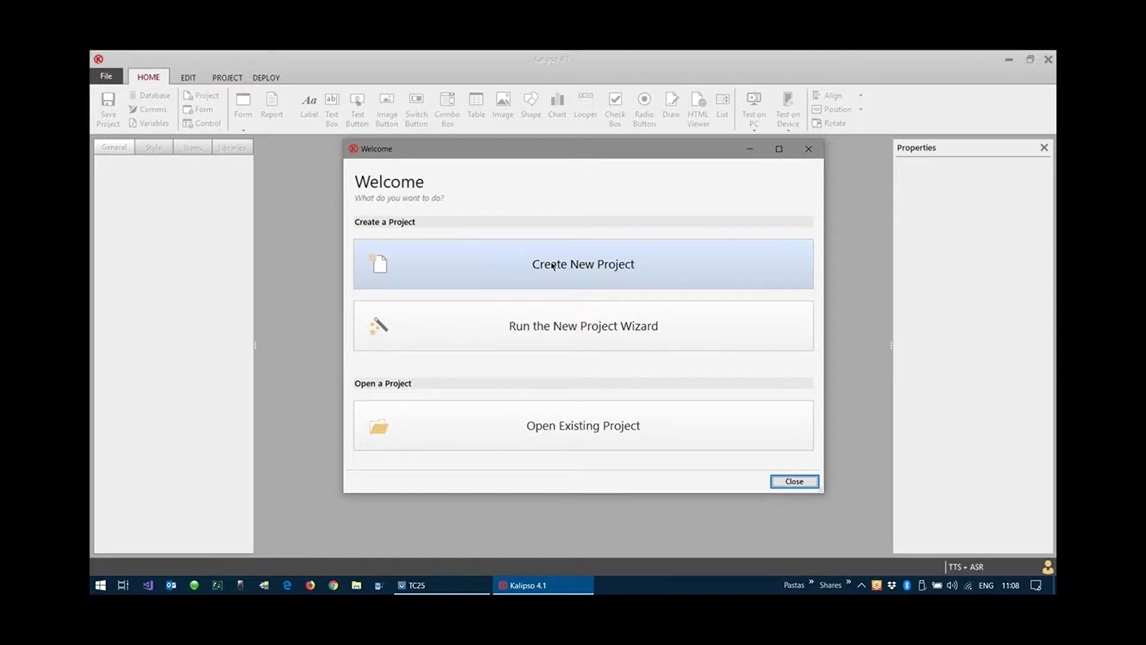
# - Create a new project and name it Barcodes_Webinar
pyautogui.click(552, 265)
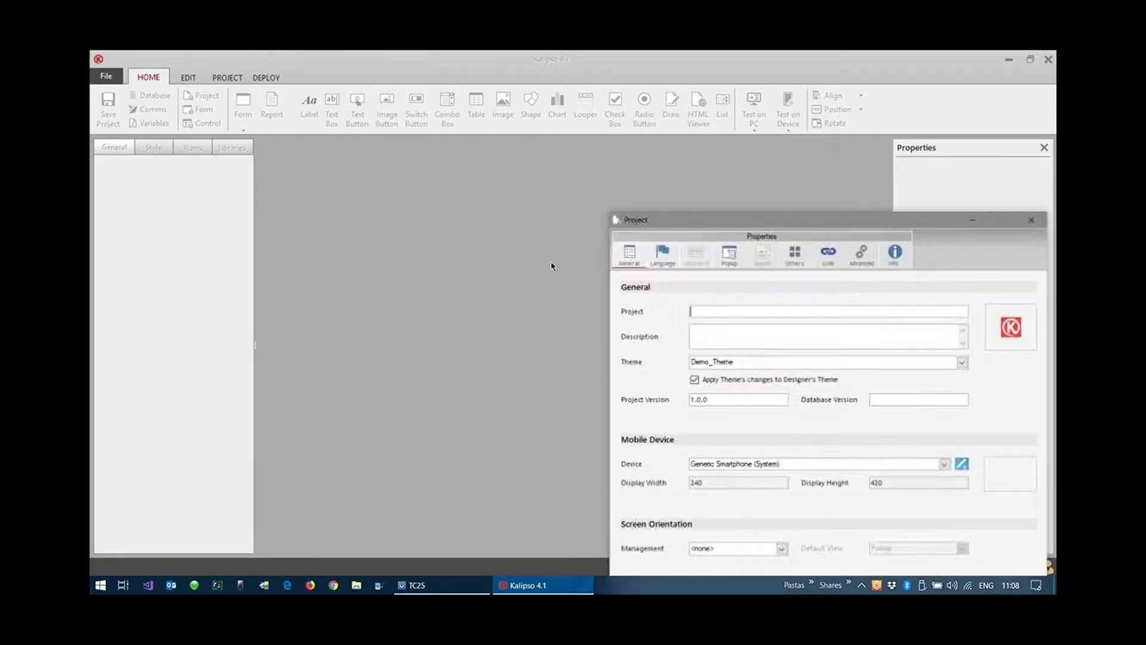
pyautogui.write('WEbinar')
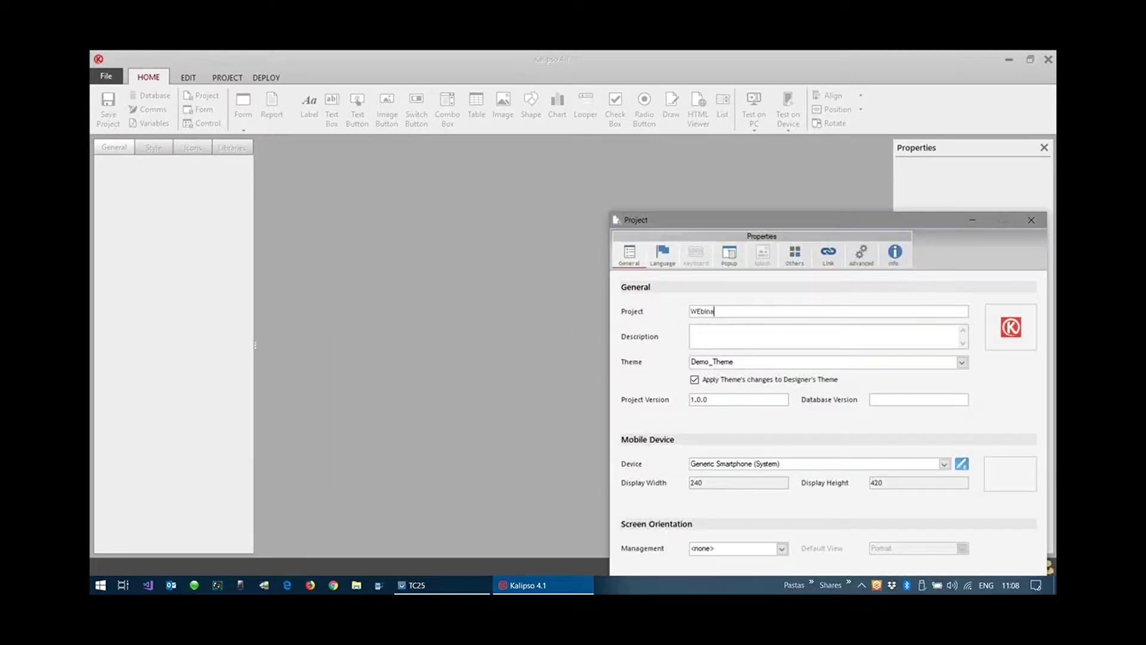
pyautogui.press('Left')
pyautogui.press('Left')
pyautogui.press('Left')
pyautogui.press('Left')
pyautogui.press('BackSpace')
pyautogui.write('e')
pyautogui.press('Left')
pyautogui.press('Left')
pyautogui.write('Barcodes_')
# - Set the project's theme to Modern_Theme
pyautogui.moveTo(786, 226); pyautogui.dragTo(627, 136)
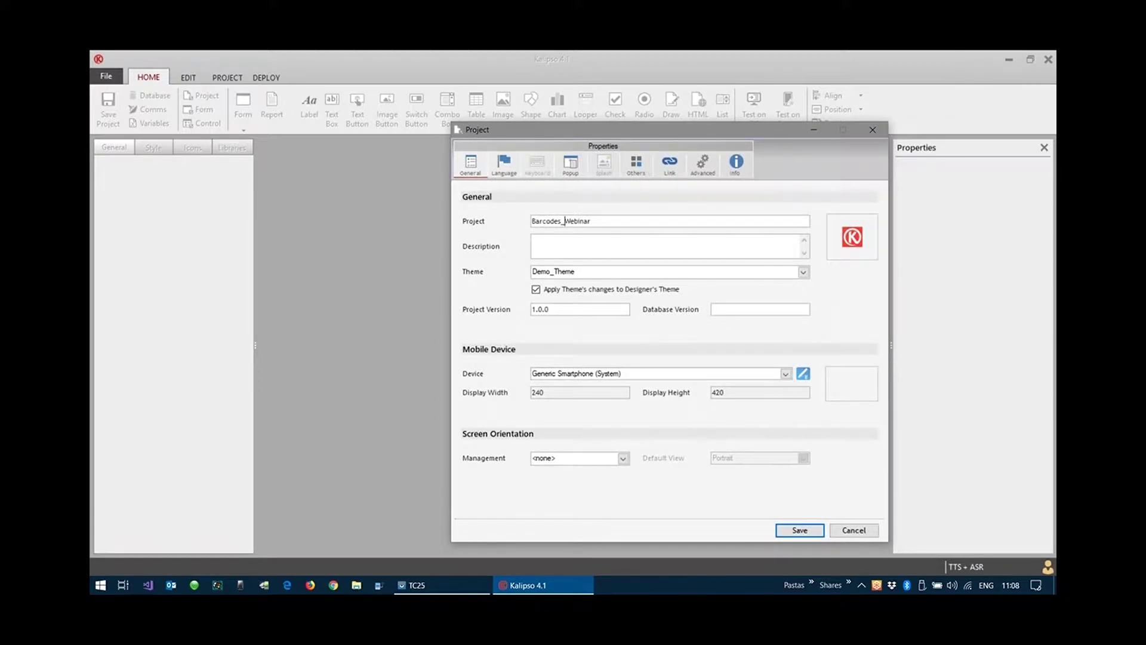
pyautogui.click(418, 447)
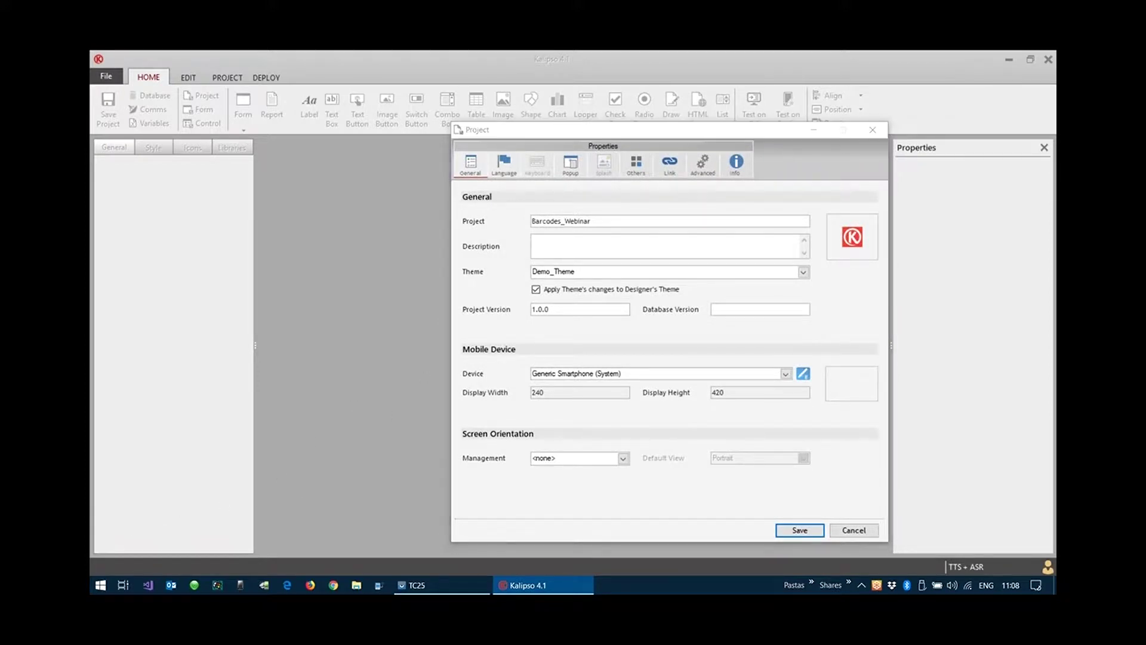
pyautogui.click(621, 271)
pyautogui.scroll(-3, 667, 439)
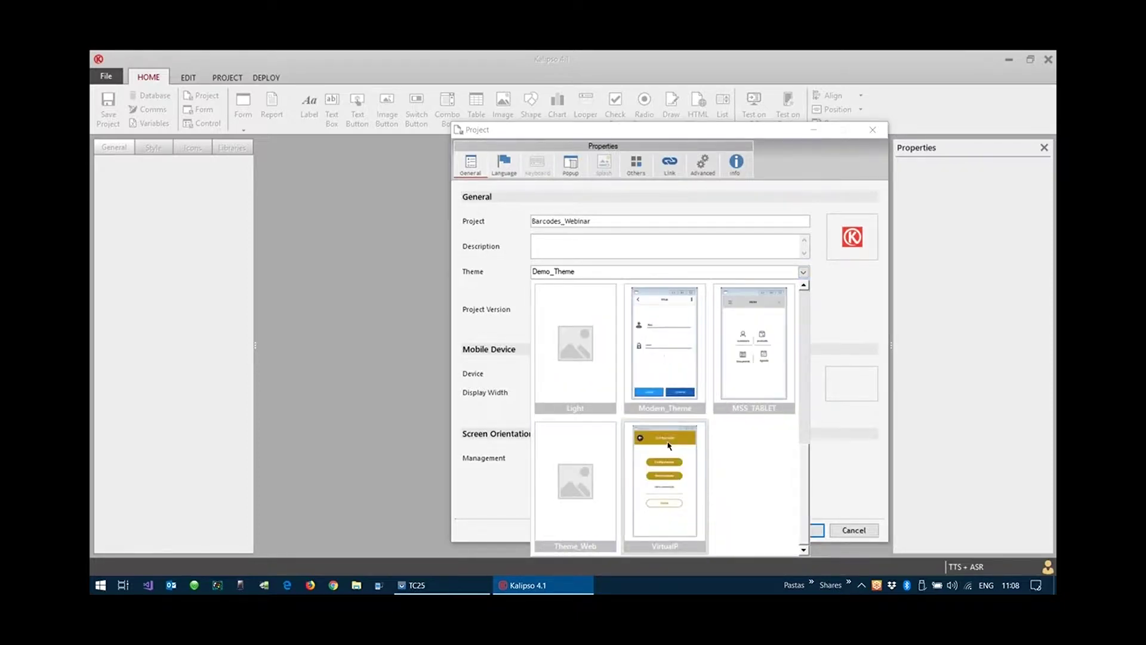
pyautogui.click(671, 352)
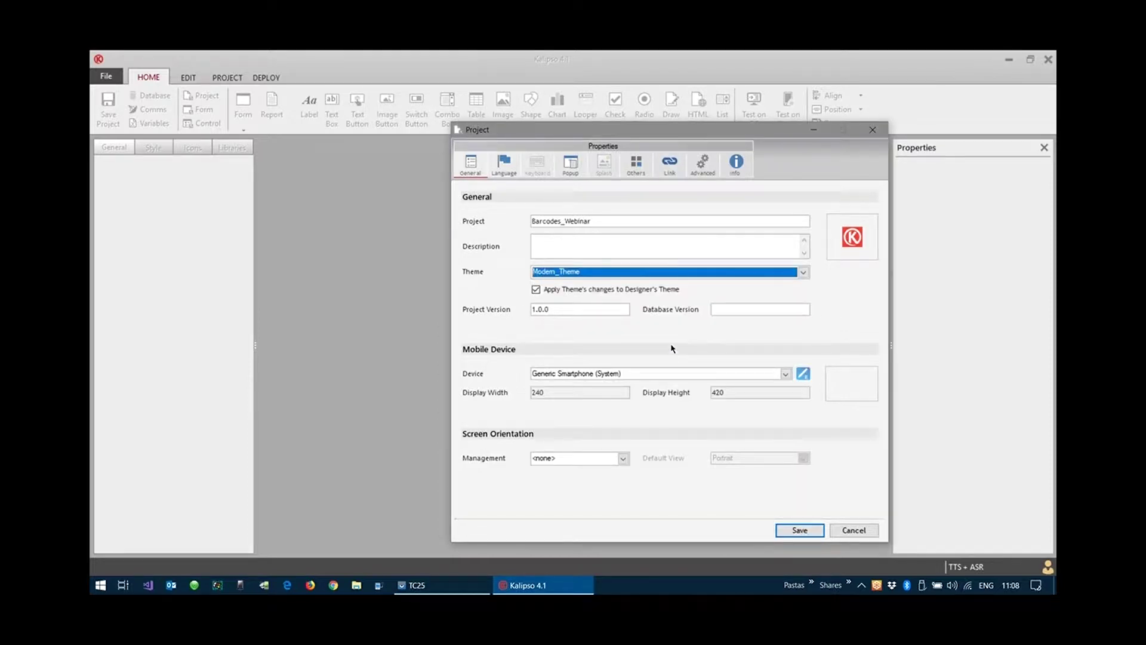
# - Look through the mobile devices available for the project without changing the selected device
pyautogui.click(636, 374)
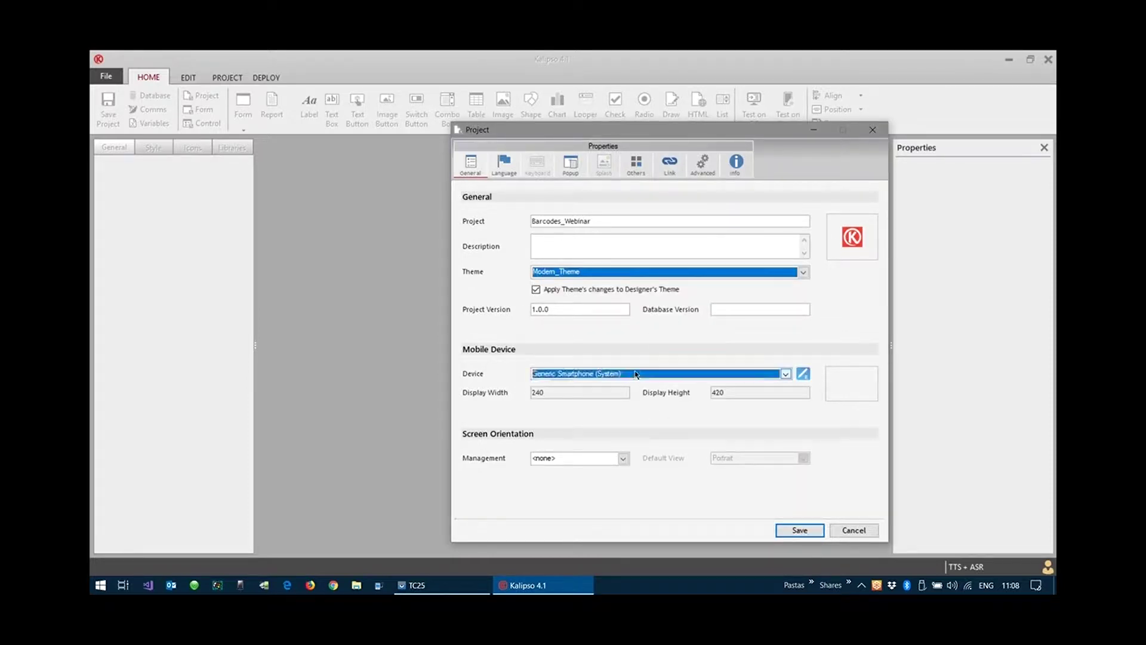
pyautogui.click(636, 374)
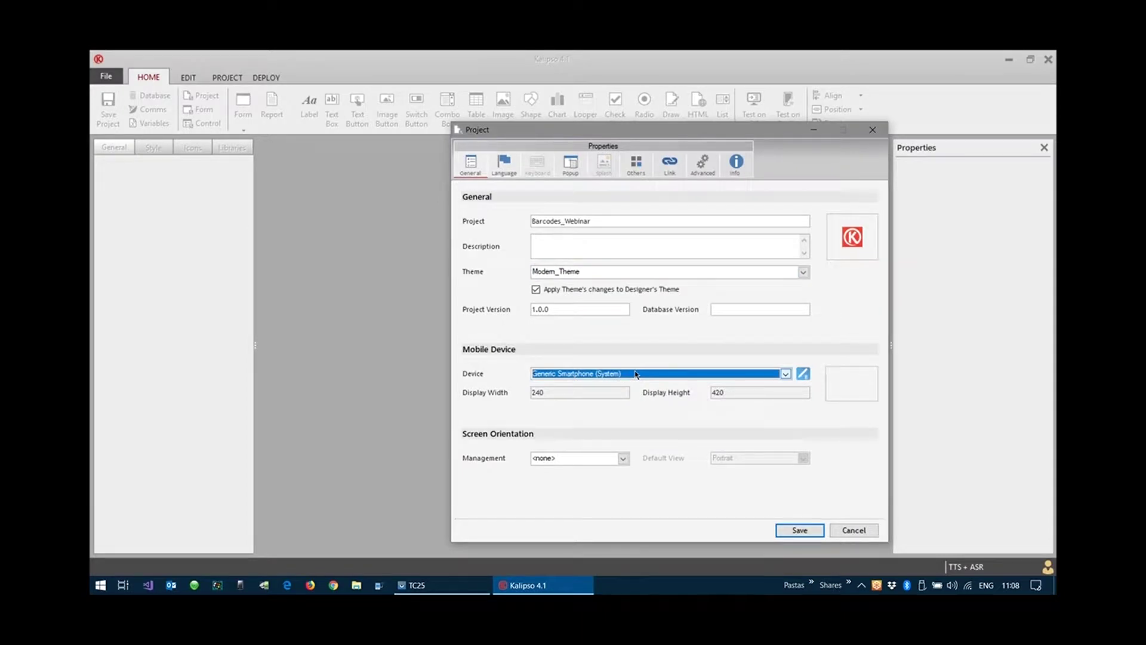
pyautogui.click(734, 374)
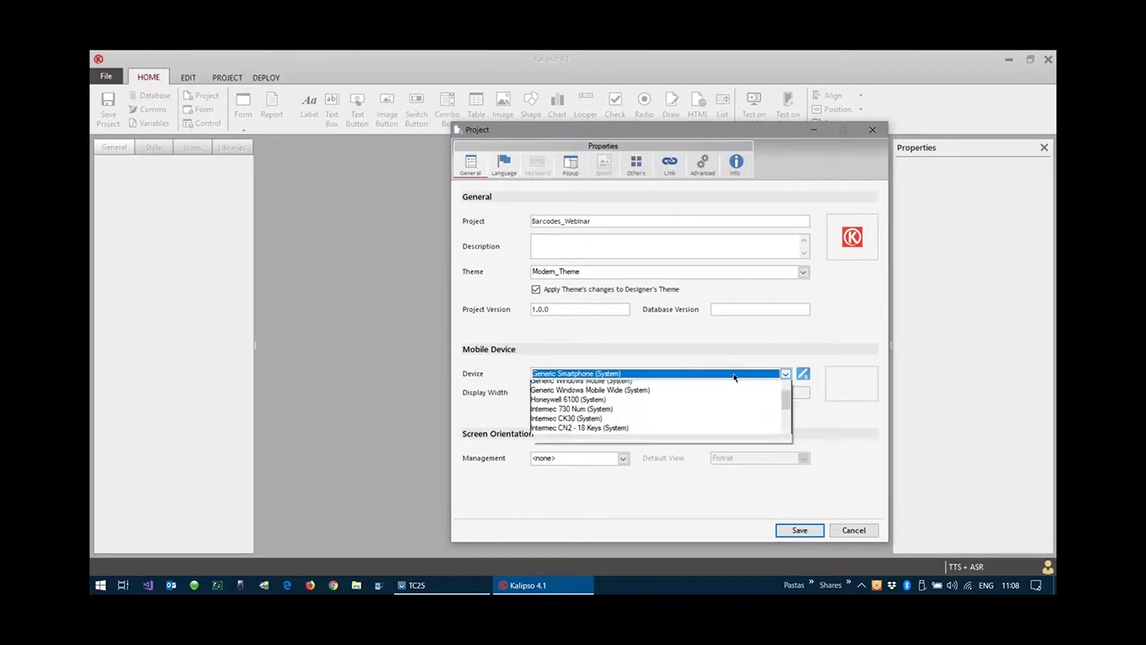
pyautogui.click(735, 374)
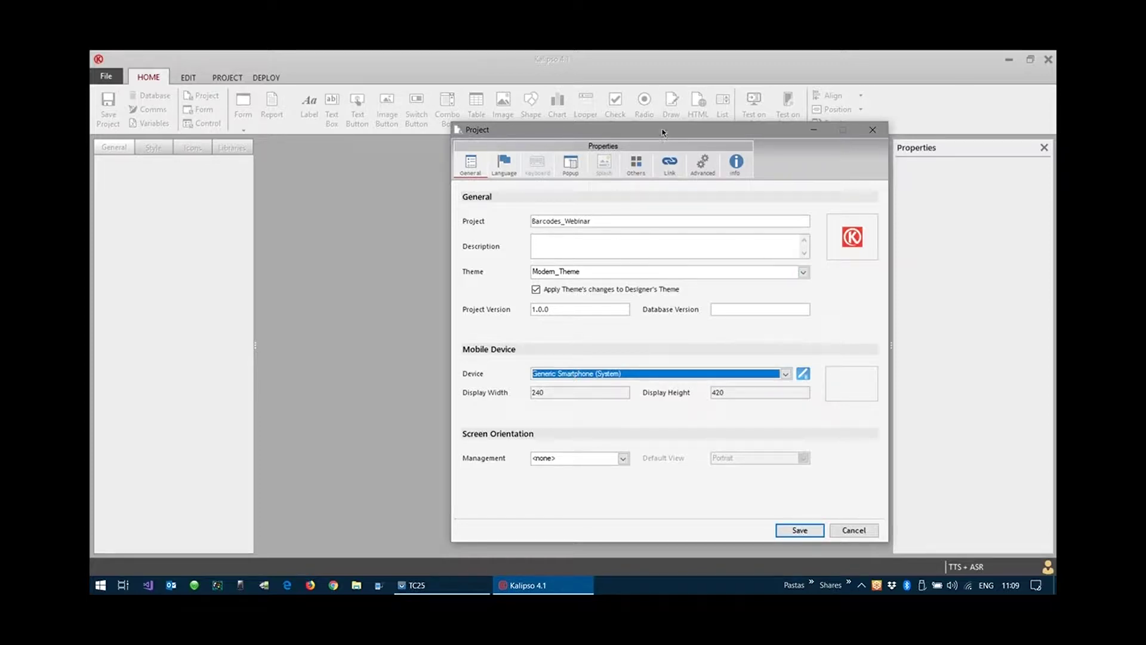
pyautogui.moveTo(661, 131); pyautogui.dragTo(623, 117)
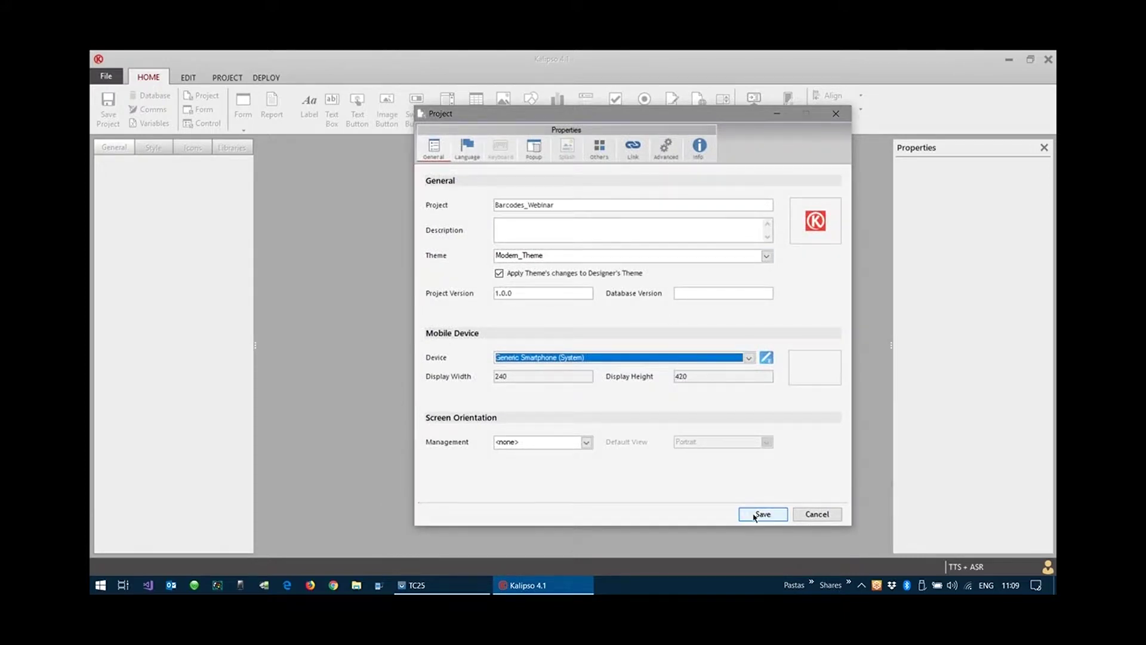
# - Save the project as Barcodes_Webinar.mfs in a new Desktop folder named Barcodes_Webinar, reusing the copied project name
pyautogui.click(617, 207)
pyautogui.hotkey('ctrl', 'c')
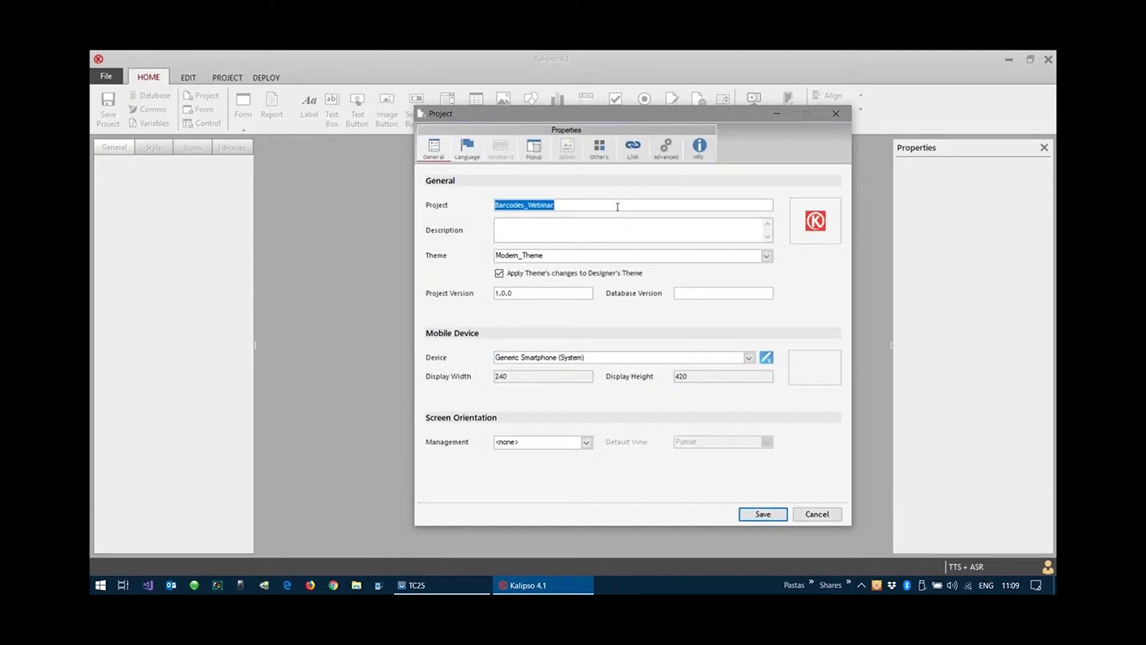
pyautogui.click(757, 514)
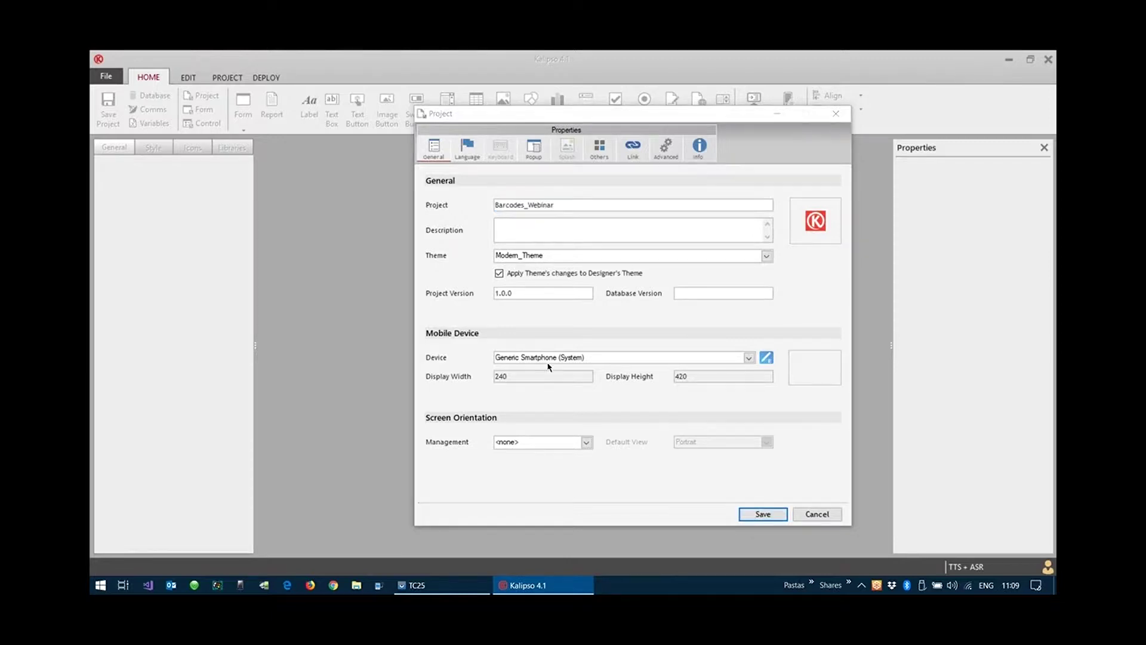
pyautogui.click(463, 228)
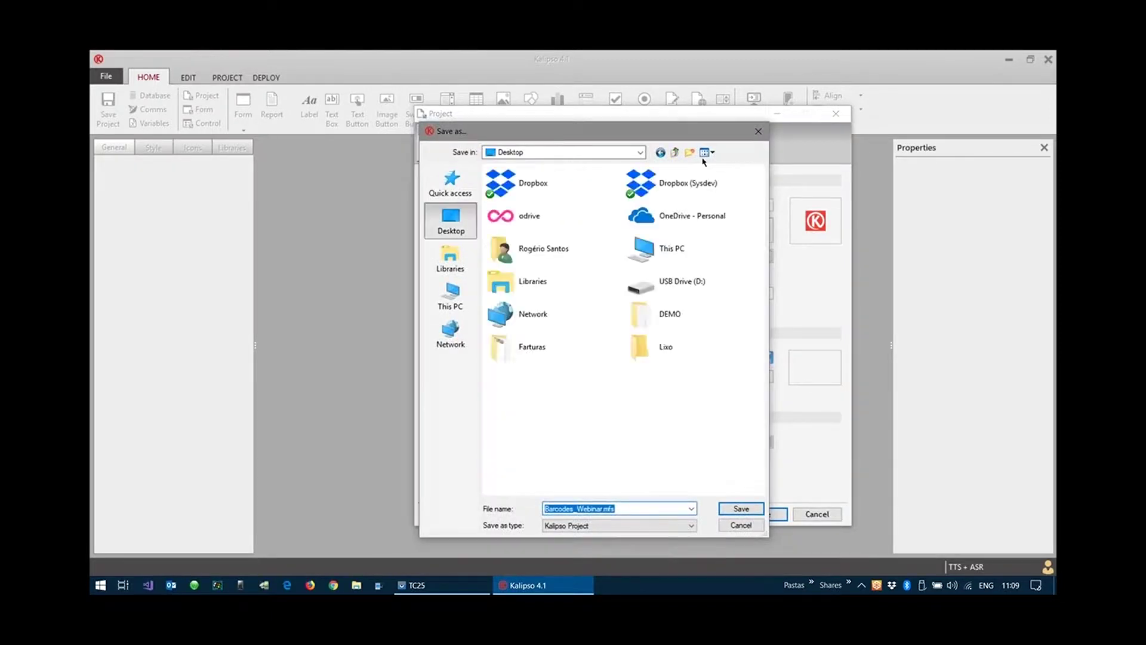
pyautogui.click(689, 152)
pyautogui.hotkey('ctrl', 'v')
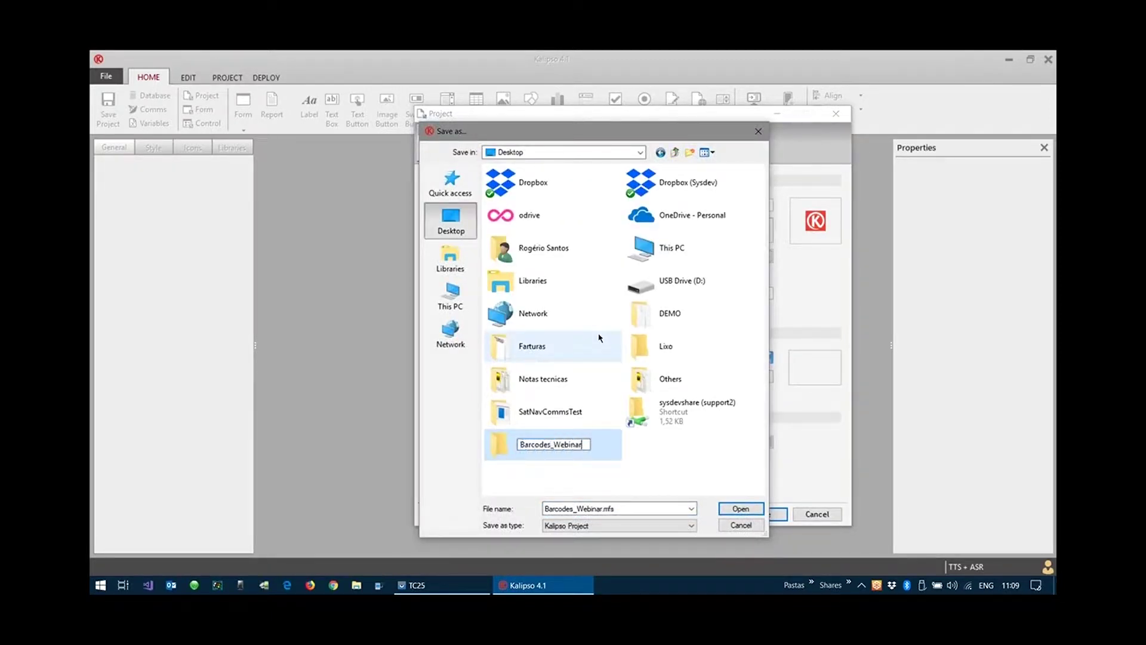
pyautogui.press('Return')
pyautogui.press('Return')
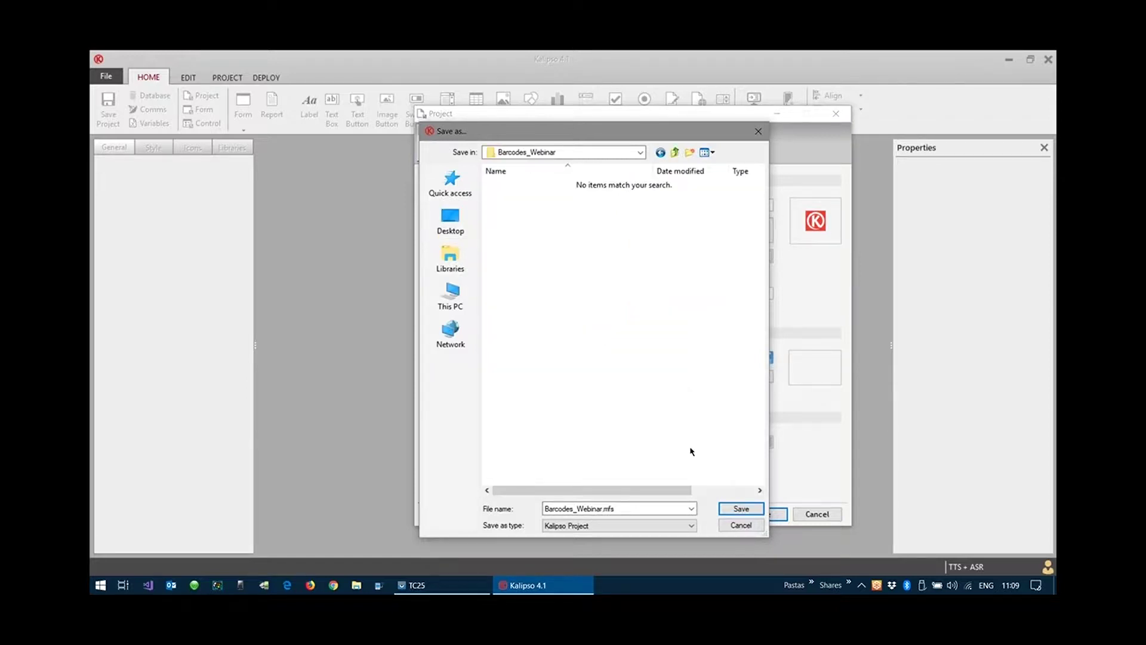
pyautogui.click(733, 510)
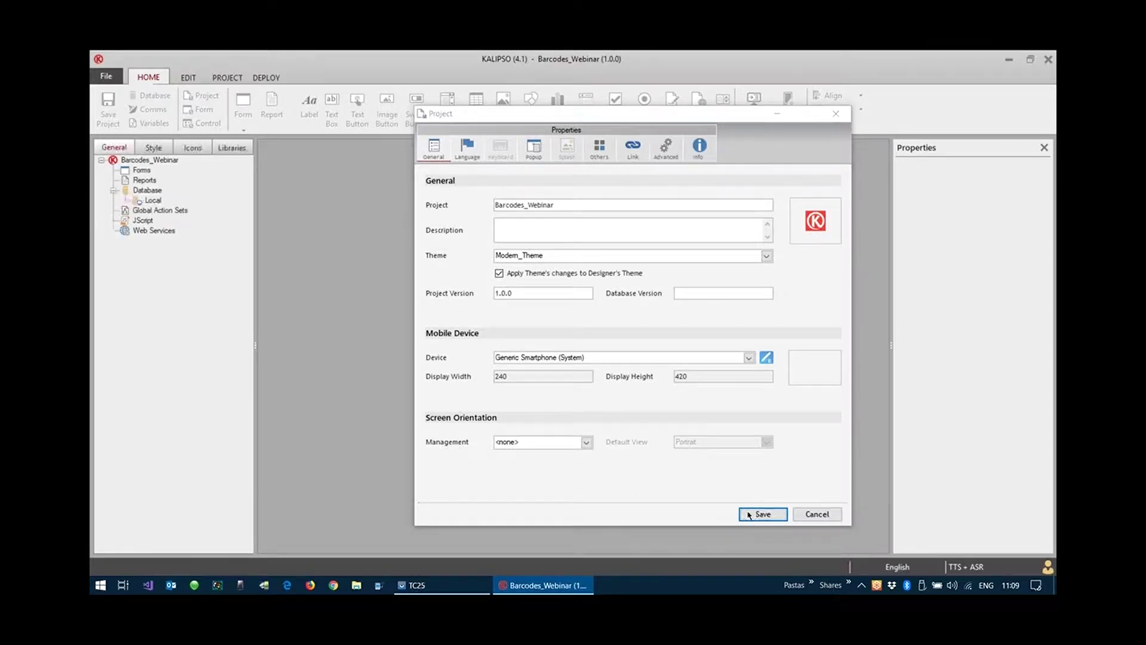
pyautogui.click(750, 514)
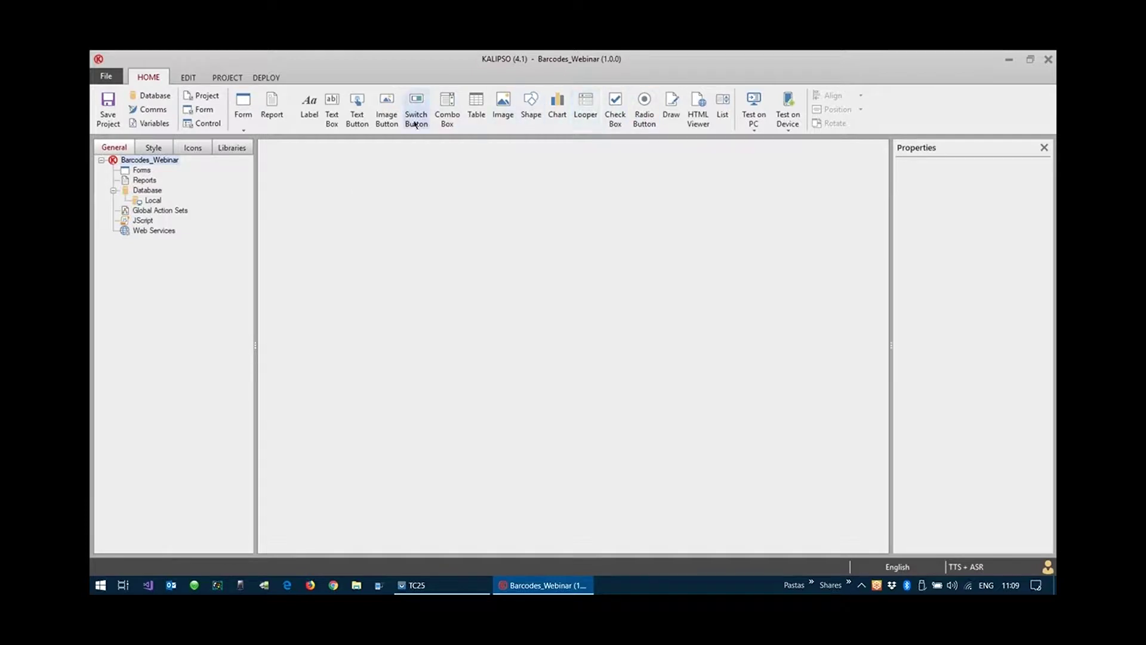
# - Add a new form named FormBarcodes to the project, keeping its default layout settings
pyautogui.click(157, 149)
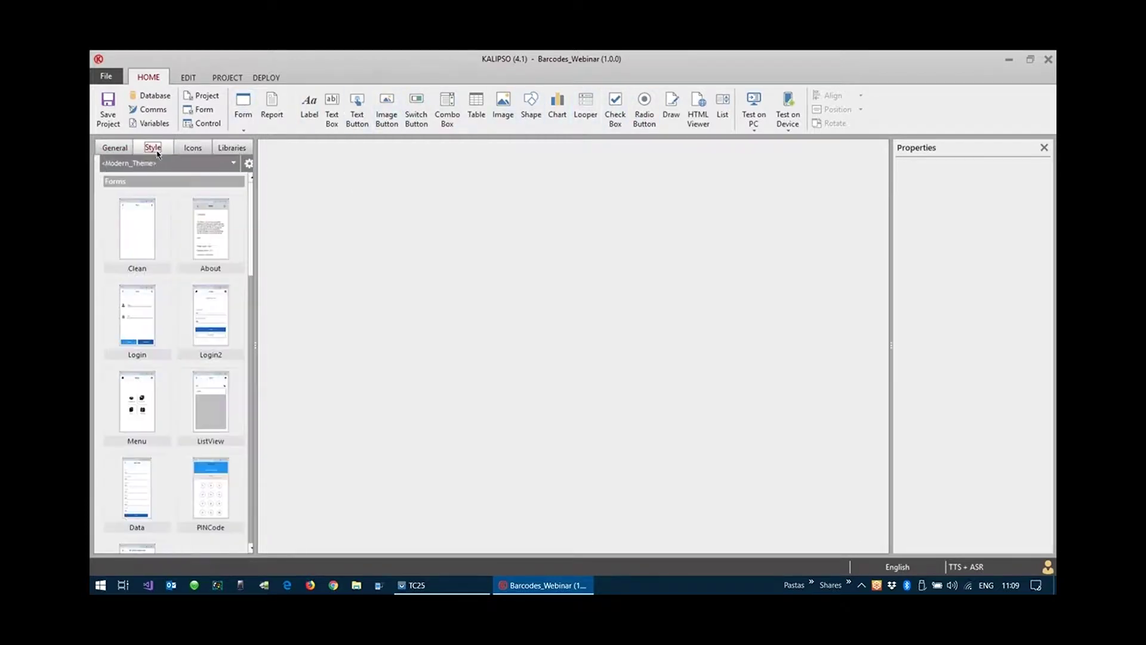
pyautogui.moveTo(249, 216)
pyautogui.mouseDown()
pyautogui.moveTo(237, 322)
pyautogui.moveTo(245, 464)
pyautogui.moveTo(245, 195)
pyautogui.mouseUp()
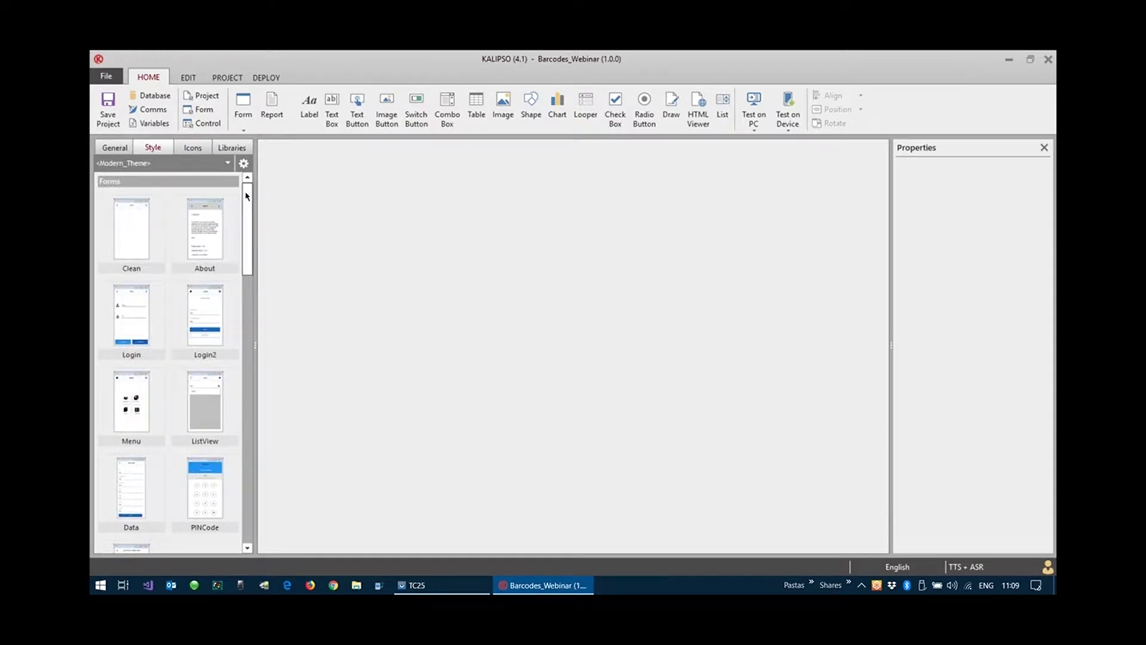
pyautogui.click(242, 104)
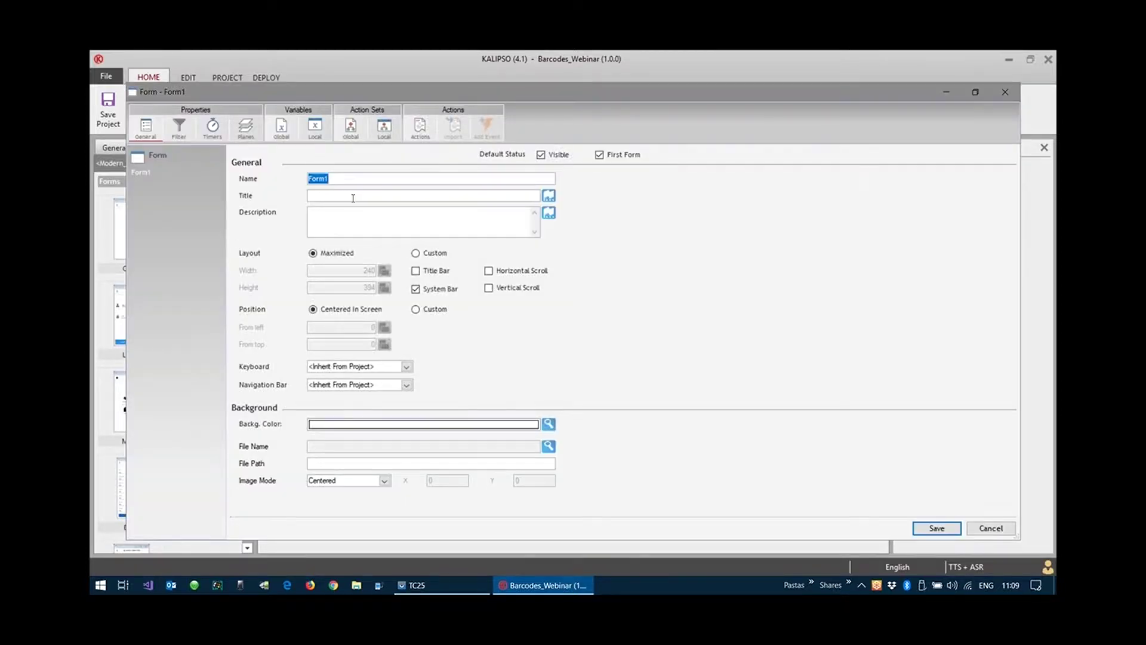
pyautogui.click(356, 178)
pyautogui.press('BackSpace')
pyautogui.write('BArcode')
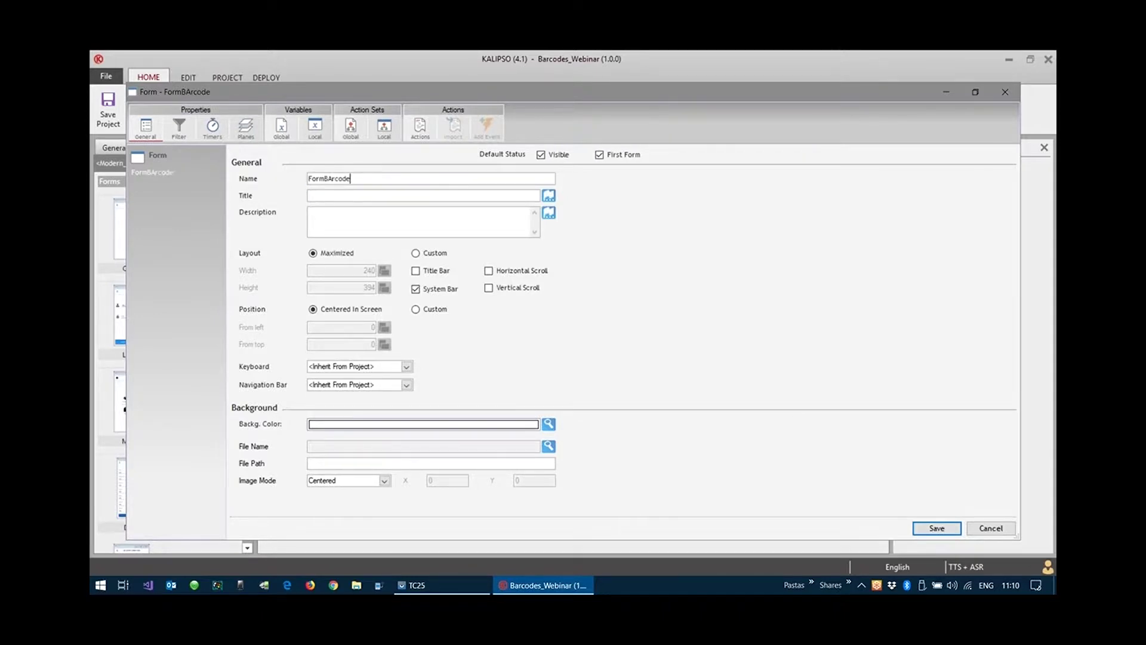
pyautogui.write('s')
pyautogui.press('Left')
pyautogui.press('Left')
pyautogui.press('Left')
pyautogui.press('Left')
pyautogui.press('BackSpace')
pyautogui.write('a')
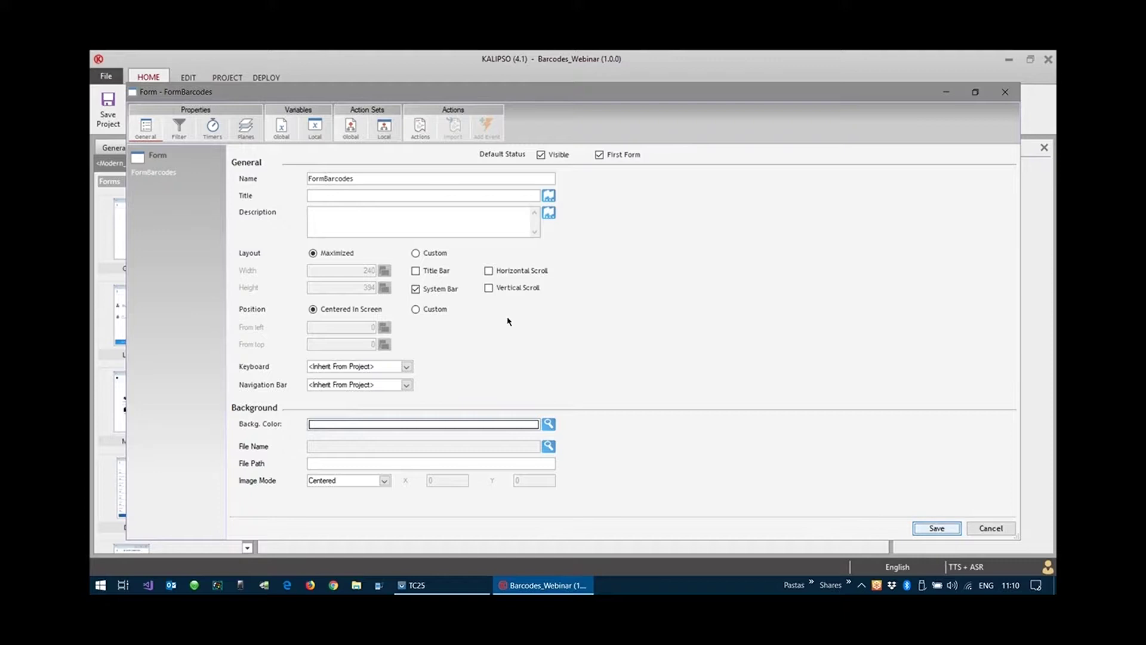
pyautogui.press('Return')
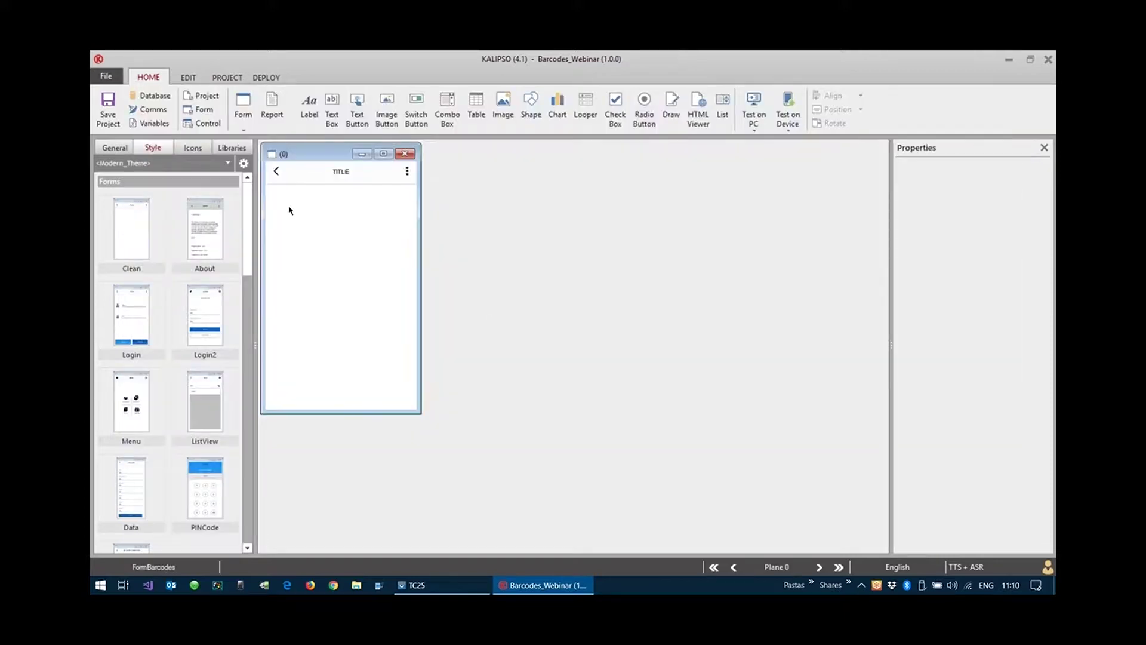
# - Change the text of the title label on FormBarcodes to "Barcodes"
pyautogui.click(341, 176)
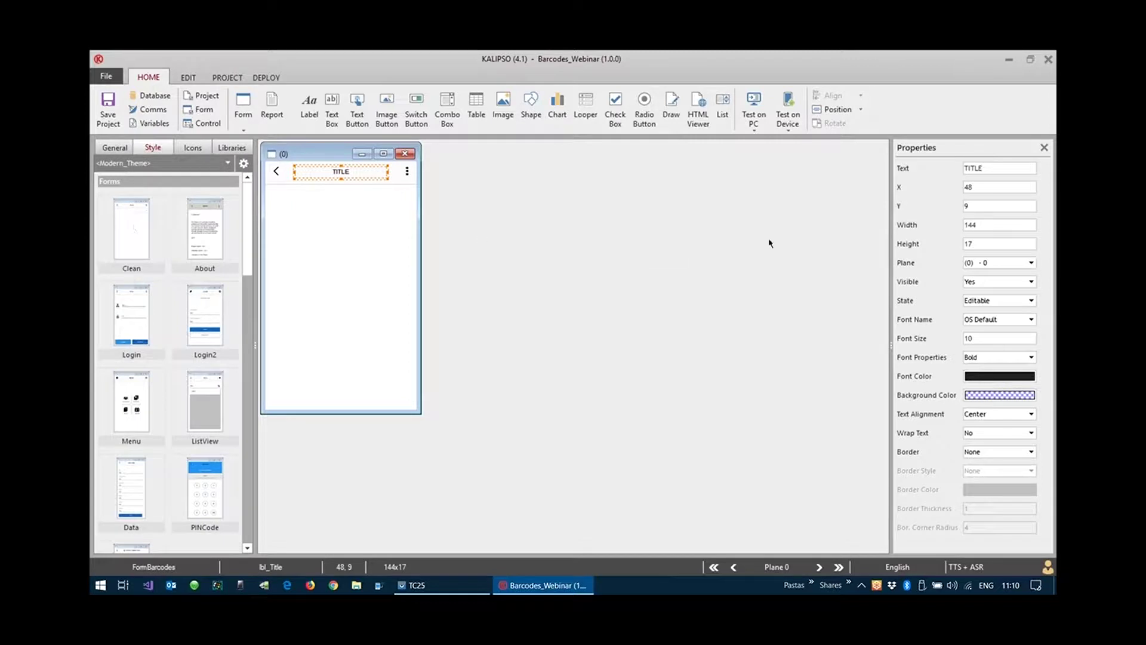
pyautogui.click(1002, 167)
pyautogui.write('Barcodes')
pyautogui.press('Return')
# - Place a text box about 216 by 20 just below the form's title, keeping its default name and settings
pyautogui.click(111, 147)
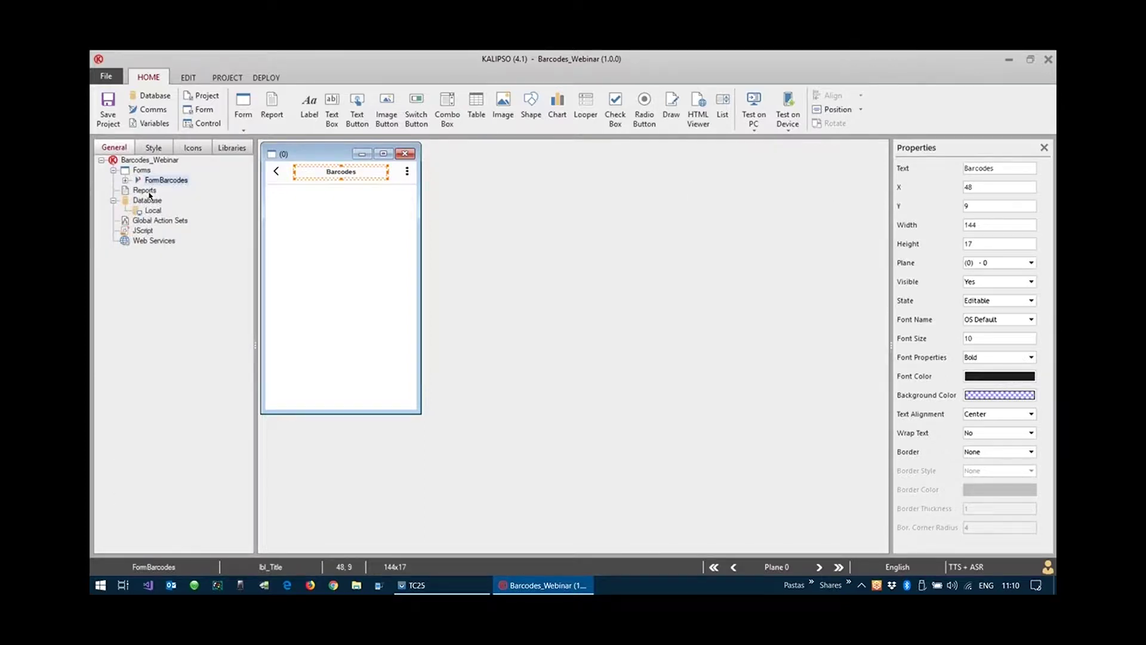
pyautogui.click(331, 108)
pyautogui.click(271, 193)
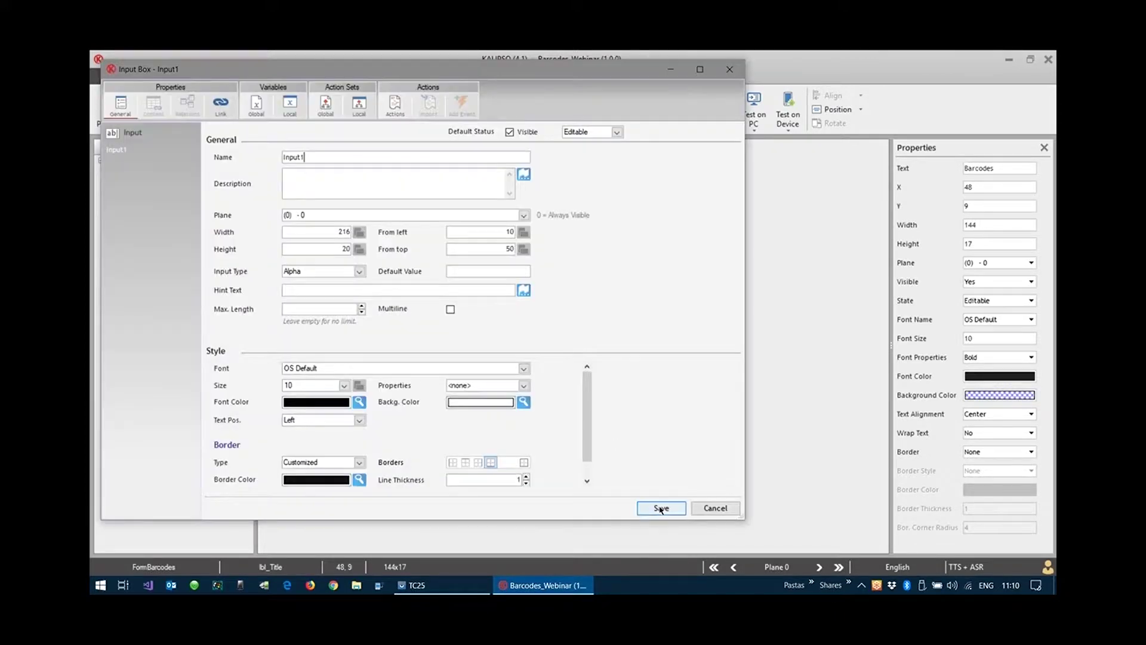
pyautogui.press('Return')
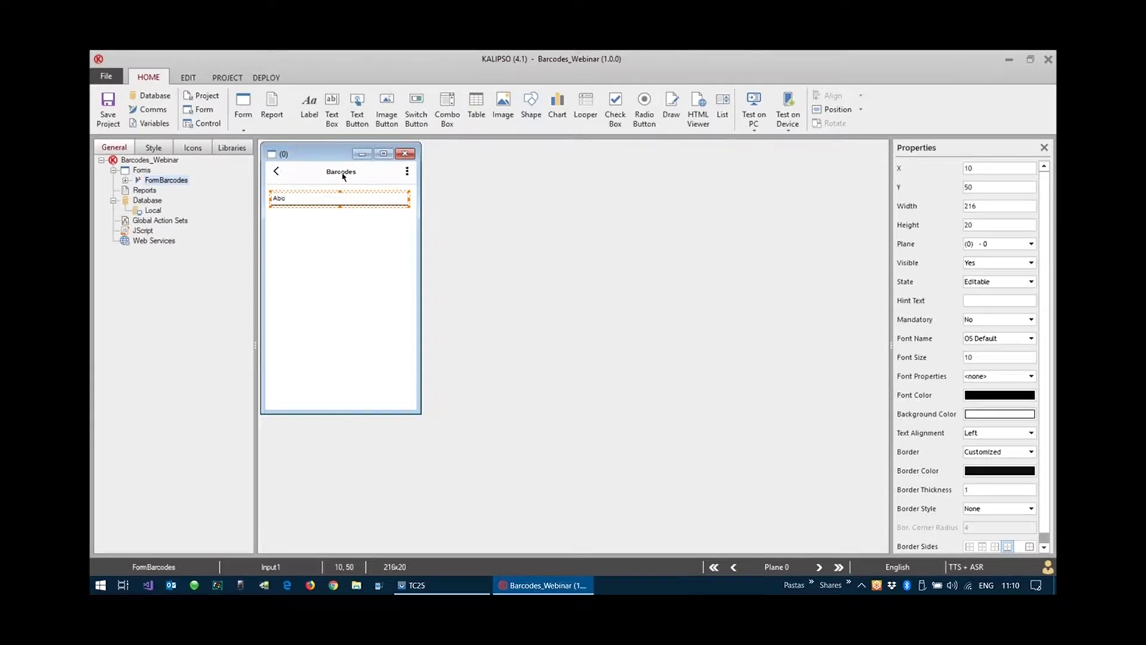
# - Add a Close Form action to the Click event of the back button on FormBarcodes
pyautogui.click(276, 172)
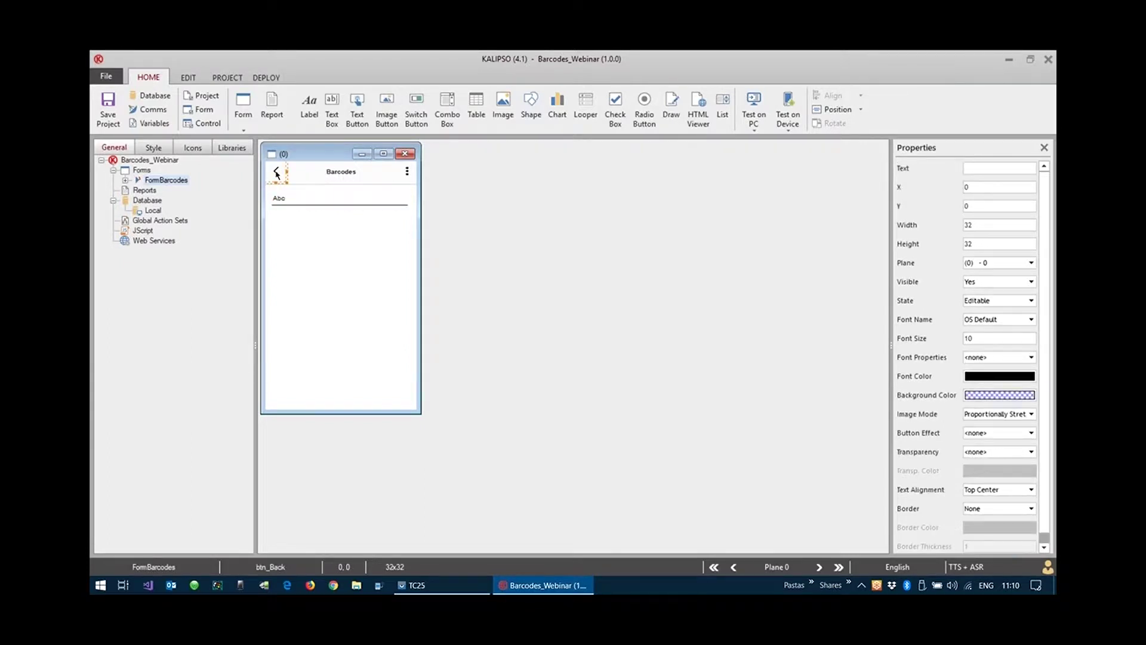
pyautogui.doubleClick(277, 173)
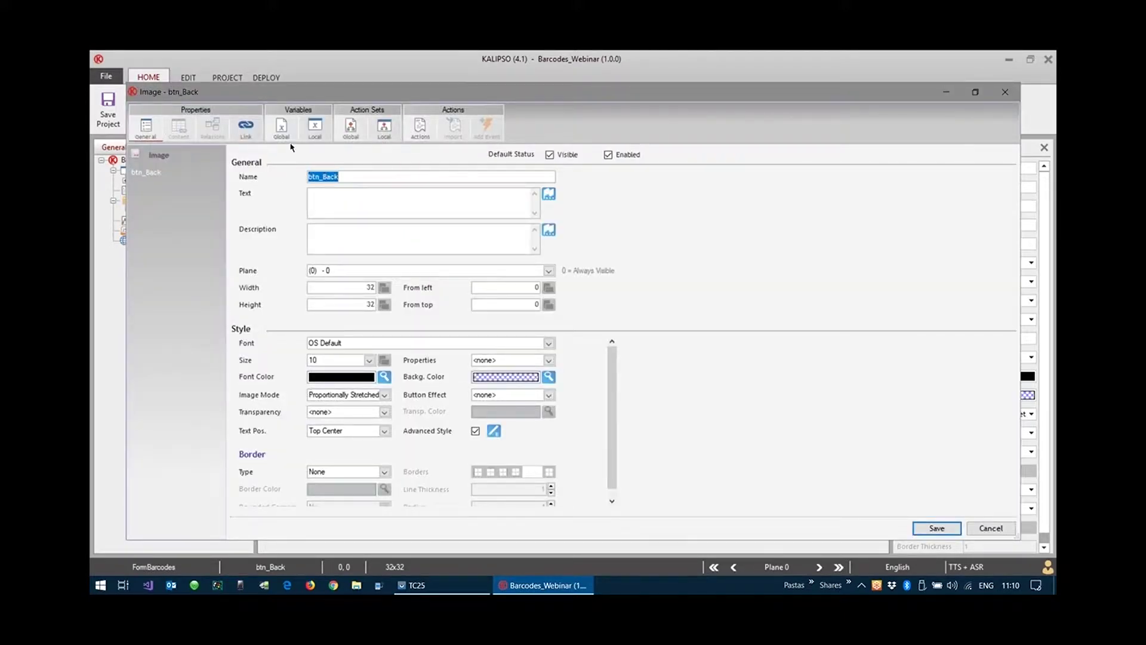
pyautogui.scroll(-1, 587, 359)
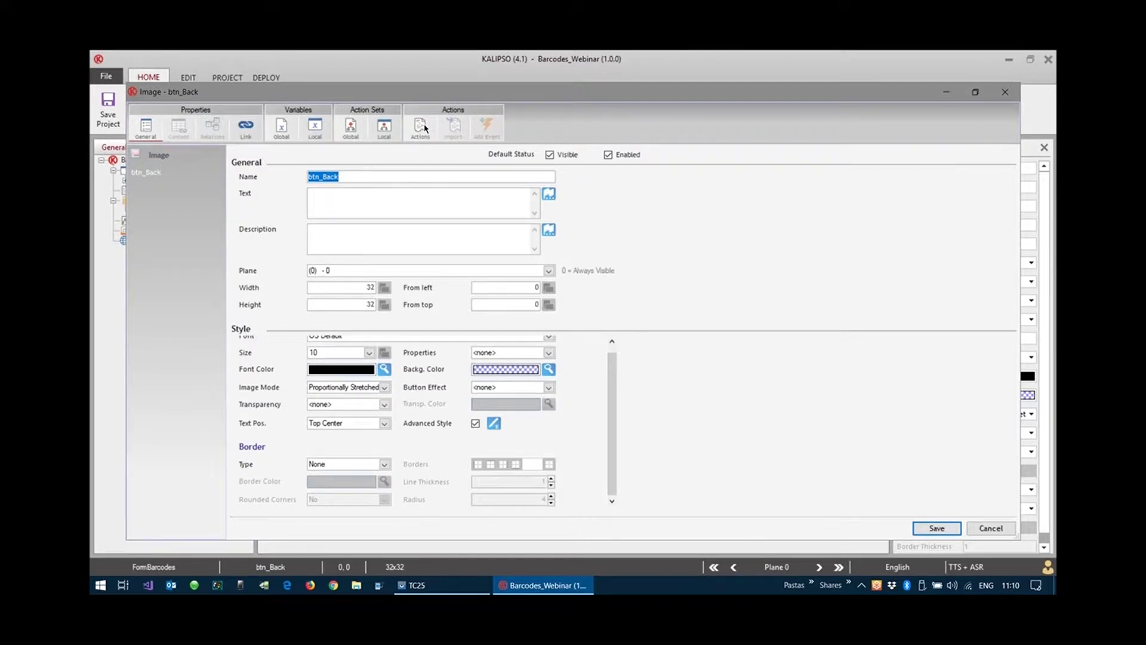
pyautogui.click(421, 126)
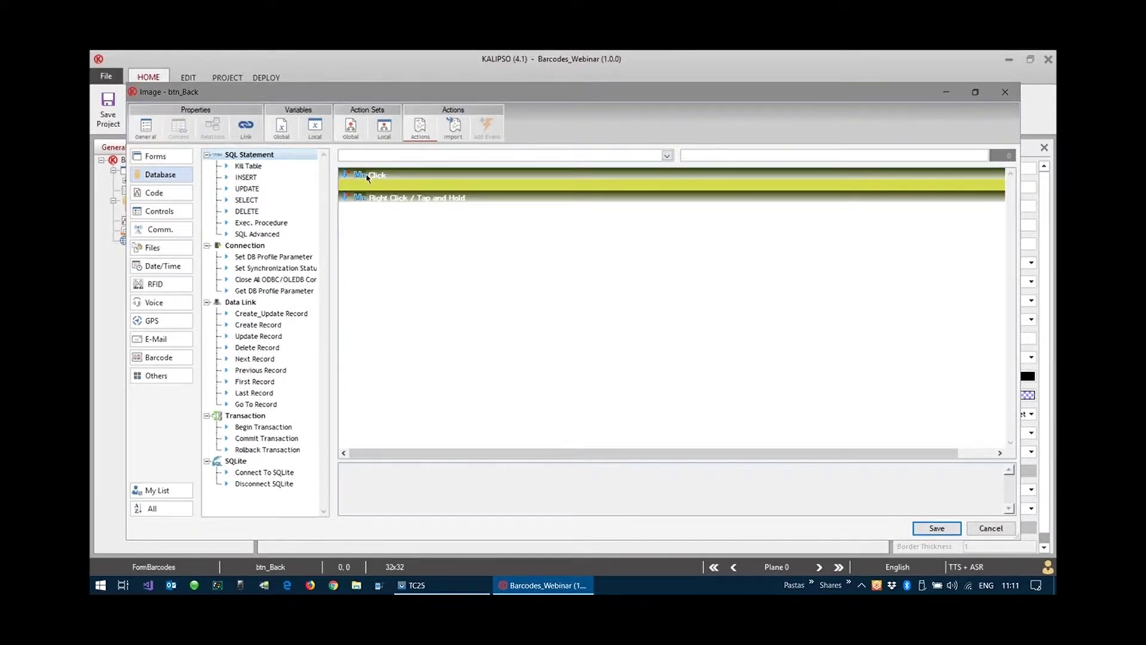
pyautogui.click(150, 157)
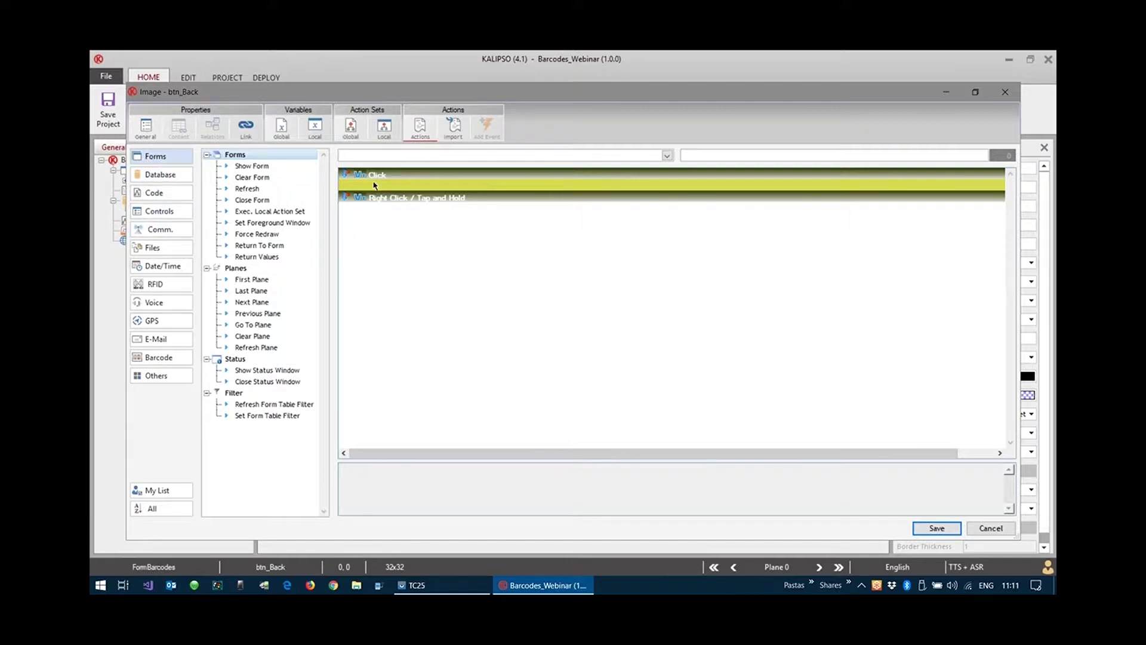
pyautogui.doubleClick(266, 201)
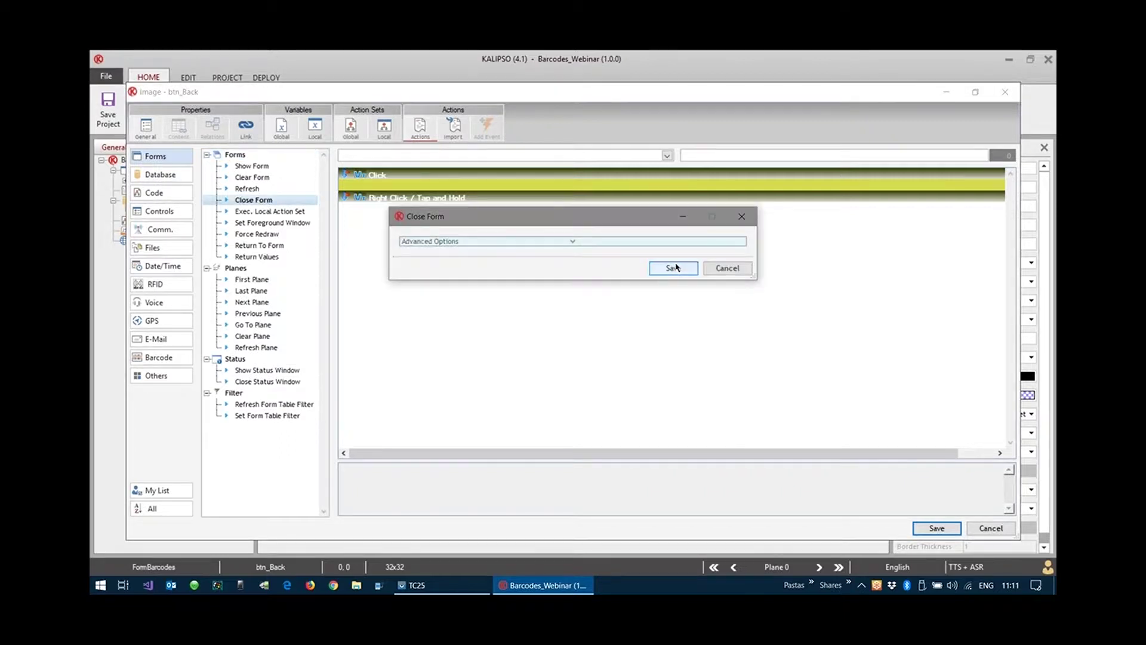
pyautogui.click(674, 268)
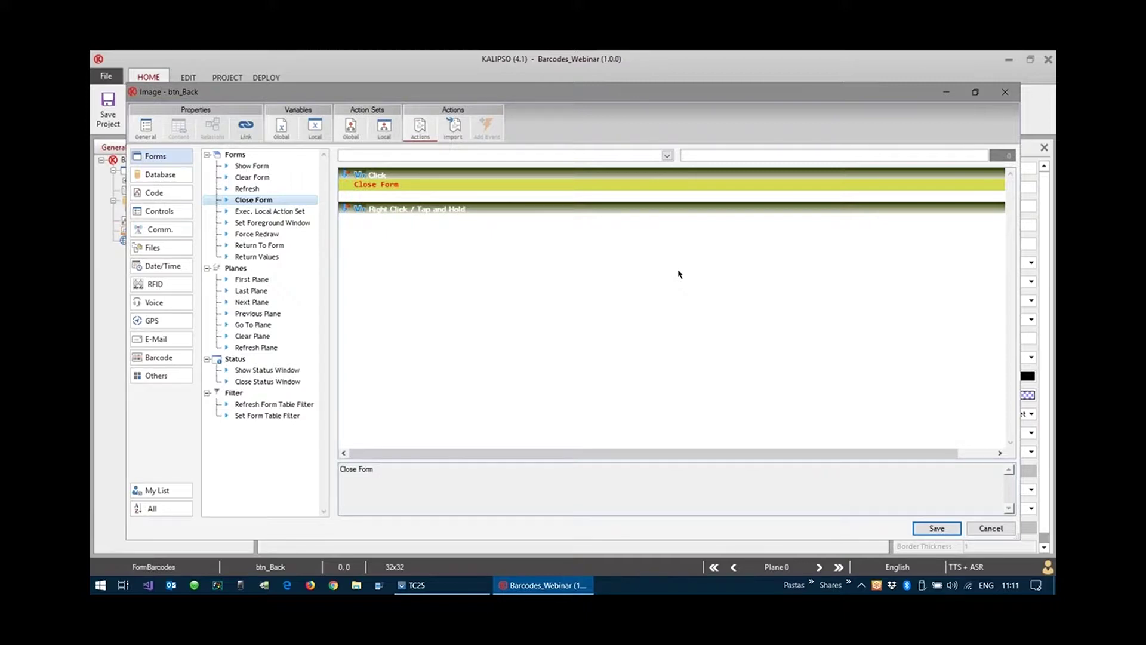
# - Save the back button's action and test the project on the PC simulator with Trace Actions and Trace Variables enabled
pyautogui.click(927, 529)
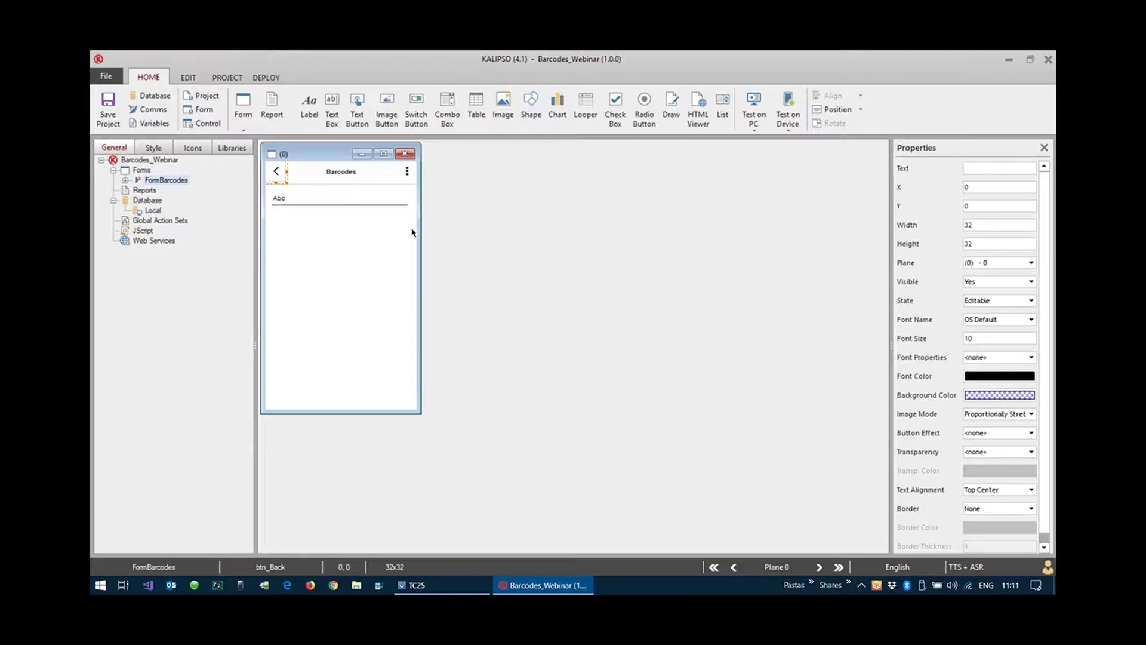
pyautogui.click(753, 104)
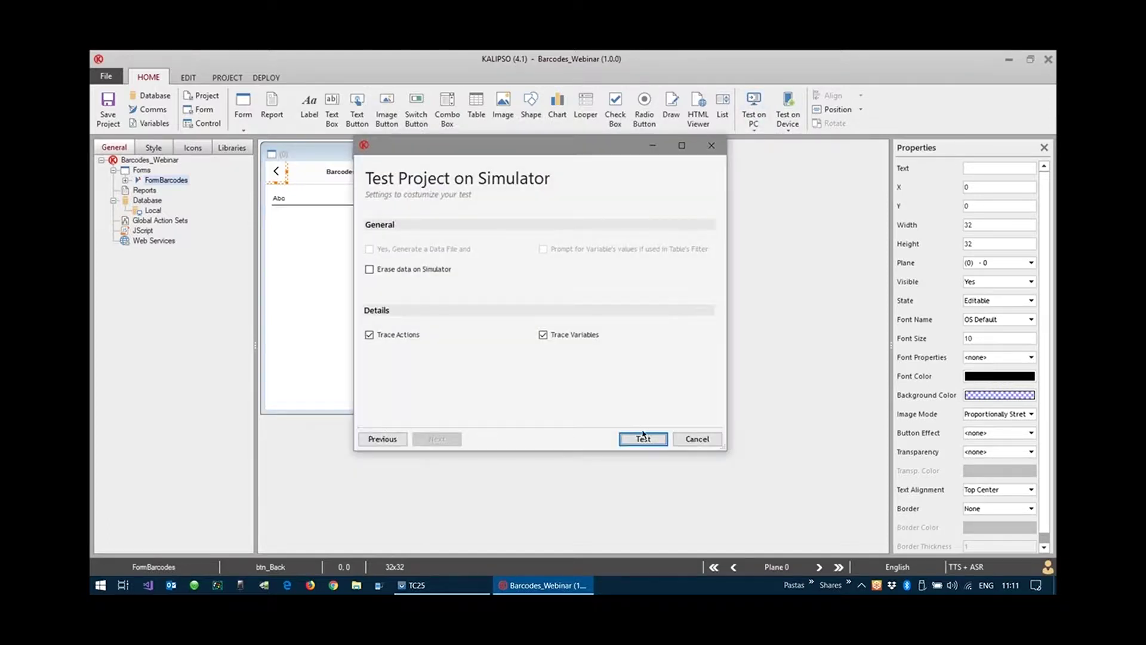
pyautogui.click(643, 438)
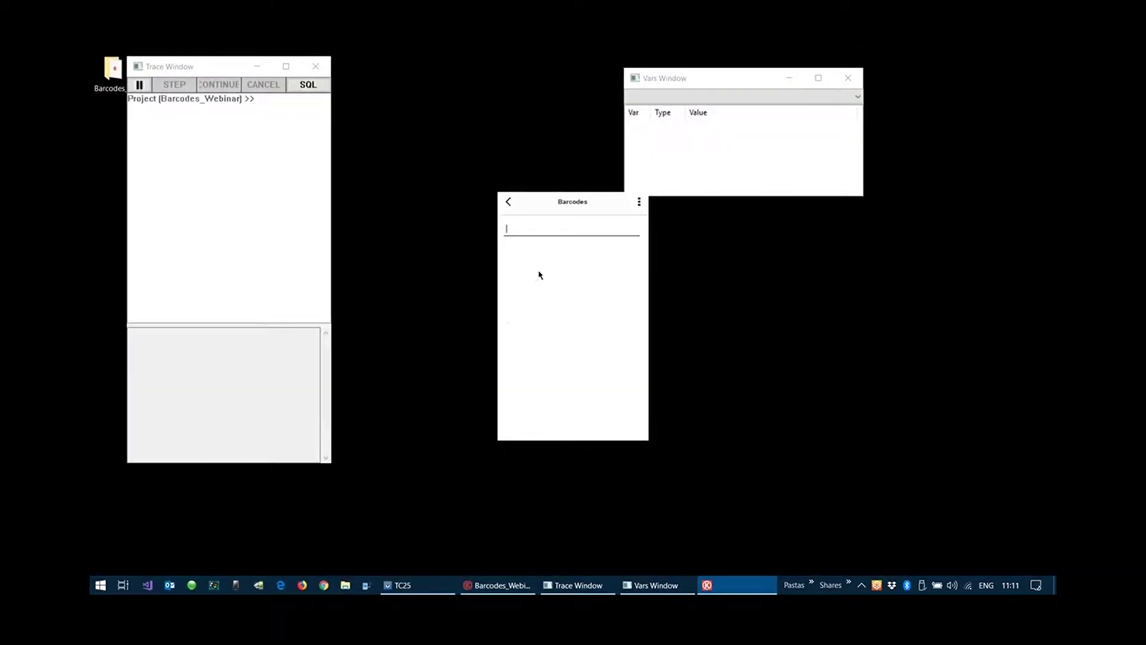
# - Move the Vars Window clear of the simulator, enter sample text in the Barcodes form's text box, and close the form with its back button
pyautogui.moveTo(747, 78); pyautogui.dragTo(923, 65)
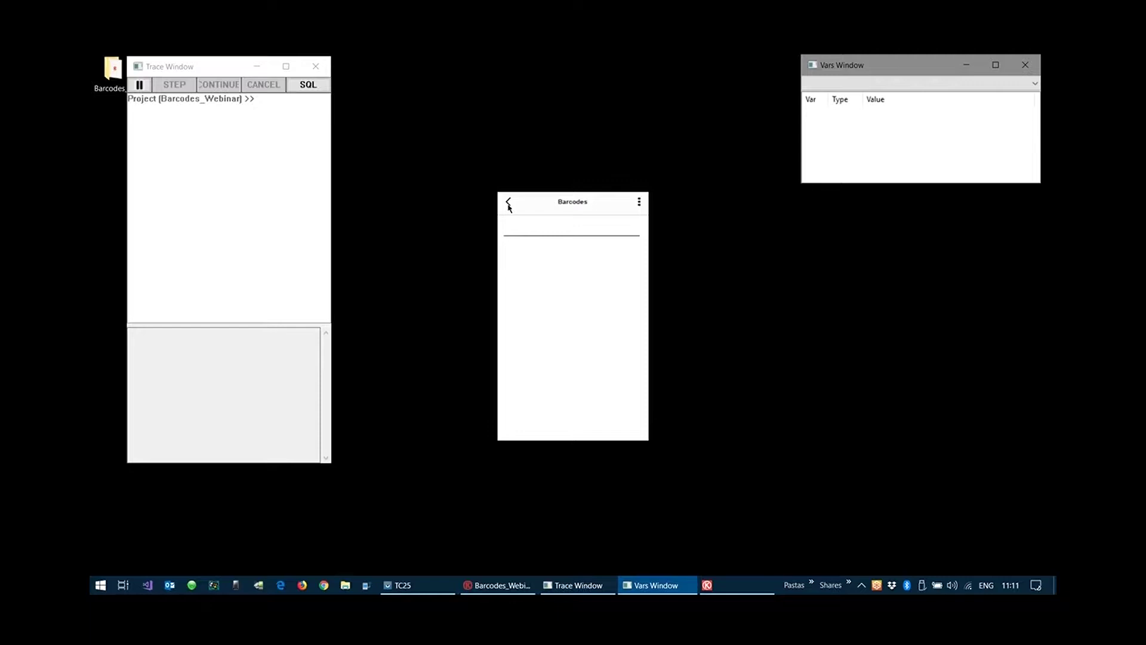
pyautogui.click(536, 230)
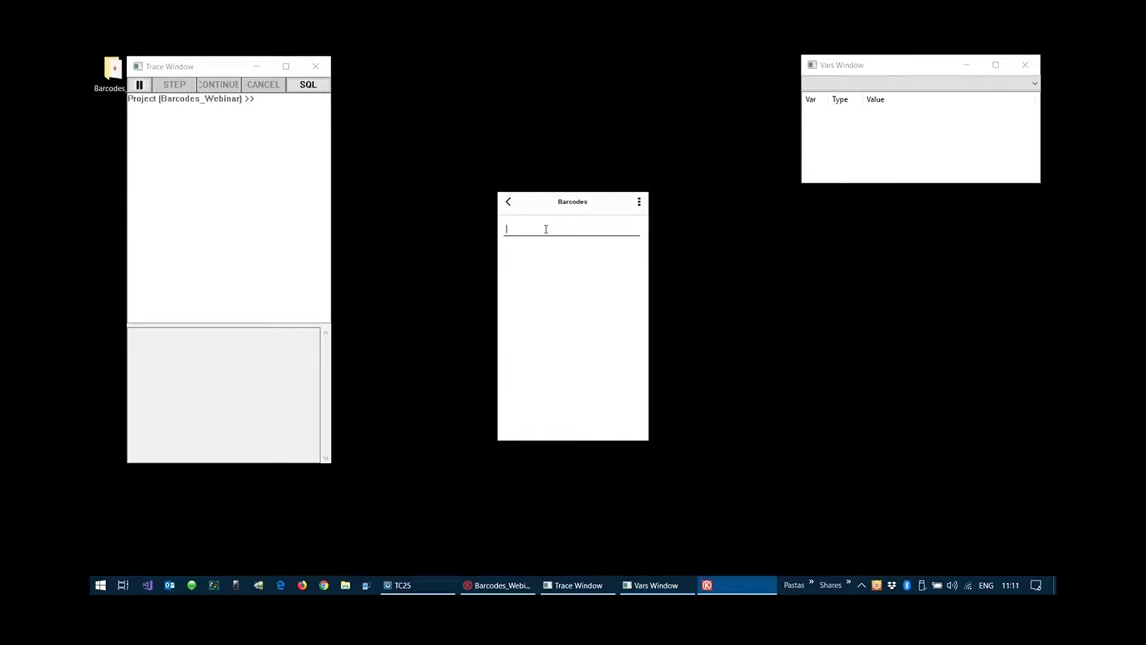
pyautogui.write('qweqetjhgbjrg')
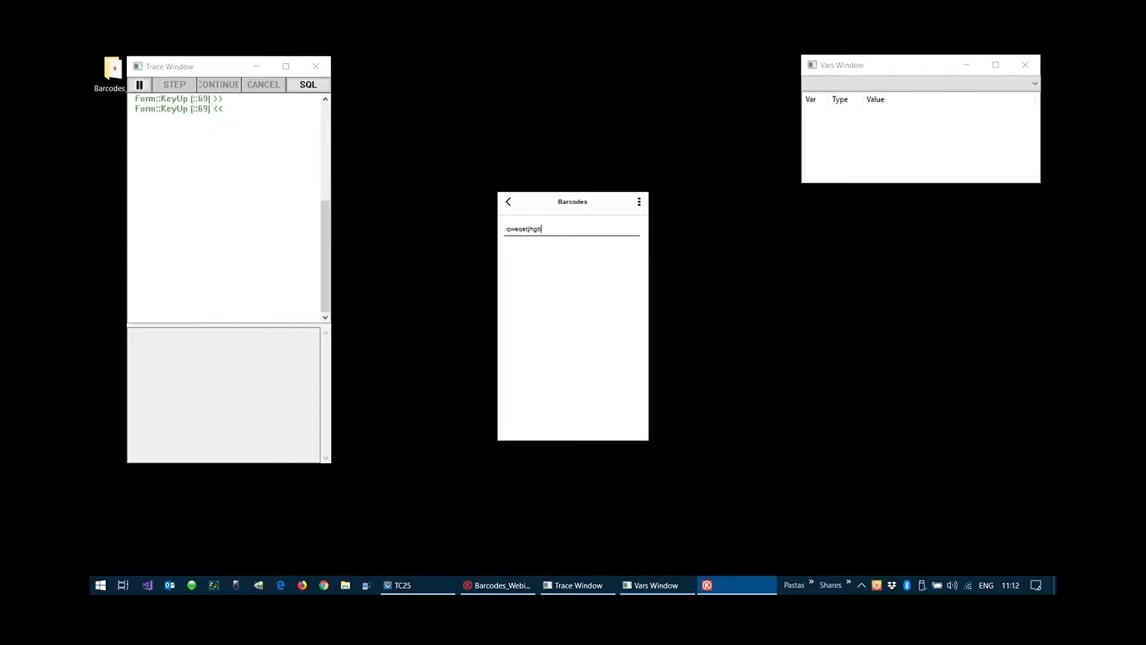
pyautogui.click(508, 203)
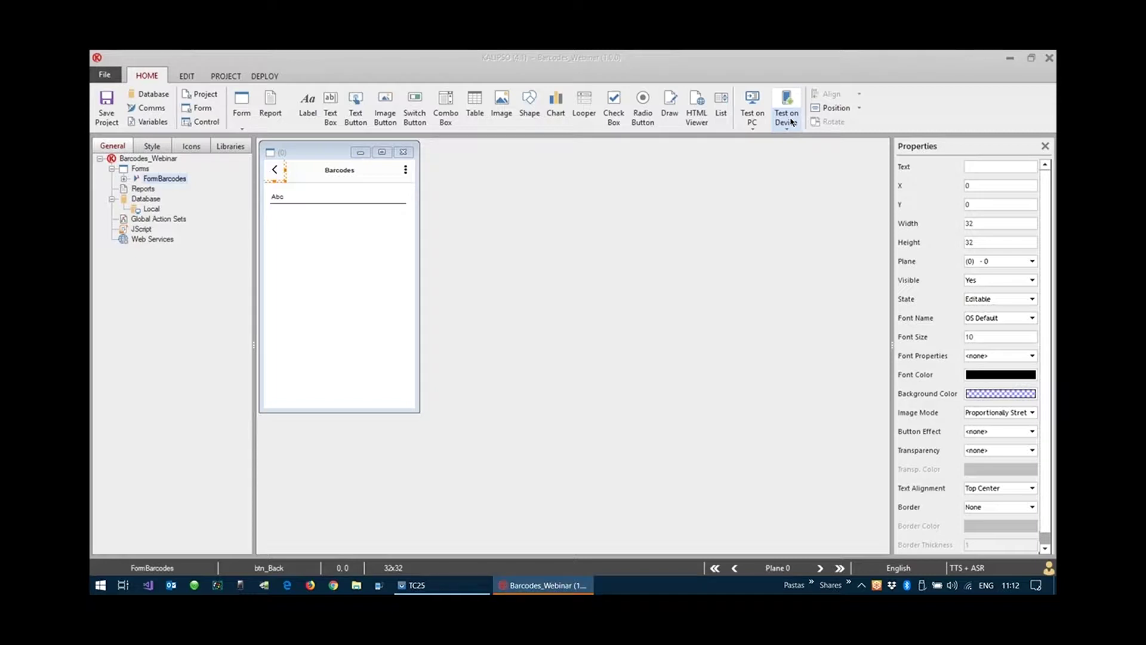
# - Deploy the project for testing on the Android device, leaving data erasing and the KClient update off
pyautogui.click(789, 102)
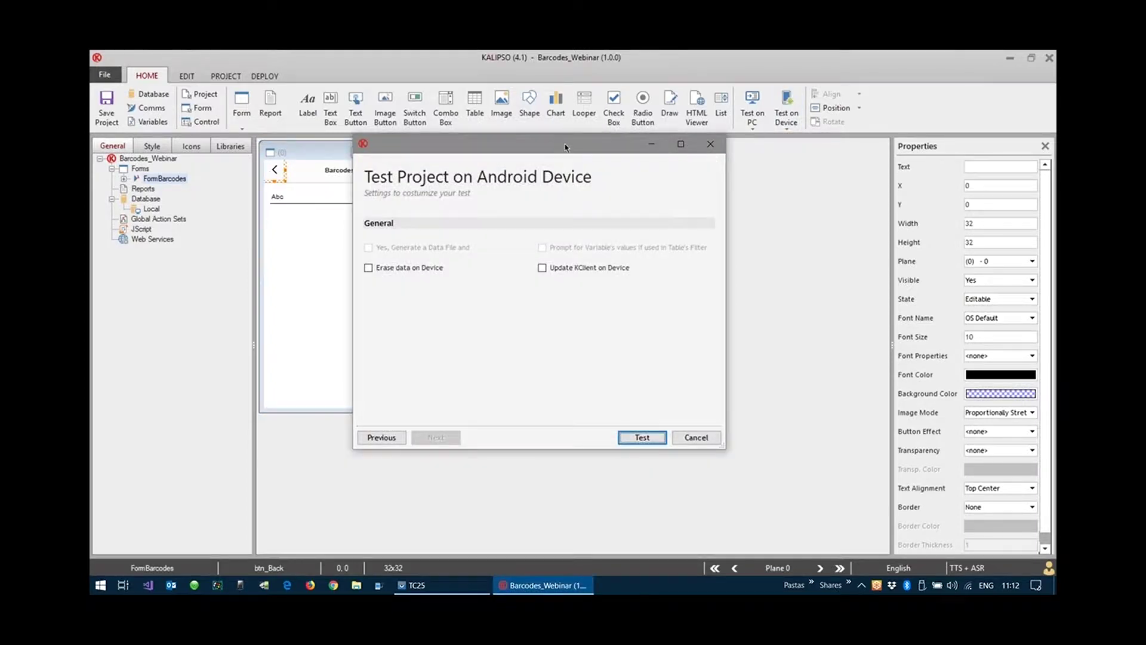
pyautogui.moveTo(565, 141); pyautogui.dragTo(635, 144)
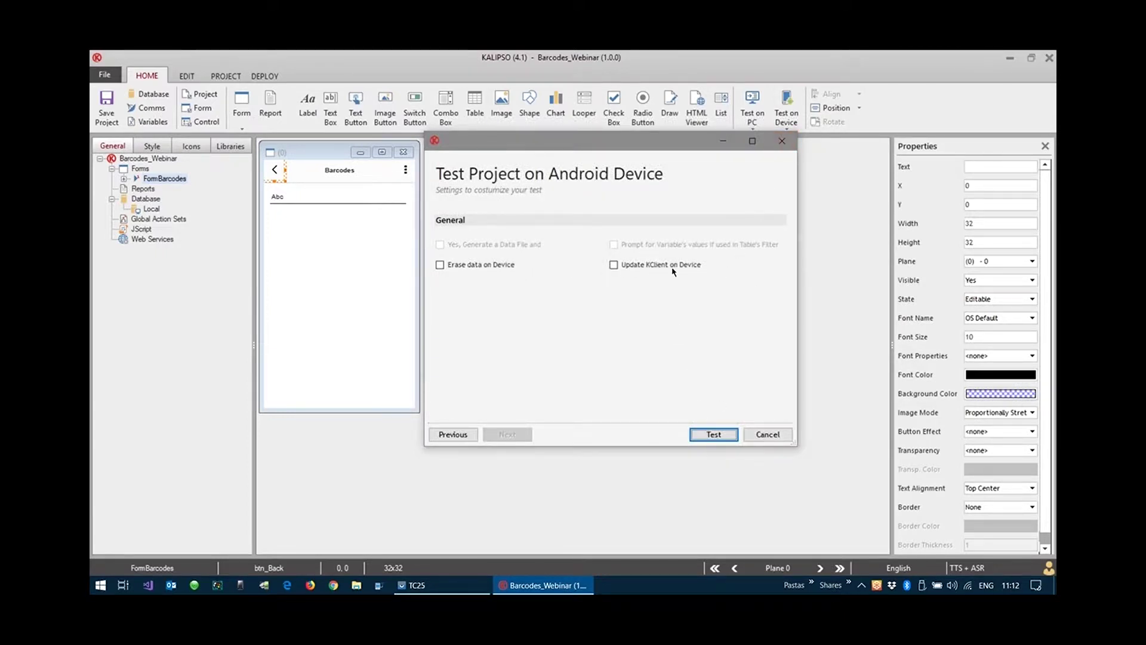
pyautogui.click(718, 436)
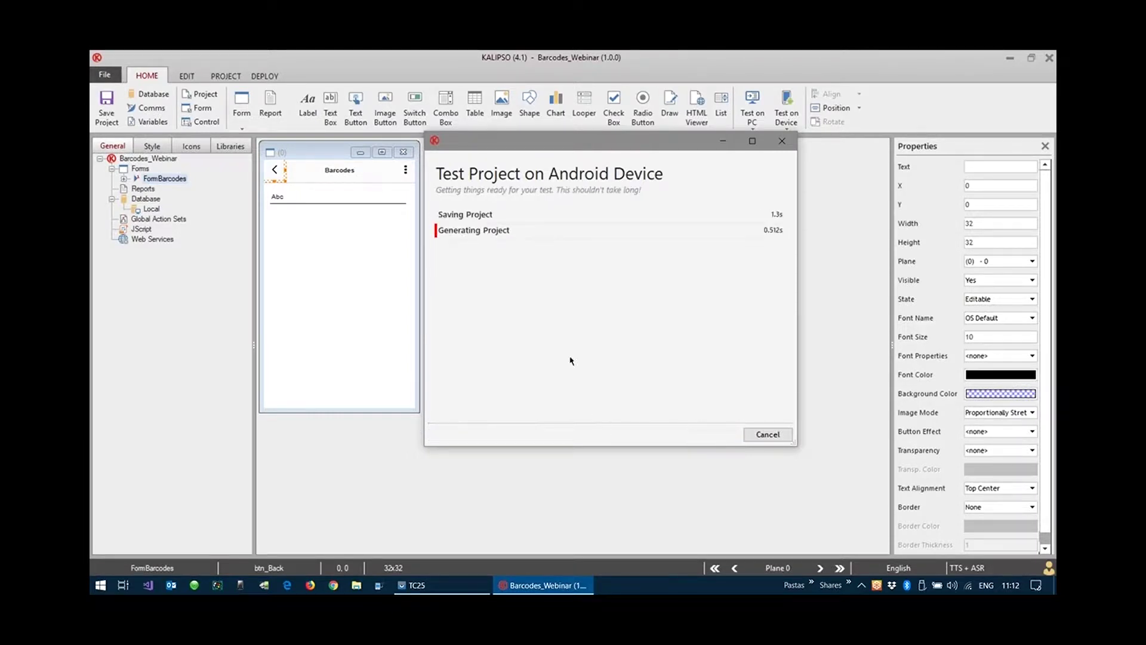
# - Show the TC25 device screen, open EOS Camera Movie Record beside it, and acknowledge the completed deployment
pyautogui.click(434, 588)
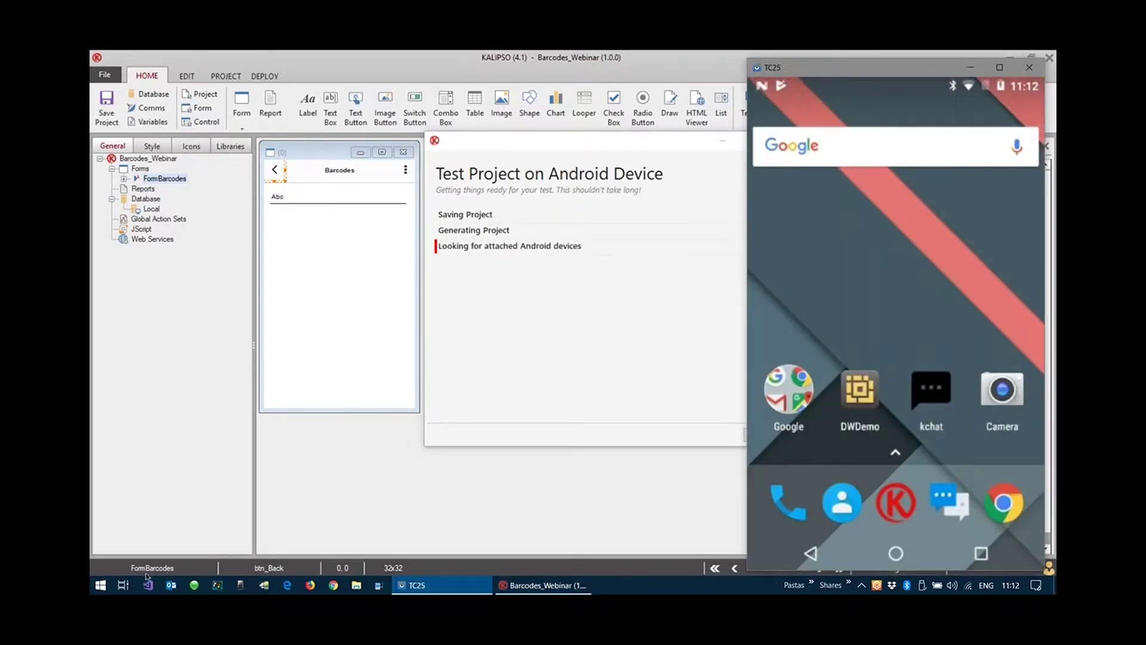
pyautogui.click(108, 588)
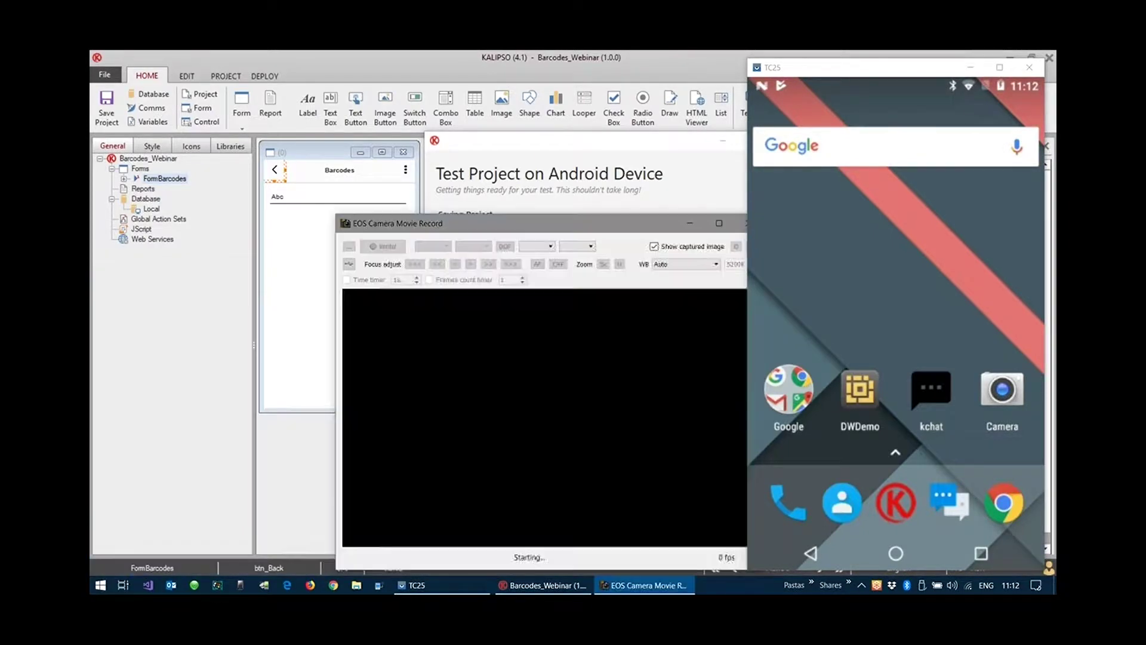
pyautogui.moveTo(586, 224); pyautogui.dragTo(428, 144)
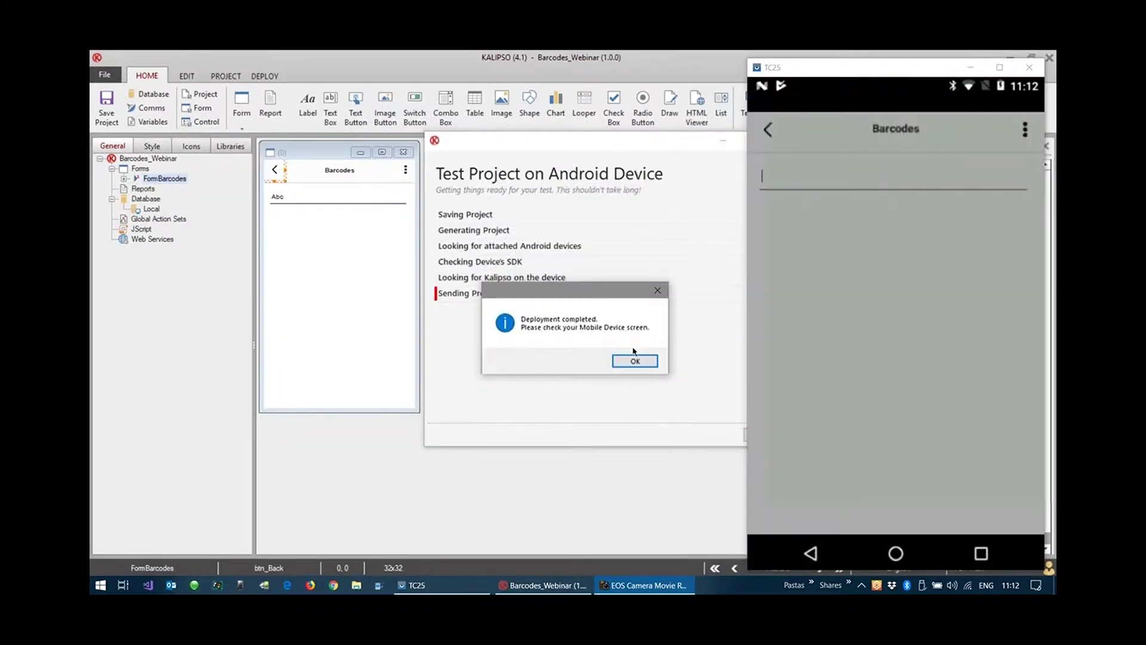
pyautogui.click(632, 360)
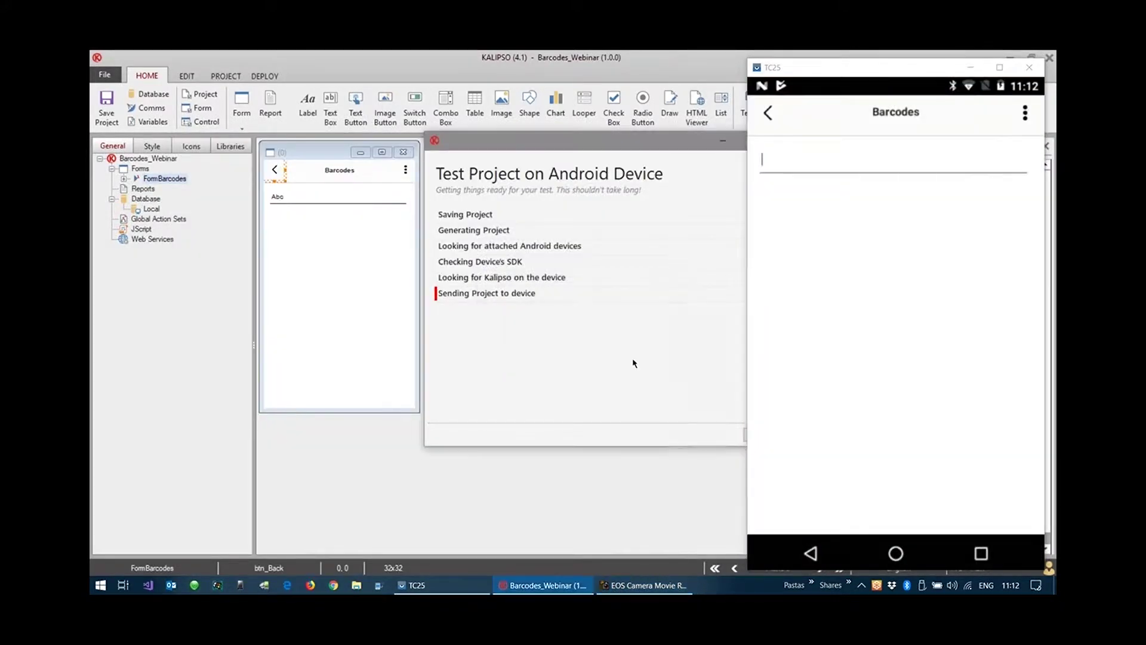
# - View barcode scanning in the camera window, close the Barcodes form on the TC25 with its back button, and minimize both windows
pyautogui.click(627, 588)
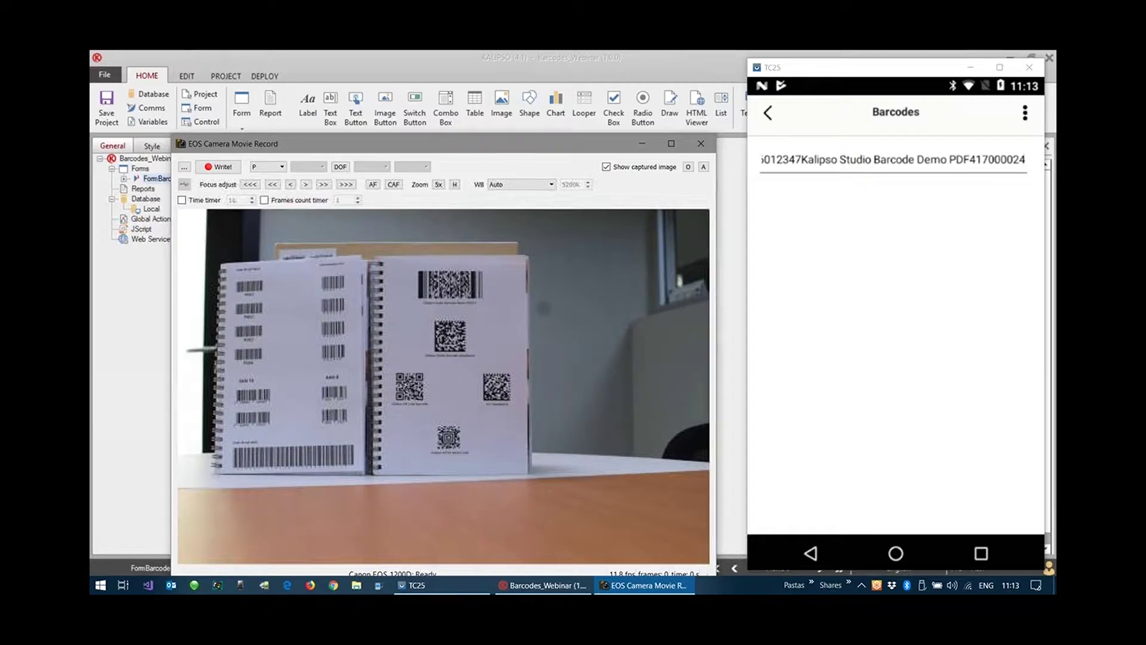
pyautogui.click(768, 115)
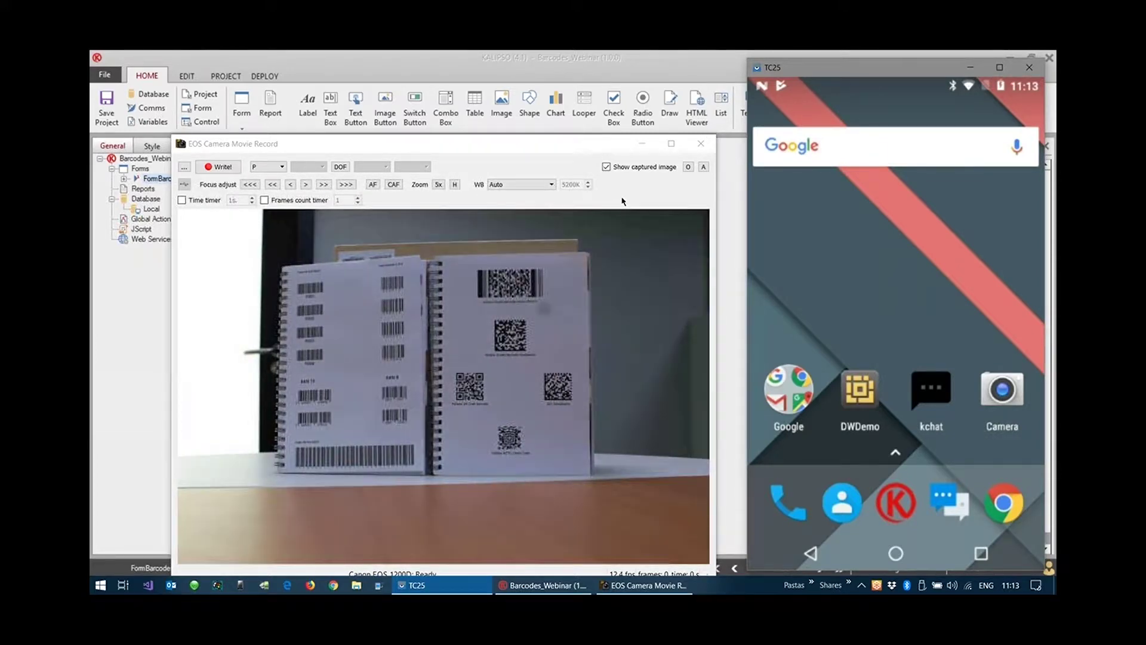
pyautogui.click(642, 144)
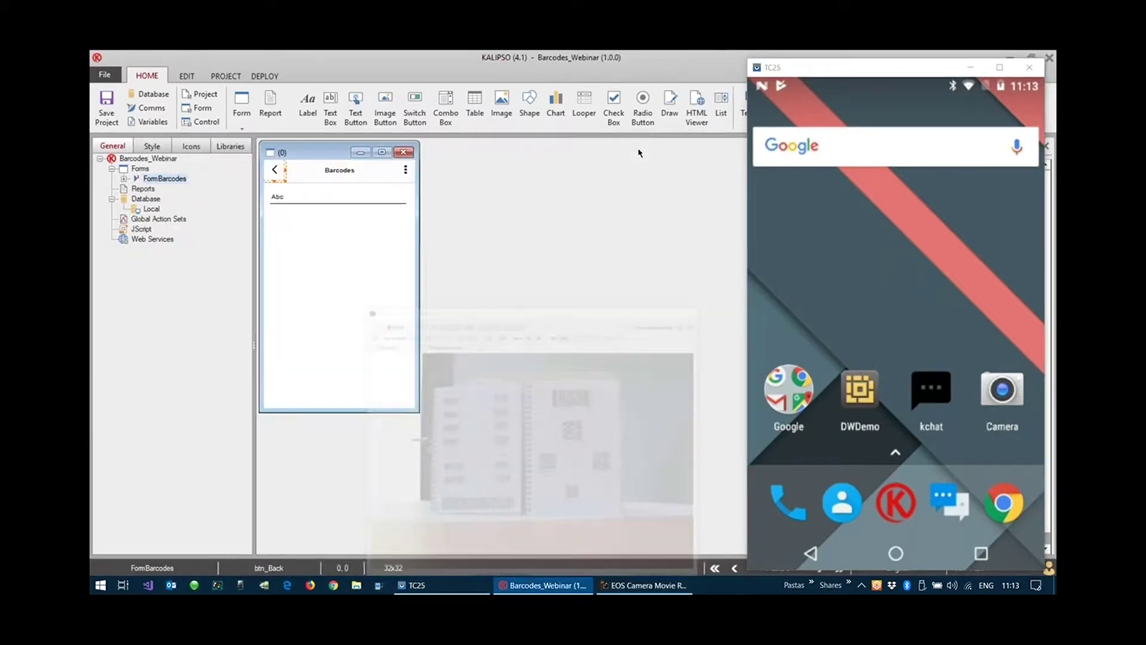
pyautogui.click(968, 68)
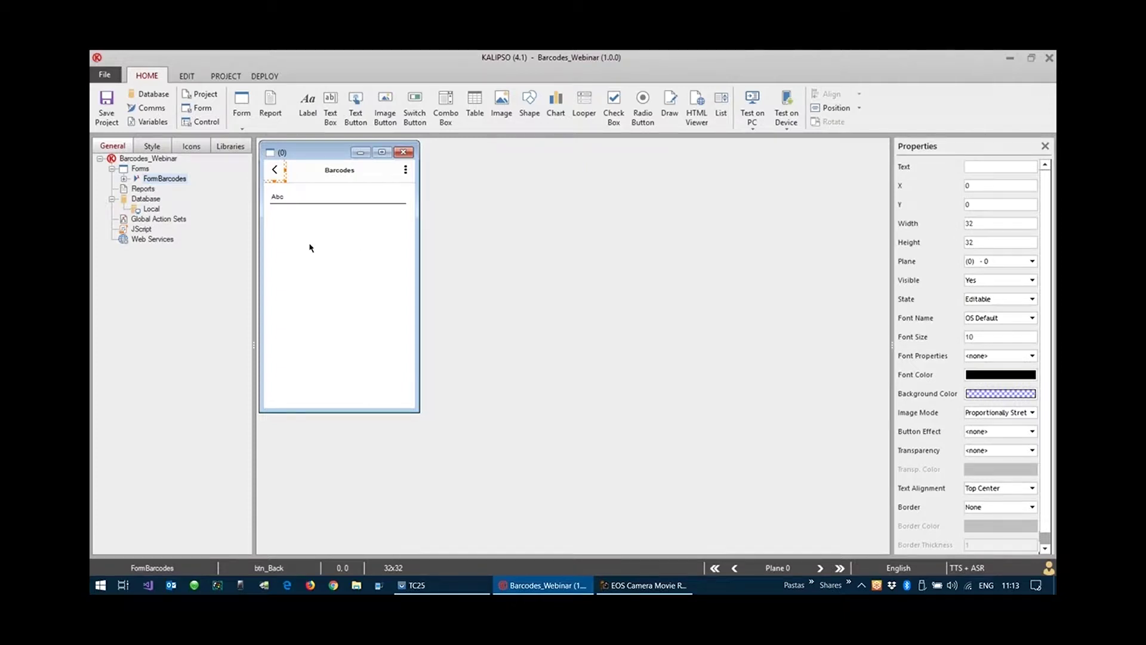
# - Add a Barcode Connect action with device type Internal Scanner to the Open Form event of FormBarcodes
pyautogui.doubleClick(335, 269)
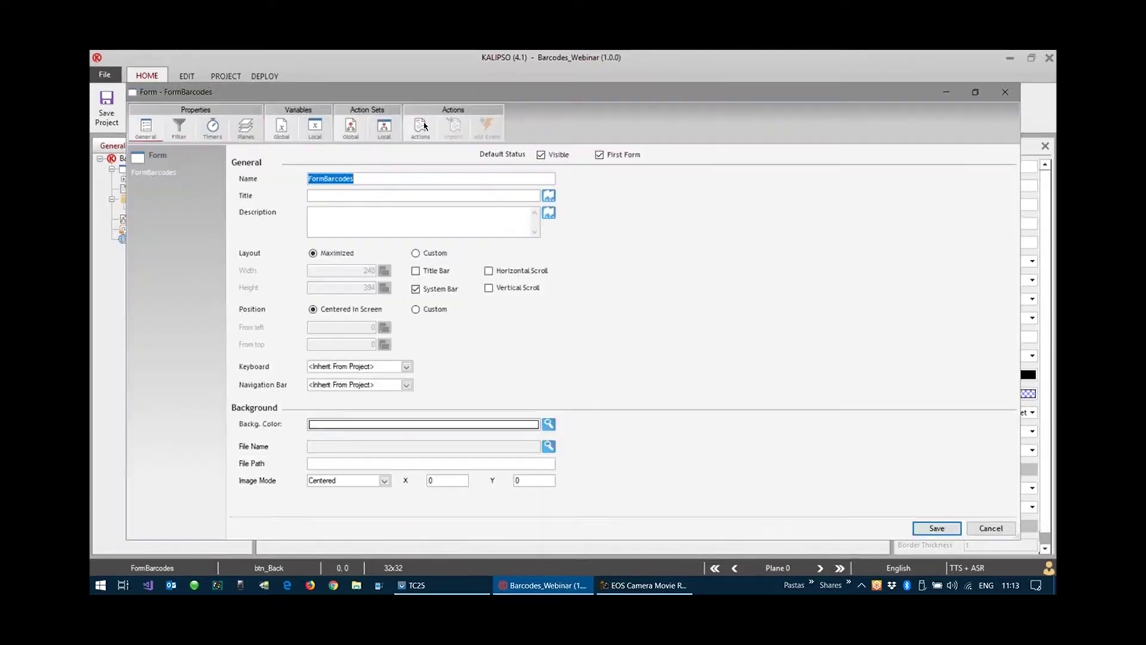
pyautogui.click(419, 127)
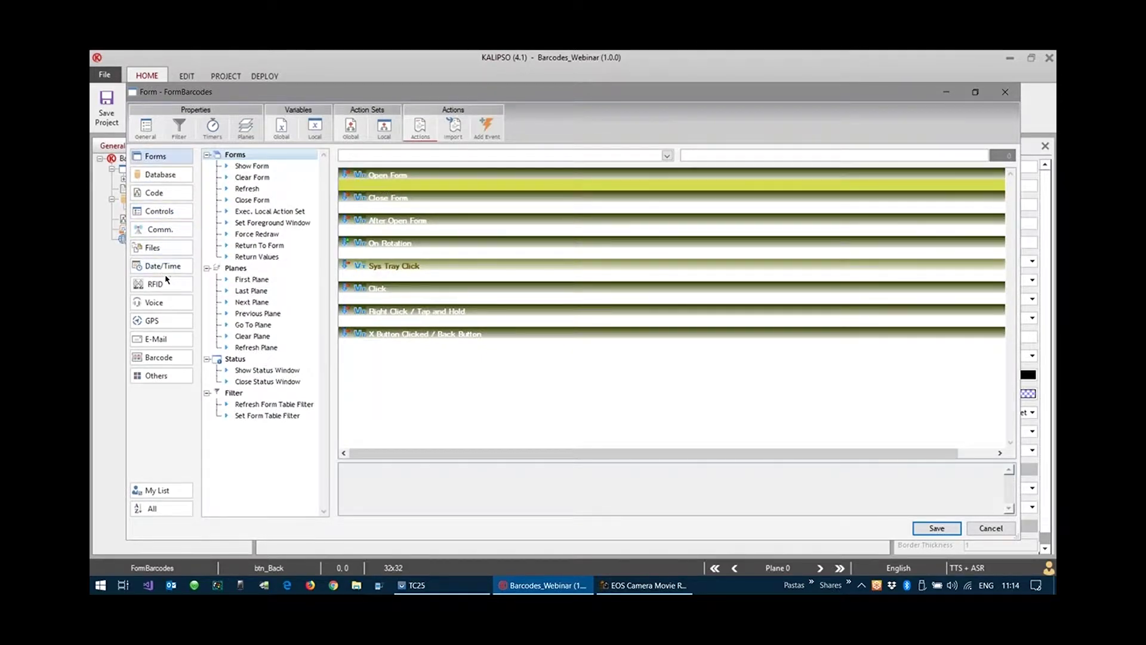
pyautogui.click(161, 358)
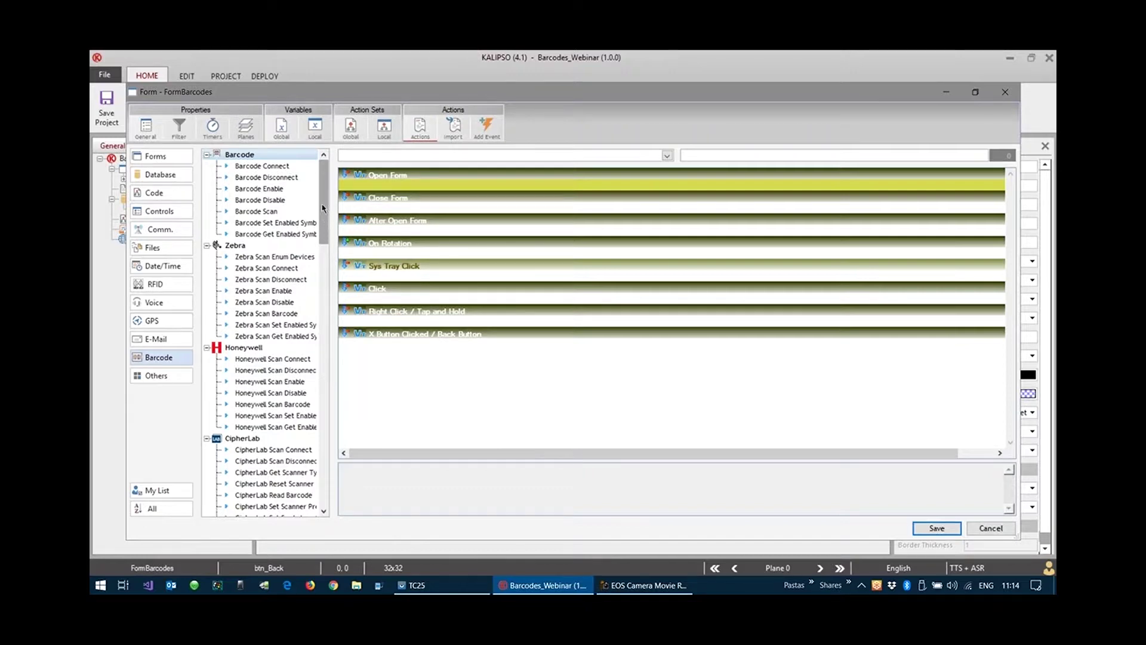
pyautogui.scroll(-1, 324, 223)
pyautogui.scroll(-4, 324, 223)
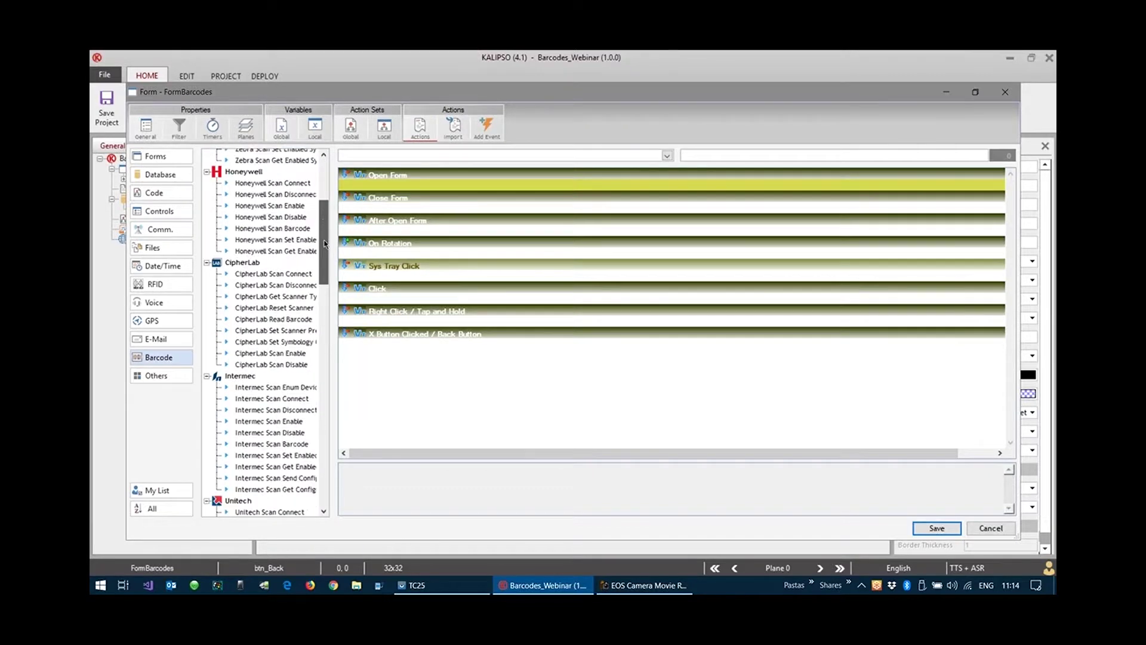
pyautogui.scroll(5, 326, 207)
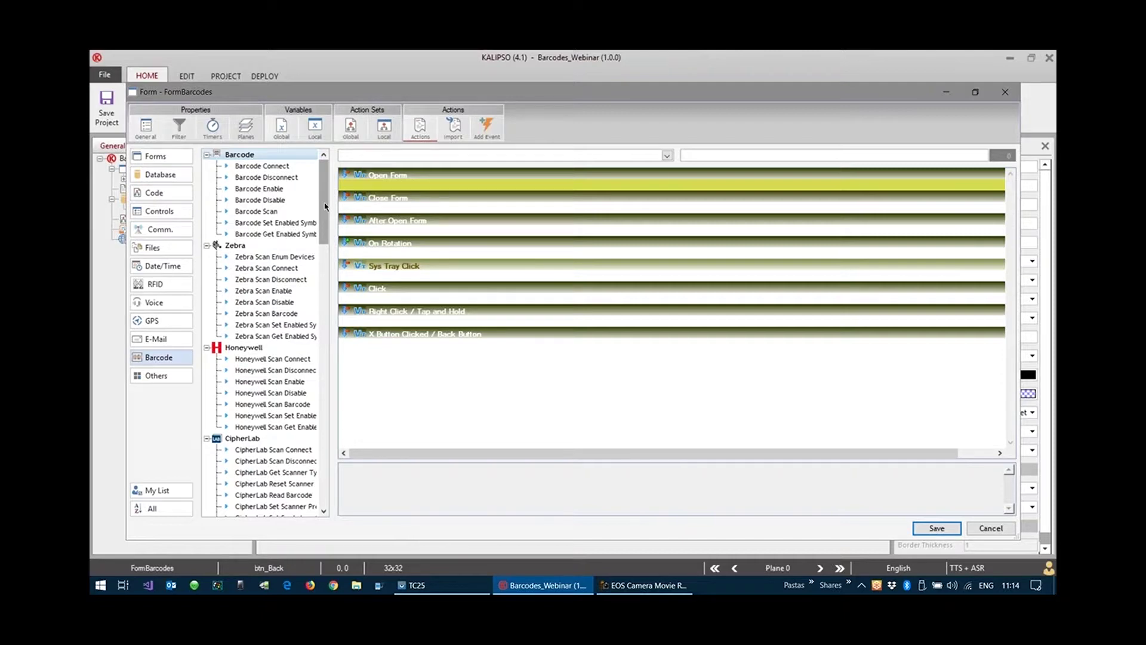
pyautogui.doubleClick(280, 167)
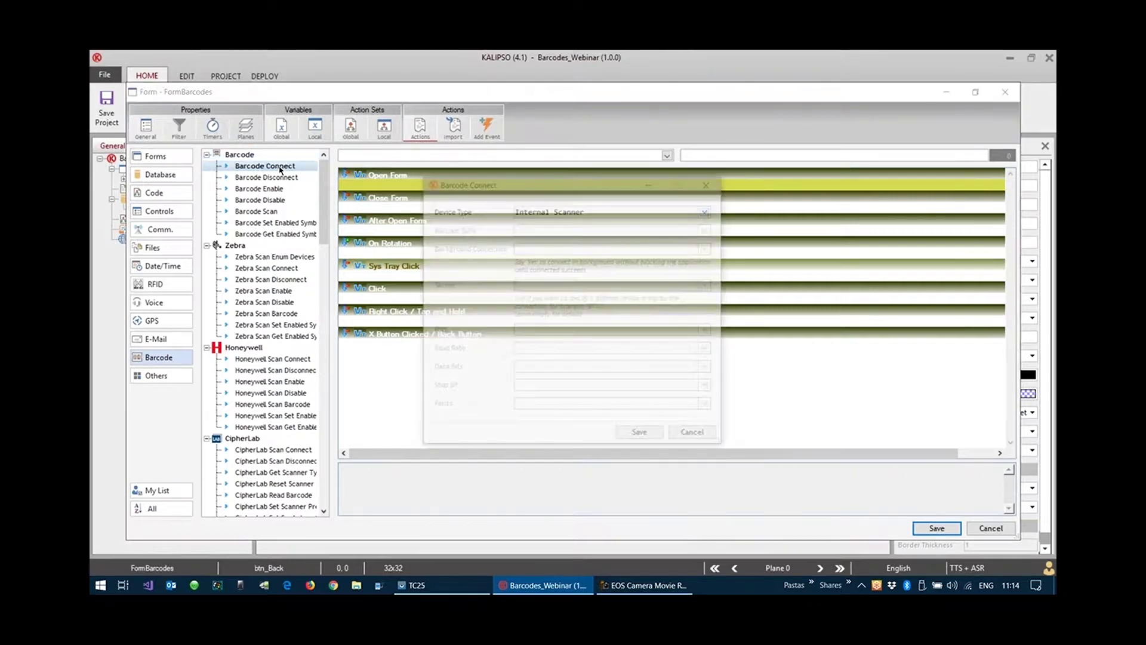
pyautogui.click(620, 212)
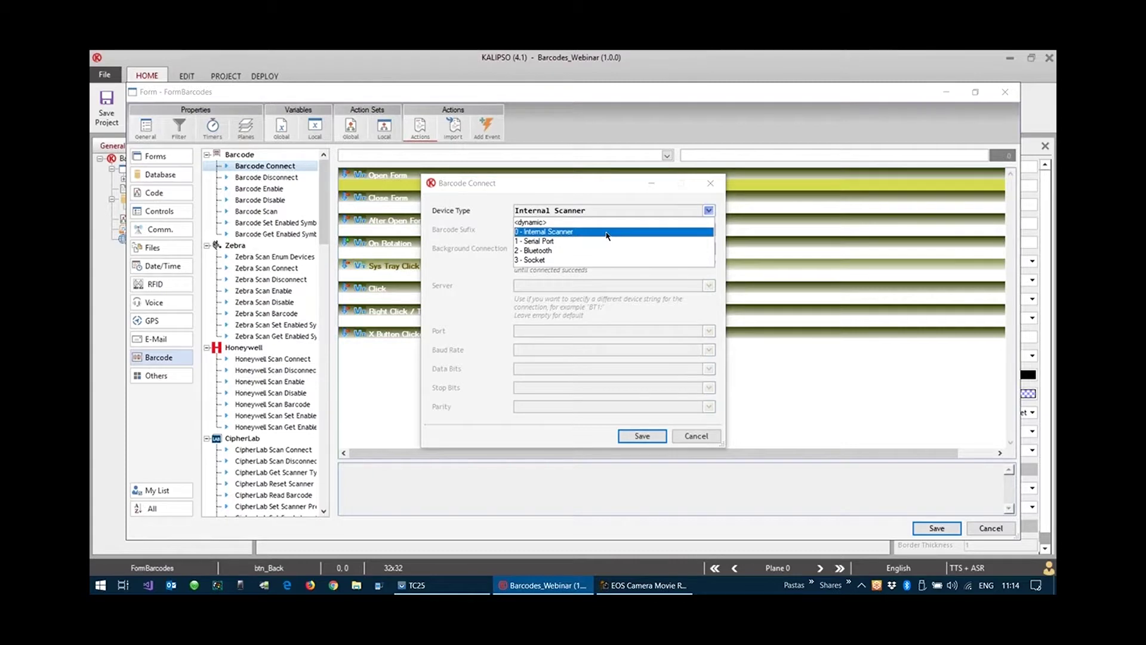
pyautogui.click(607, 233)
pyautogui.click(641, 435)
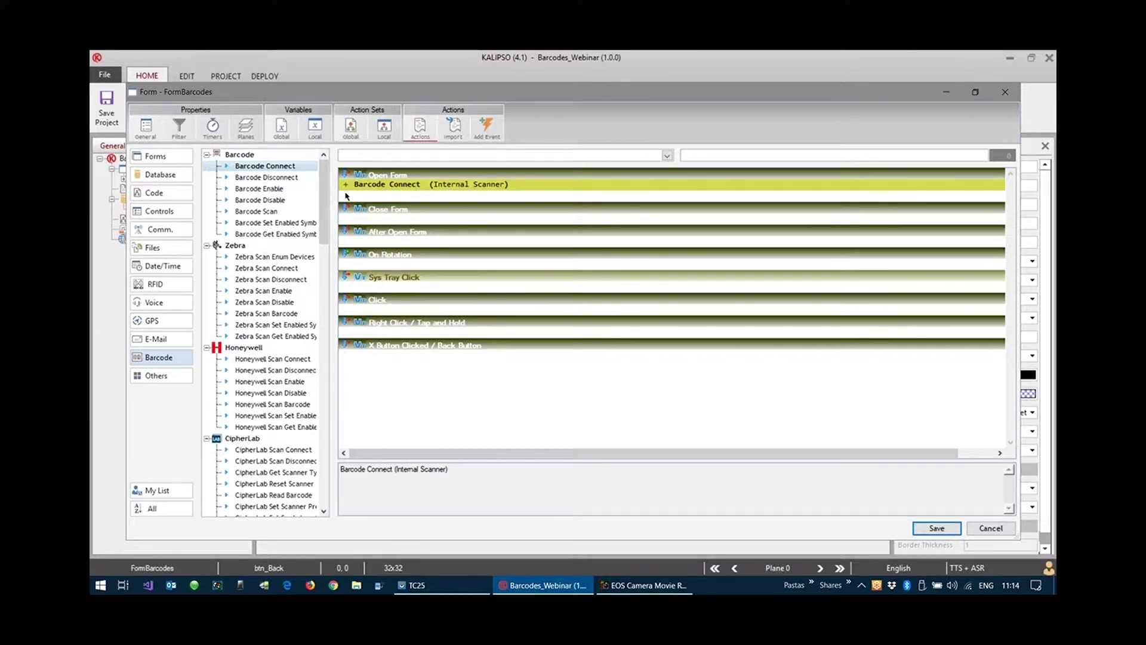
# - Start a Barcode Enable action, rename global variable 0 to gvBC_Data, and assign it as the Data target
pyautogui.doubleClick(280, 189)
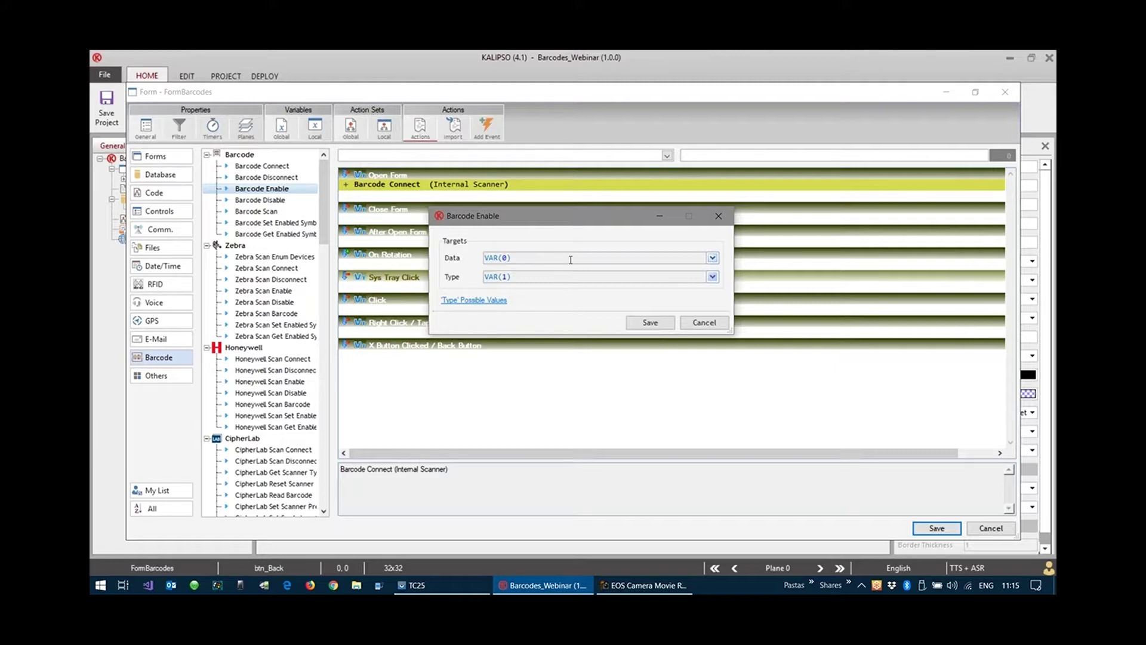
pyautogui.moveTo(582, 218); pyautogui.dragTo(618, 190)
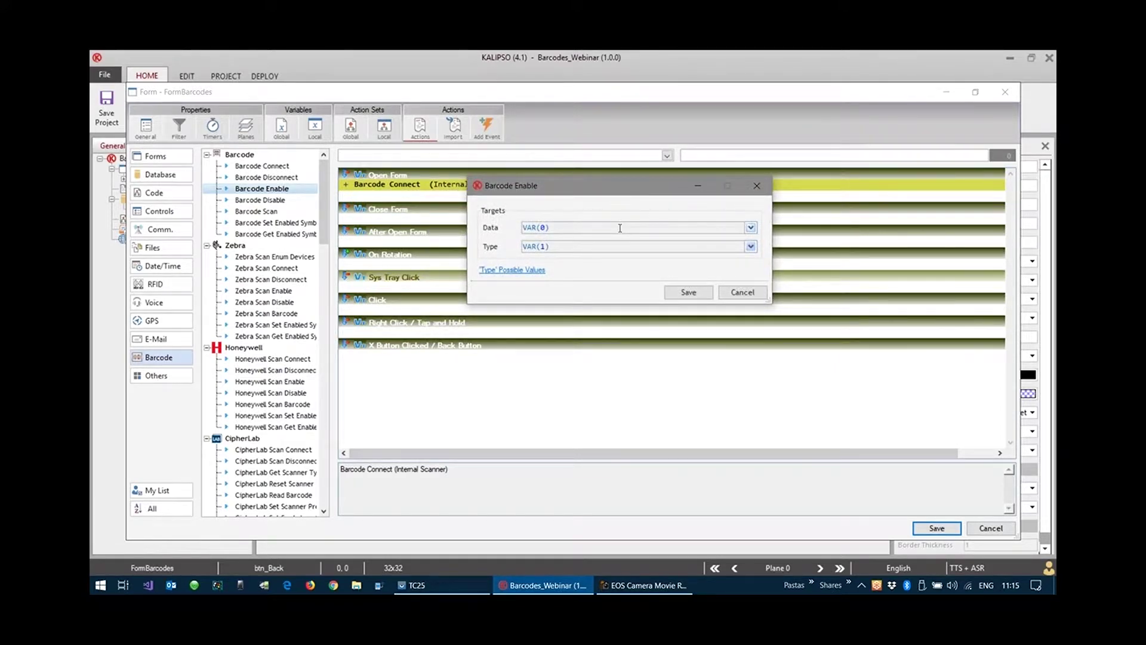
pyautogui.click(750, 227)
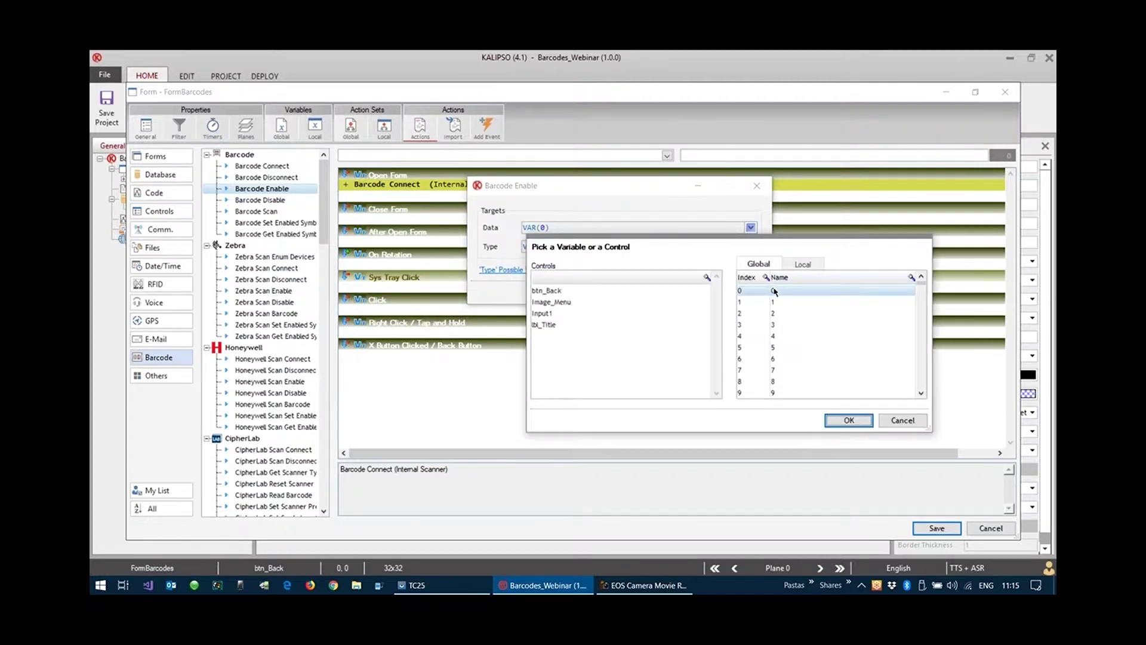
pyautogui.rightClick(779, 292)
pyautogui.click(803, 309)
pyautogui.write('gvBC_')
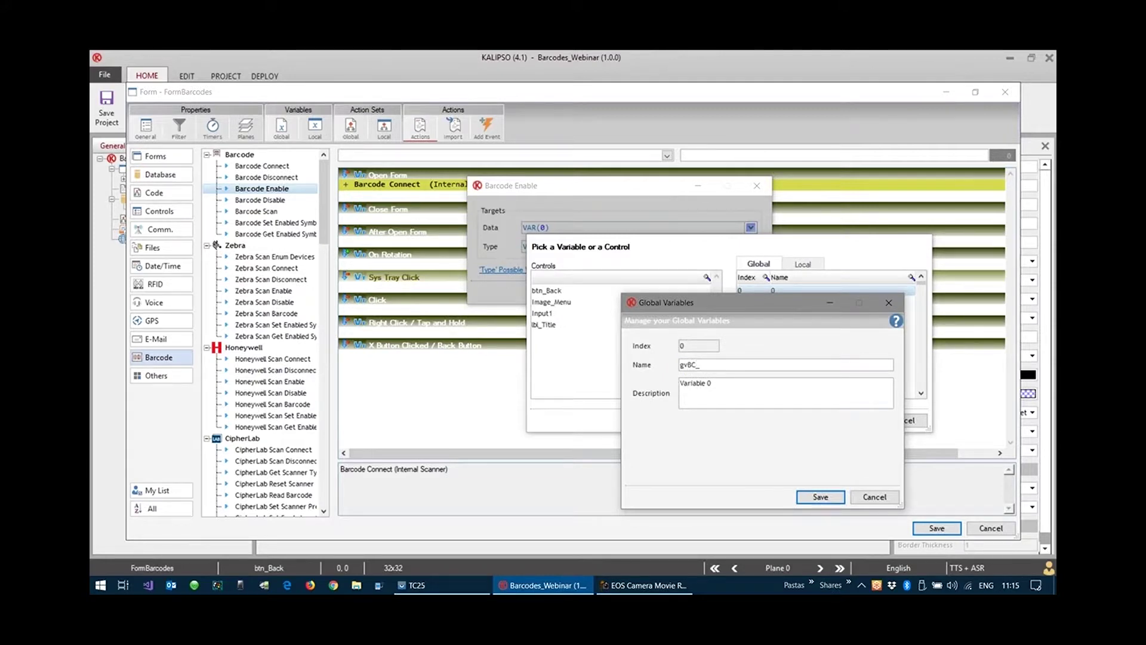
pyautogui.write('Data')
pyautogui.click(820, 497)
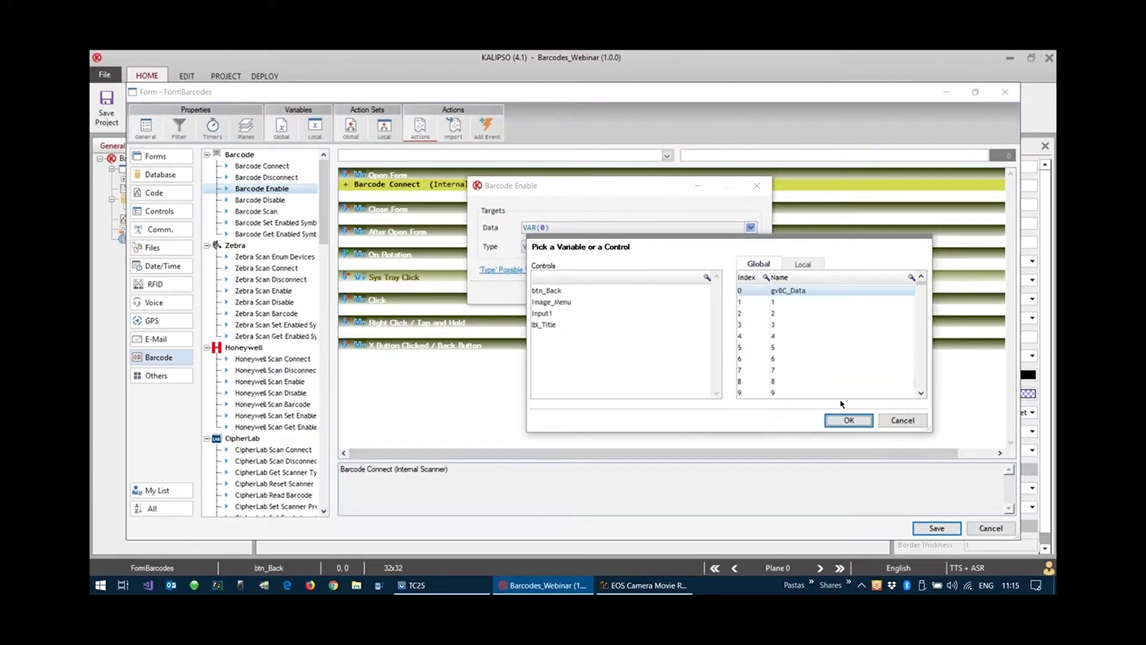
pyautogui.click(848, 420)
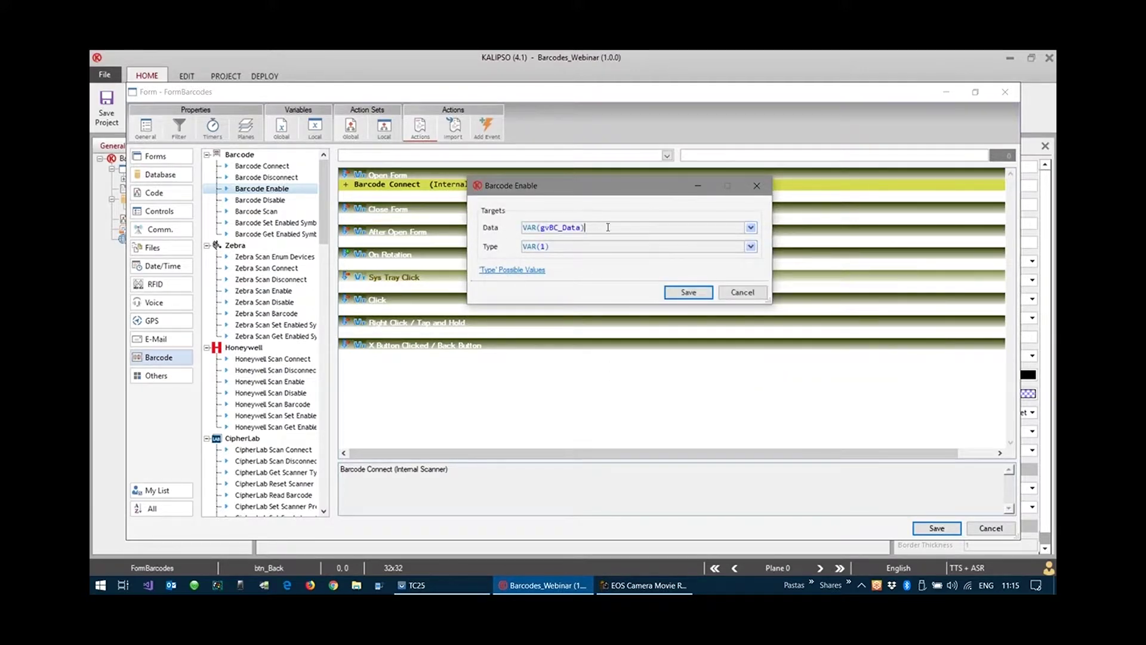
# - Rename global variable 1 to gv_BC_TYP and assign it as the Type target of the Barcode Enable action
pyautogui.click(751, 247)
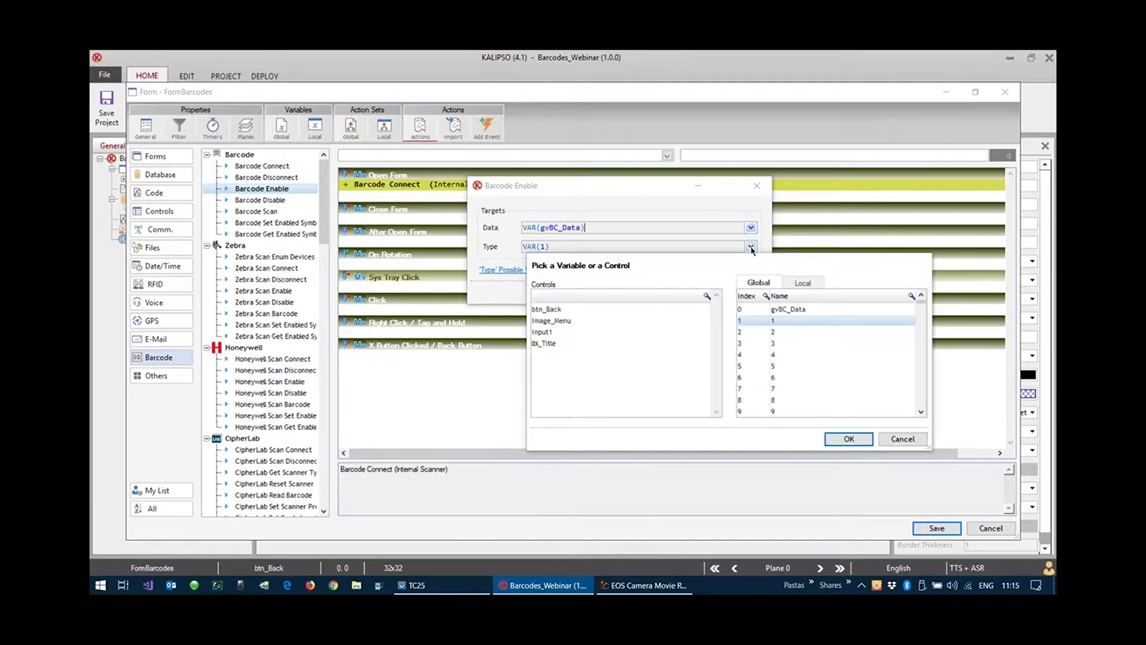
pyautogui.rightClick(794, 325)
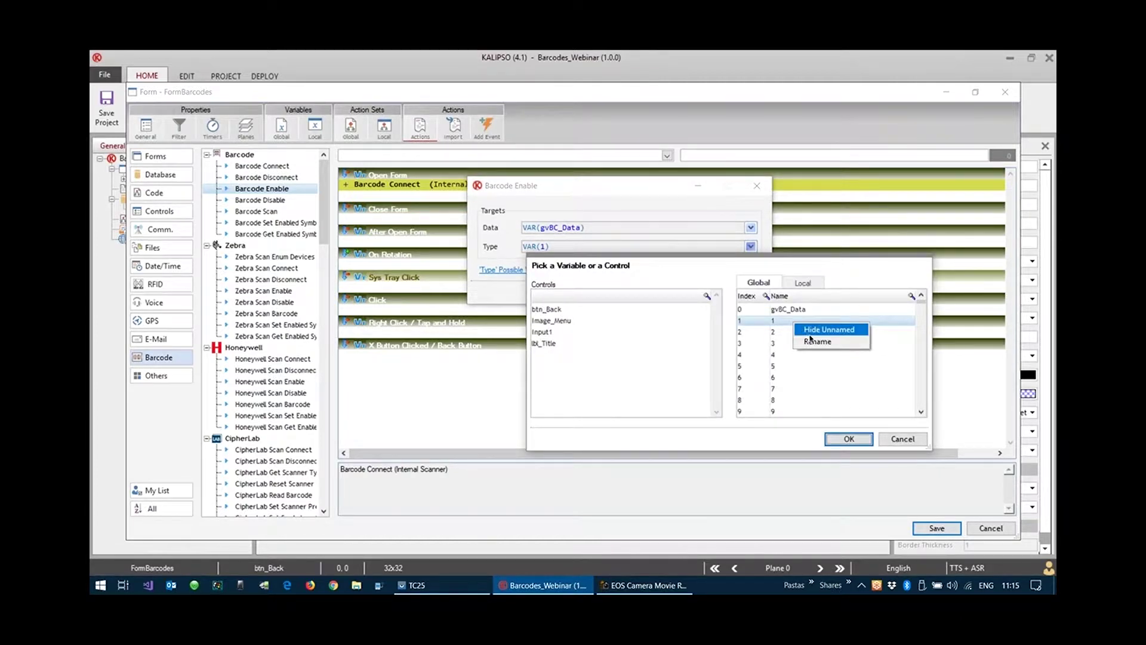
pyautogui.click(815, 342)
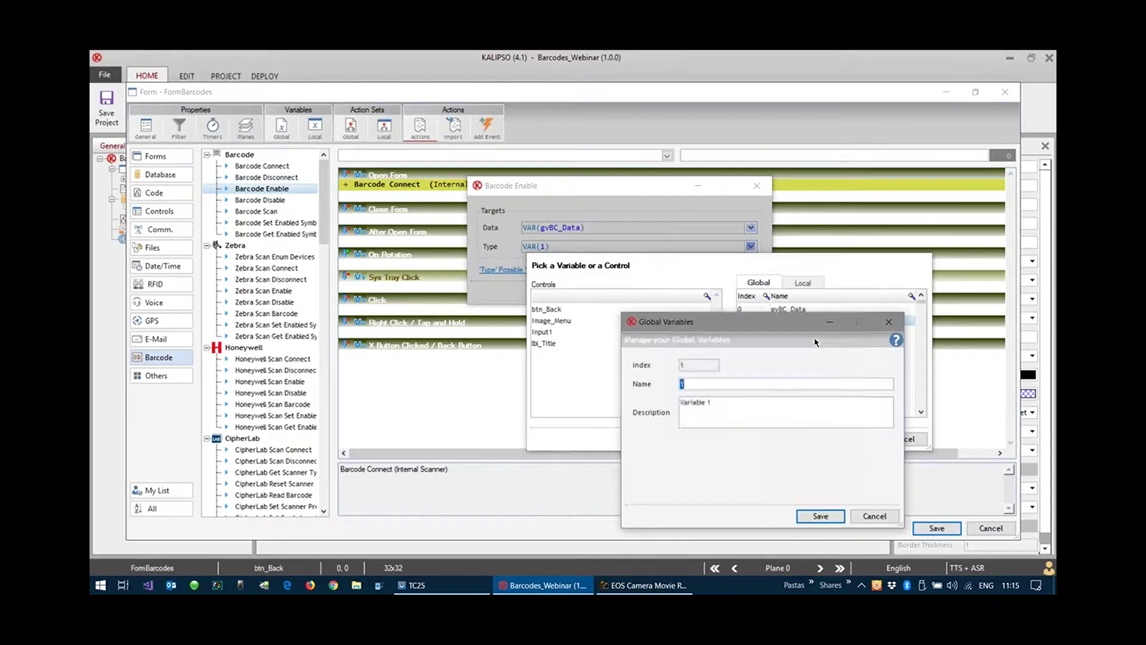
pyautogui.write('gv_BC_TYP')
pyautogui.press('Return')
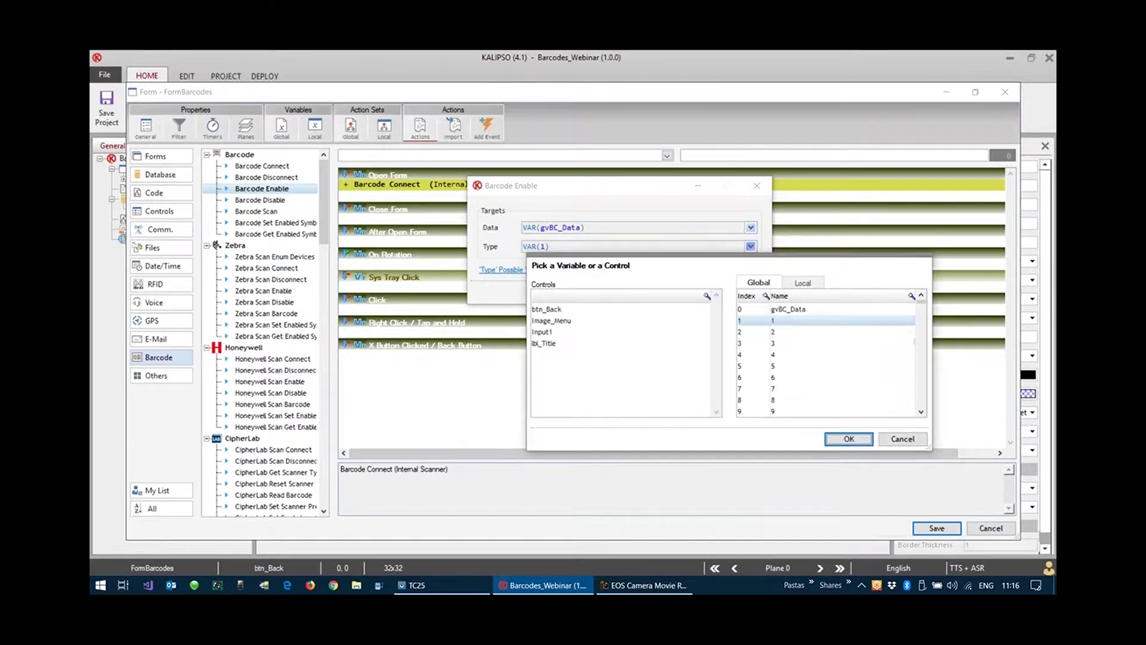
pyautogui.press('Return')
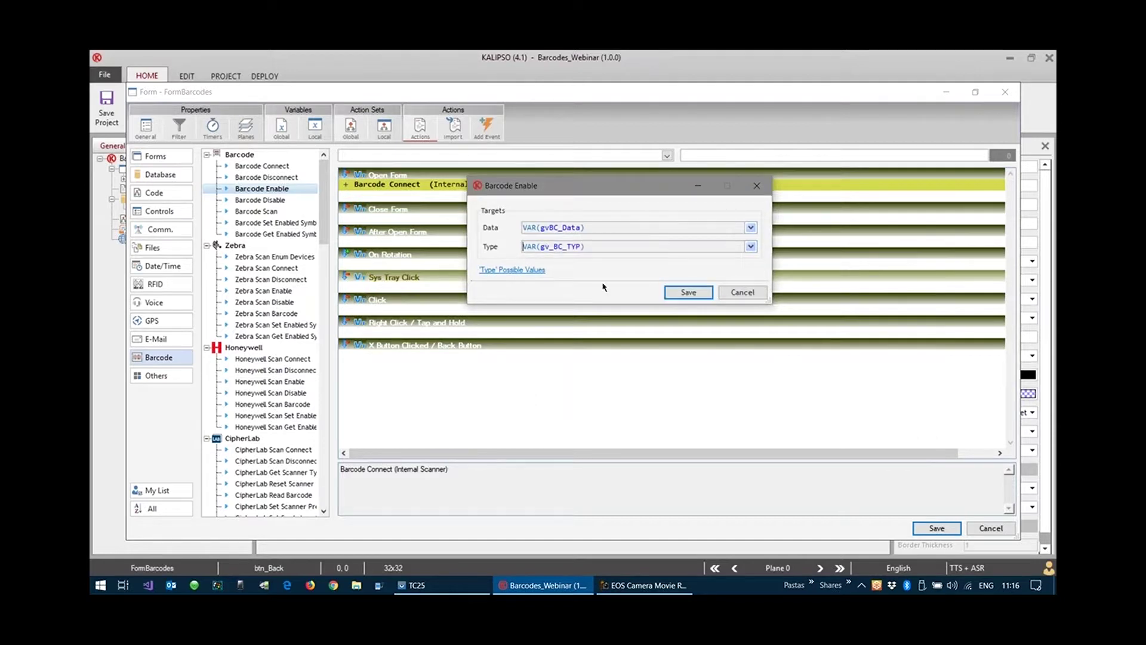
# - Review the list of possible barcode Type values, then save the Barcode Enable action
pyautogui.click(539, 271)
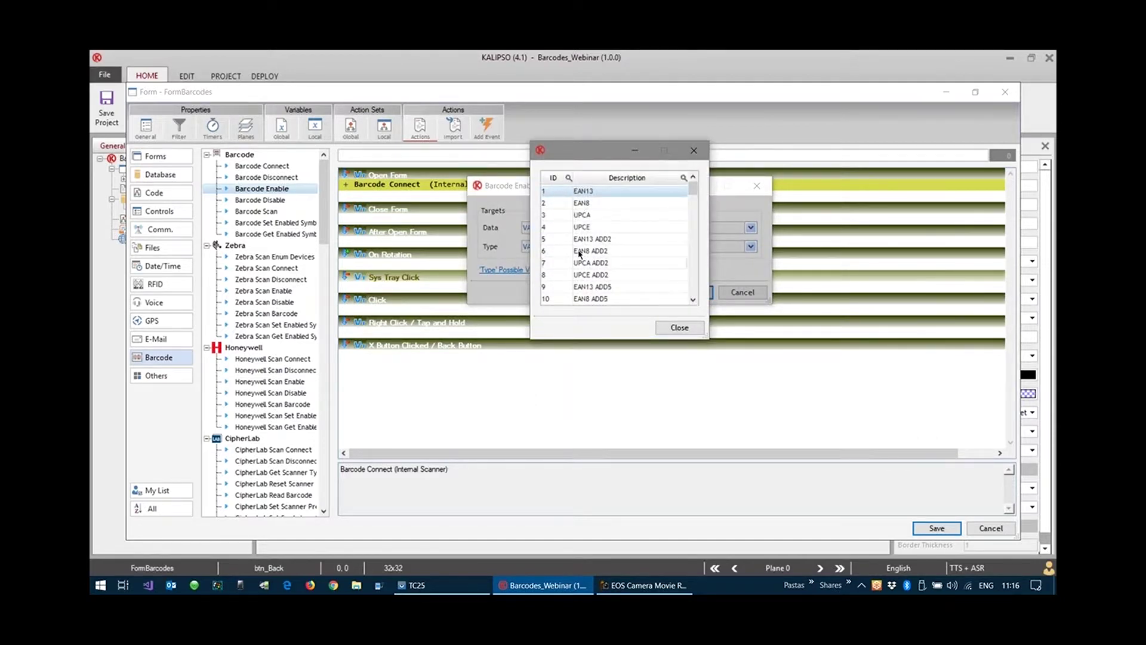
pyautogui.scroll(-1, 616, 208)
pyautogui.scroll(-15, 616, 209)
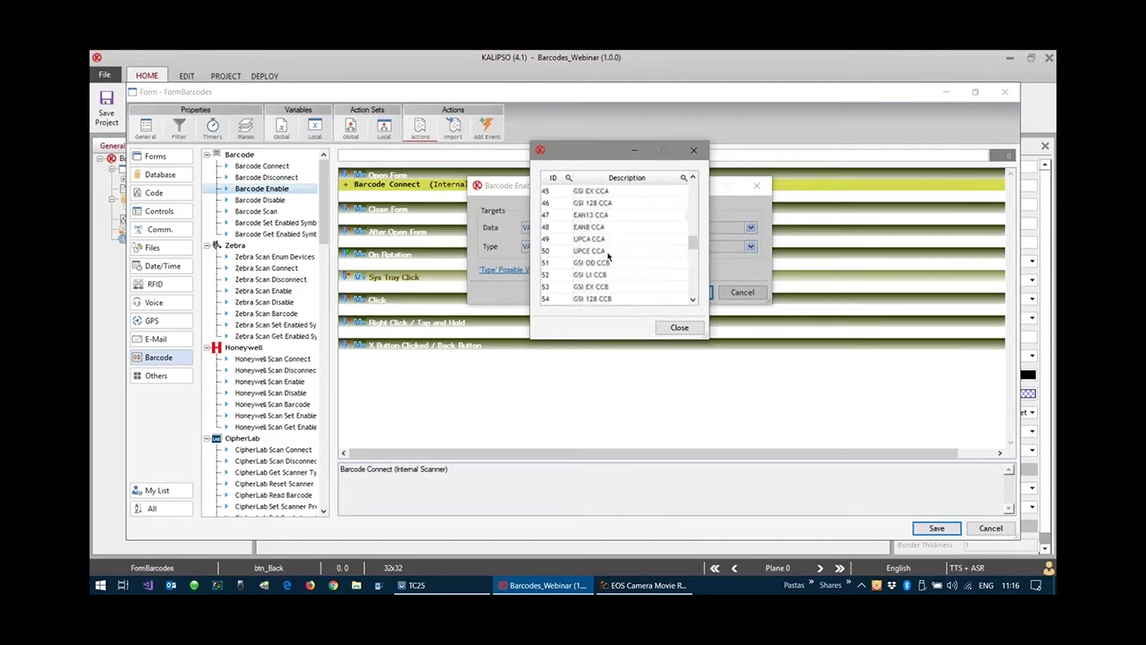
pyautogui.scroll(11, 609, 256)
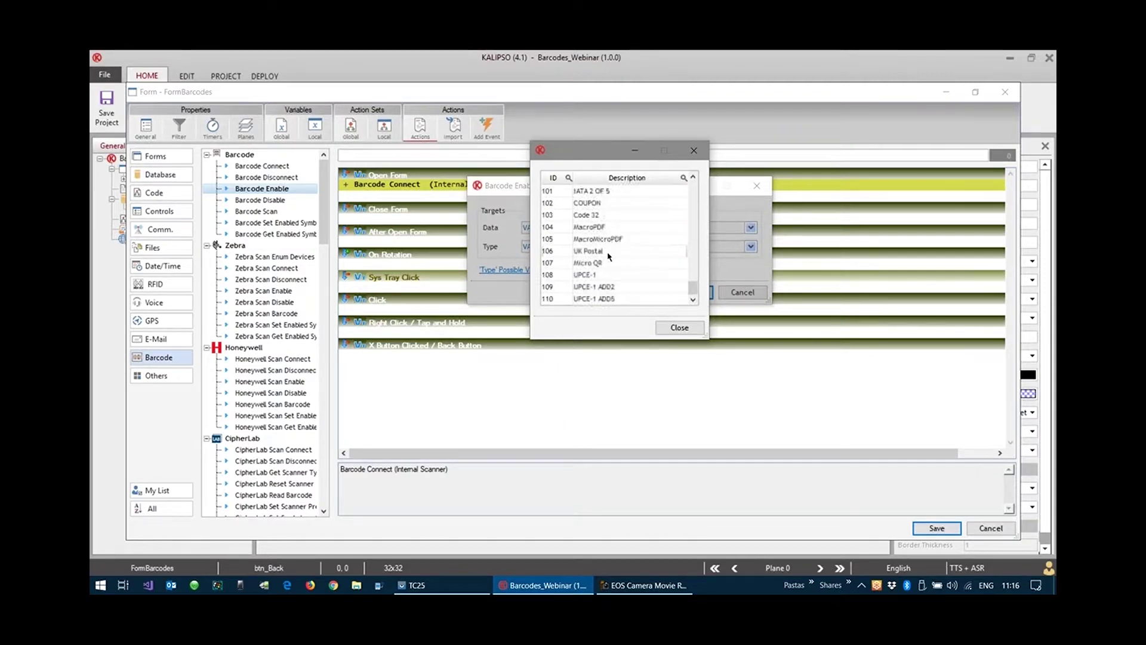
pyautogui.scroll(4, 609, 255)
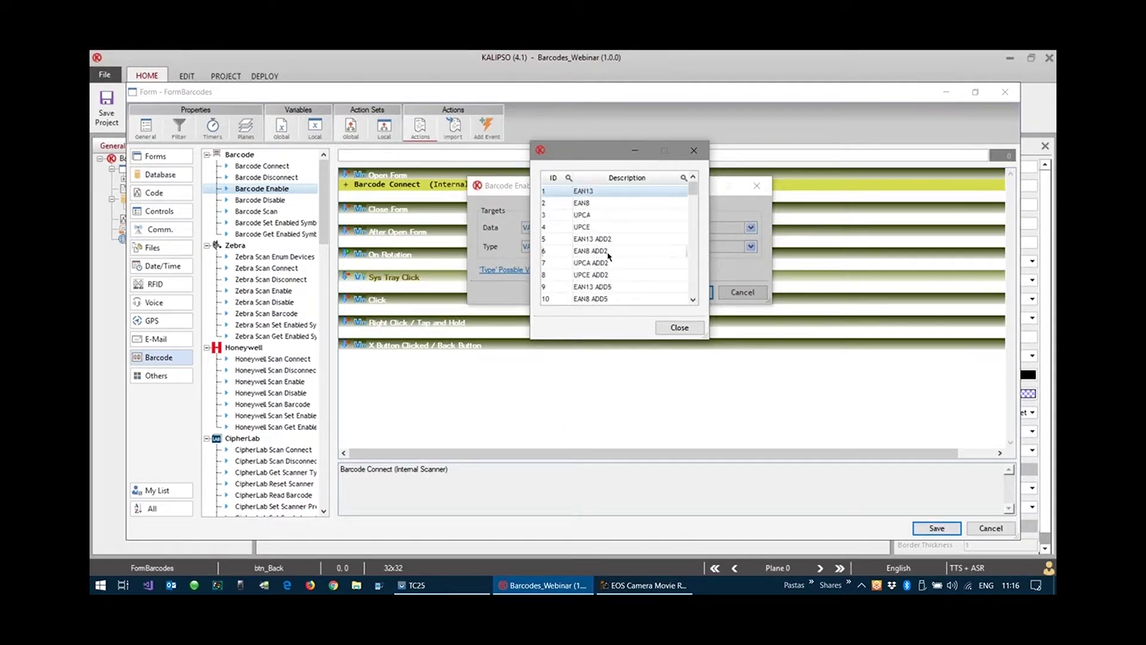
pyautogui.click(683, 328)
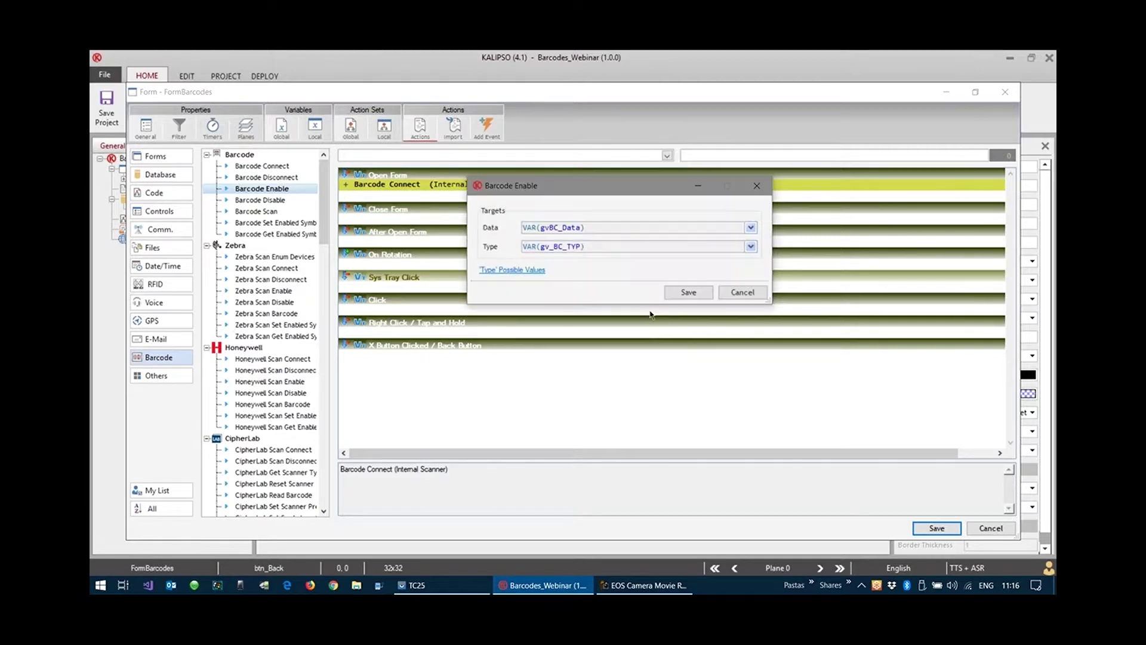
pyautogui.click(690, 293)
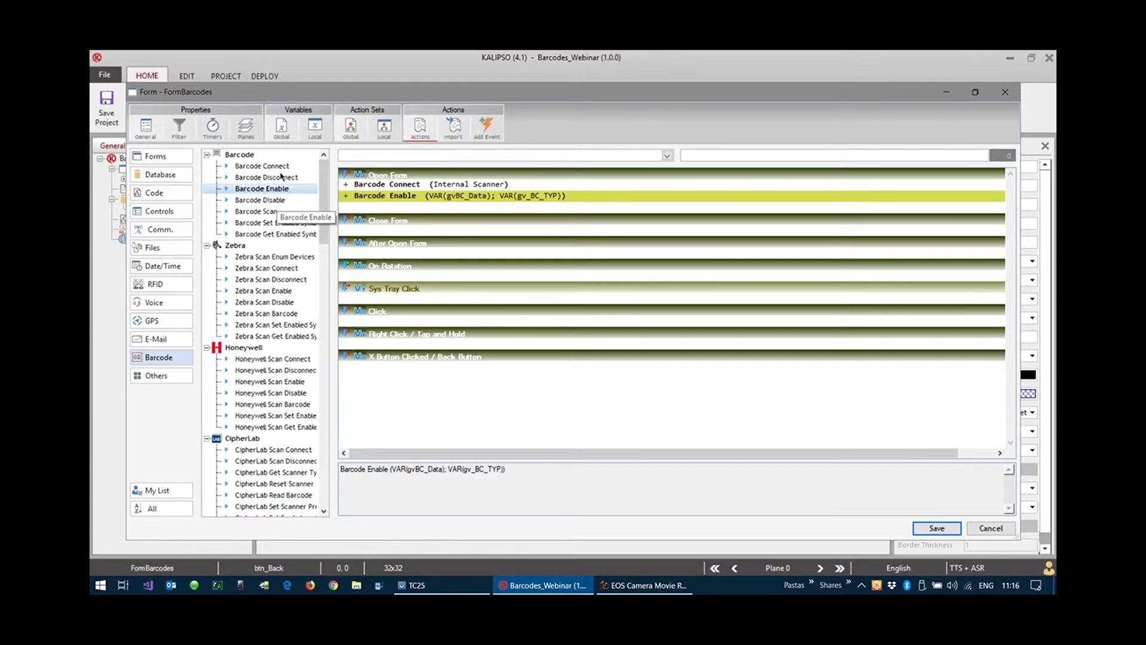
# - Add a Barcode Disconnect action to the Close Form event of FormBarcodes
pyautogui.click(404, 230)
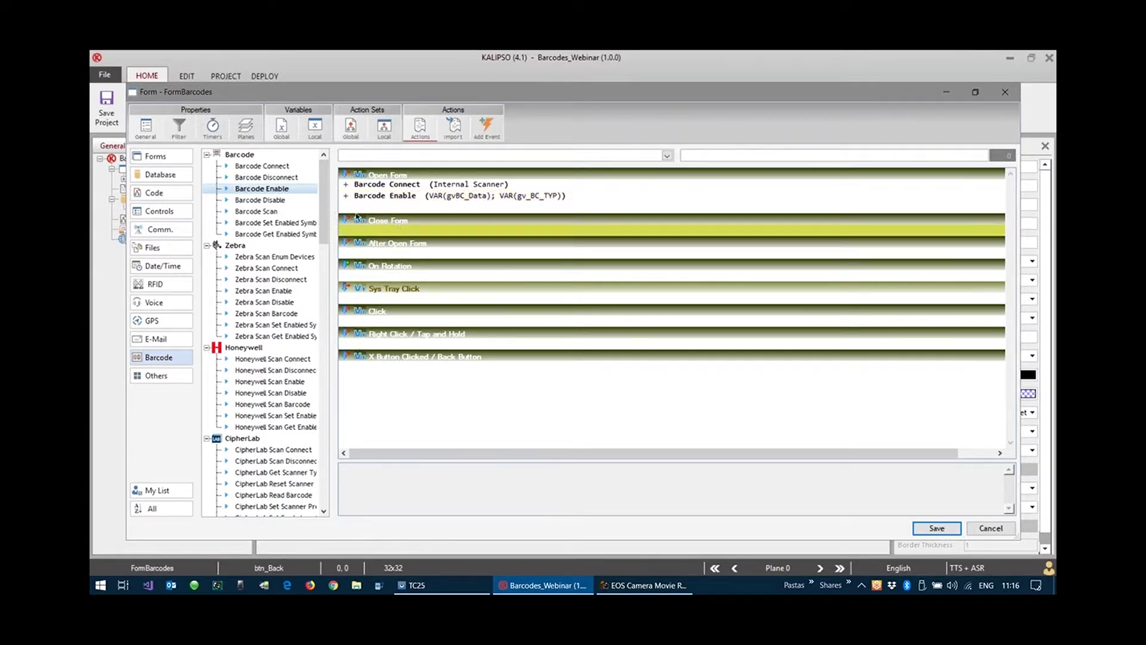
pyautogui.doubleClick(275, 179)
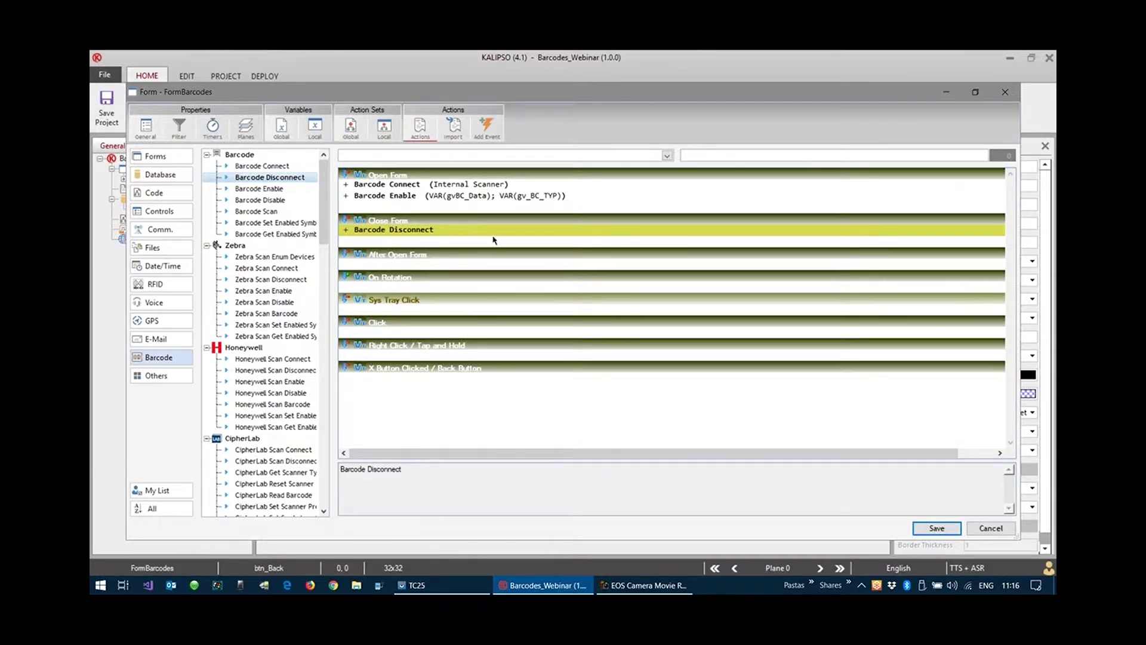
pyautogui.click(932, 529)
# - Add the optional Barcode Scanned event to FormBarcodes
pyautogui.click(487, 127)
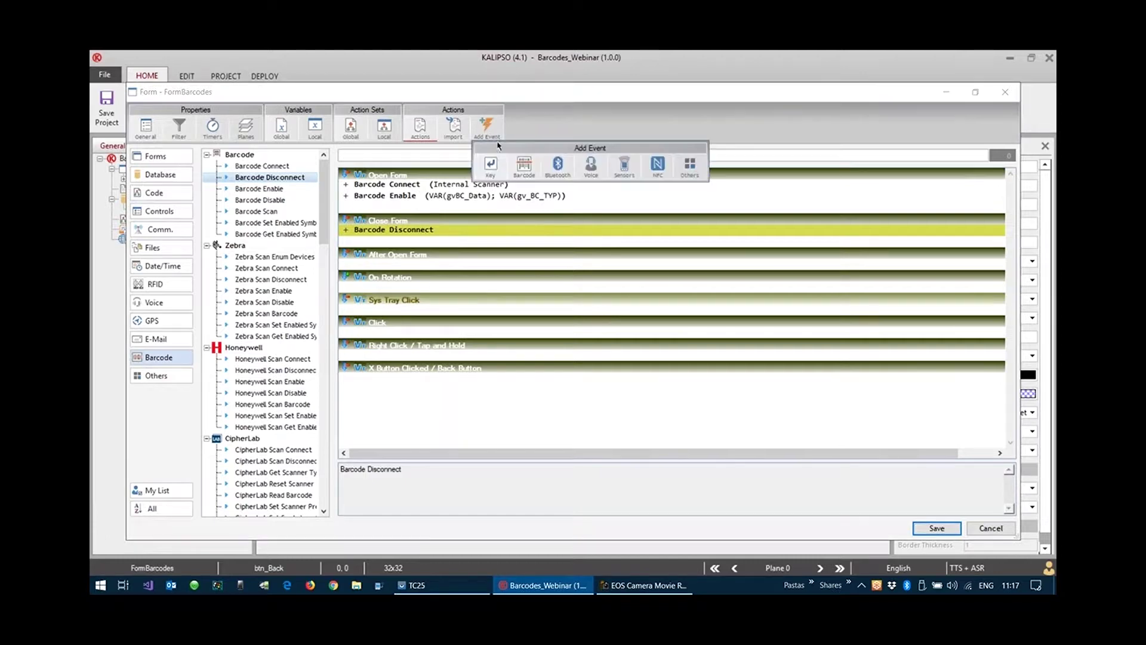
pyautogui.click(523, 166)
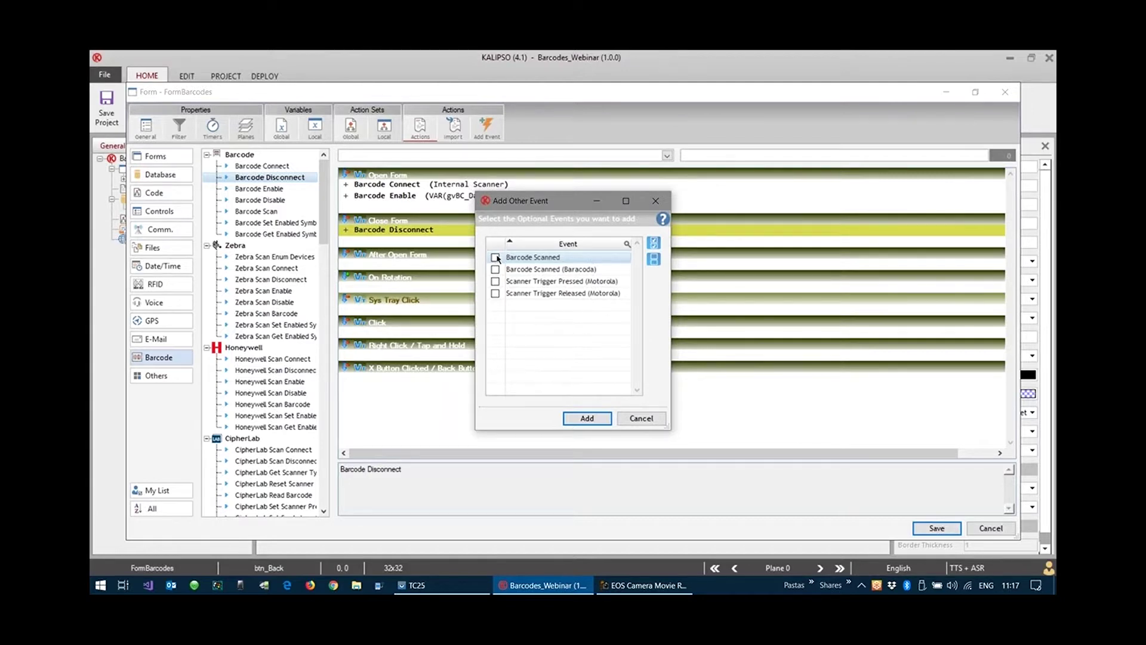
pyautogui.click(587, 418)
# - Start a Message Box action in the Barcode Scanned event
pyautogui.click(422, 401)
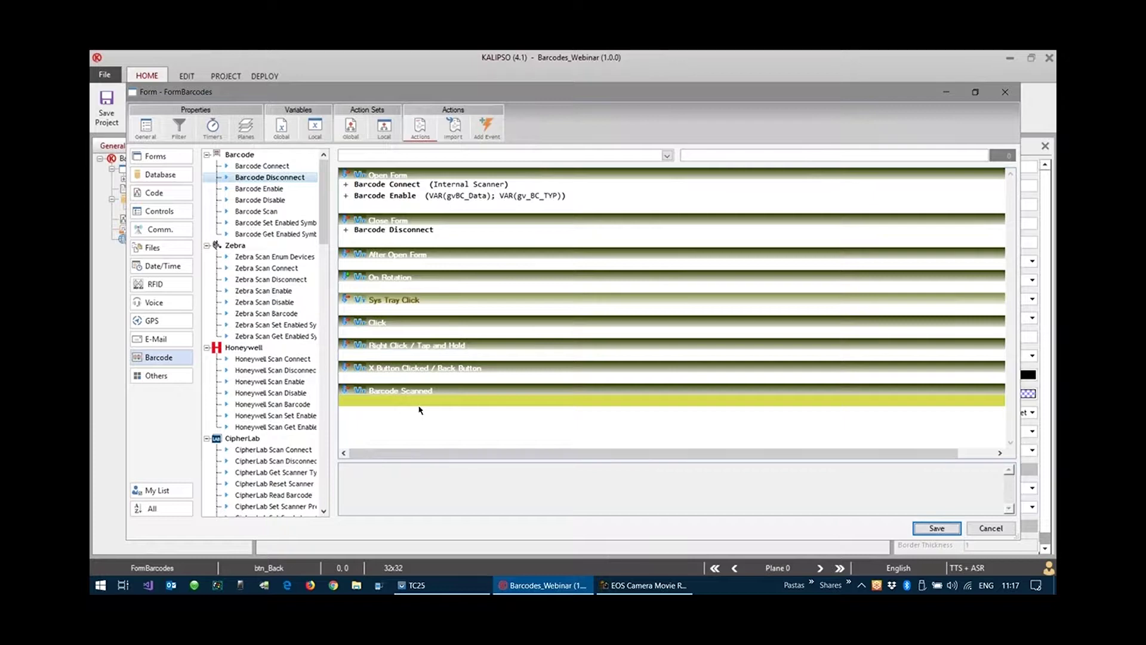
pyautogui.click(438, 156)
pyautogui.write('Message Box')
pyautogui.press('Return')
pyautogui.press('Return')
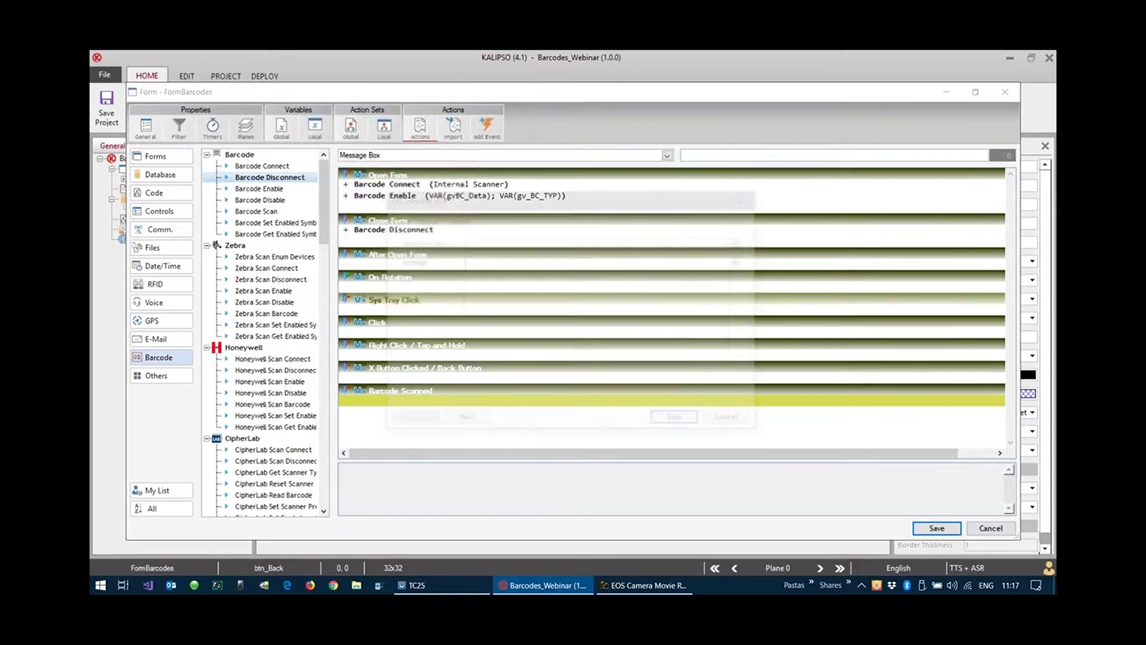
# - Build the message expression "Barcode Scanned: " + VAR(gvBC_Data), picking the global variable in the expression editor
pyautogui.click(507, 270)
pyautogui.write('"')
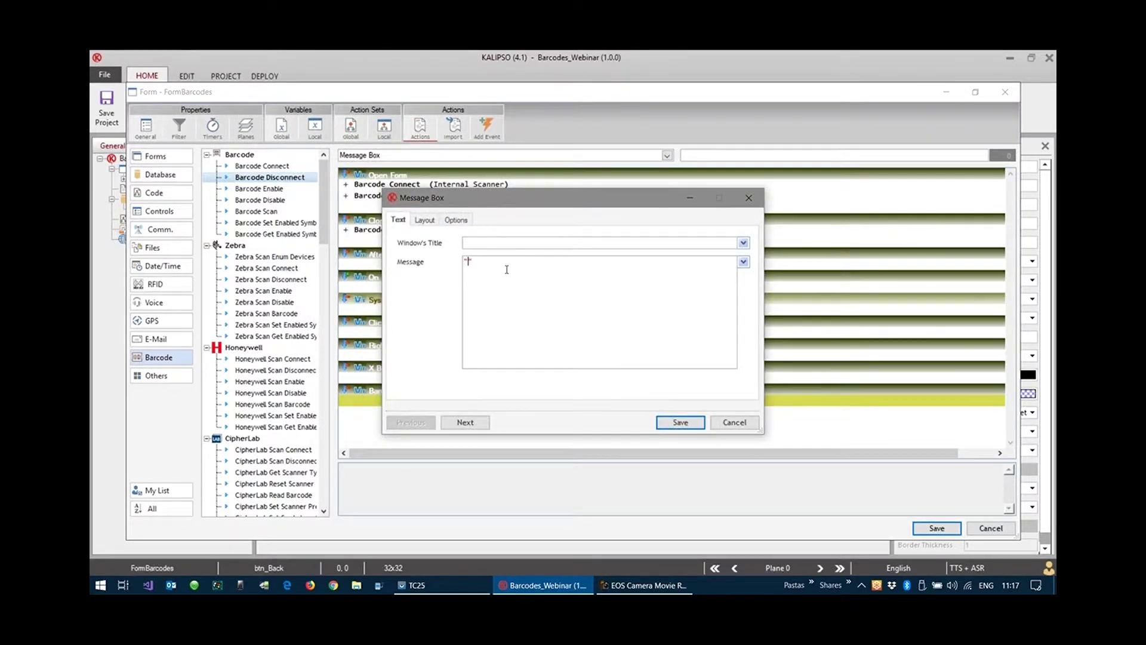
pyautogui.write('Barcode Scanned:" +')
pyautogui.click(743, 261)
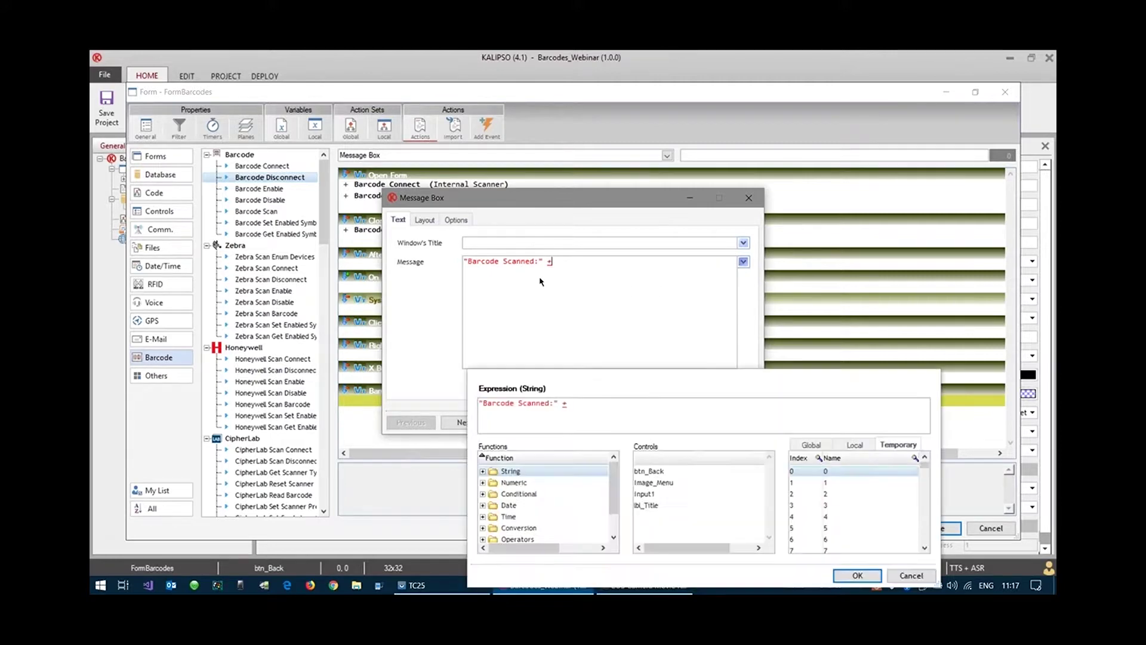
pyautogui.click(811, 447)
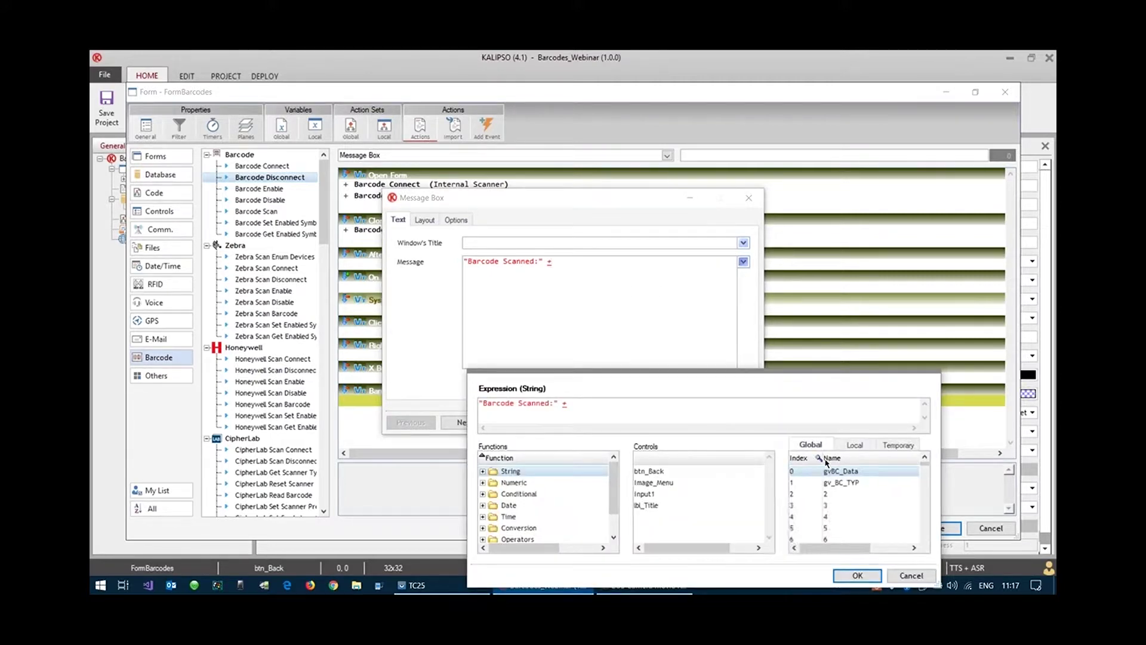
pyautogui.doubleClick(835, 471)
pyautogui.click(554, 403)
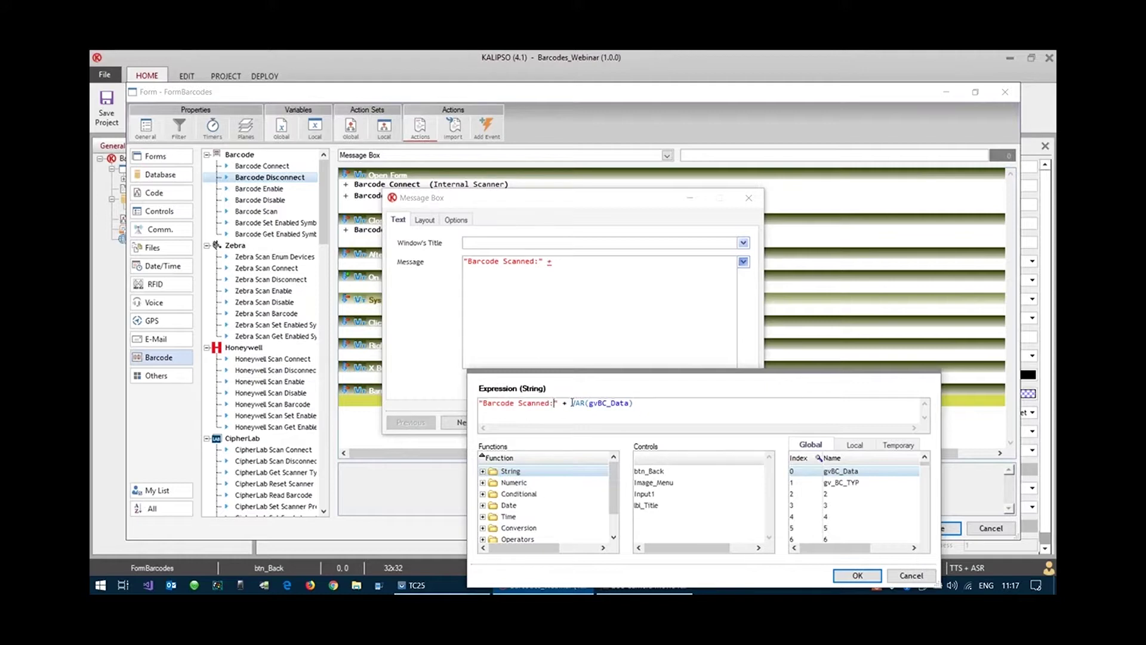
# - Append +ENTER+ and a second line "Barcode Type: "+ VAR(gv_BC_TYP) to the message, and save the action and the form
pyautogui.click(659, 404)
pyautogui.write('+ENTER+')
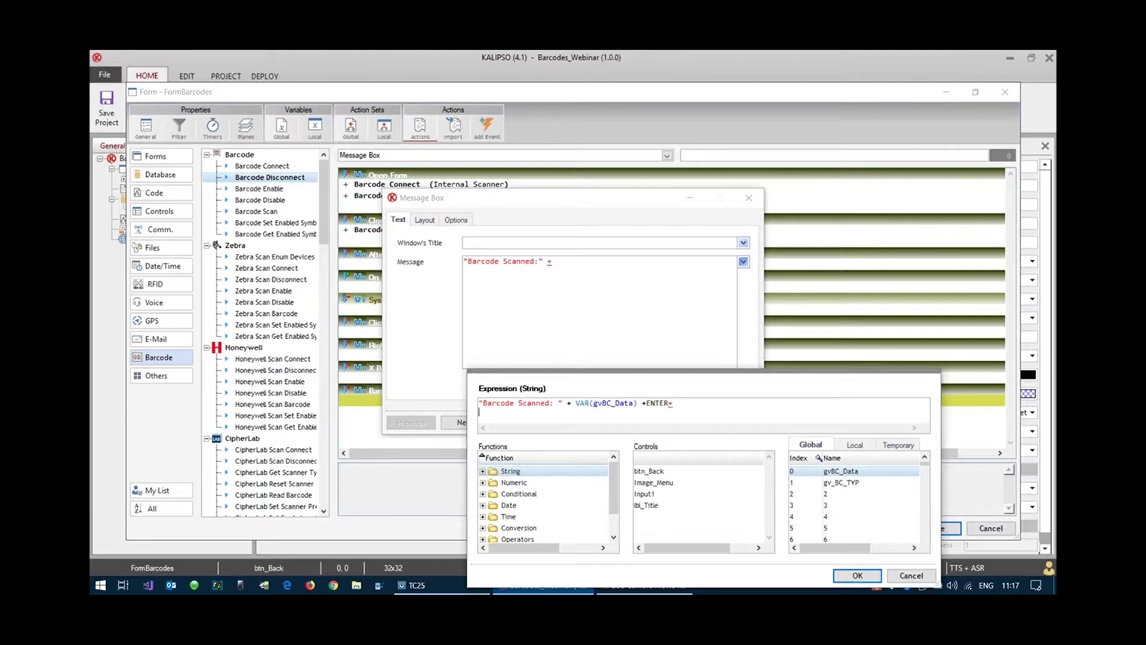
pyautogui.press('Return')
pyautogui.write('""')
pyautogui.write('Barcode ')
pyautogui.write('Type:')
pyautogui.write(' +')
pyautogui.doubleClick(836, 482)
pyautogui.click(857, 575)
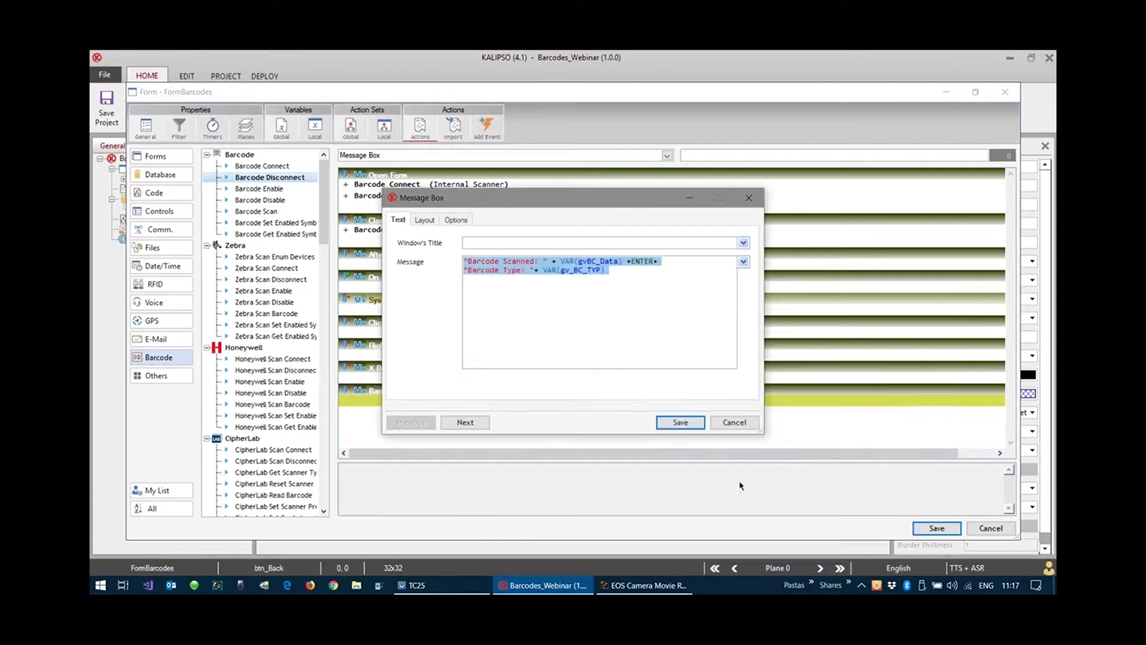
pyautogui.click(680, 421)
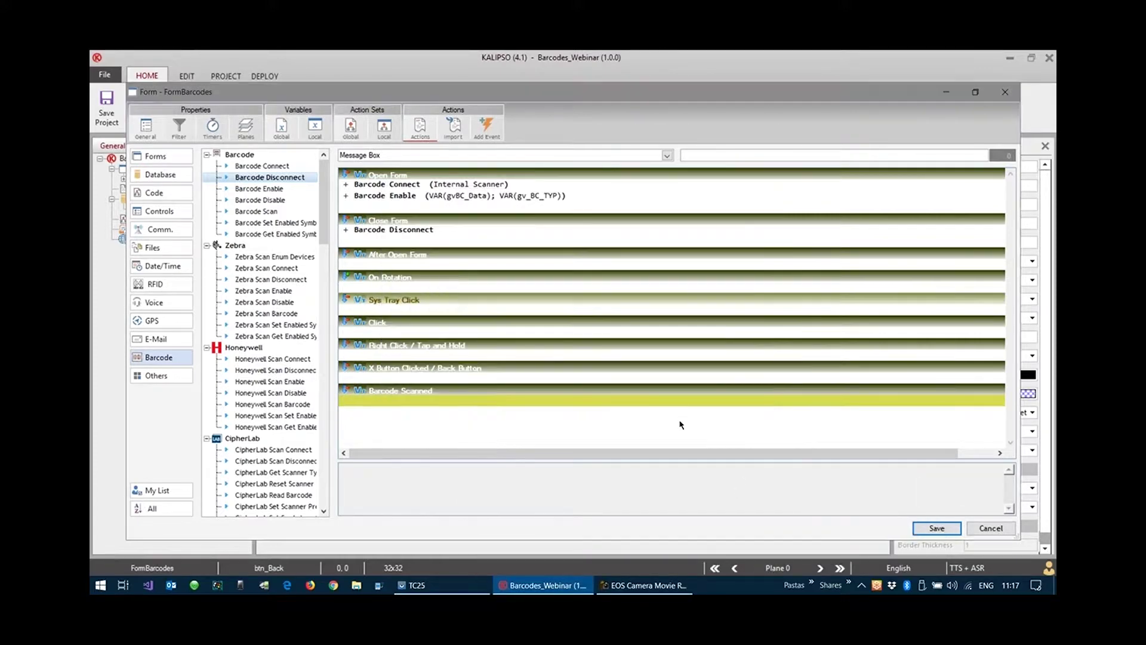
pyautogui.click(937, 528)
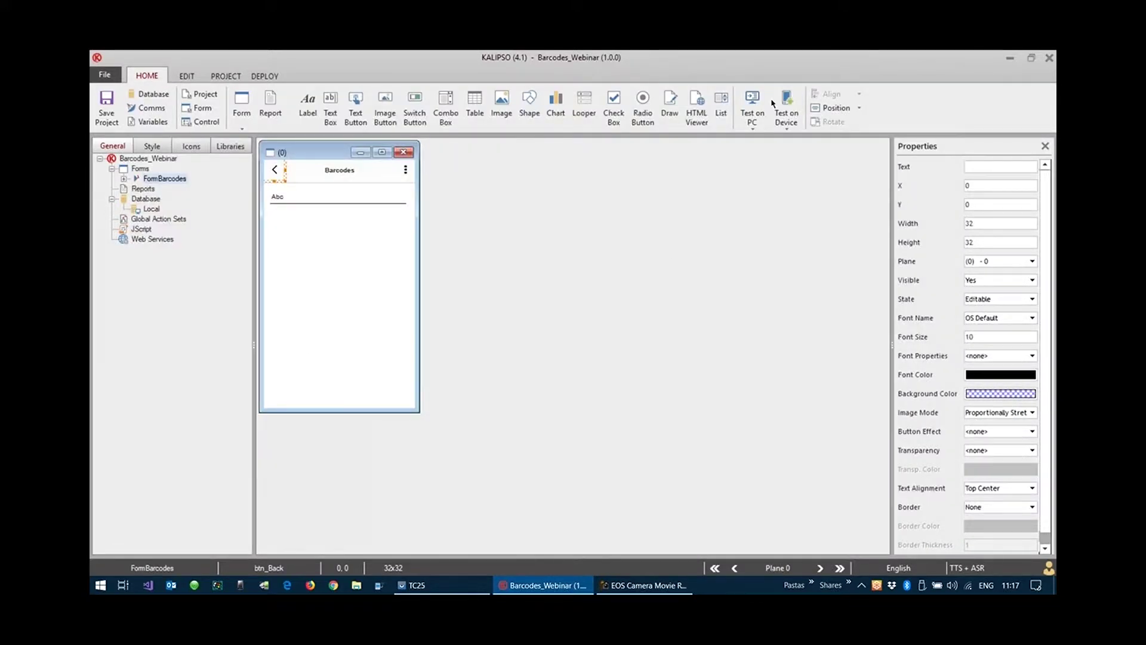
# - Deploy the project to the Android device for testing, and bring up the EOS Camera Movie Record and TC25 windows
pyautogui.click(785, 103)
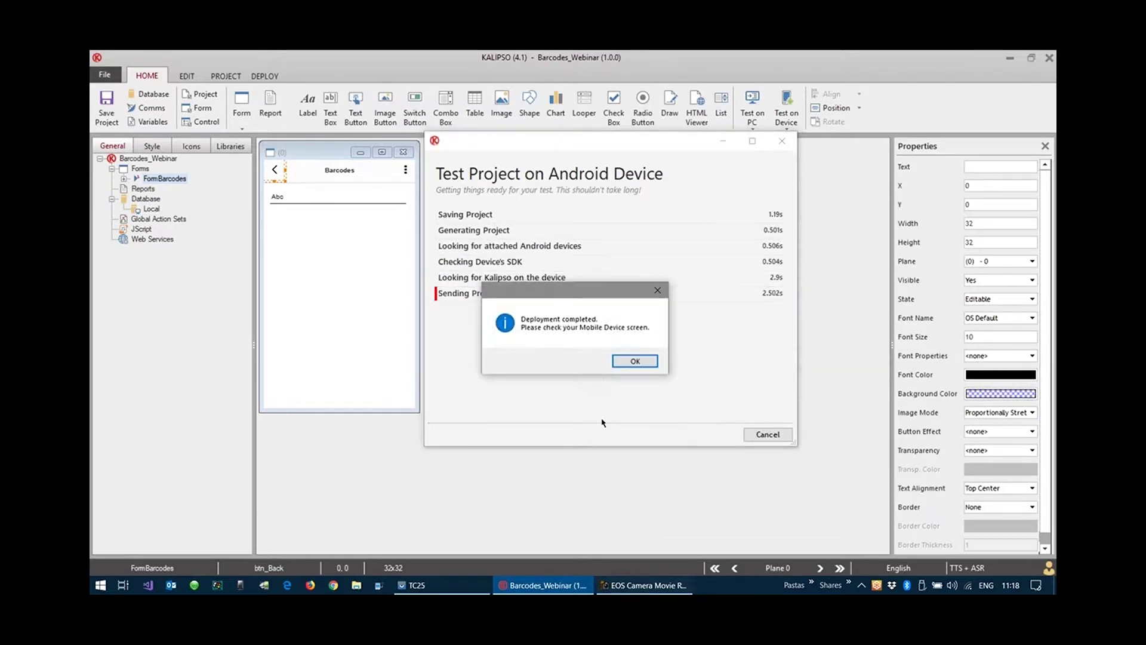
pyautogui.click(634, 361)
pyautogui.click(605, 589)
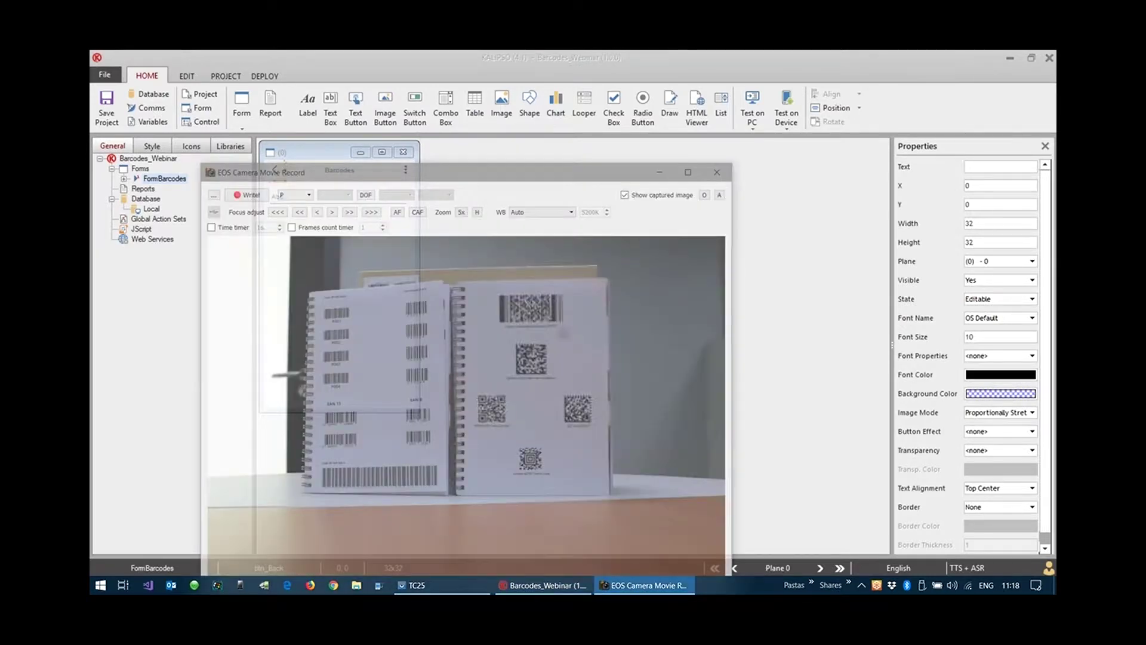
pyautogui.click(449, 586)
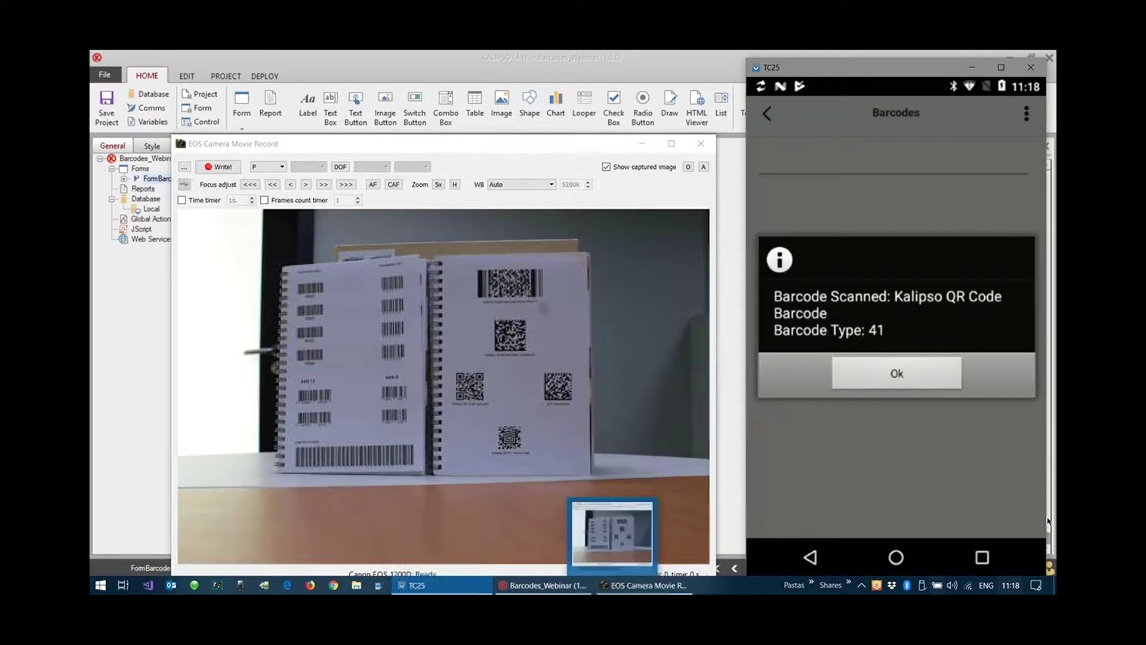
# - Test barcode scanning on the TC25 and dismiss each message giving the scanned data and type
pyautogui.click(890, 370)
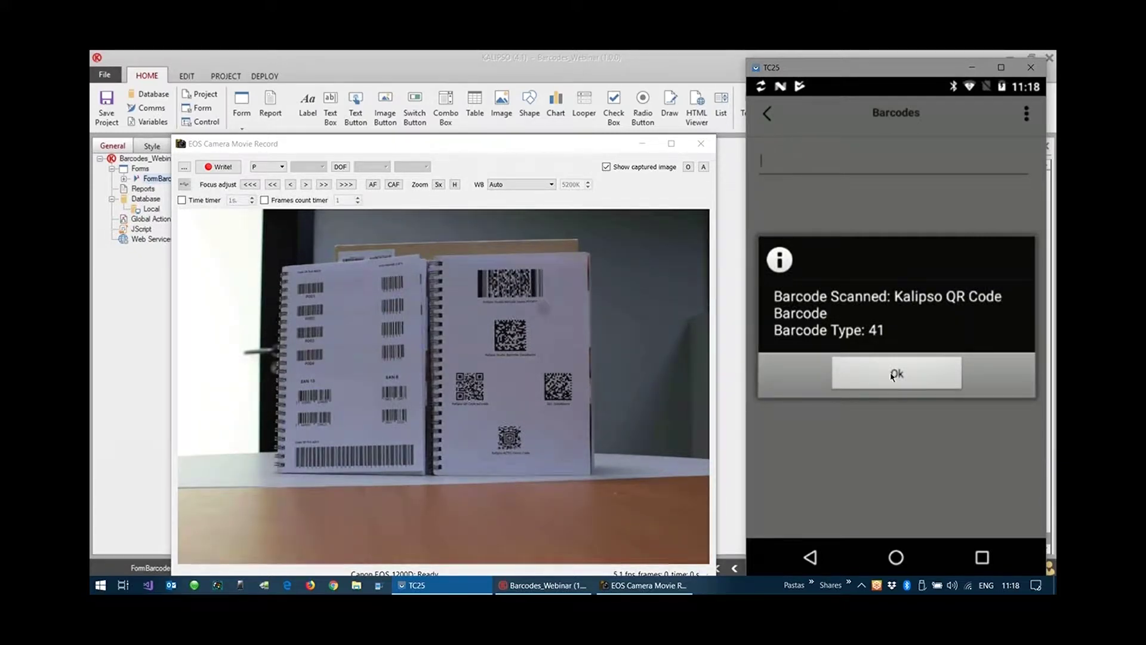
pyautogui.click(893, 375)
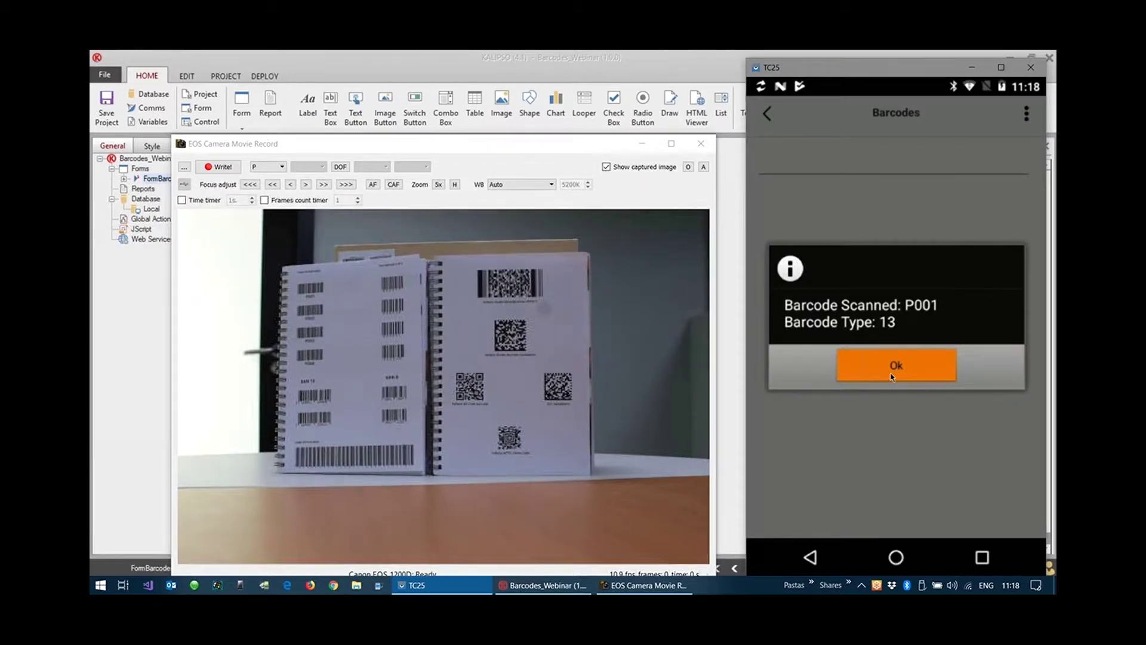
pyautogui.click(857, 372)
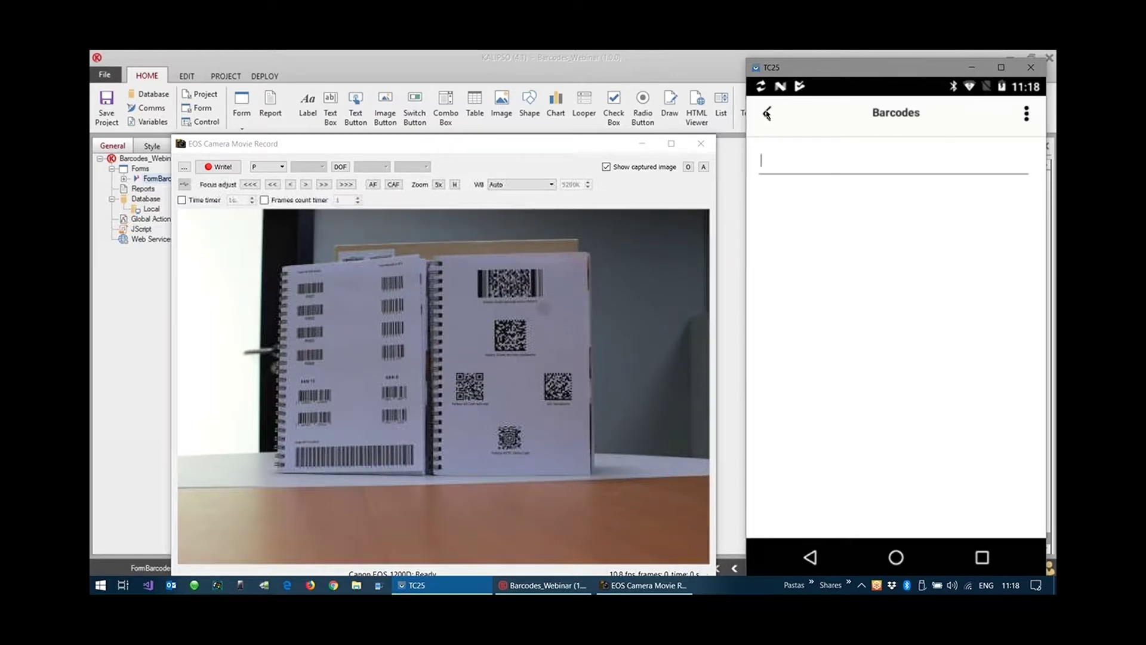
# - Close the Barcodes form on the TC25 with its back button, and minimize the device and camera windows
pyautogui.click(767, 113)
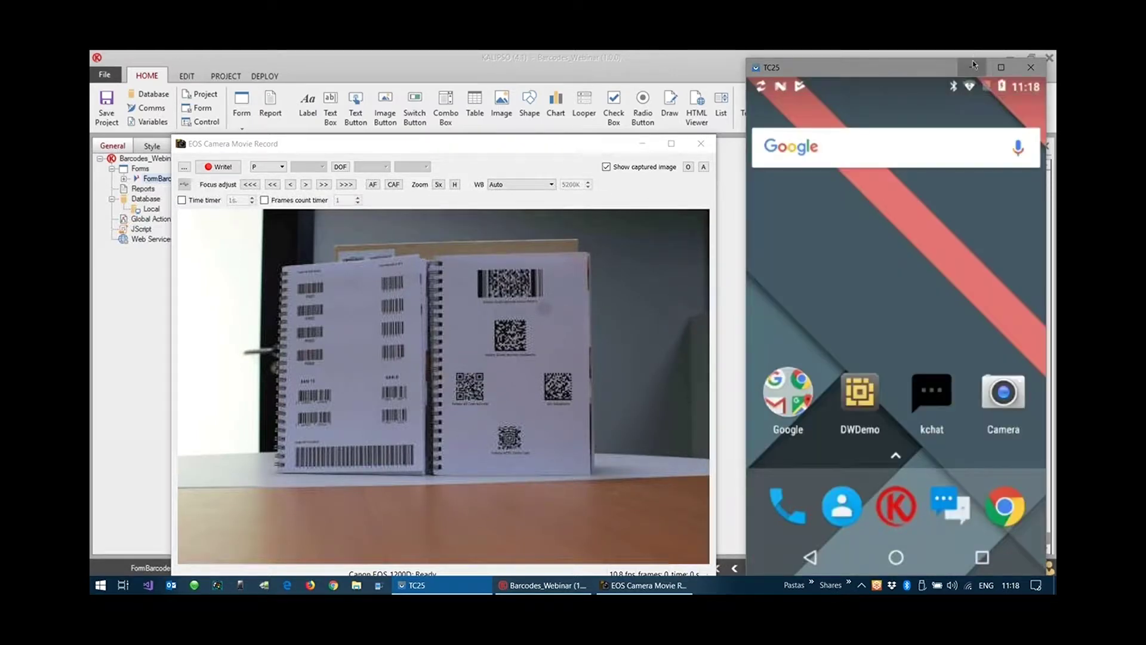
pyautogui.click(972, 65)
pyautogui.click(642, 143)
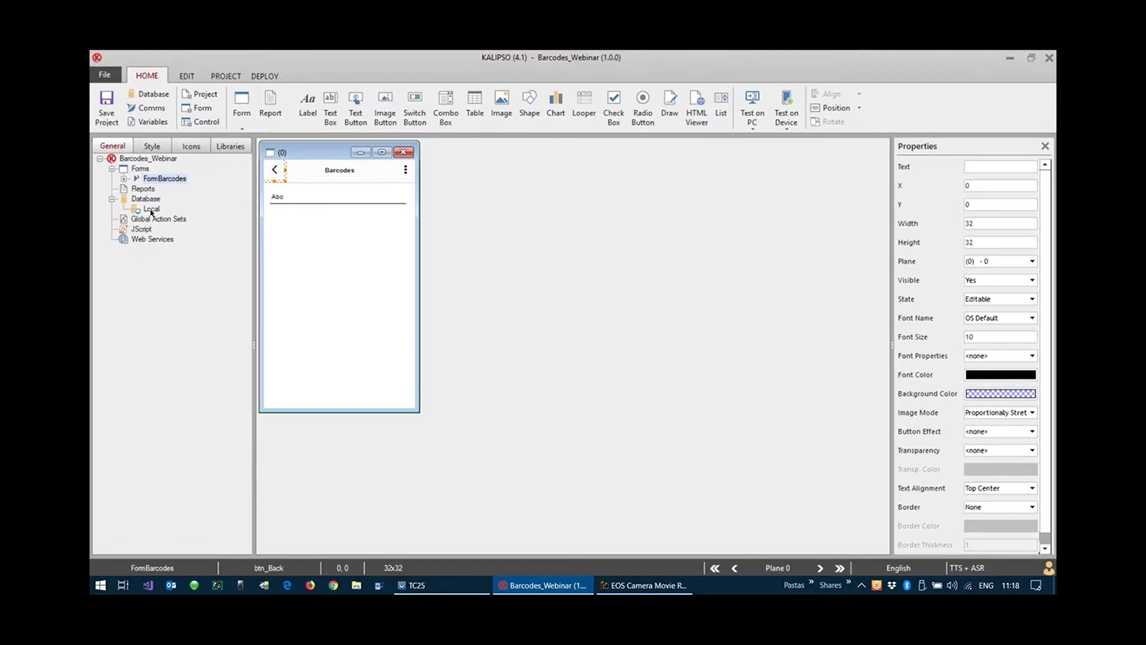
# - Start a new table in the local database connection profile and name it Barcodes
pyautogui.click(150, 201)
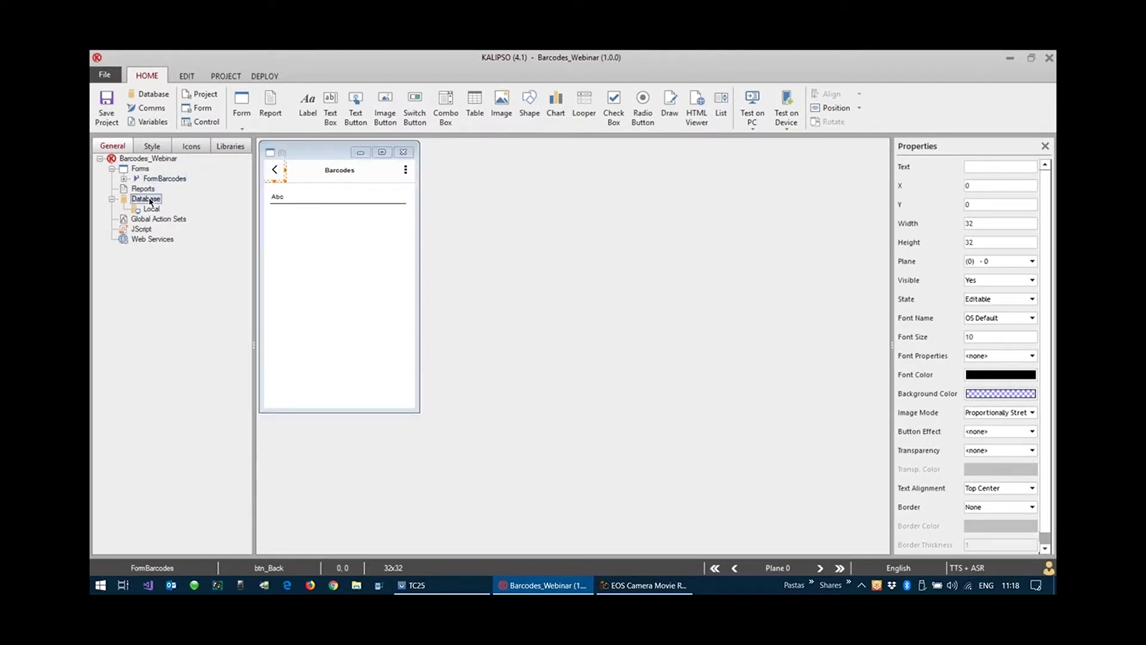
pyautogui.doubleClick(151, 201)
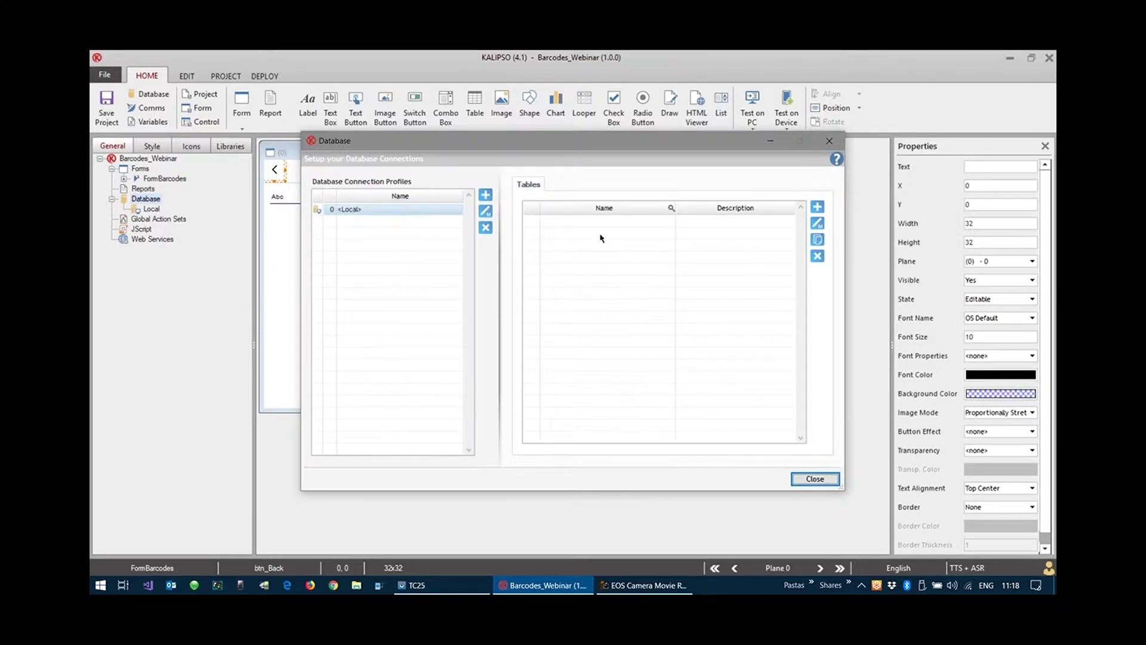
pyautogui.click(818, 206)
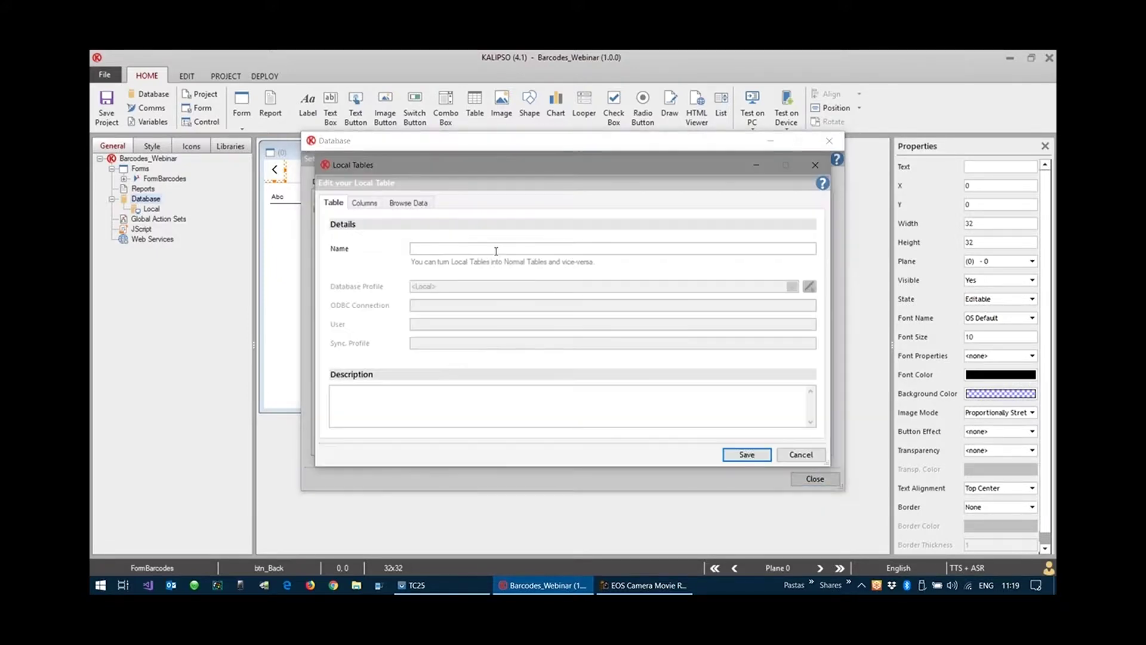
pyautogui.write('BArcodes')
pyautogui.click(423, 249)
pyautogui.press('BackSpace')
pyautogui.write('a')
# - Define two columns for the new local table, named Barcode and Type
pyautogui.click(365, 203)
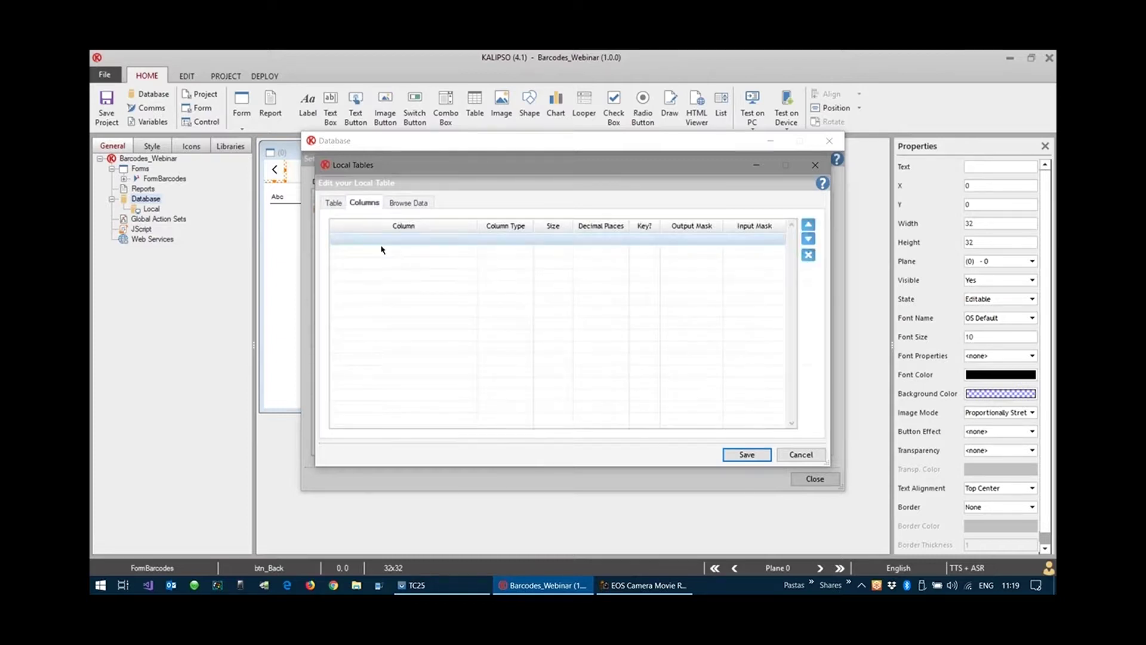
pyautogui.click(382, 240)
pyautogui.write('BArcode')
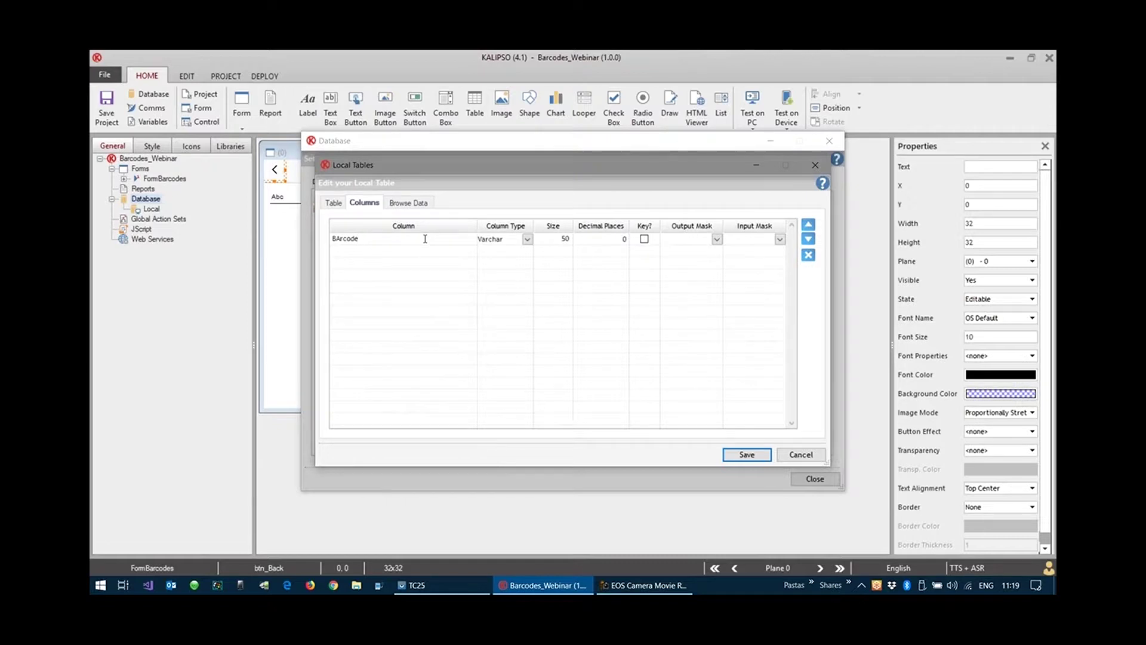
pyautogui.press('Return')
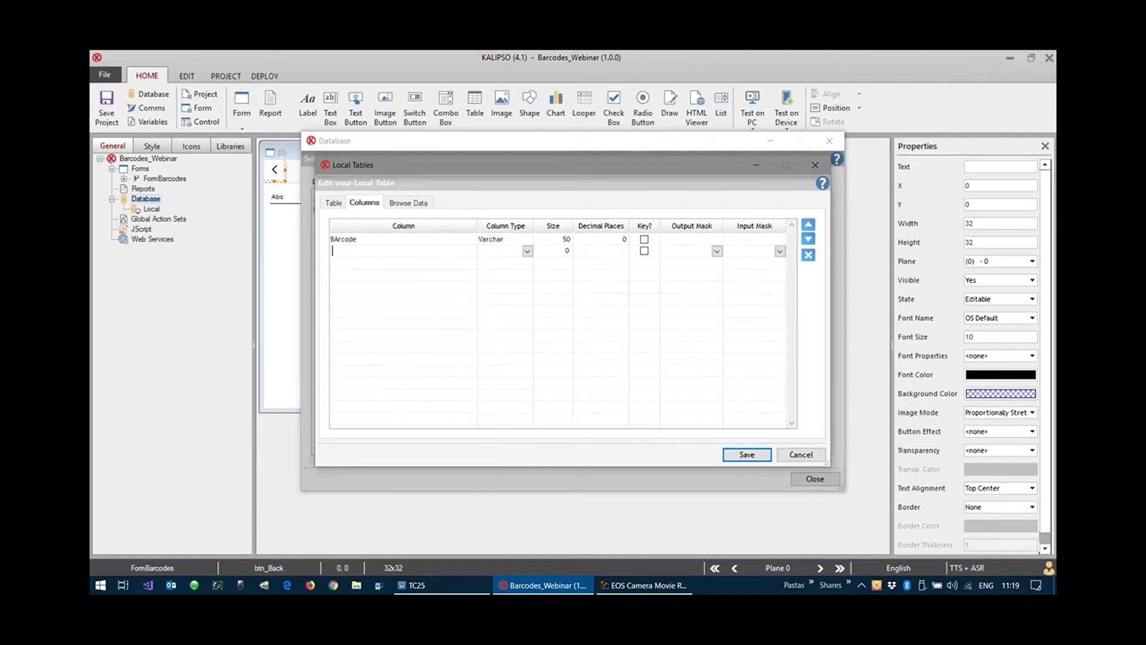
pyautogui.write('Type')
pyautogui.click(338, 240)
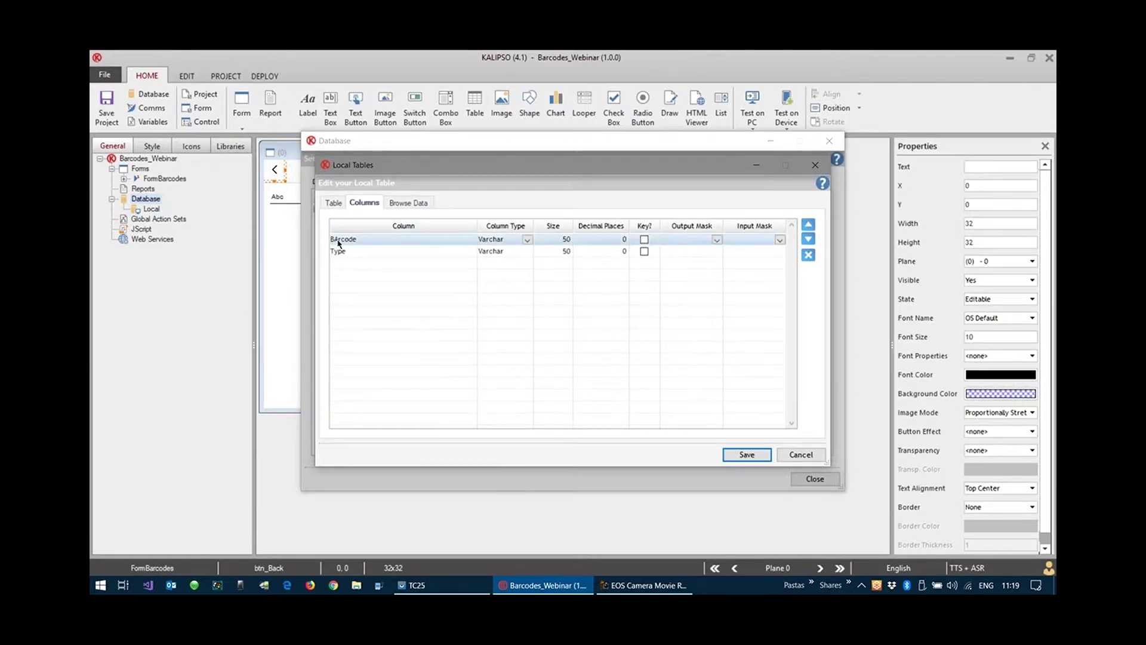
pyautogui.click(338, 239)
pyautogui.press('Delete')
pyautogui.write('a')
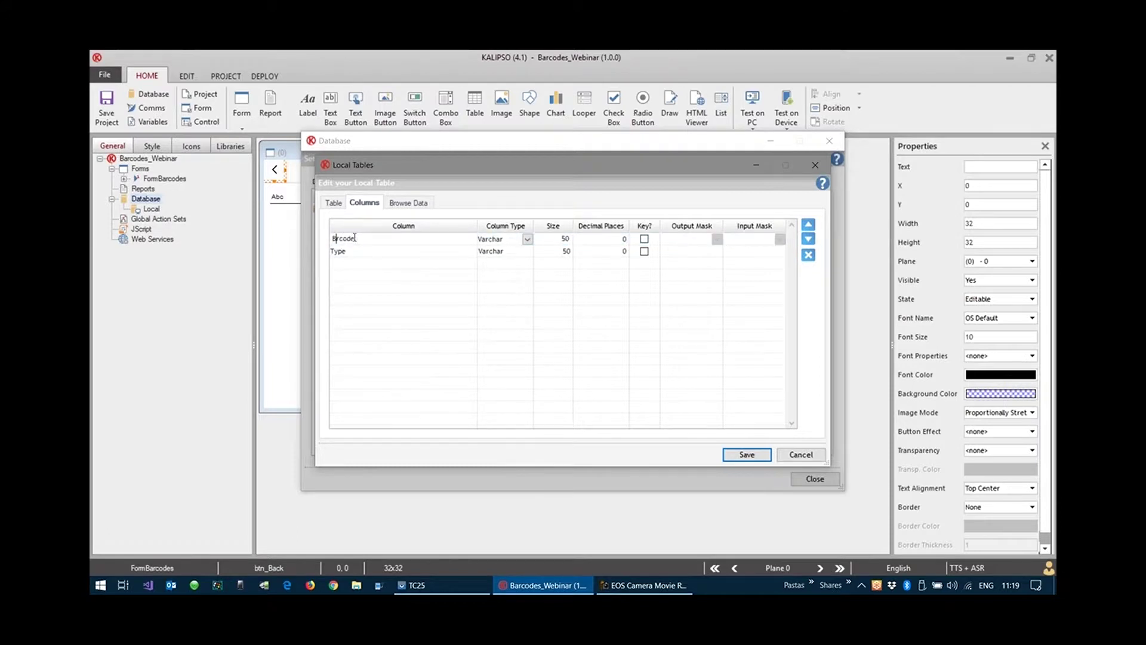
# - Set the Type column to Numeric, save the table without defining a key, and close the database setup
pyautogui.click(517, 252)
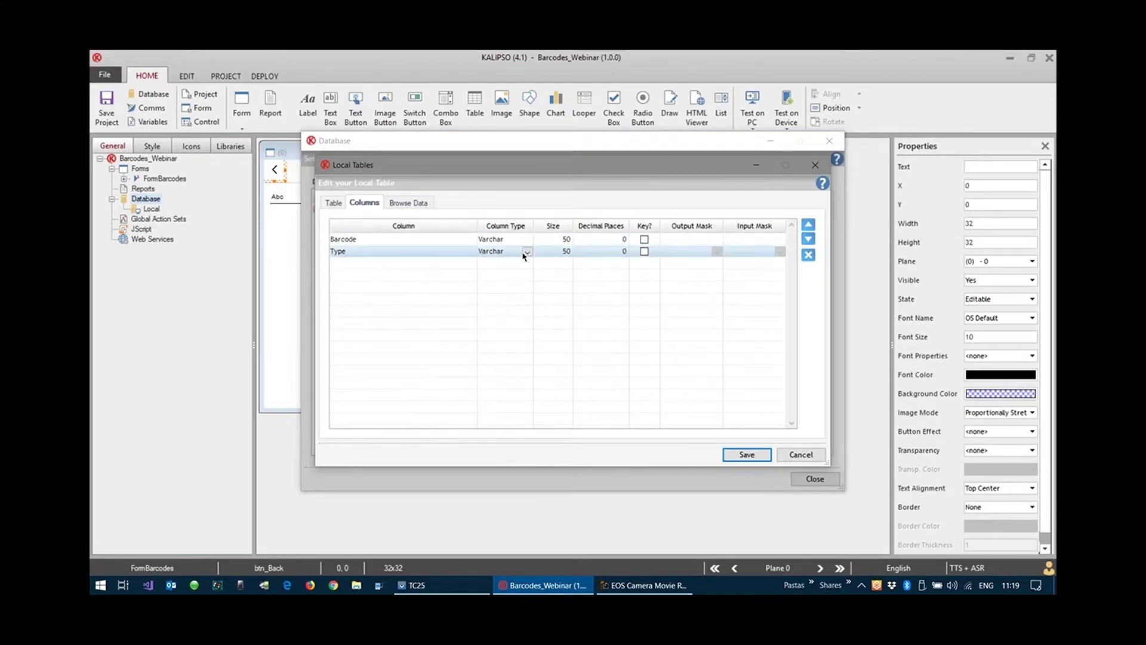
pyautogui.click(527, 251)
pyautogui.click(521, 274)
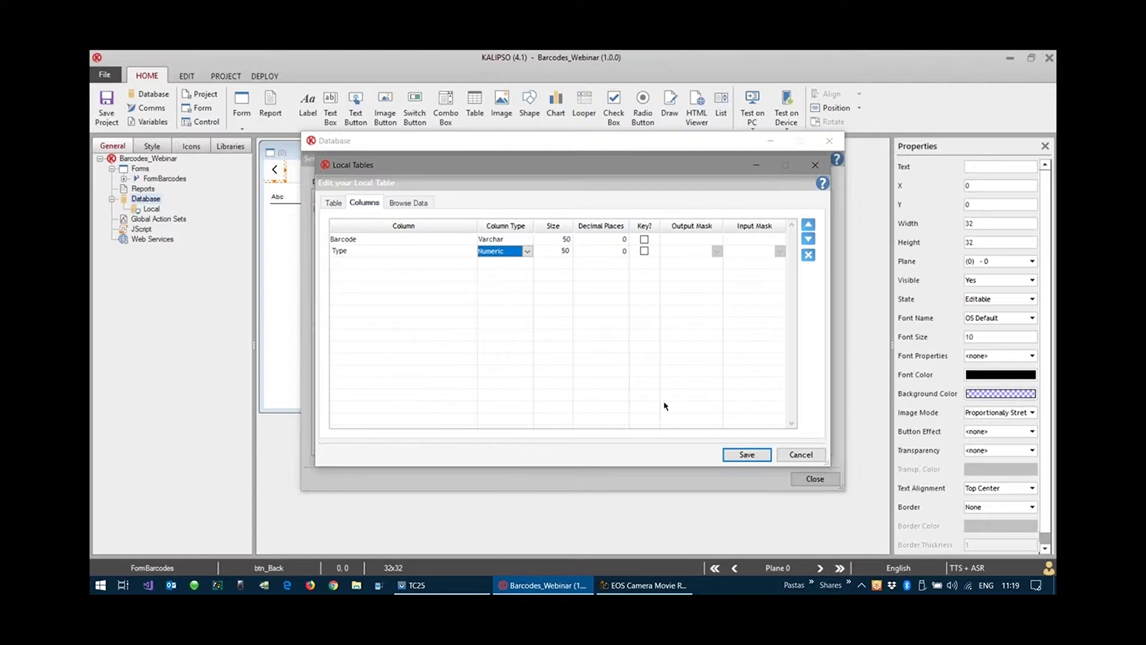
pyautogui.click(751, 457)
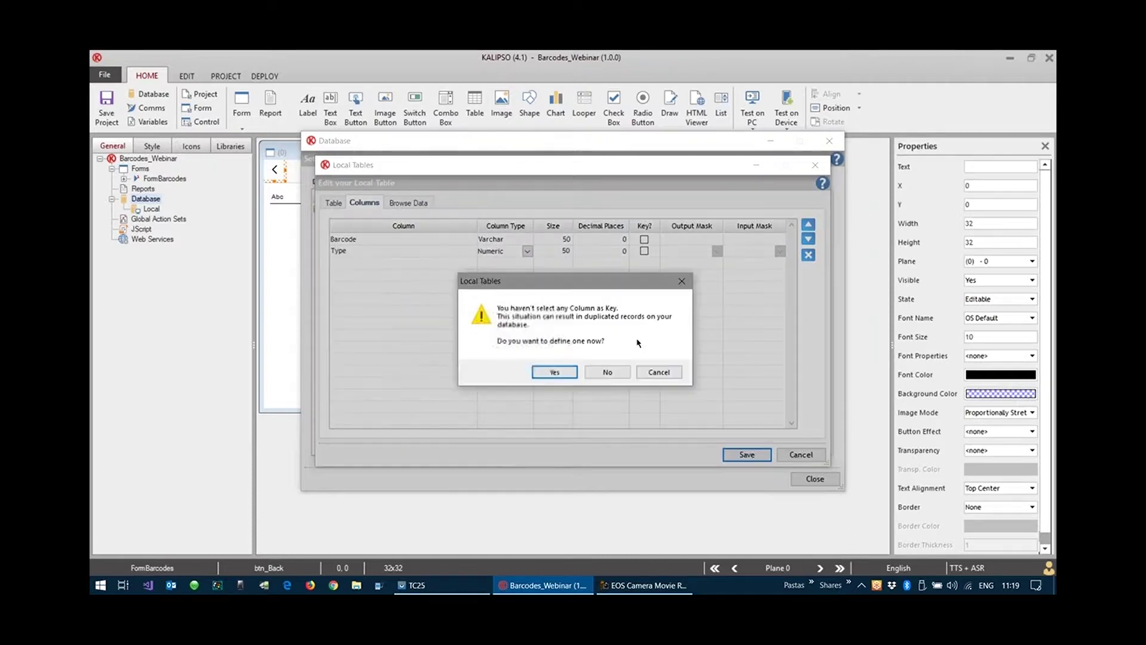
pyautogui.click(606, 371)
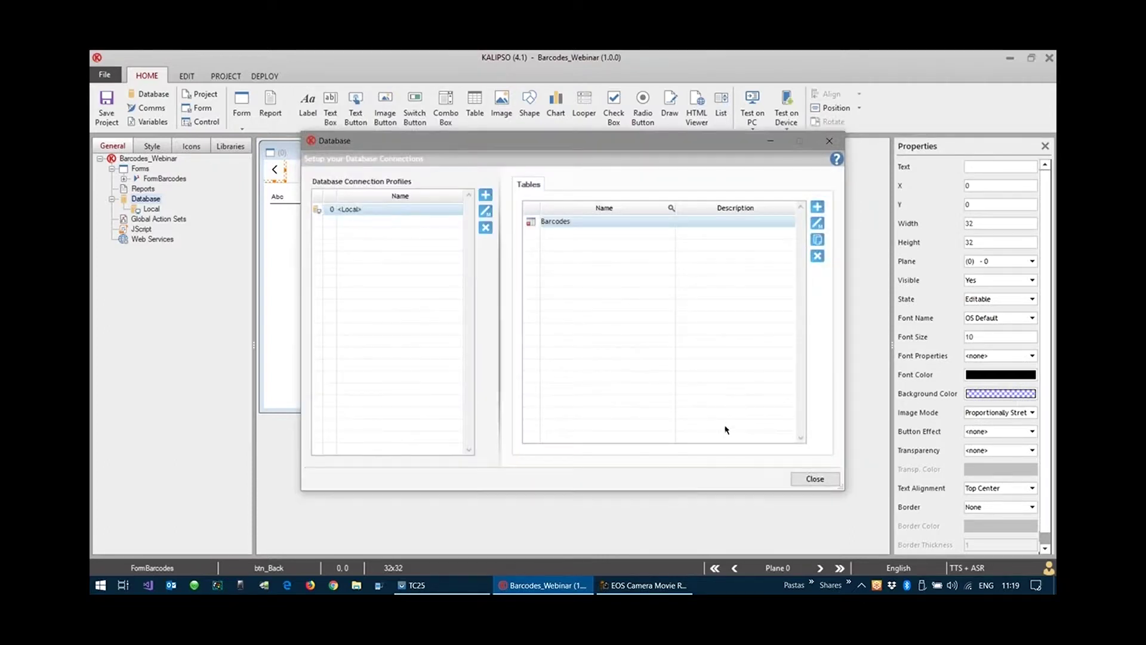
pyautogui.click(815, 478)
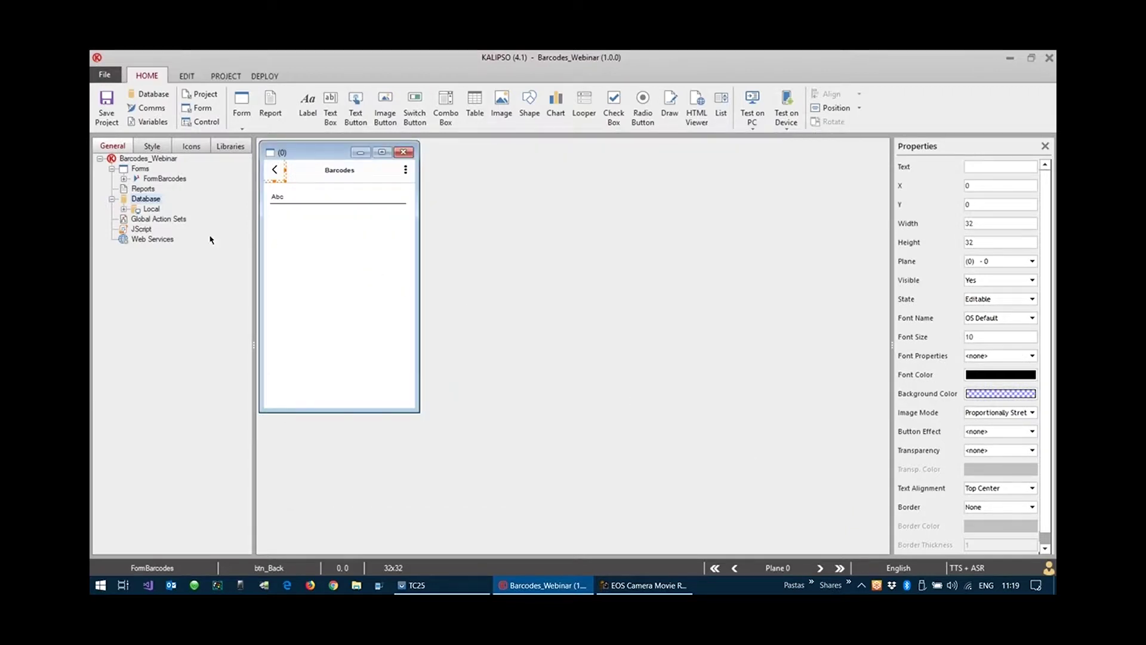
# - Create a table control on the form from the local Barcodes table with both columns, sized 232x310 and placed below the text box
pyautogui.click(124, 209)
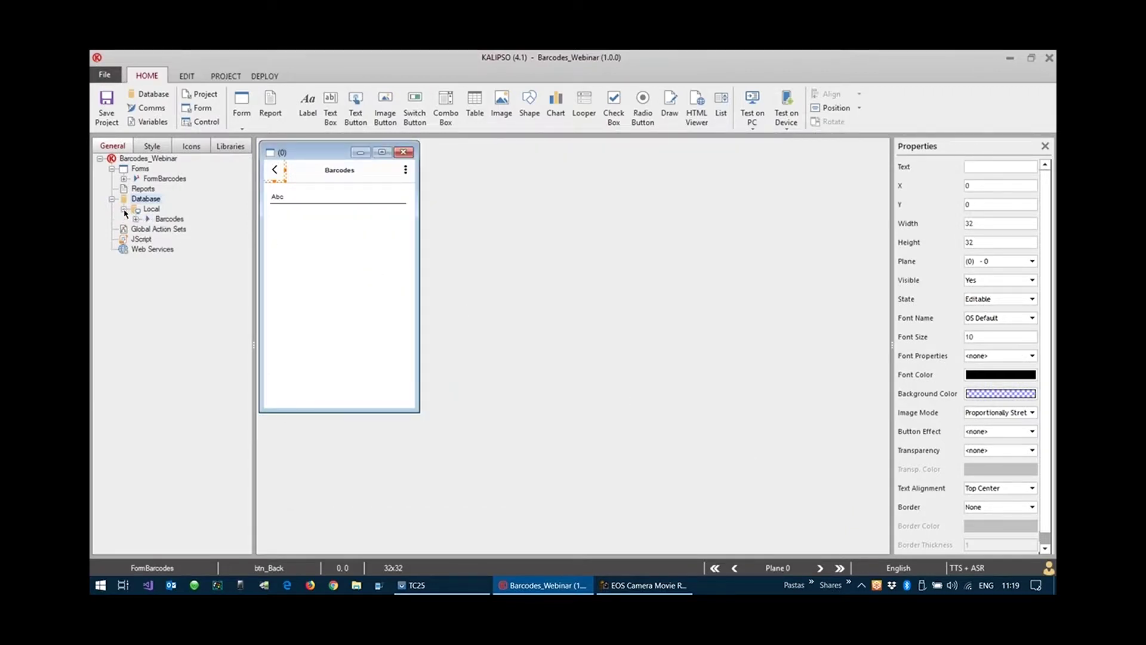
pyautogui.click(162, 220)
pyautogui.moveTo(171, 221); pyautogui.dragTo(273, 218)
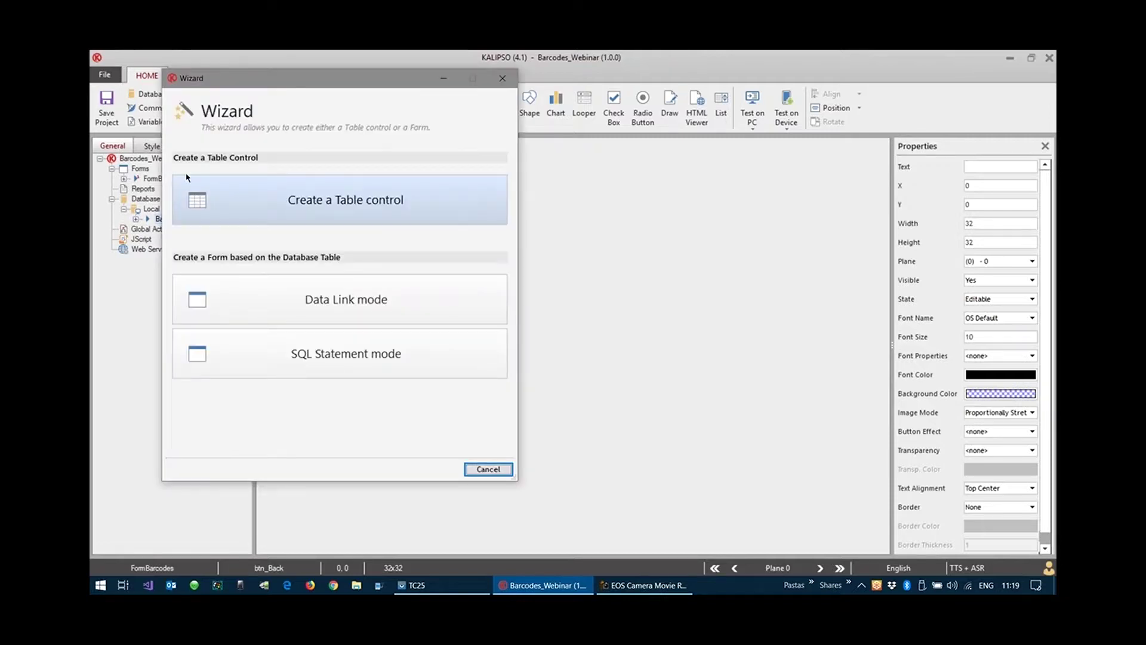
pyautogui.click(368, 200)
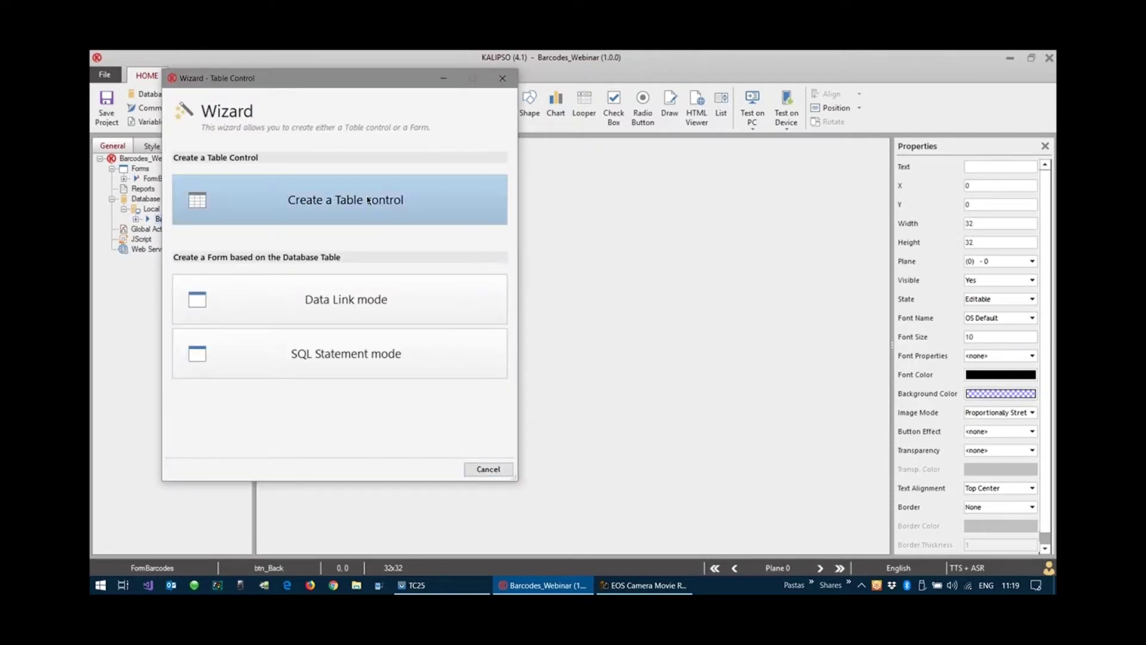
pyautogui.click(428, 470)
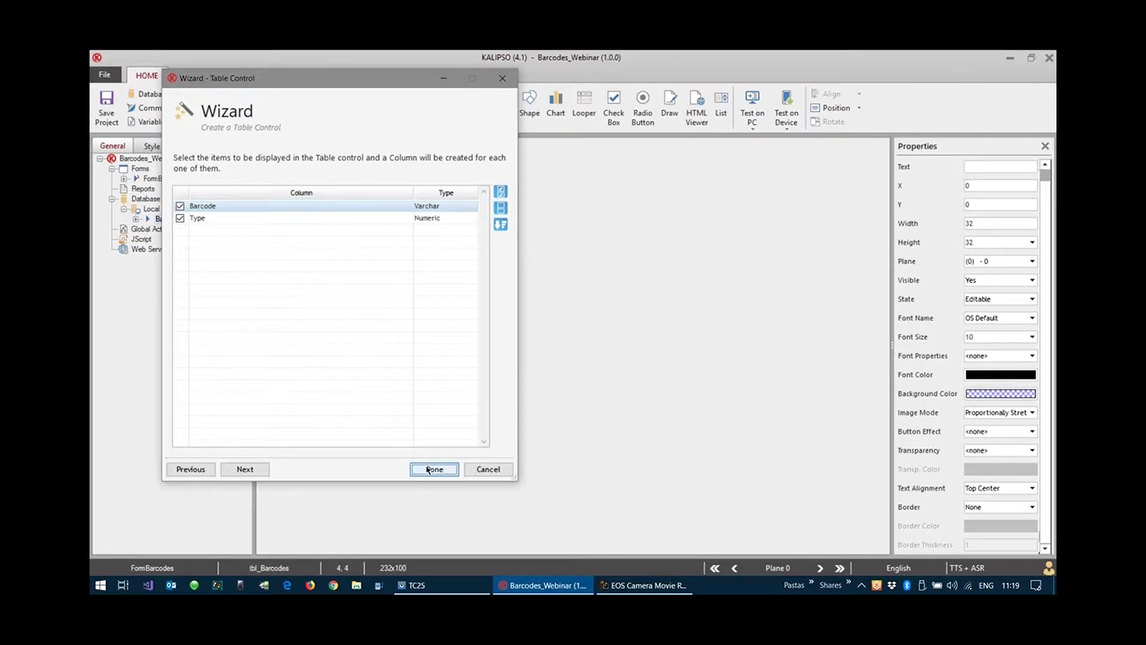
pyautogui.moveTo(354, 248); pyautogui.dragTo(335, 412)
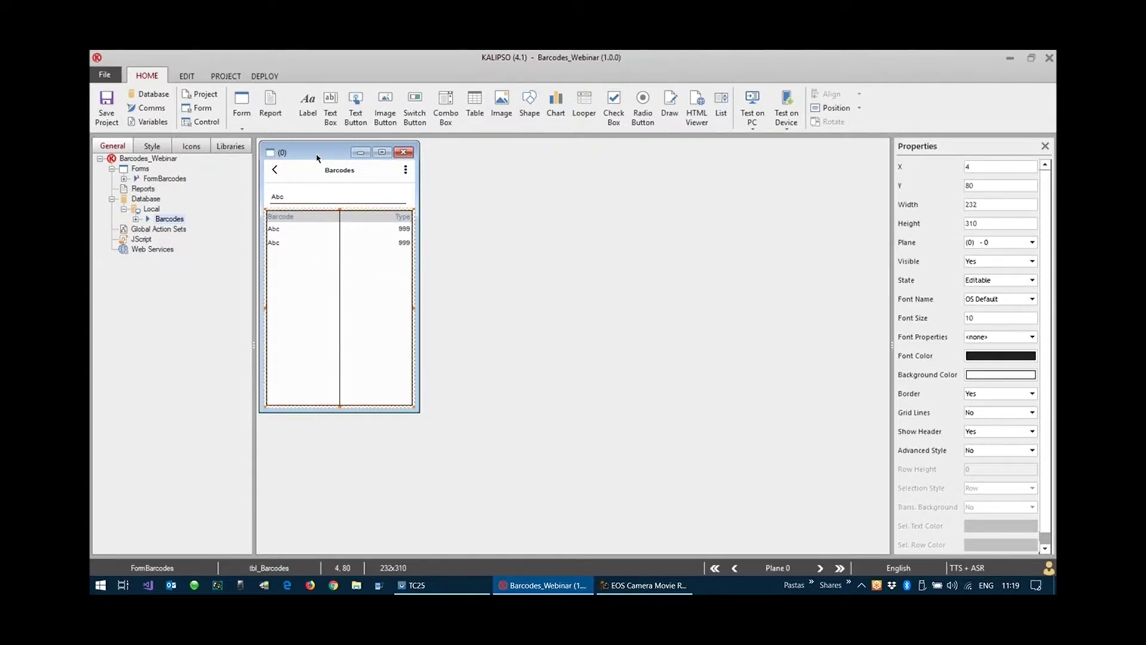
# - Open the actions of FormBarcodes and disable the Message Box action in the Barcode Scanned event
pyautogui.click(270, 191)
pyautogui.doubleClick(305, 191)
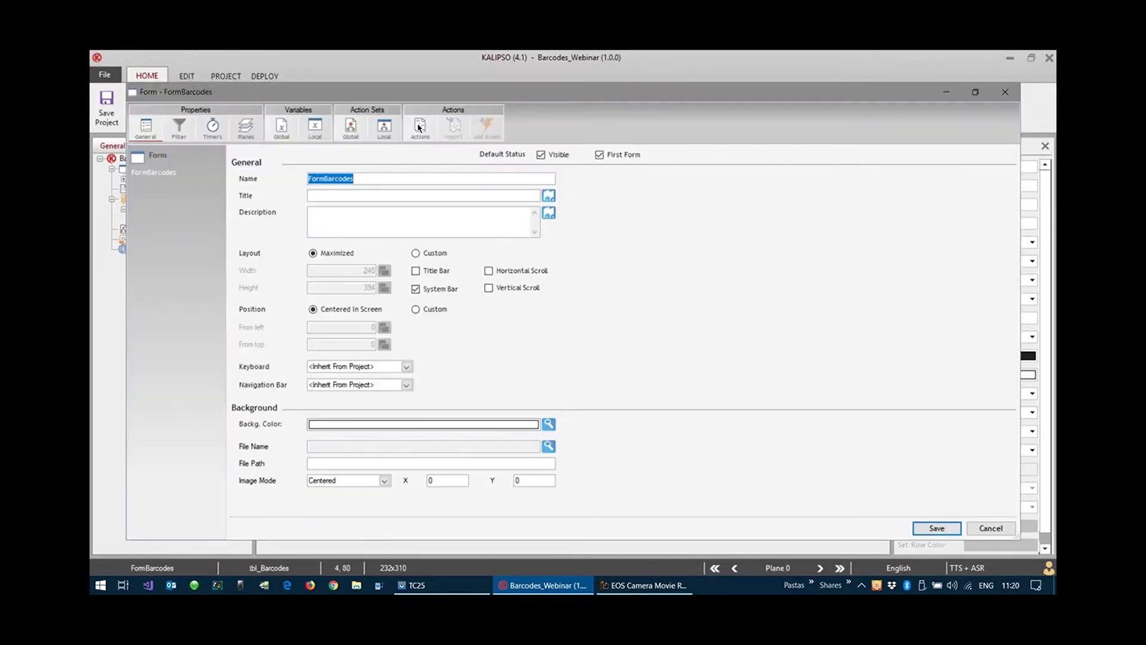
pyautogui.click(419, 127)
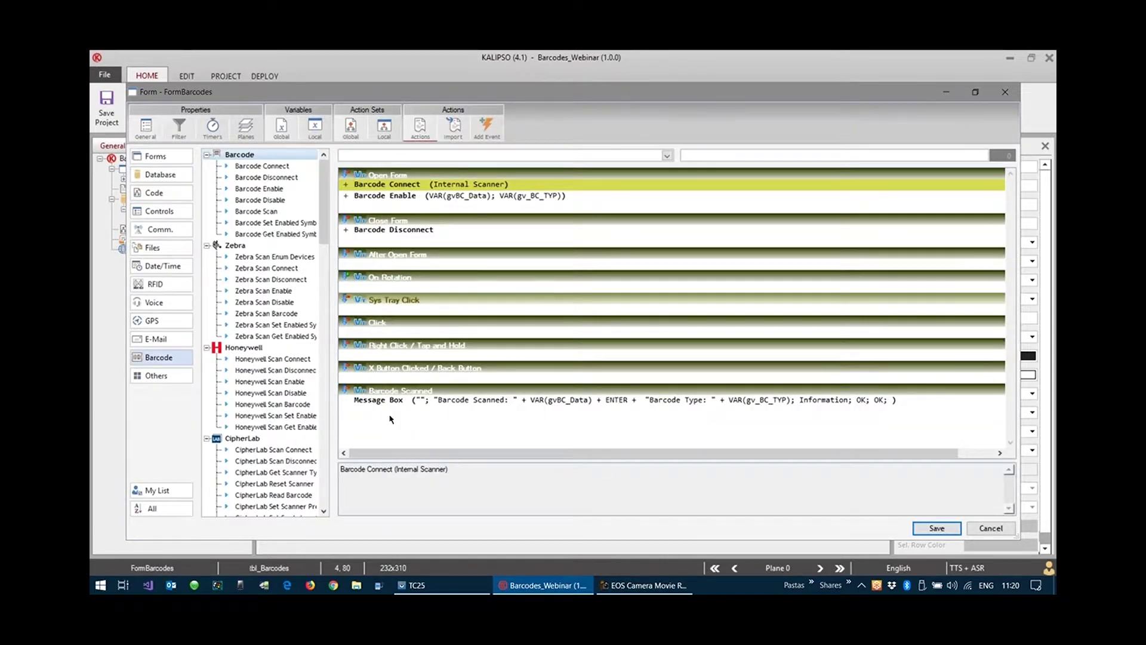
pyautogui.click(396, 400)
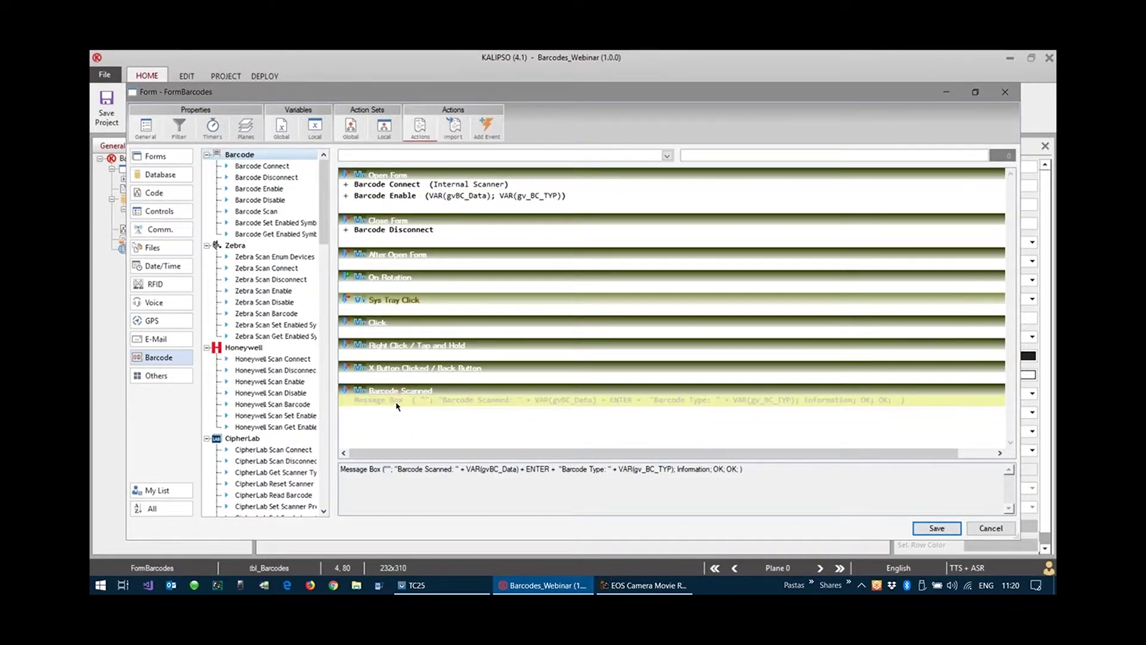
# - Add a Table Add Line action for tbl_Barcodes to the Barcode Scanned event, with Barcode as VAR(gvBC_Data) and Type as VAR(gv_BC_TYP)
pyautogui.click(385, 413)
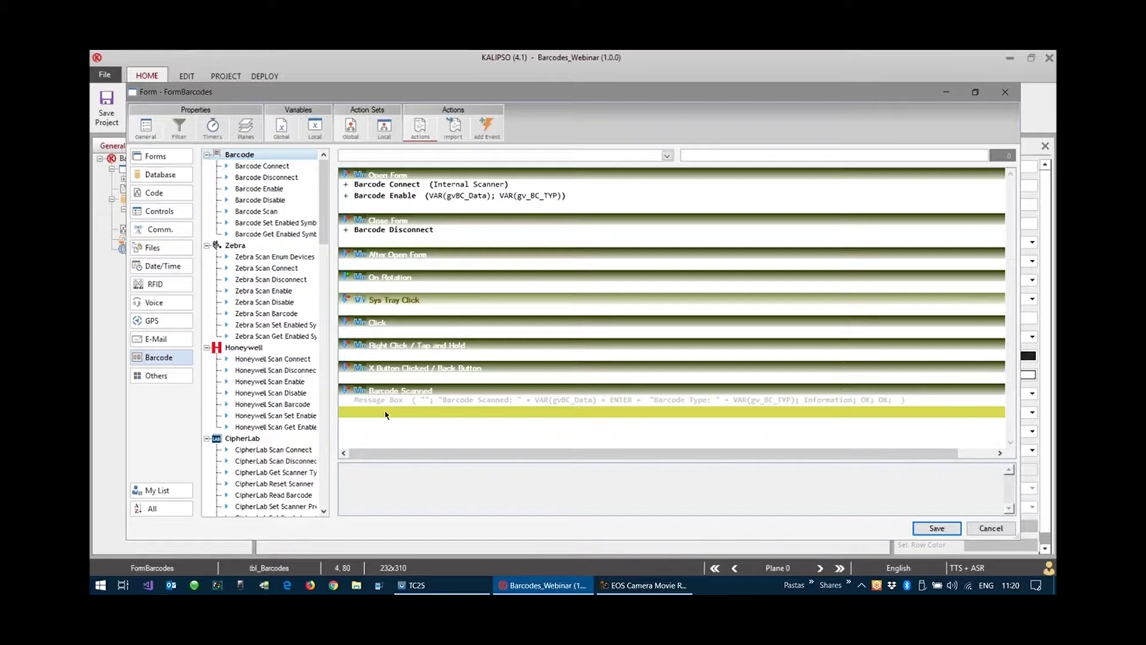
pyautogui.write('Table')
pyautogui.press('Return')
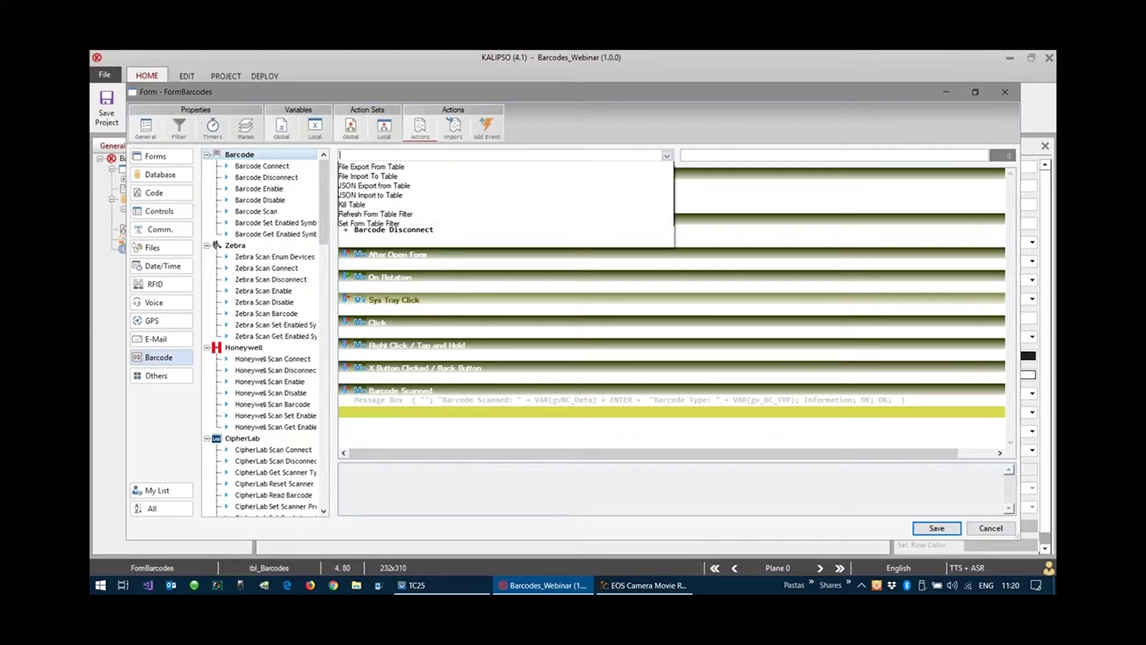
pyautogui.press('Return')
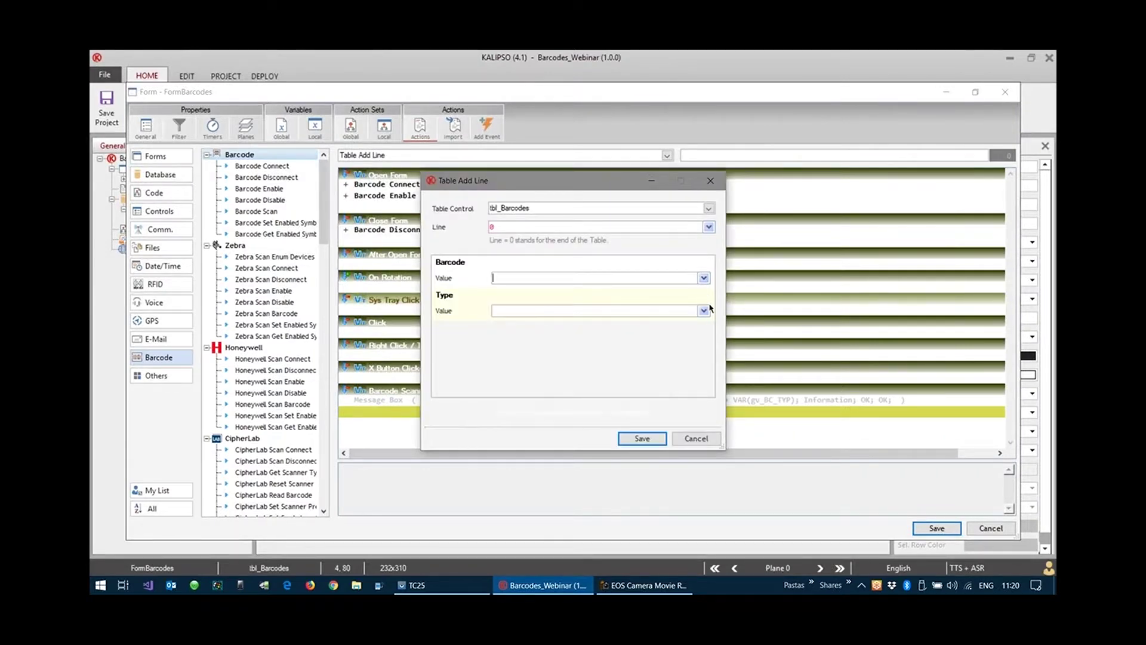
pyautogui.click(703, 277)
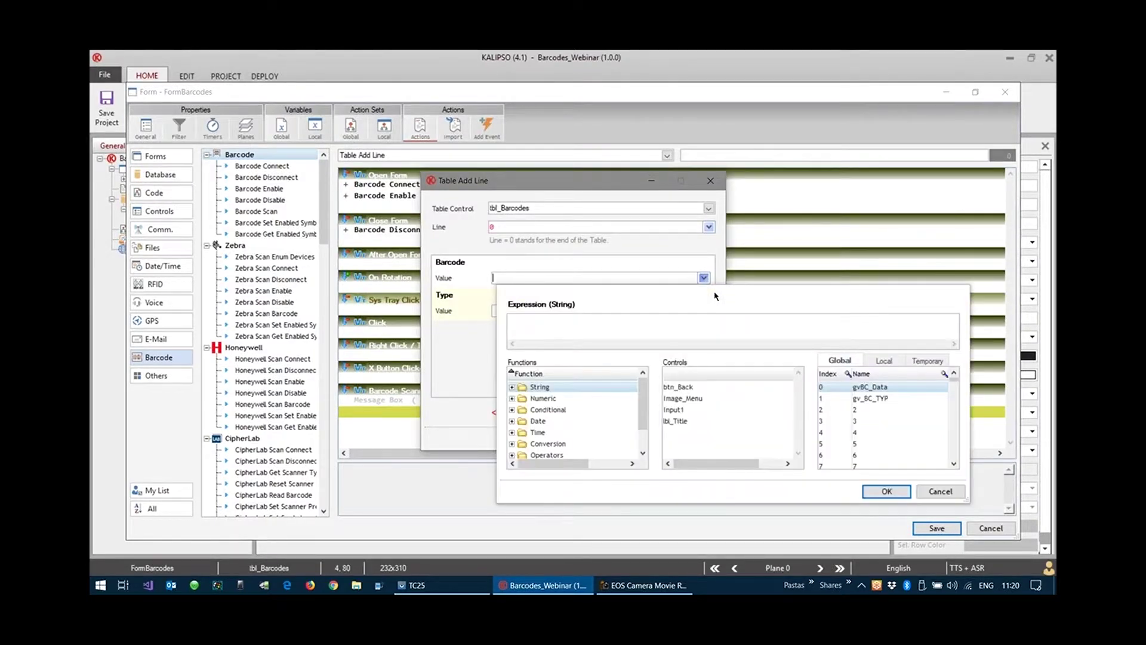
pyautogui.doubleClick(872, 387)
pyautogui.click(882, 490)
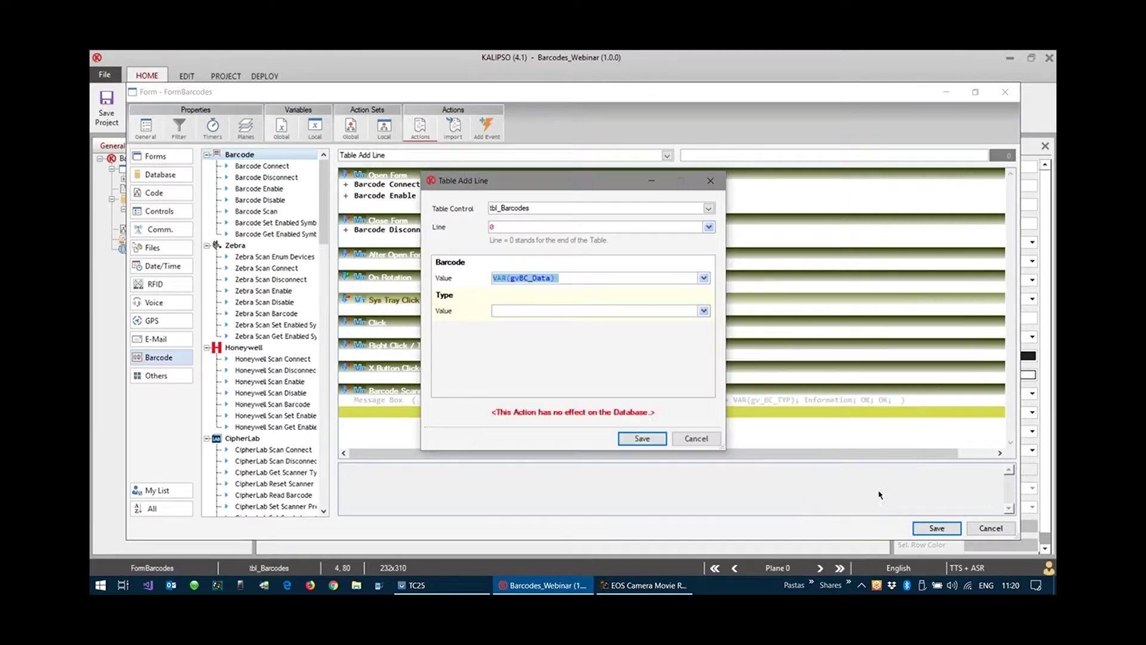
pyautogui.click(703, 312)
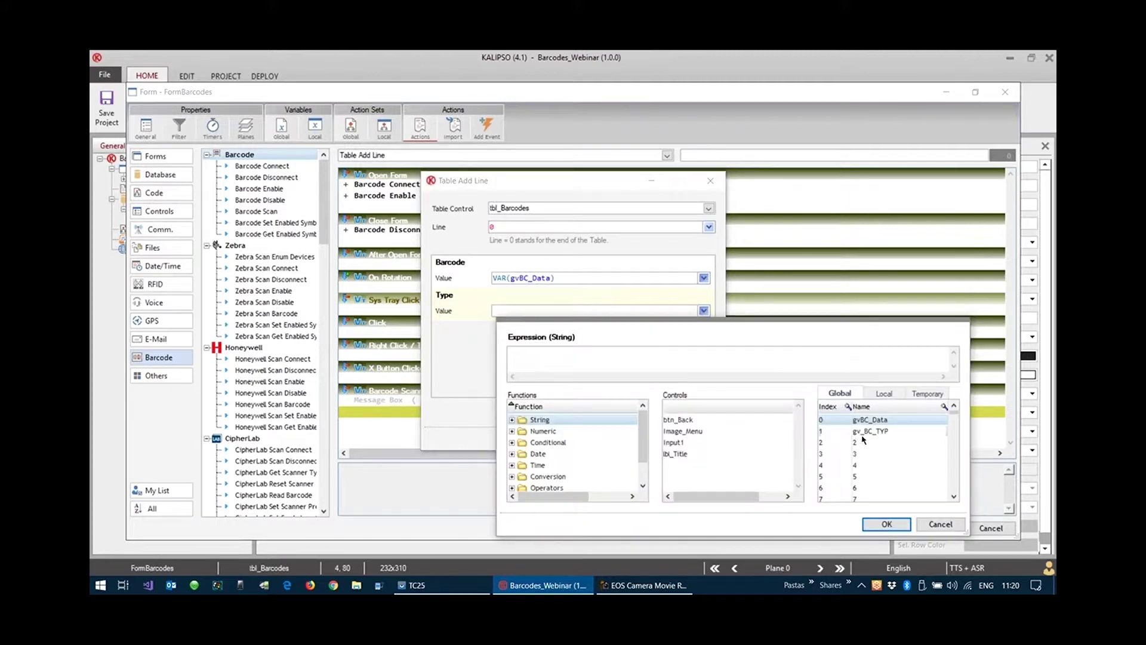
pyautogui.doubleClick(864, 433)
pyautogui.click(876, 530)
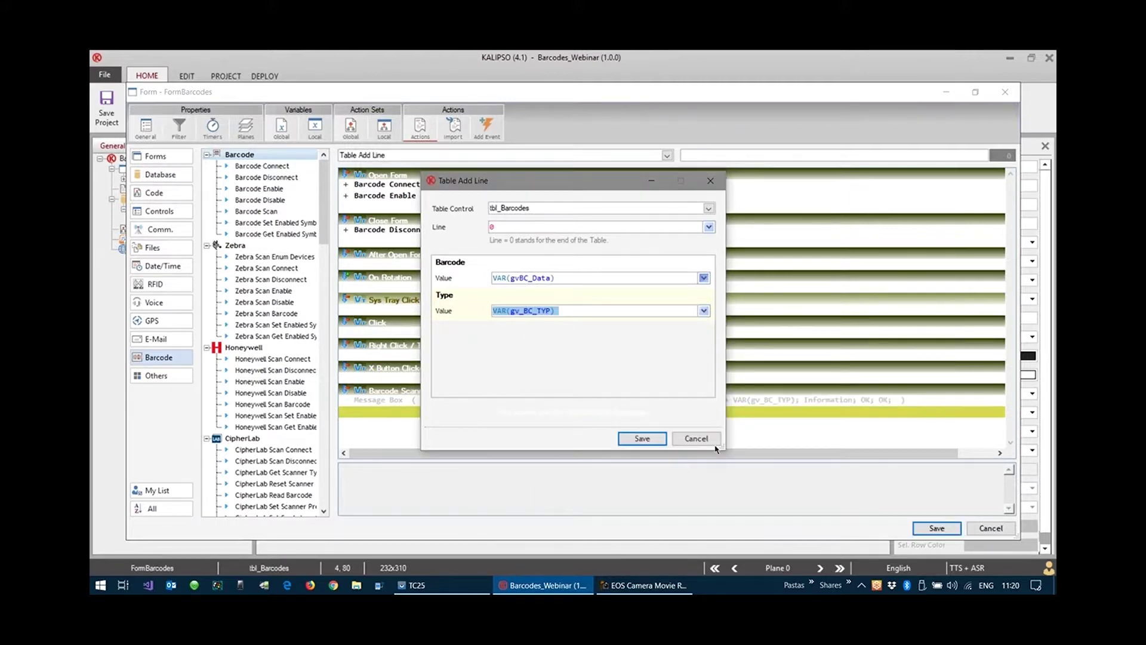
pyautogui.click(641, 439)
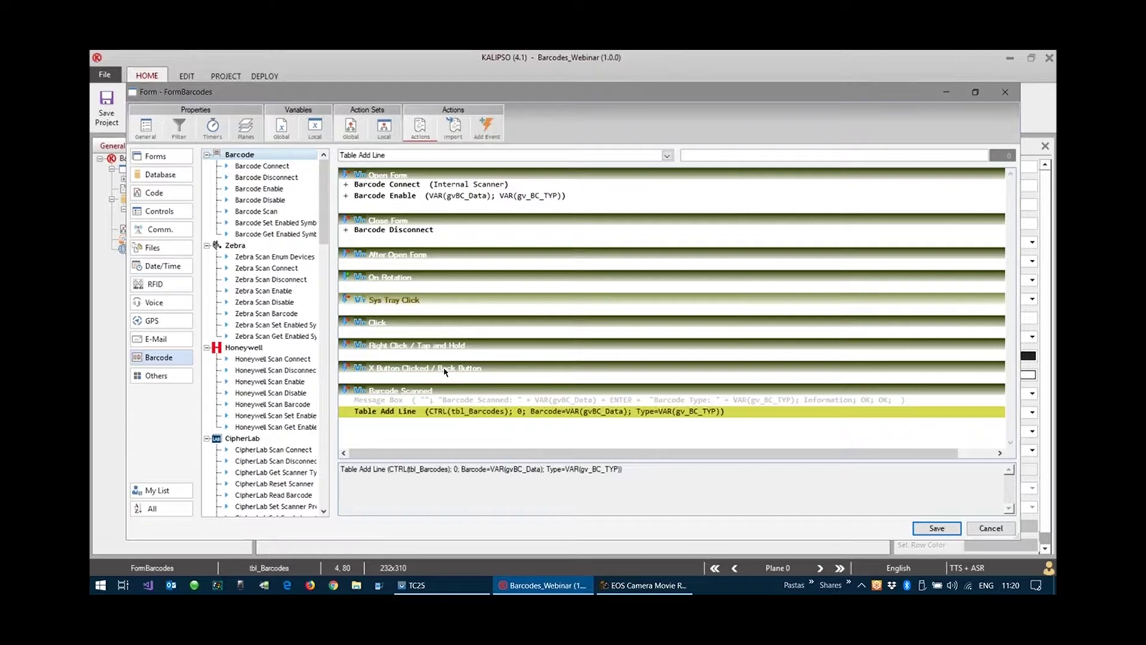
# - Add an INSERT action into the Barcodes table to the Barcode Scanned event, with Barcode as VAR(gvBC_Data) and Type as VAR(gv_BC_TYP)
pyautogui.click(420, 422)
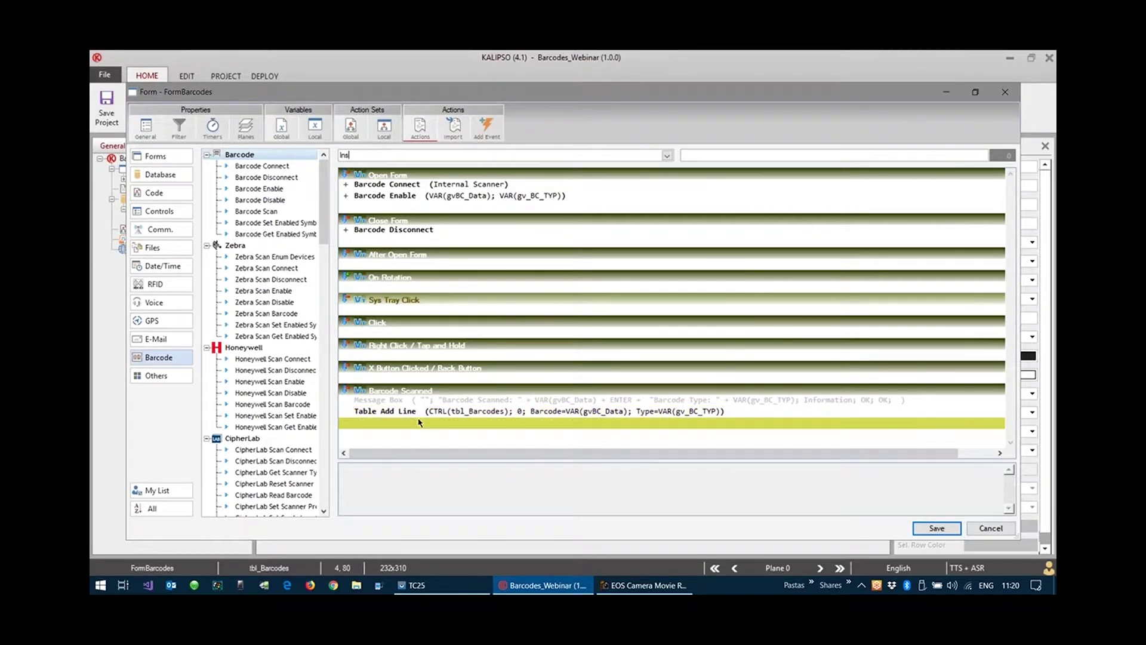
pyautogui.write('INSERT')
pyautogui.click(340, 156)
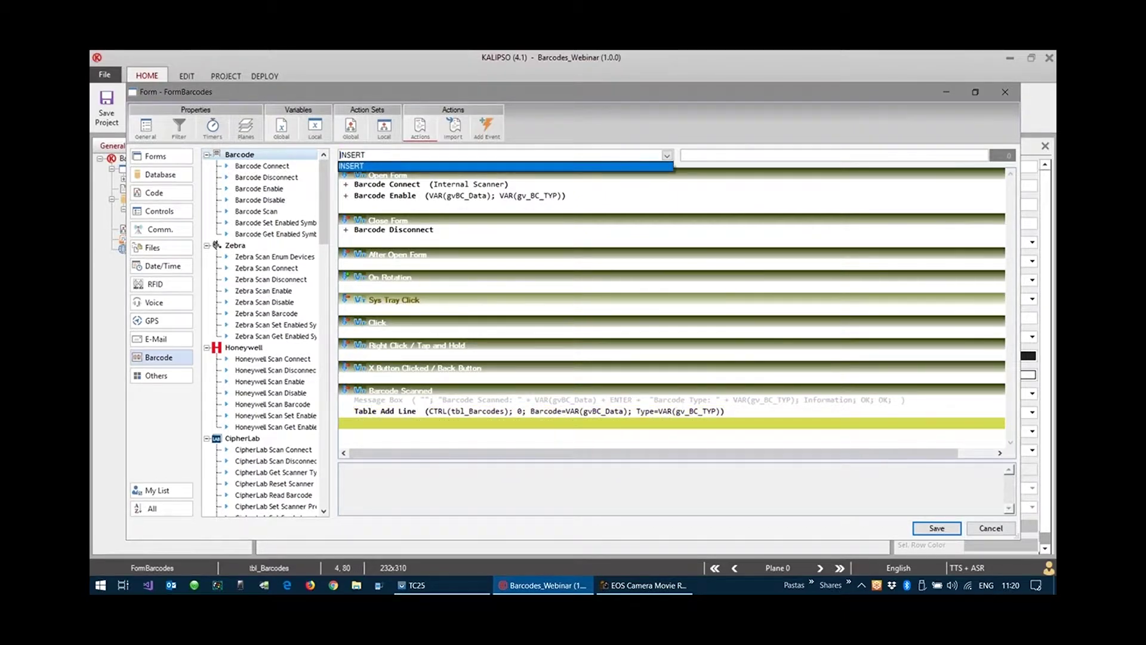
pyautogui.press('Return')
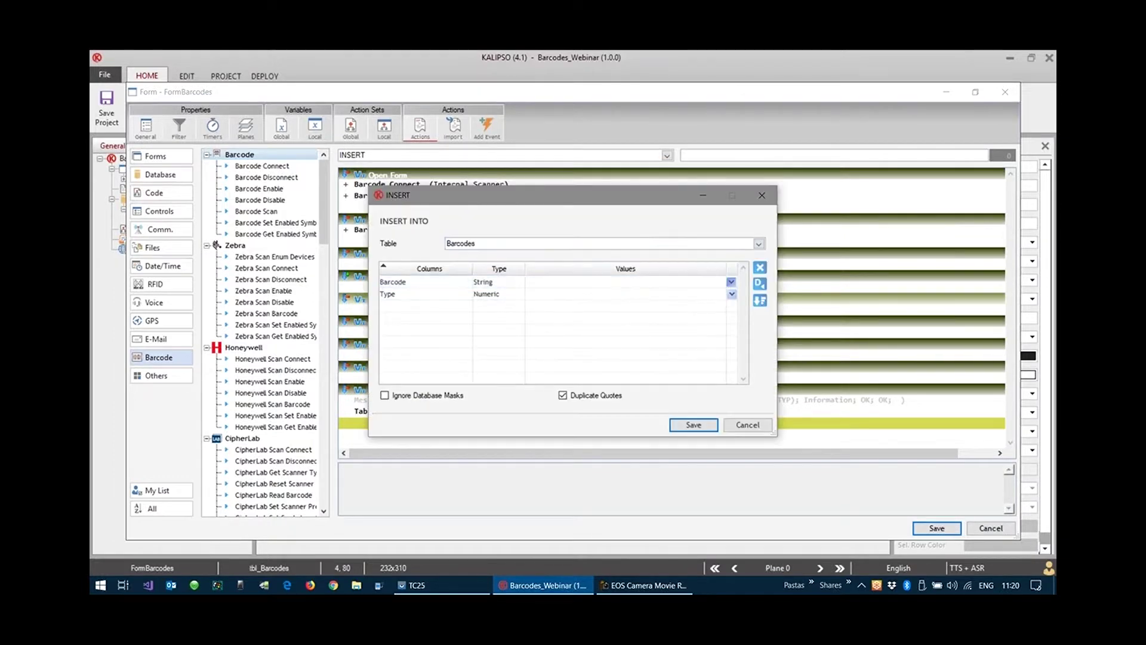
pyautogui.click(730, 281)
pyautogui.doubleClick(663, 391)
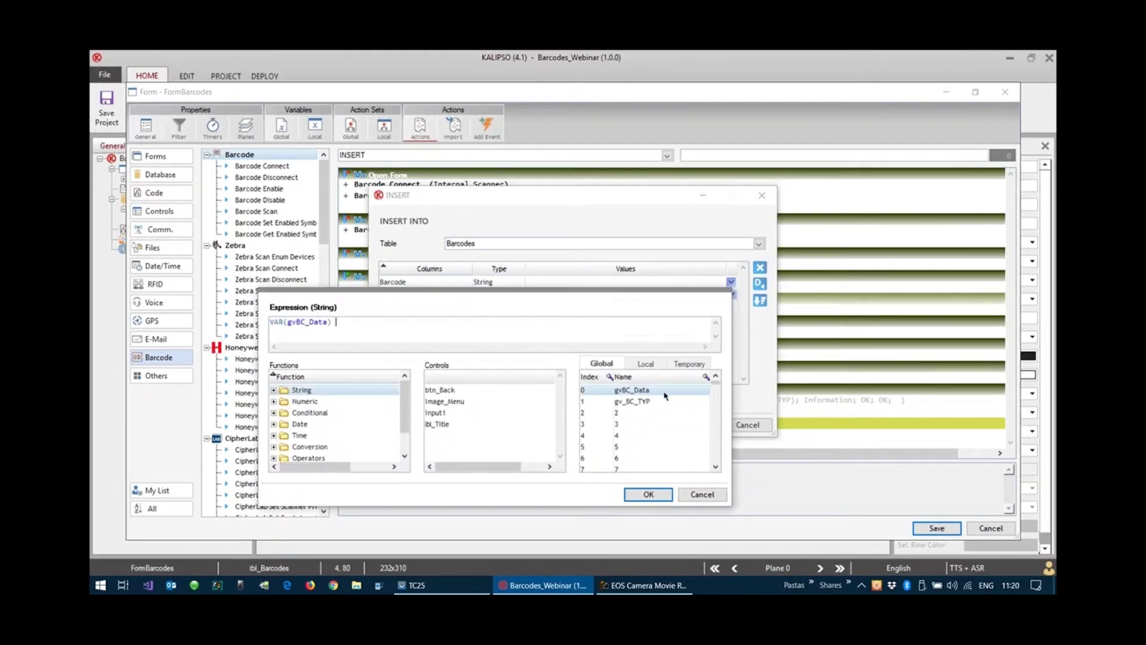
pyautogui.click(656, 494)
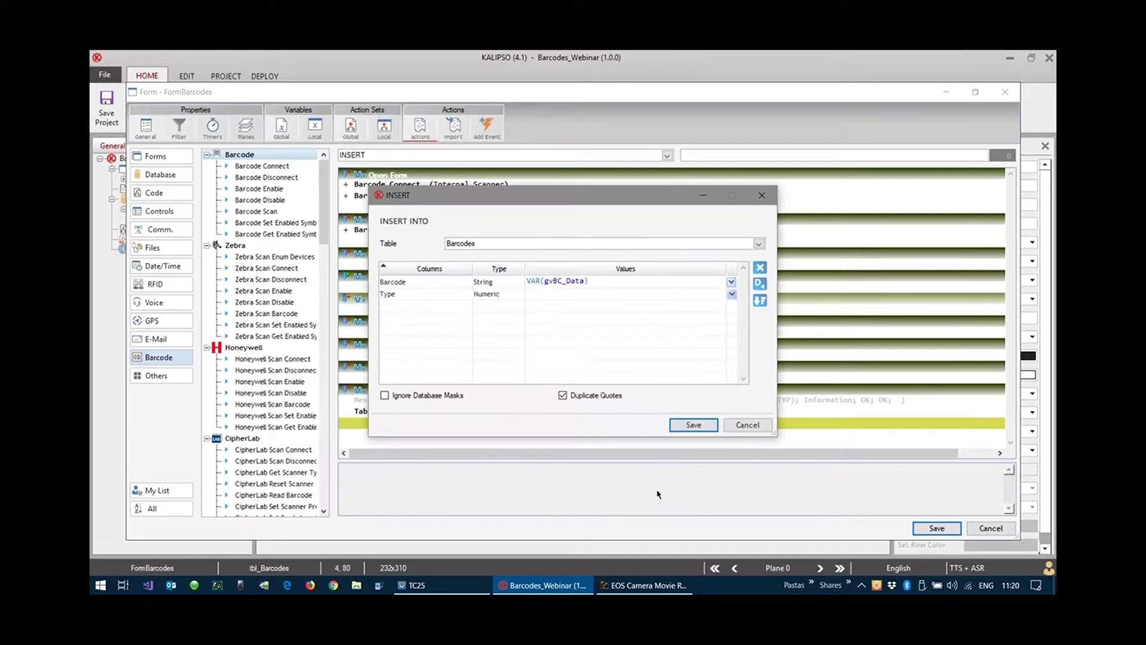
pyautogui.click(731, 294)
pyautogui.doubleClick(661, 405)
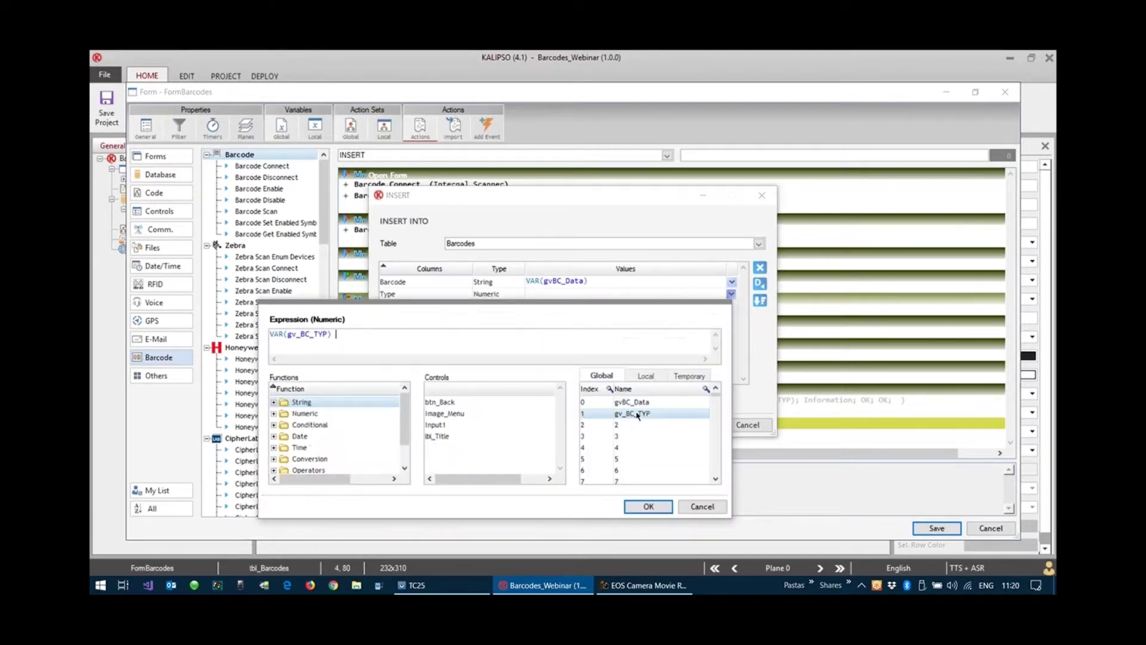
pyautogui.click(654, 506)
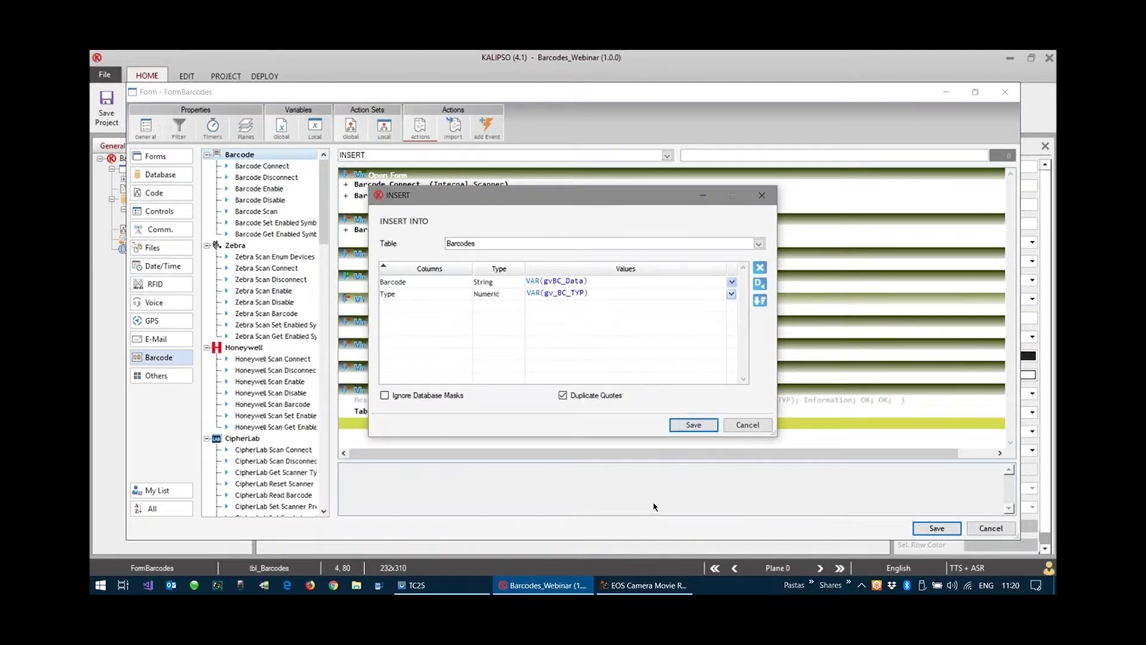
pyautogui.click(694, 424)
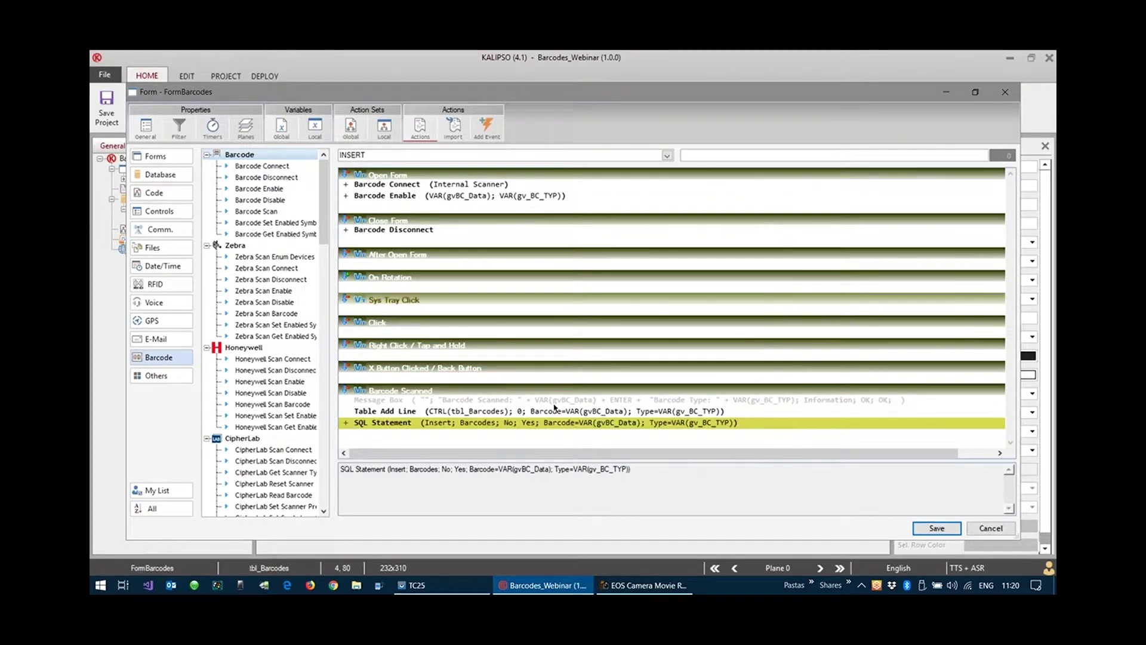
# - Save the form's actions and deploy the project to the attached Android device for testing
pyautogui.click(471, 411)
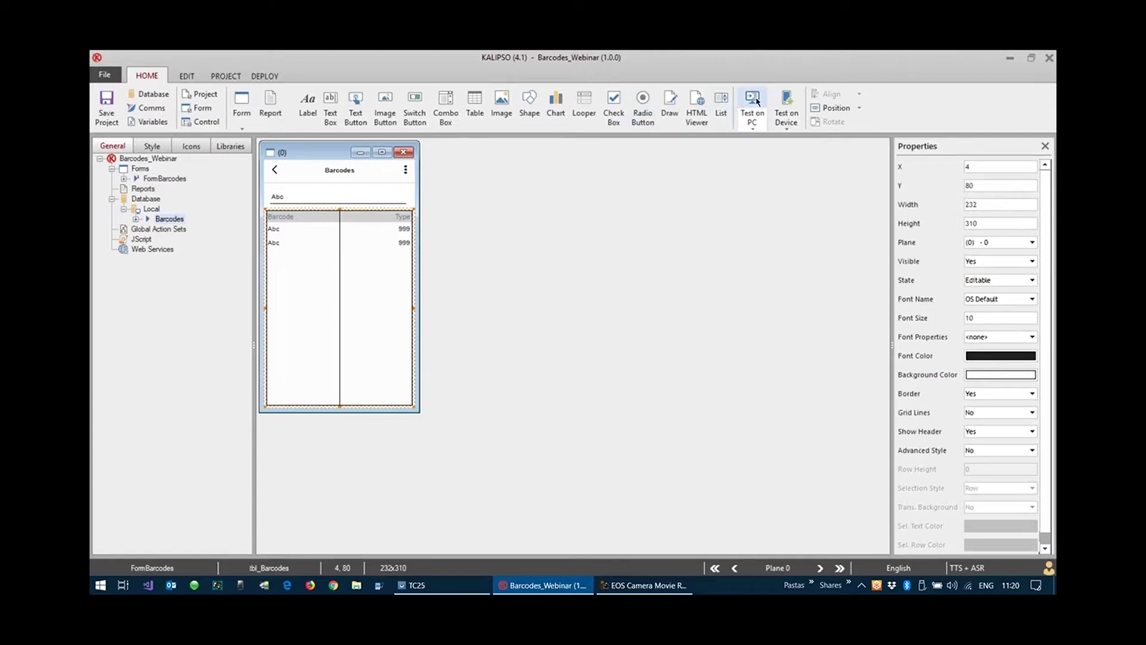
pyautogui.click(786, 100)
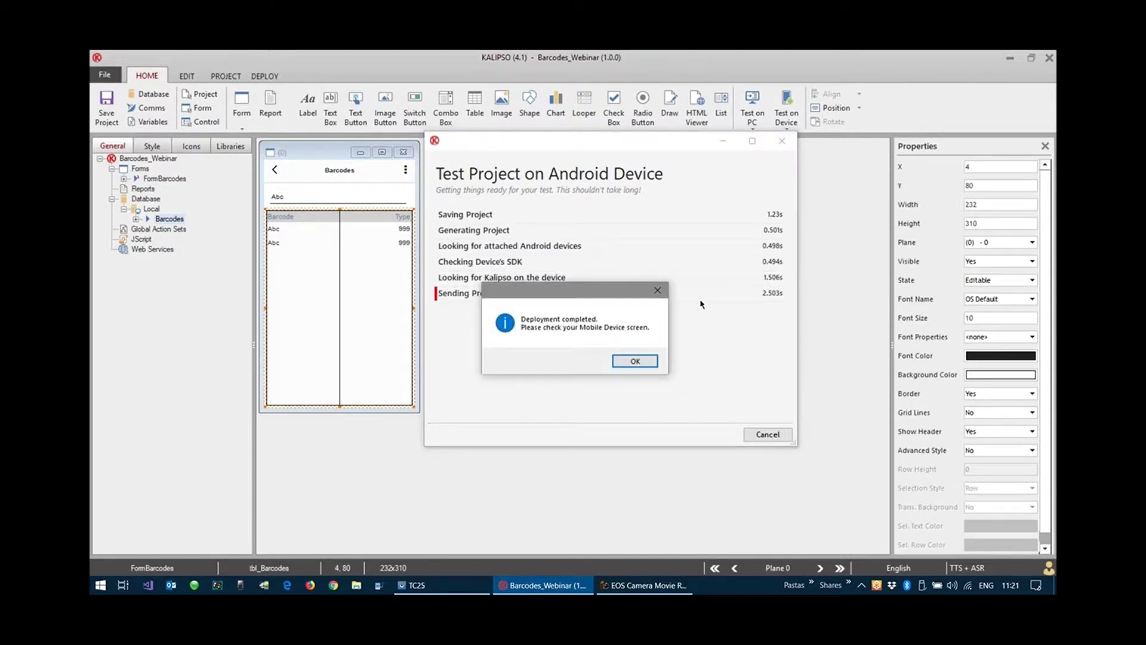
pyautogui.click(636, 361)
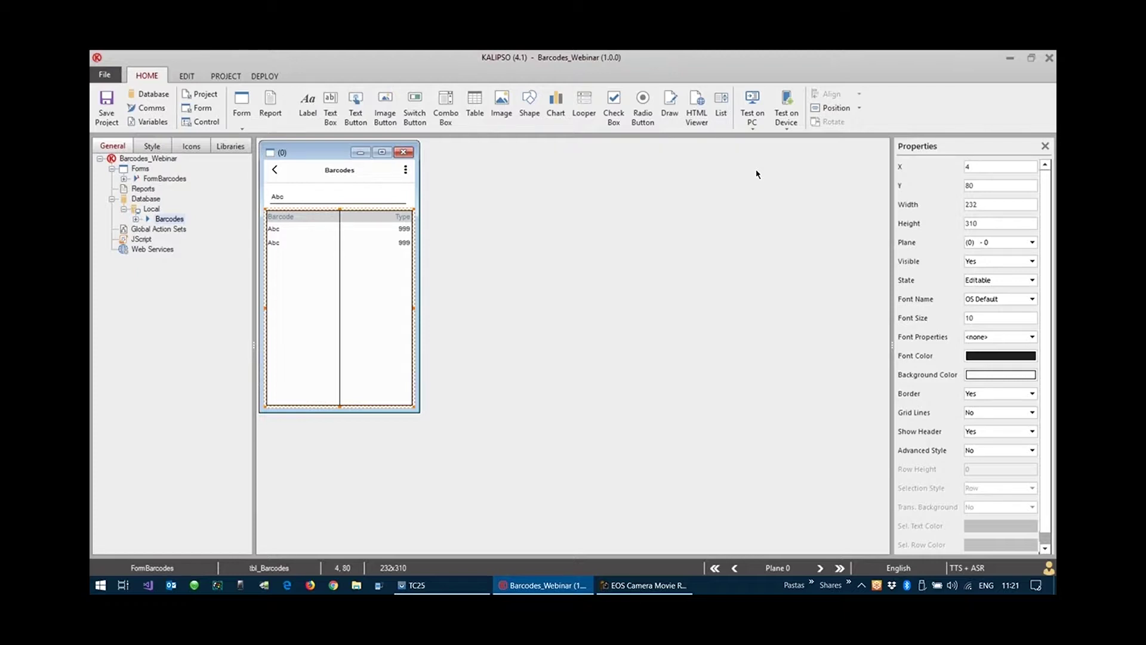
# - Move the text box up to Y 47, and move tbl_Barcodes up to Y 78 with a height of 312
pyautogui.click(382, 197)
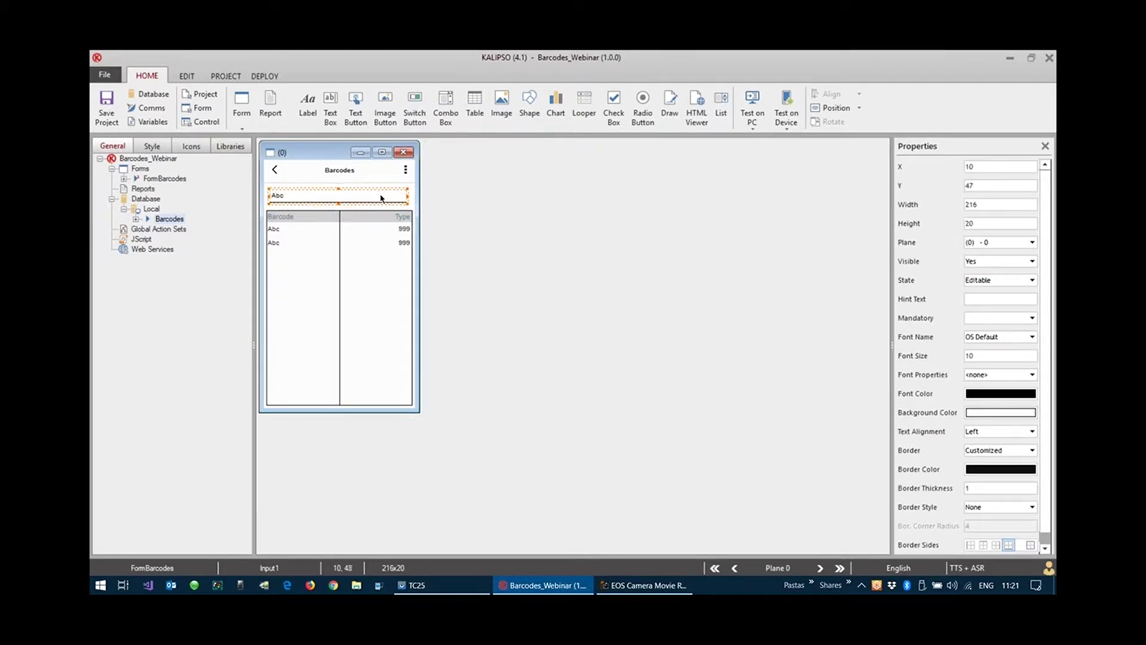
pyautogui.moveTo(382, 197); pyautogui.dragTo(382, 197)
pyautogui.click(377, 276)
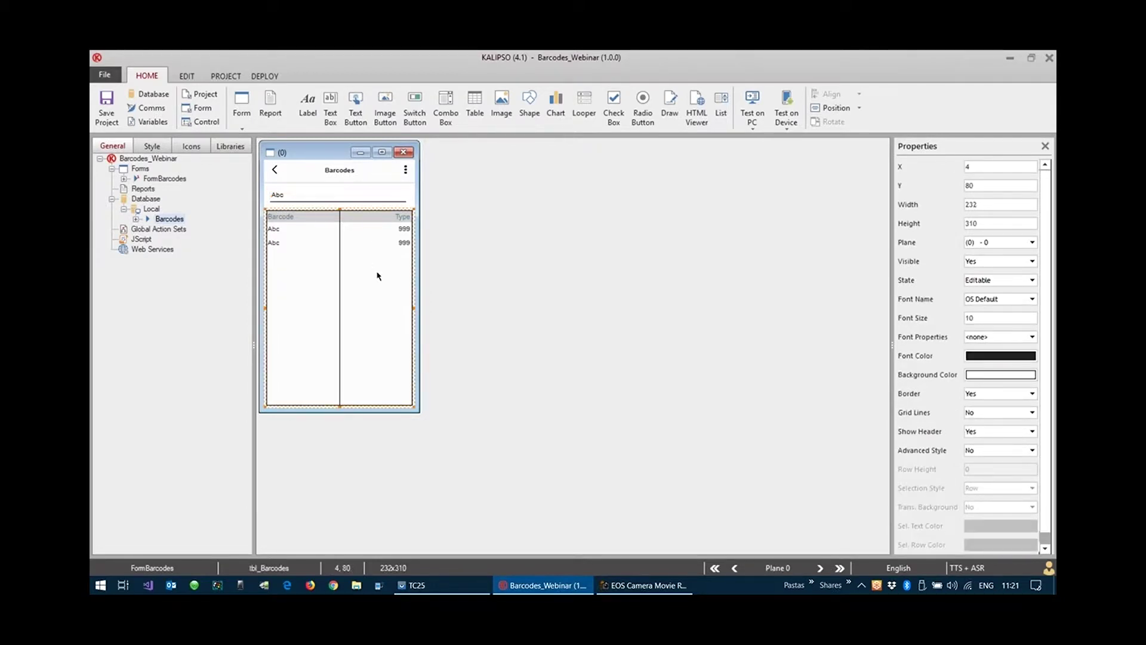
pyautogui.press('Up')
pyautogui.press('Up')
pyautogui.hotkey('shift', 'Down')
pyautogui.hotkey('shift', 'Down')
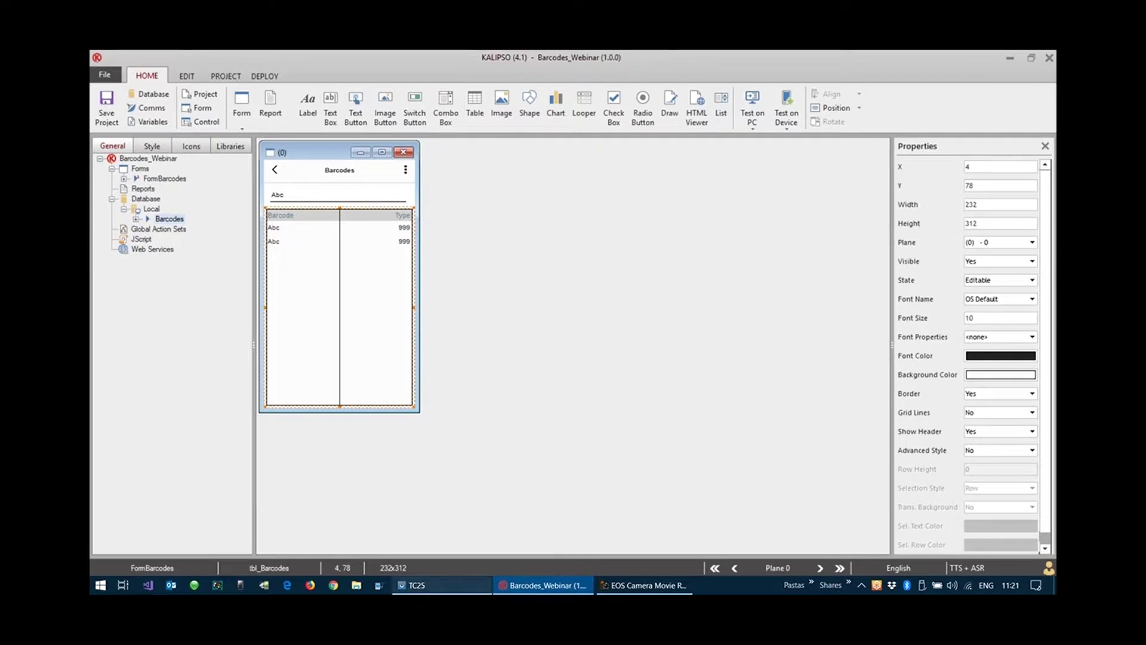
# - Switch to the TC25 device view and the EOS camera view to check scanning barcodes into the table, and hide the camera view
pyautogui.click(418, 585)
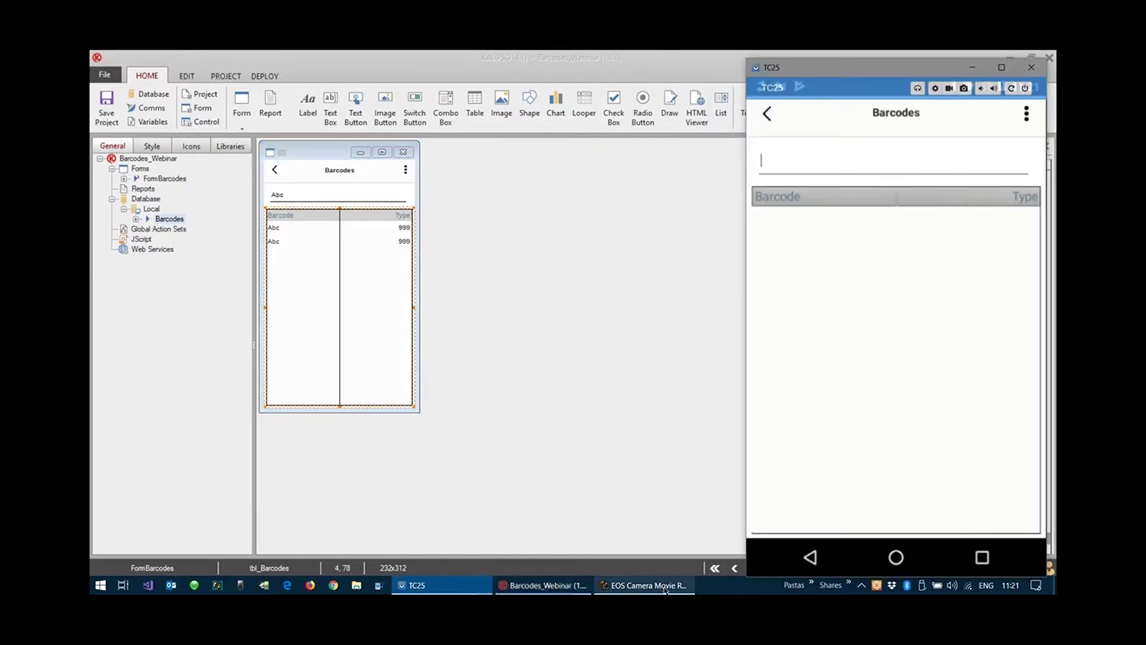
pyautogui.click(665, 585)
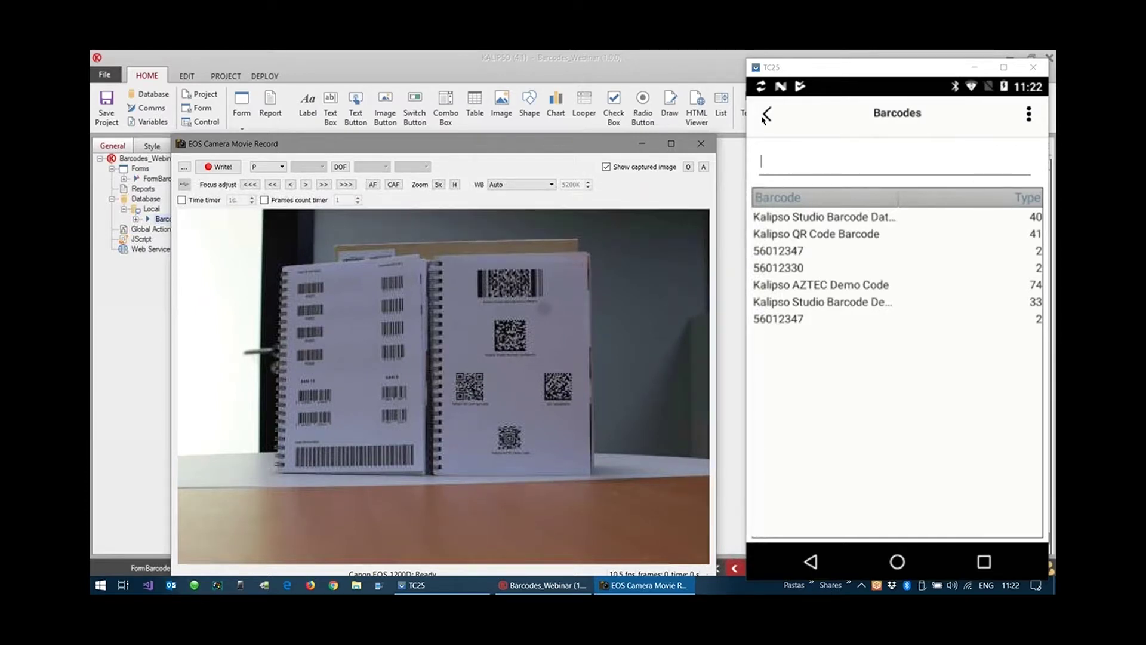
pyautogui.click(645, 149)
# - Narrow the text box above the table to a width of 174, keeping its height of 20
pyautogui.click(388, 200)
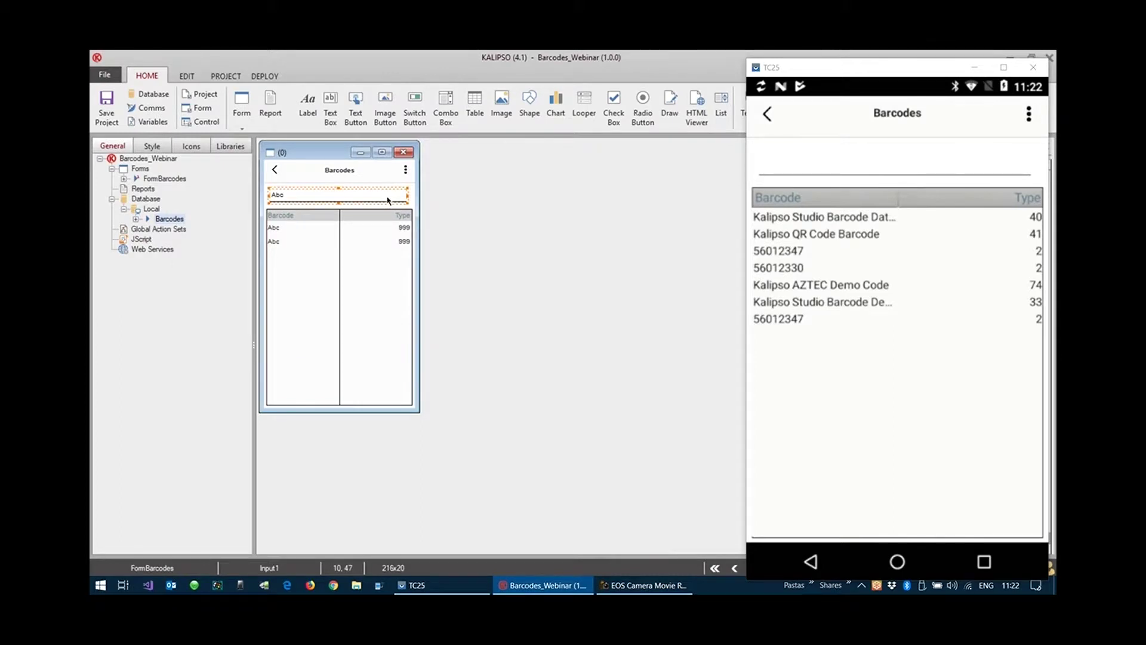
pyautogui.hotkey('shift', 'Left')
pyautogui.hotkey('shift', 'Left')
pyautogui.hotkey('shift', 'Left')
pyautogui.hotkey('shift', 'Left')
pyautogui.hotkey('shift', 'Left')
pyautogui.hotkey('shift', 'Left')
pyautogui.hotkey('shift', 'Left')
pyautogui.hotkey('shift', 'Left')
pyautogui.hotkey('shift', 'Left')
pyautogui.hotkey('shift', 'Left')
pyautogui.hotkey('shift', 'Left')
pyautogui.hotkey('shift', 'Left')
pyautogui.hotkey('shift', 'Left')
pyautogui.hotkey('shift', 'Left')
pyautogui.hotkey('shift', 'Left')
pyautogui.hotkey('shift', 'Left')
pyautogui.hotkey('shift', 'Left')
pyautogui.hotkey('shift', 'Left')
pyautogui.hotkey('shift', 'Left')
pyautogui.hotkey('shift', 'Left')
pyautogui.hotkey('shift', 'Left')
pyautogui.hotkey('shift', 'Left')
pyautogui.hotkey('shift', 'Left')
pyautogui.hotkey('shift', 'Left')
pyautogui.hotkey('shift', 'Left')
pyautogui.hotkey('shift', 'Left')
pyautogui.hotkey('shift', 'Left')
pyautogui.hotkey('shift', 'Left')
pyautogui.hotkey('shift', 'Left')
pyautogui.hotkey('shift', 'Left')
pyautogui.hotkey('shift', 'Left')
pyautogui.hotkey('shift', 'Left')
pyautogui.hotkey('shift', 'Left')
pyautogui.hotkey('shift', 'Left')
pyautogui.hotkey('shift', 'Left')
pyautogui.hotkey('shift', 'Left')
pyautogui.hotkey('shift', 'Left')
pyautogui.hotkey('shift', 'Left')
pyautogui.hotkey('shift', 'Left')
# - Find a barcode icon in the icon library, place it beside the text box at 203, 46 and resize it to 37x24
pyautogui.click(183, 147)
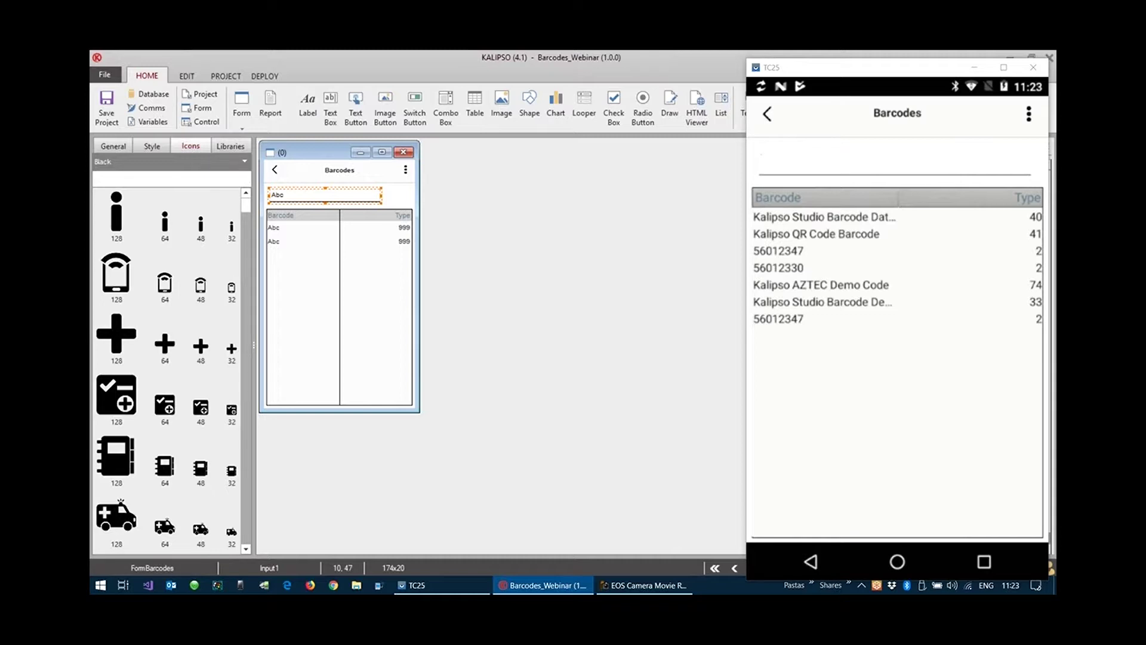
pyautogui.write('barcode')
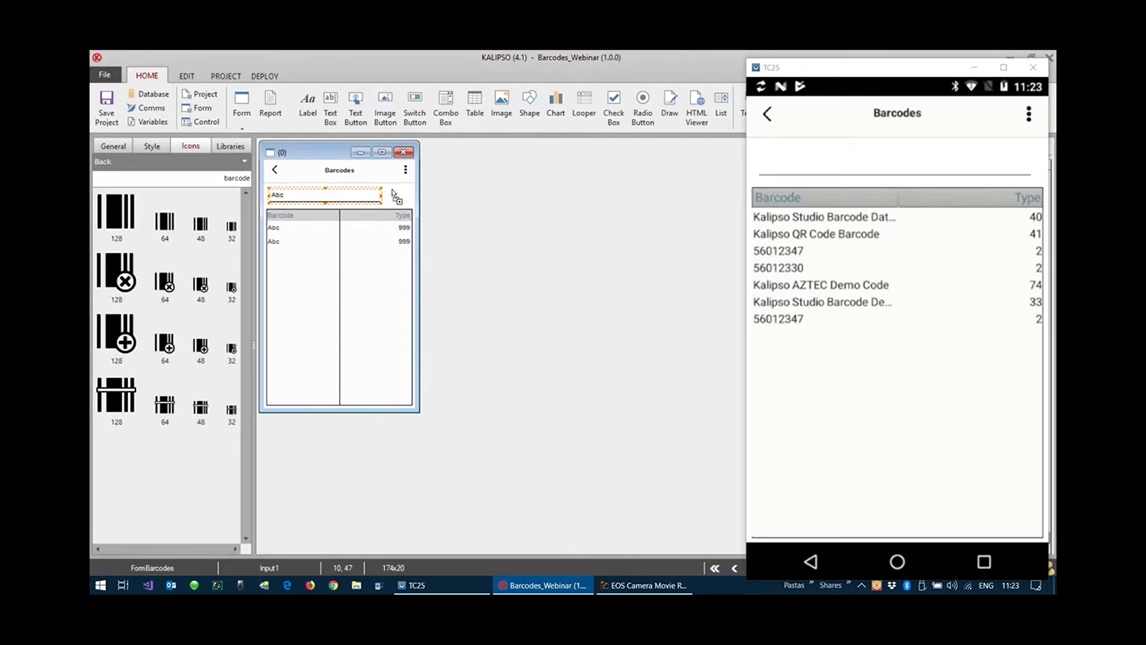
pyautogui.moveTo(116, 212); pyautogui.dragTo(402, 228)
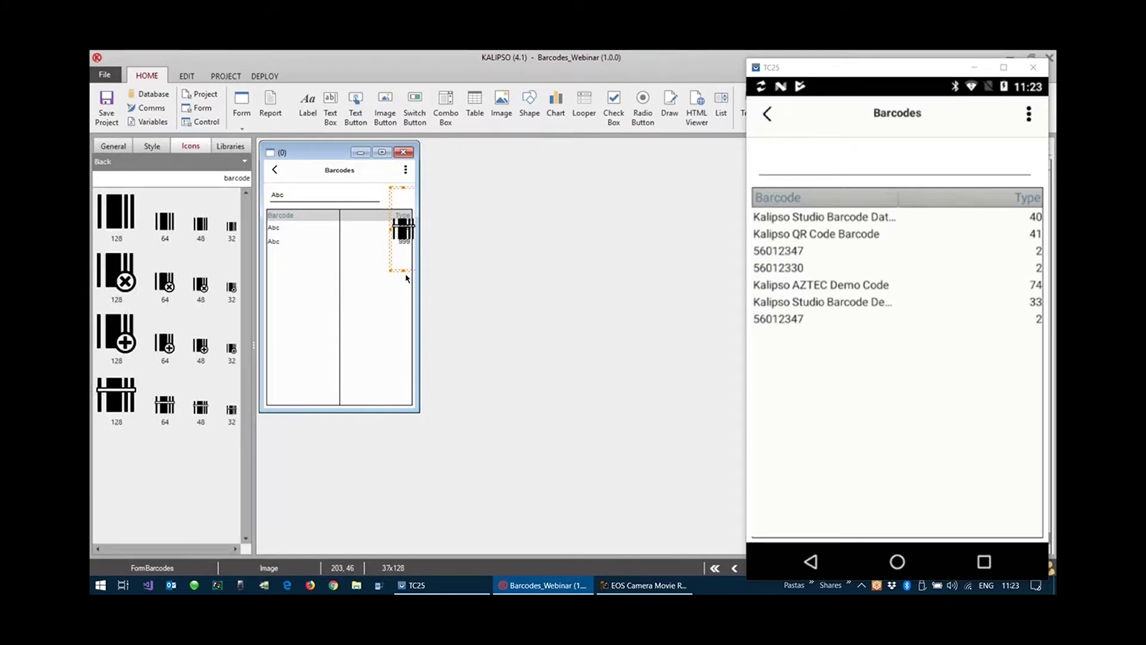
pyautogui.moveTo(403, 272); pyautogui.dragTo(406, 211)
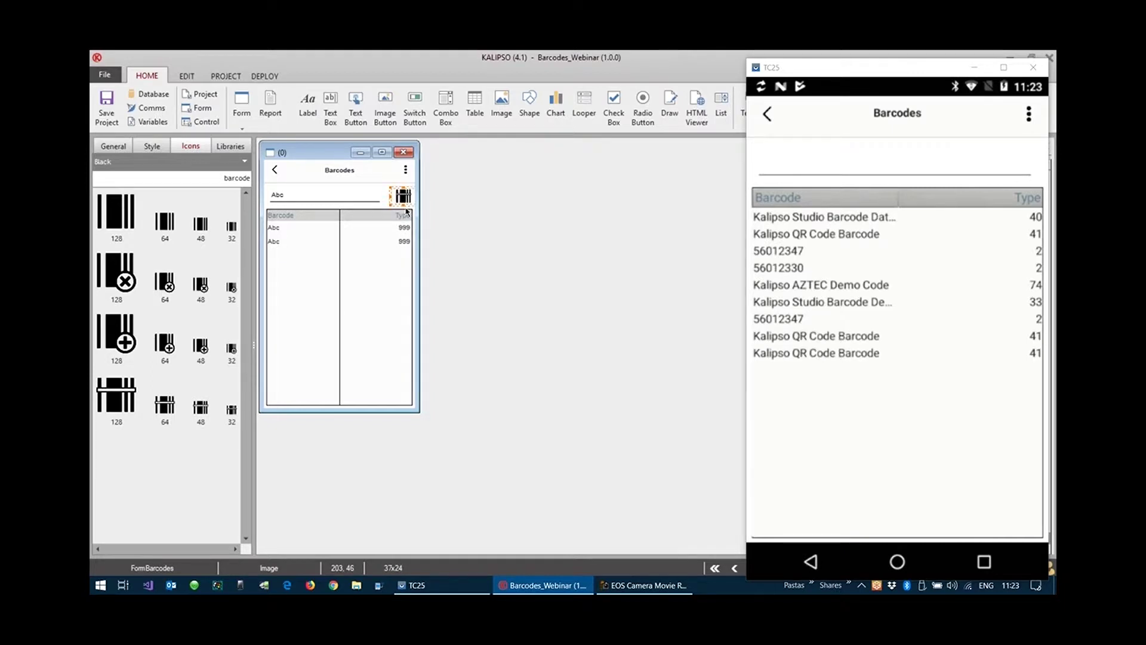
# - Test manual entry in the text box on the TC25 device with the text "rsrye", and hide the device view
pyautogui.click(305, 197)
pyautogui.click(781, 168)
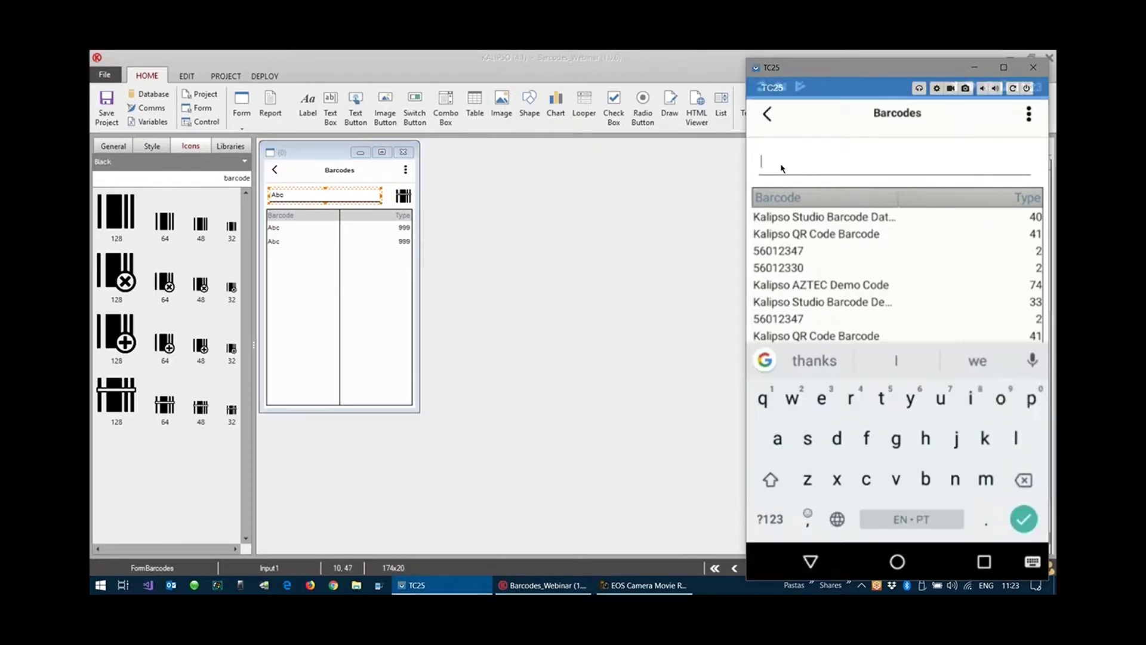
pyautogui.write('rsrye')
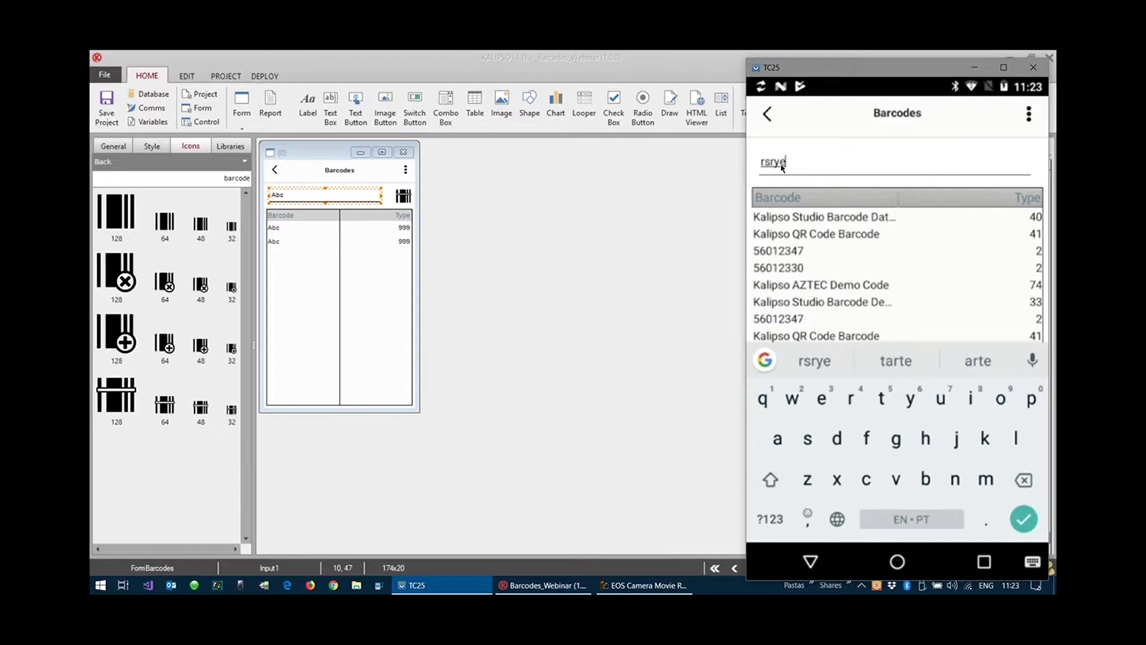
pyautogui.press('Return')
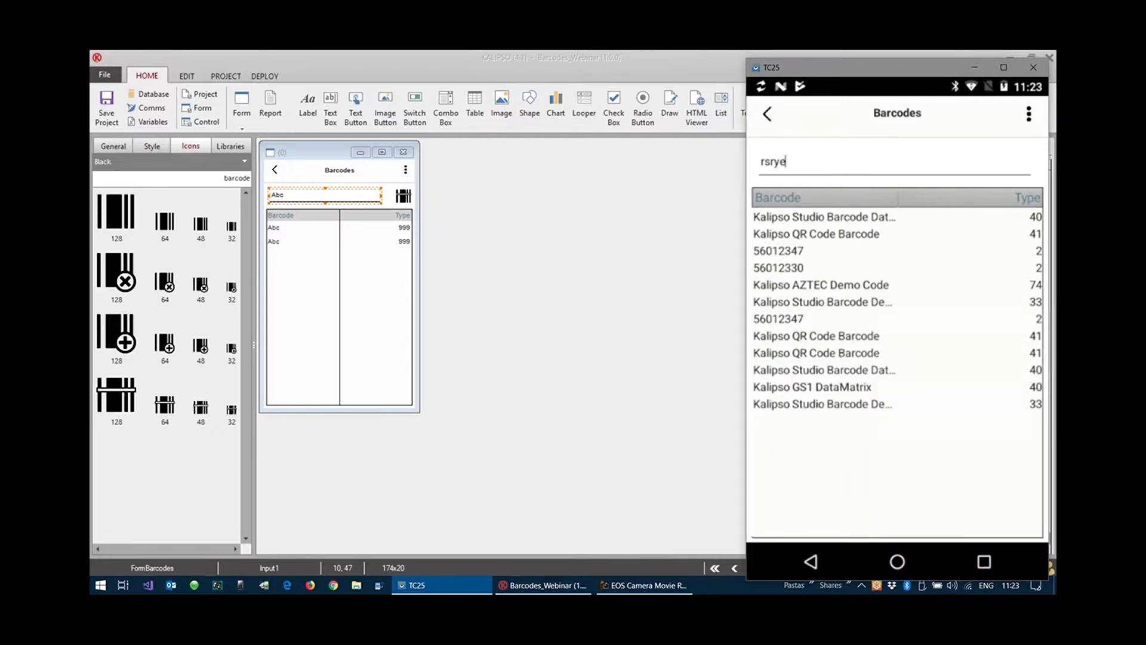
pyautogui.click(974, 67)
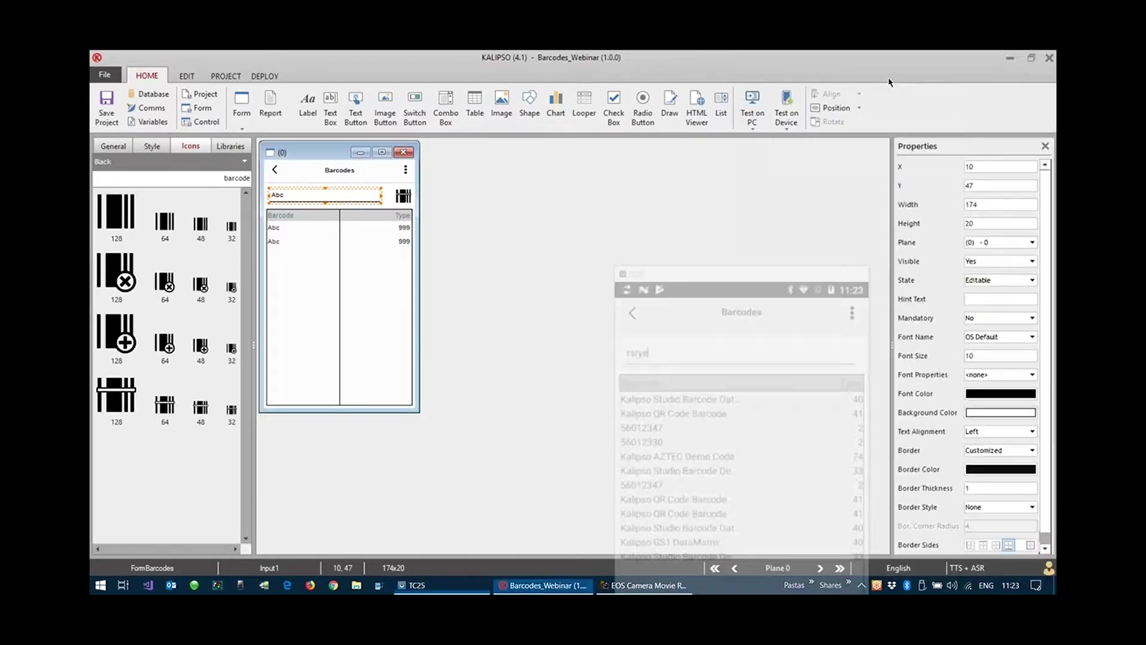
# - Add a Barcode Scan action to the barcode image's Click event, with Data as VAR(gvBC_Data), Type as VAR(gv_BC_TYP), timeout 5000 and SoftTrigger Yes
pyautogui.click(406, 199)
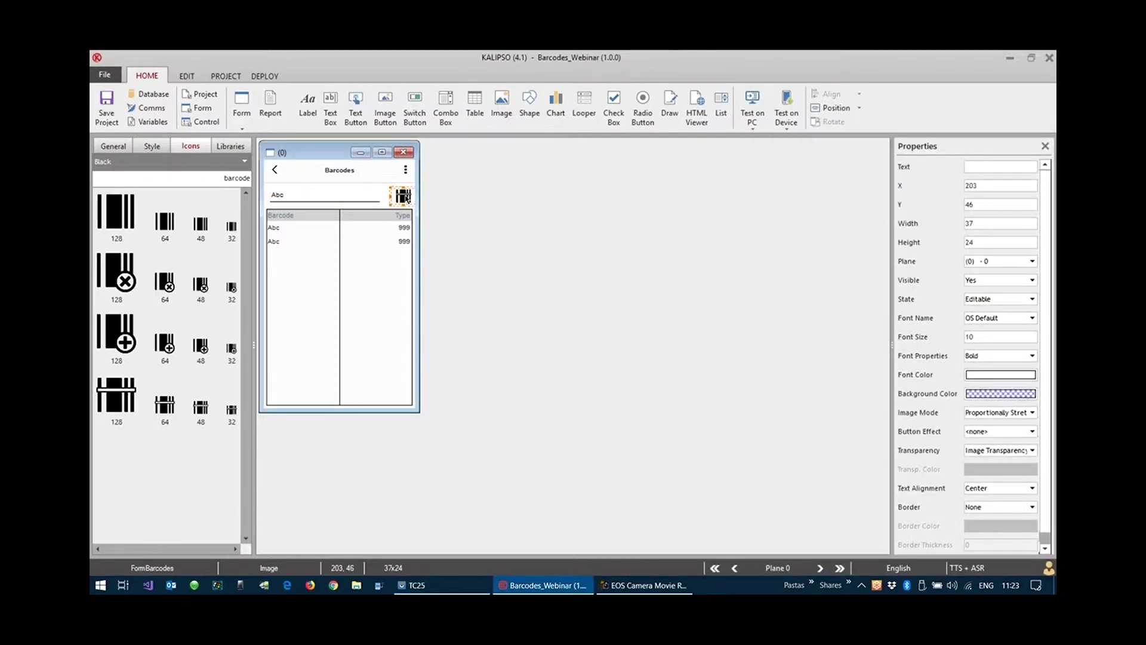
pyautogui.doubleClick(406, 199)
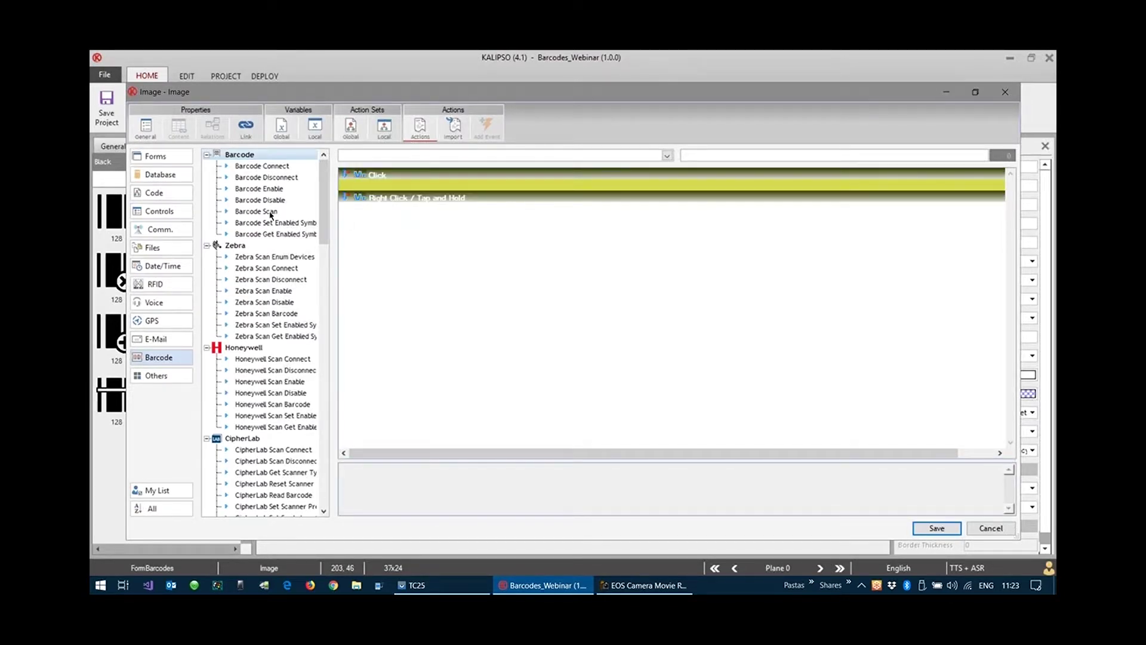
pyautogui.click(271, 213)
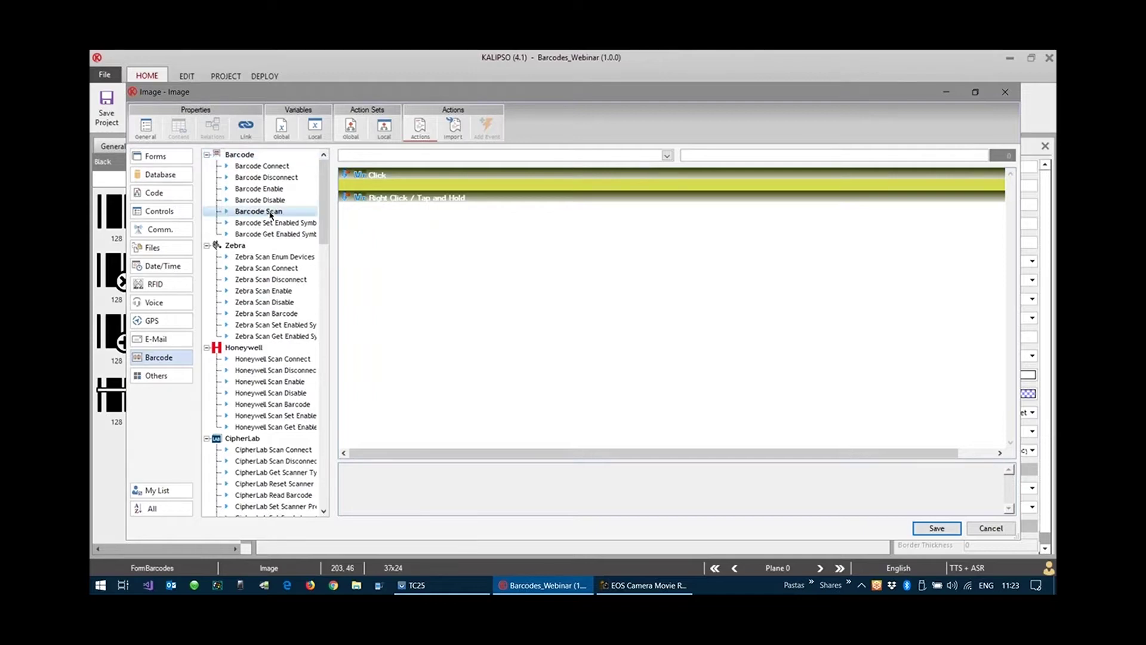
pyautogui.doubleClick(271, 213)
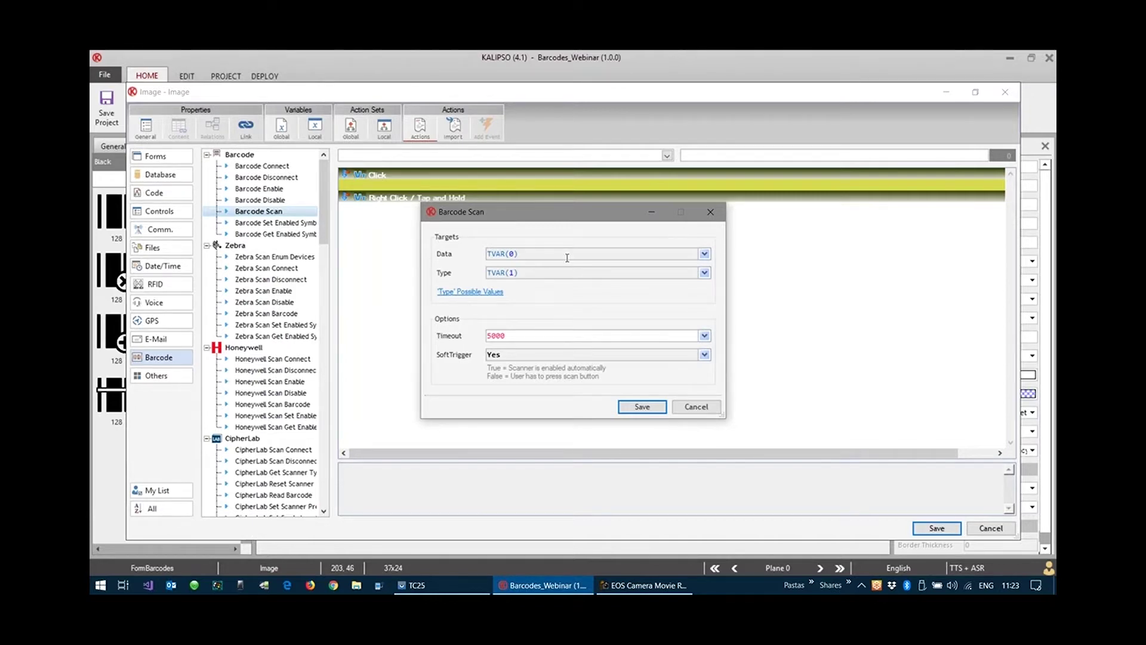
pyautogui.doubleClick(567, 258)
pyautogui.click(722, 290)
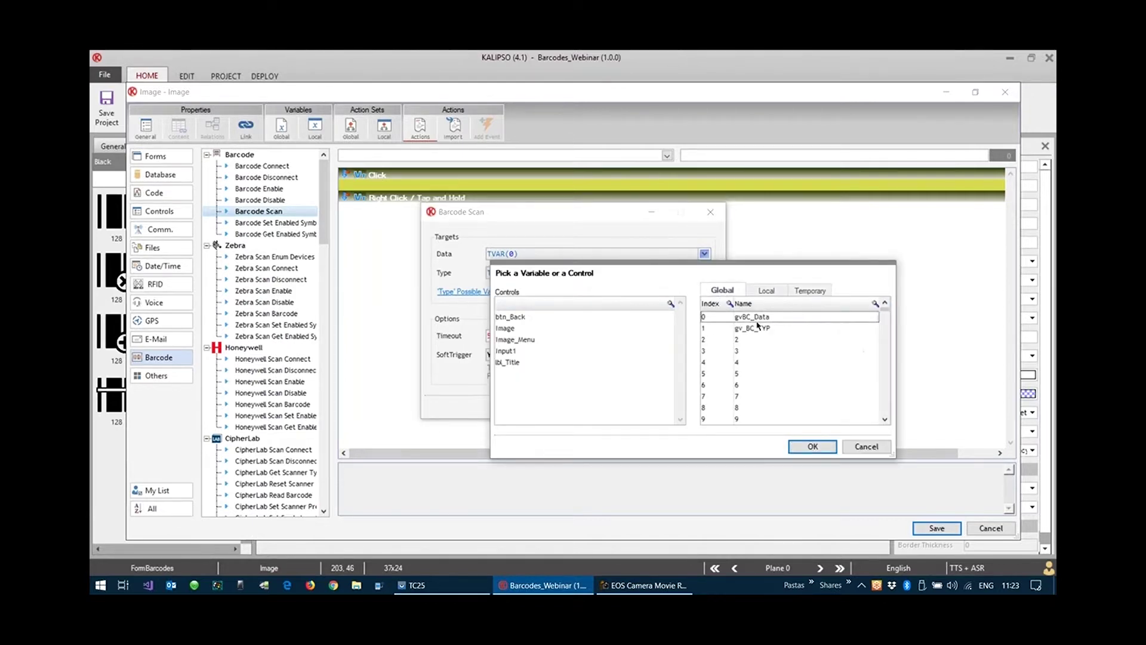
pyautogui.click(760, 321)
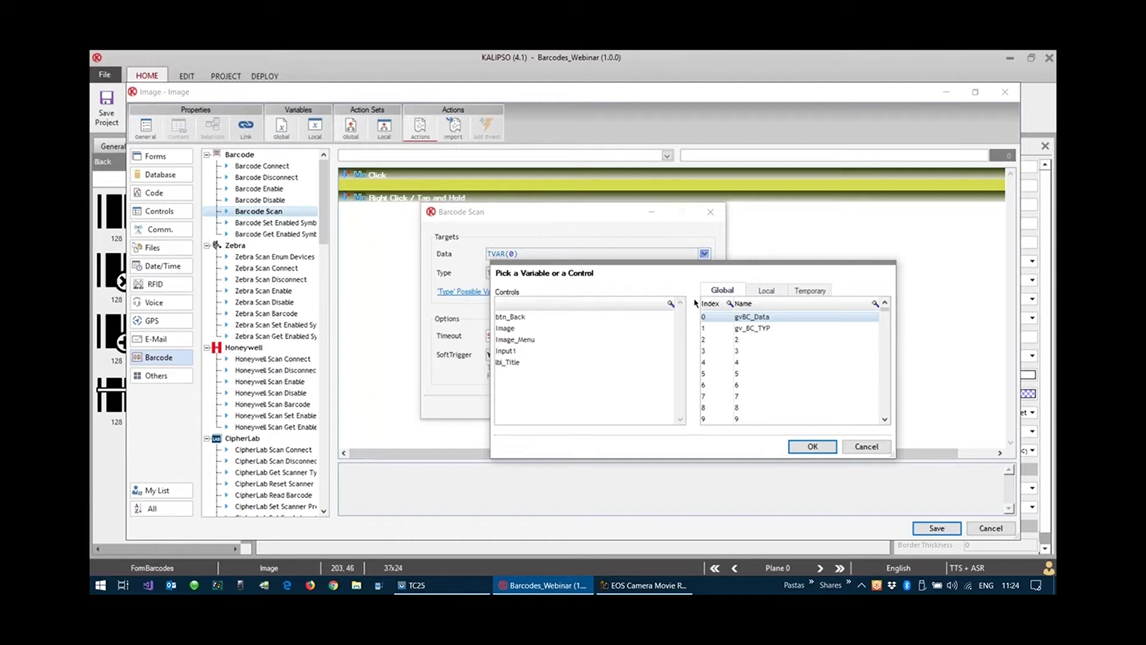
pyautogui.doubleClick(758, 321)
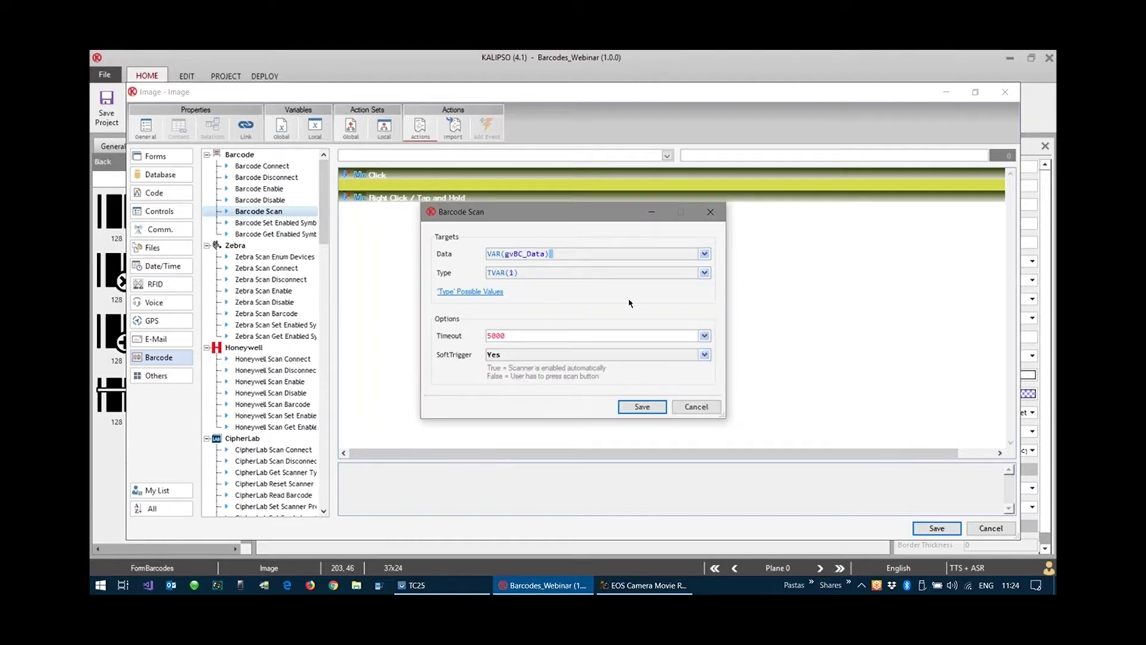
pyautogui.click(705, 273)
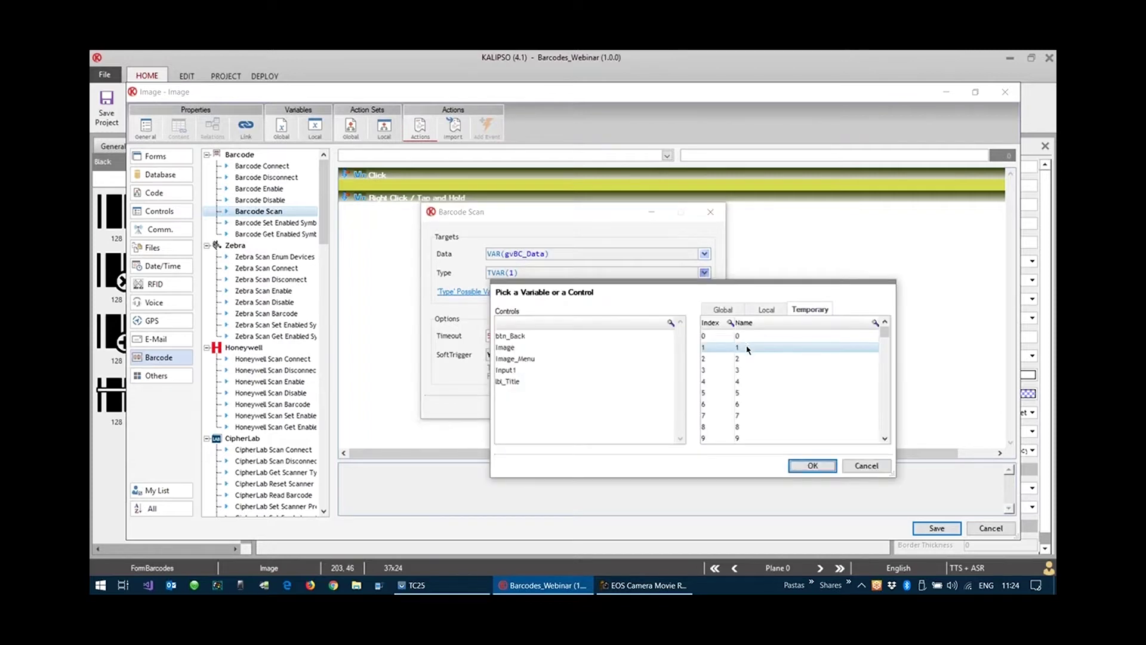
pyautogui.click(722, 309)
pyautogui.doubleClick(756, 348)
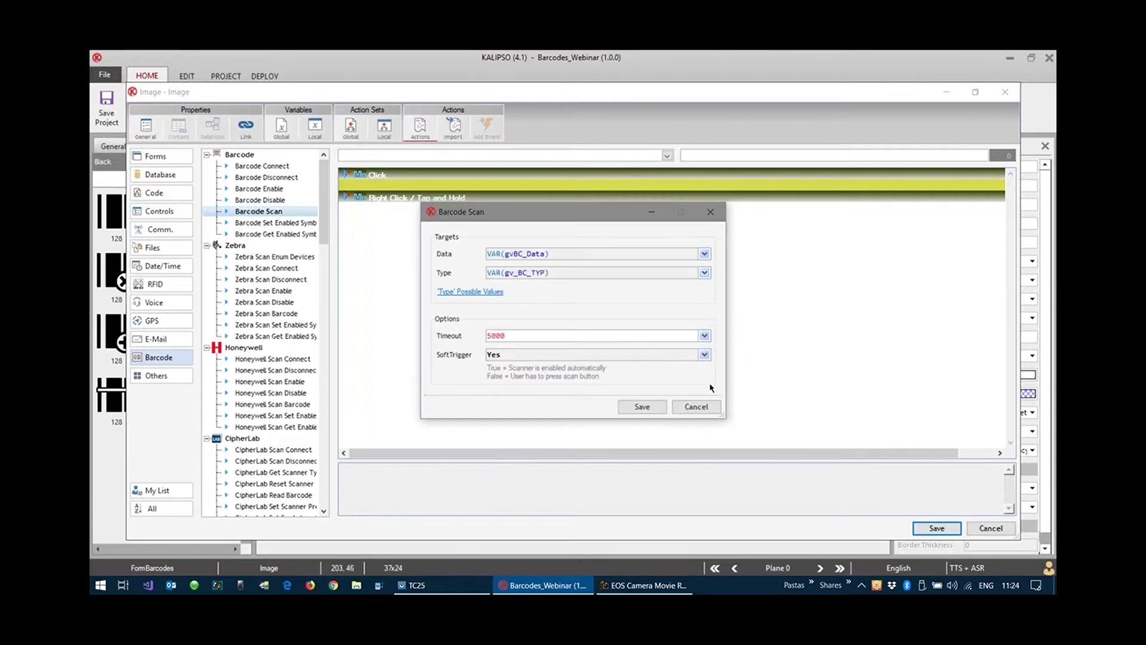
pyautogui.click(642, 405)
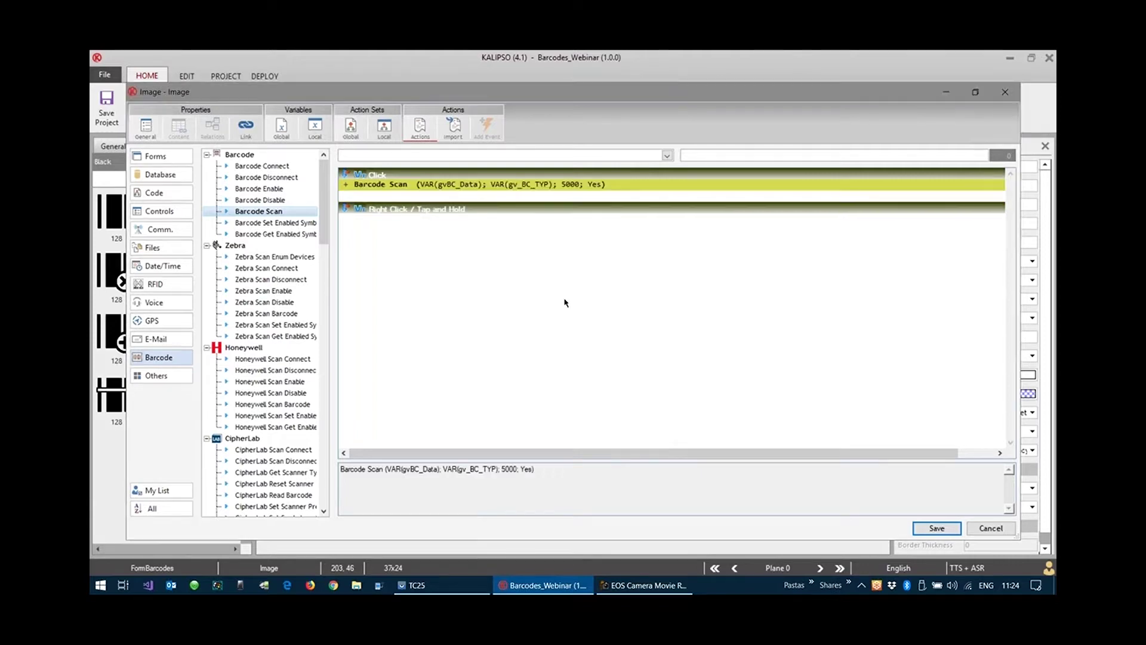
# - Add an Execute Event action after Barcode Scan in the image's Click event, calling the FormBarcodes form's Barcode Scanned event, and save the actions
pyautogui.click(474, 195)
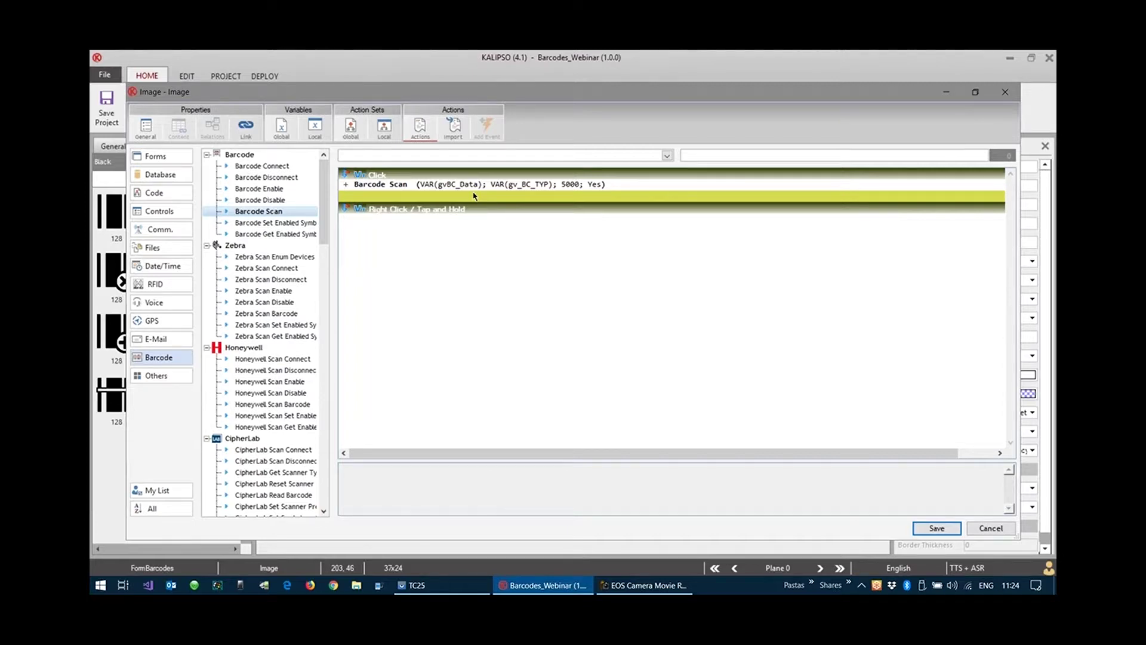
pyautogui.write('execute Event')
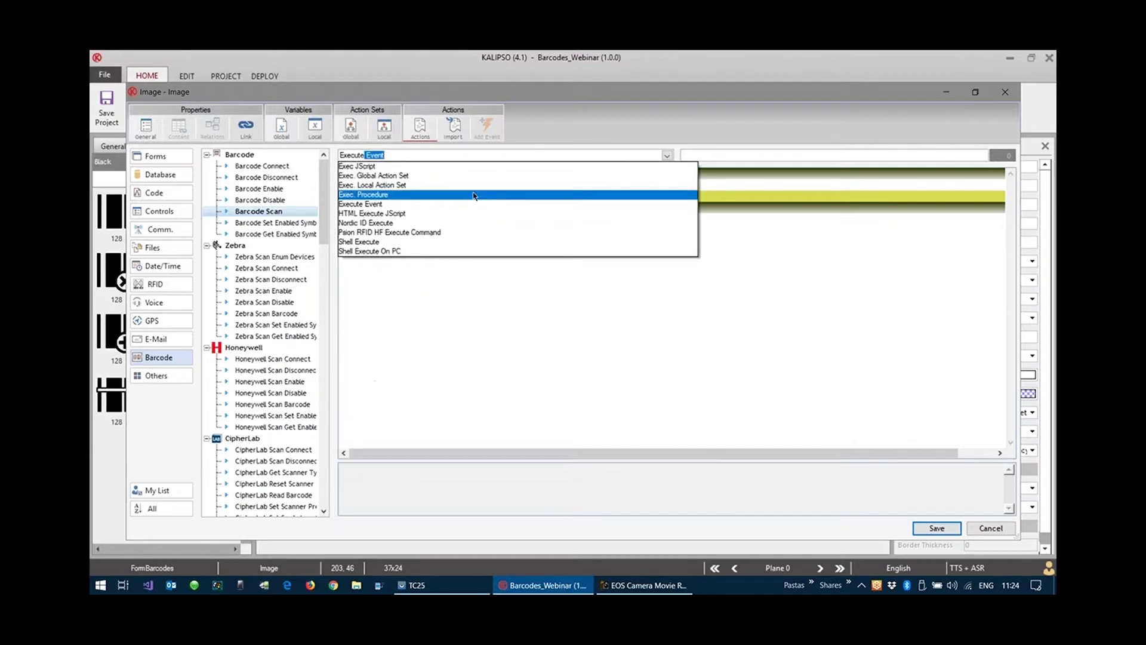
pyautogui.press('Return')
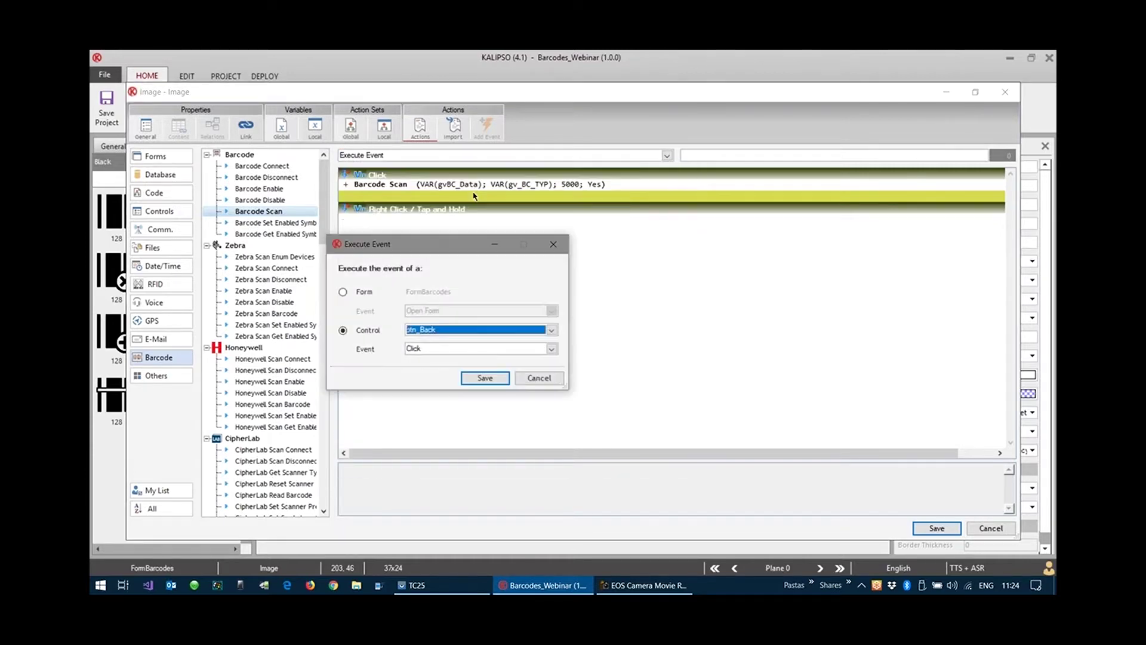
pyautogui.click(362, 291)
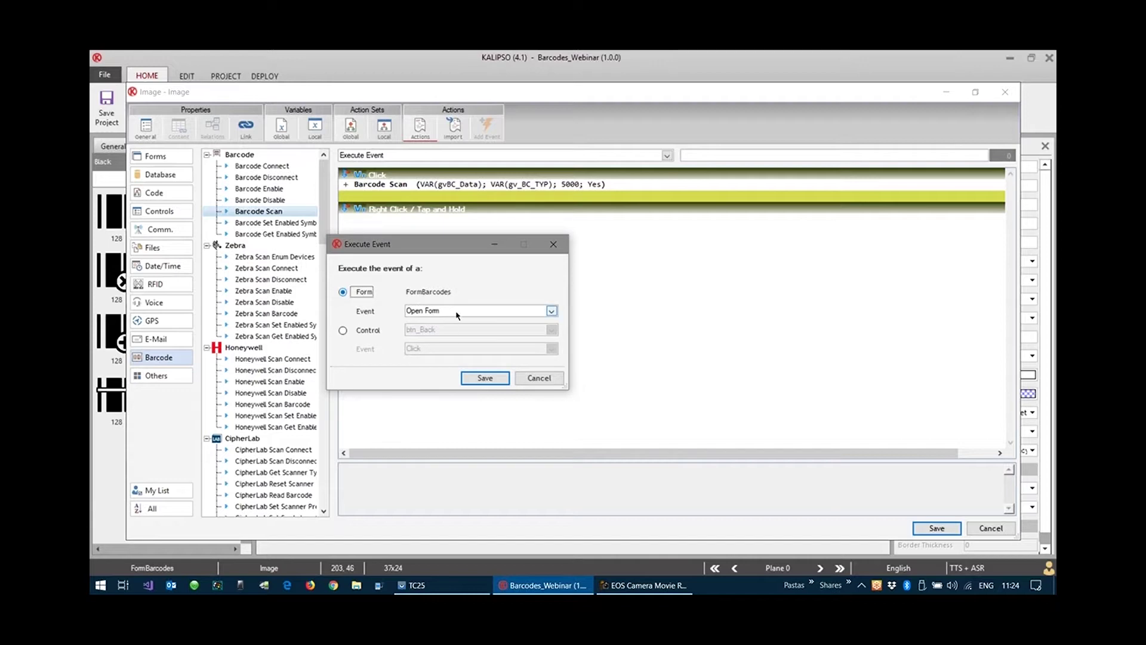
pyautogui.click(457, 311)
pyautogui.click(465, 399)
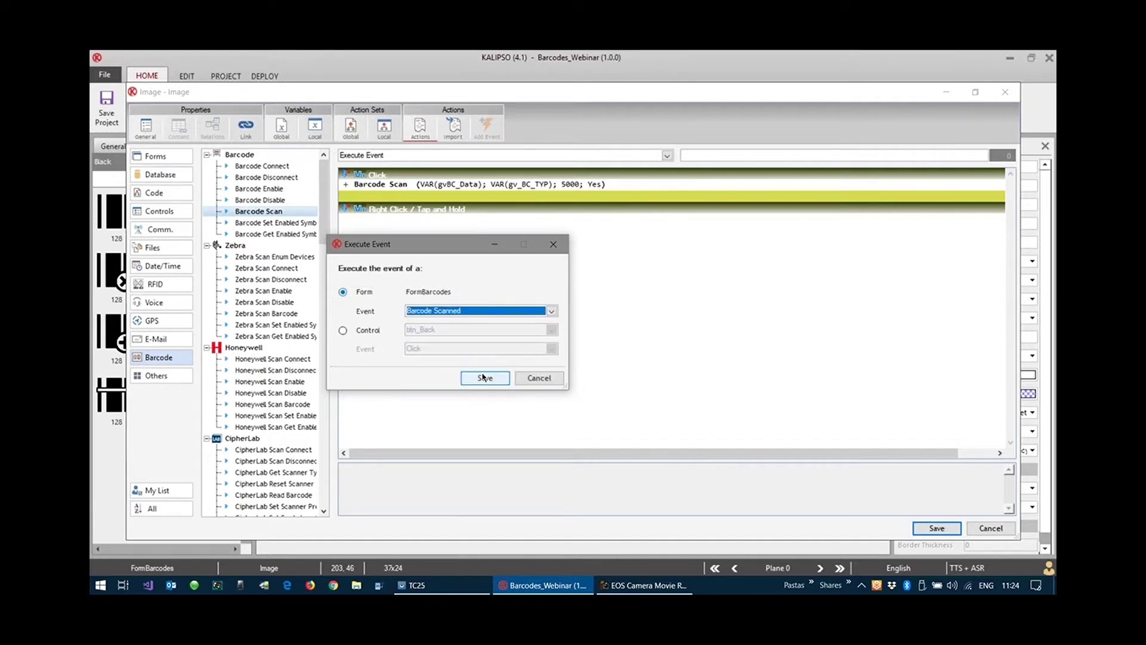
pyautogui.click(487, 377)
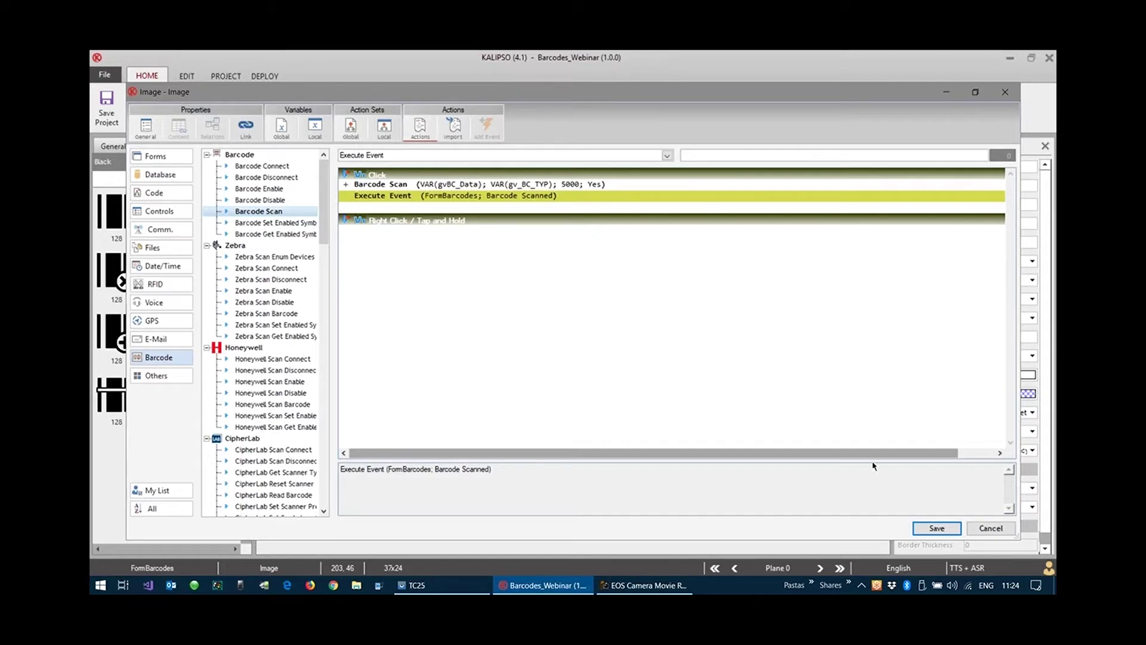
pyautogui.click(927, 530)
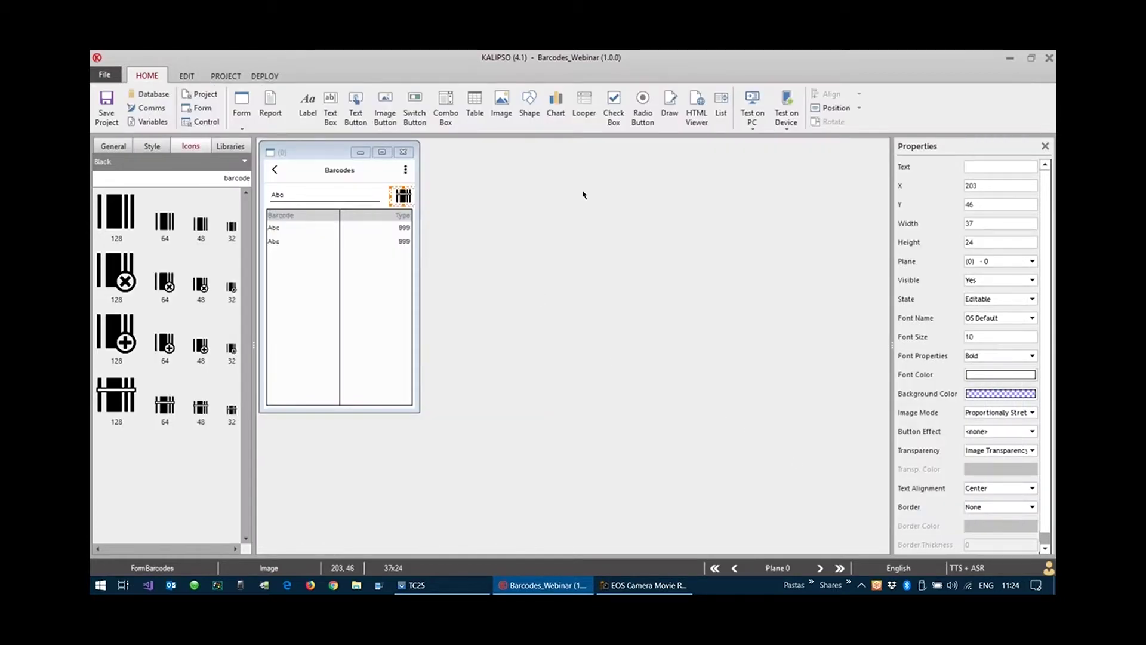
# - Deploy the project to the Android device for testing and acknowledge the completed deployment
pyautogui.click(786, 100)
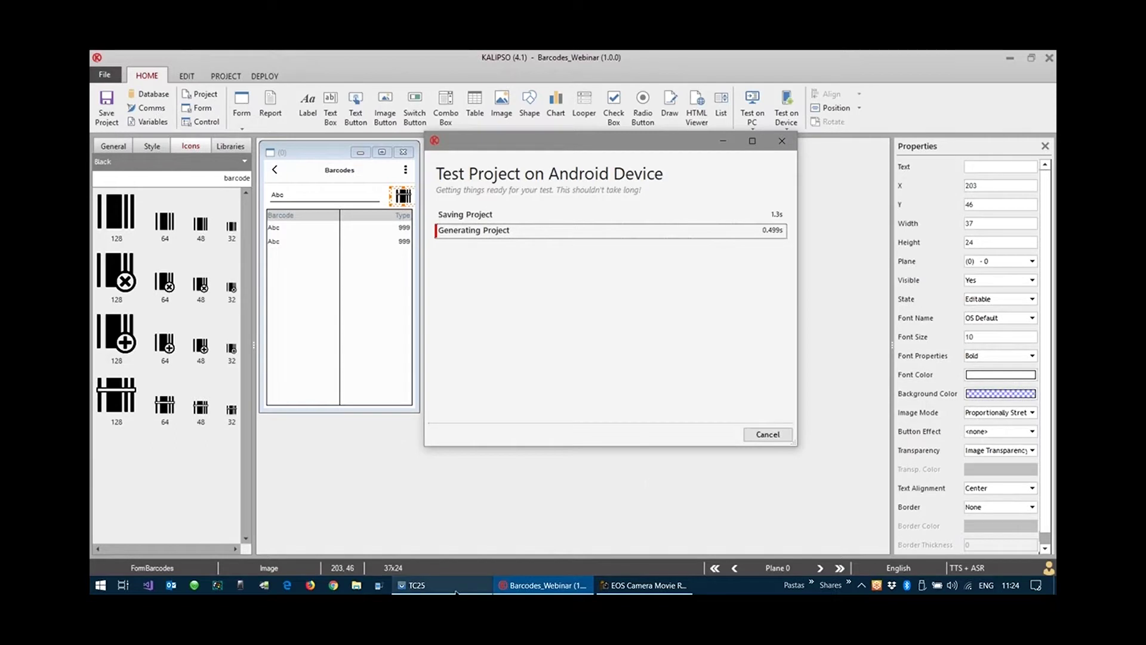
pyautogui.moveTo(630, 584)
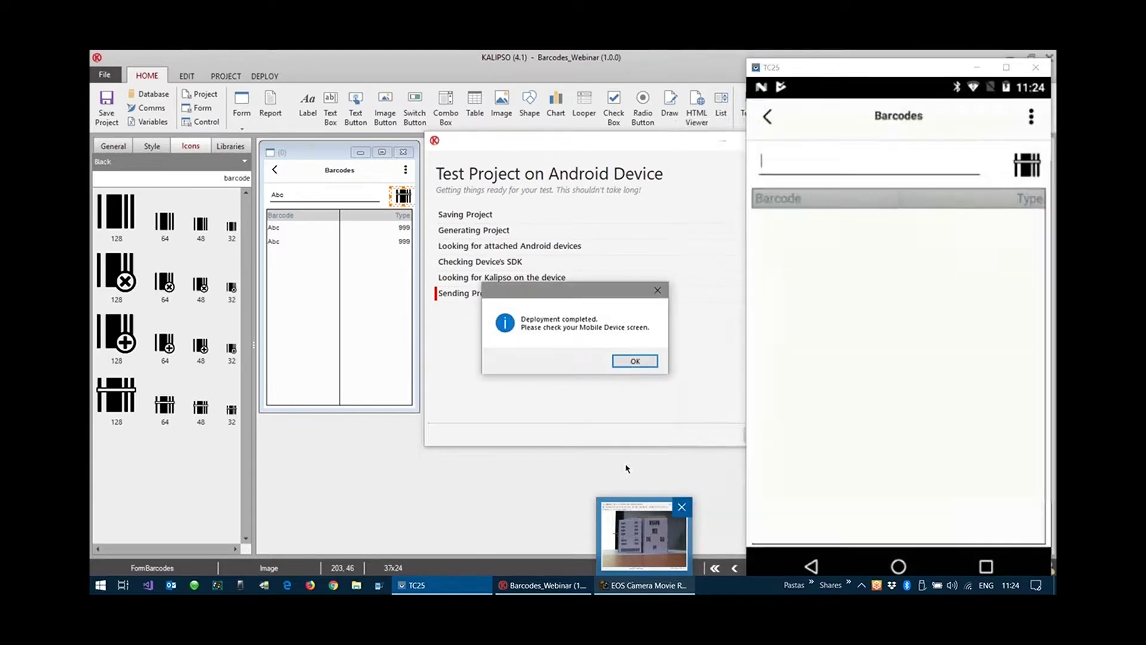
pyautogui.click(634, 361)
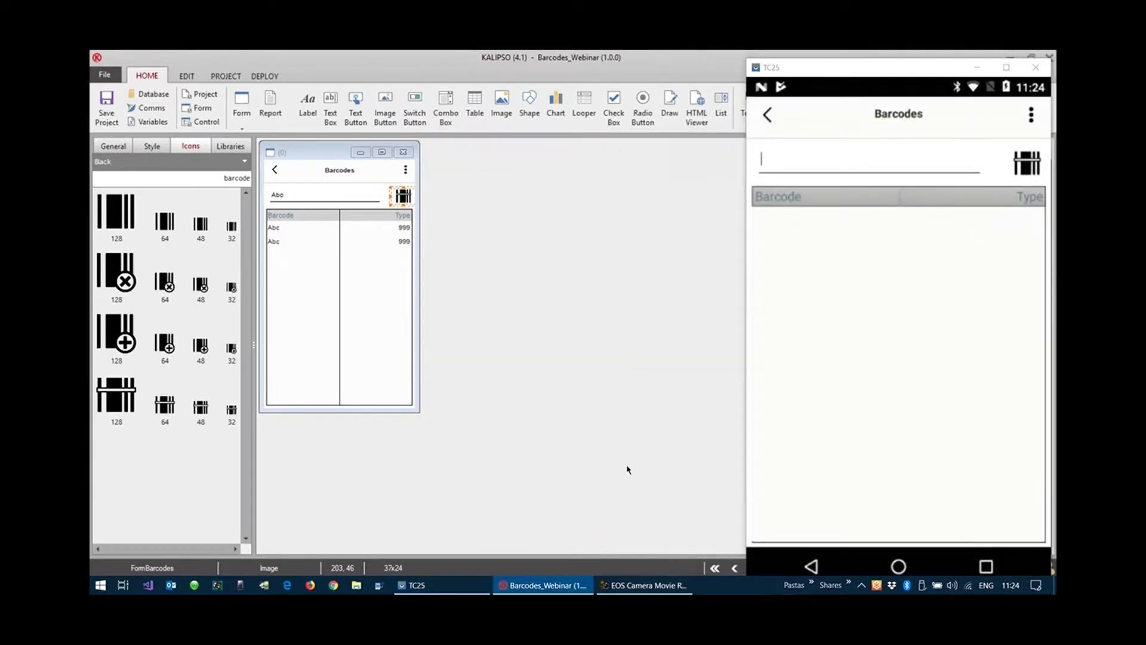
# - Bring up the EOS camera view, test scanning codes with the barcode image on the TC25, and hide the device and camera views
pyautogui.click(638, 585)
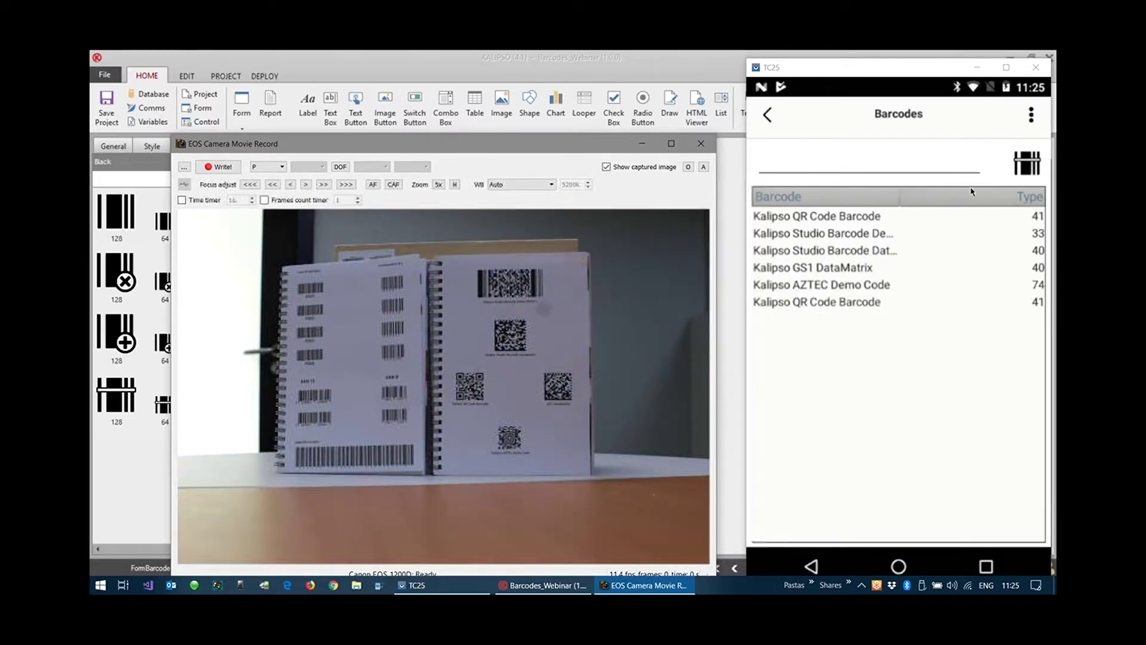
pyautogui.click(1027, 159)
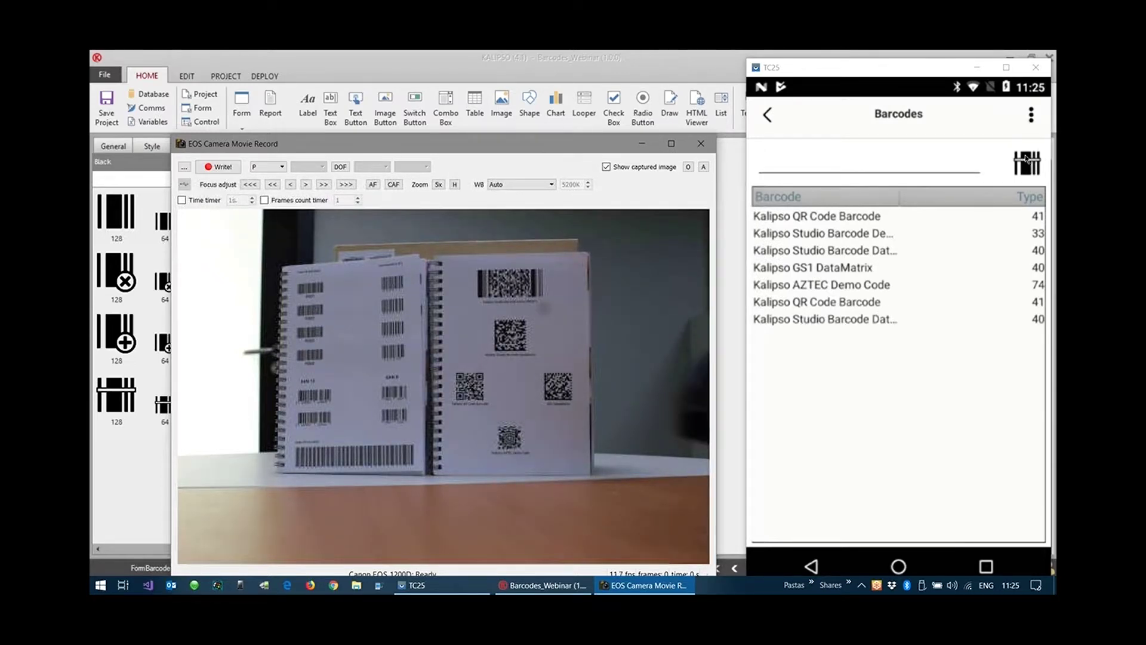
pyautogui.click(1026, 159)
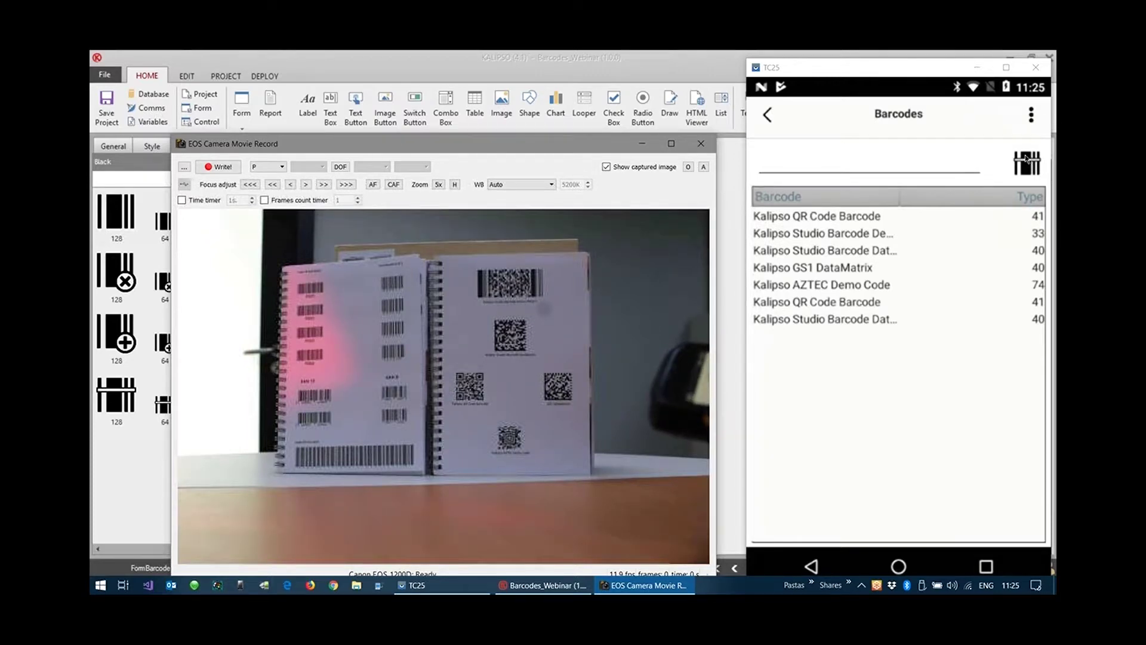
pyautogui.click(1026, 159)
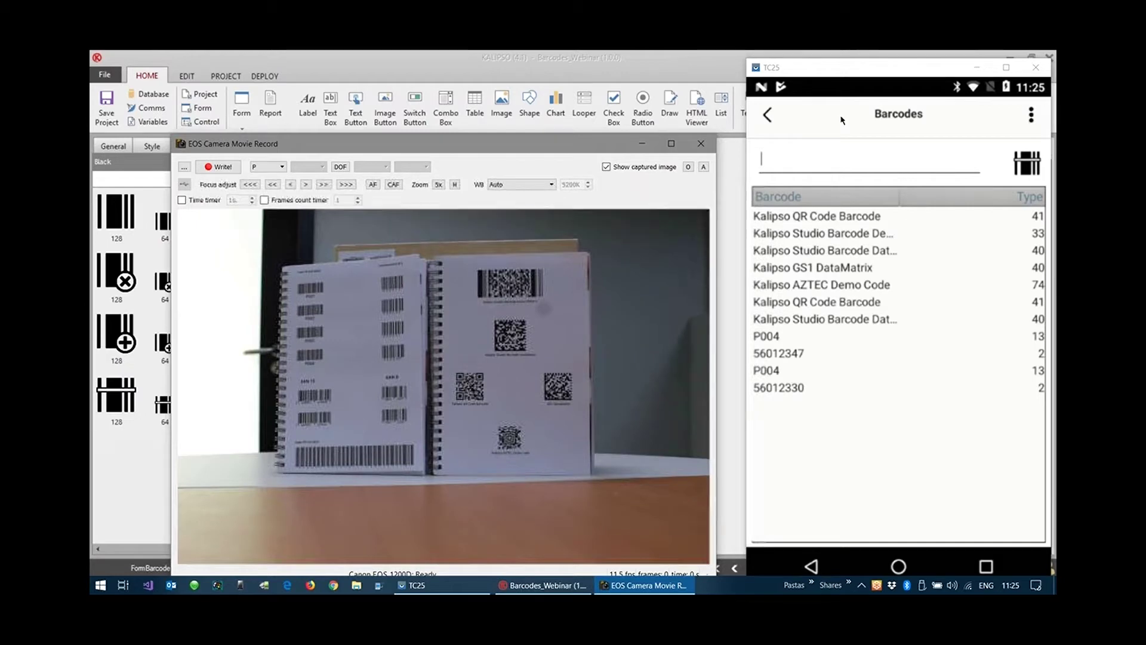
pyautogui.click(984, 71)
pyautogui.click(641, 143)
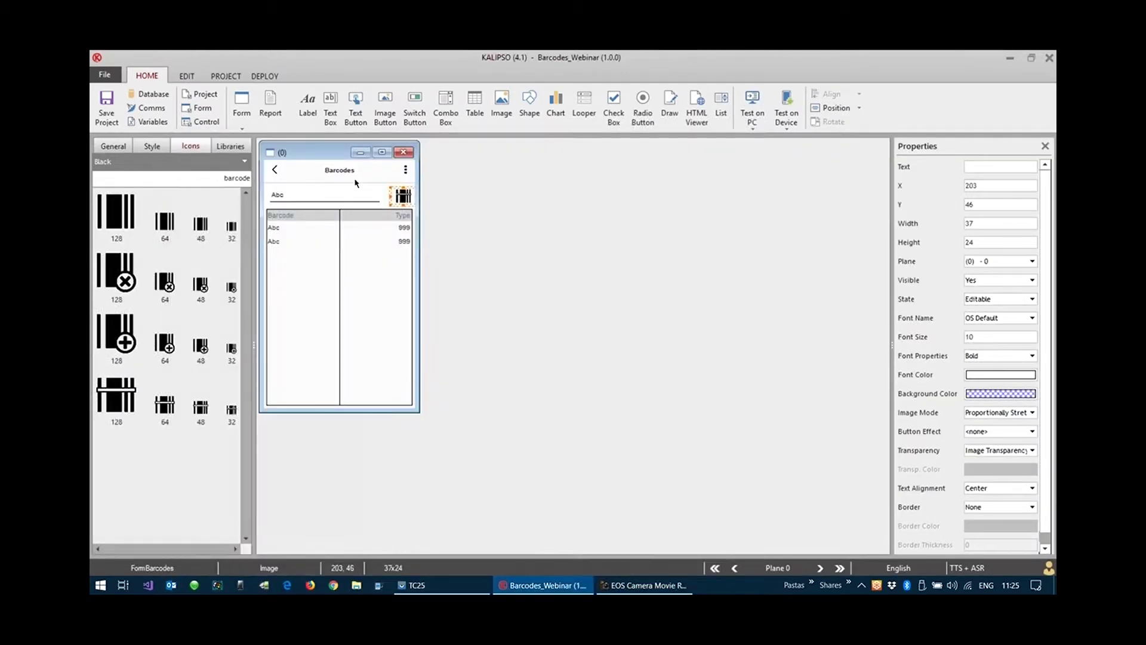
# - Comment out Barcode Connect and Barcode Enable in the form's Open Form event and Barcode Disconnect in Close Form, and save the form's actions
pyautogui.doubleClick(327, 156)
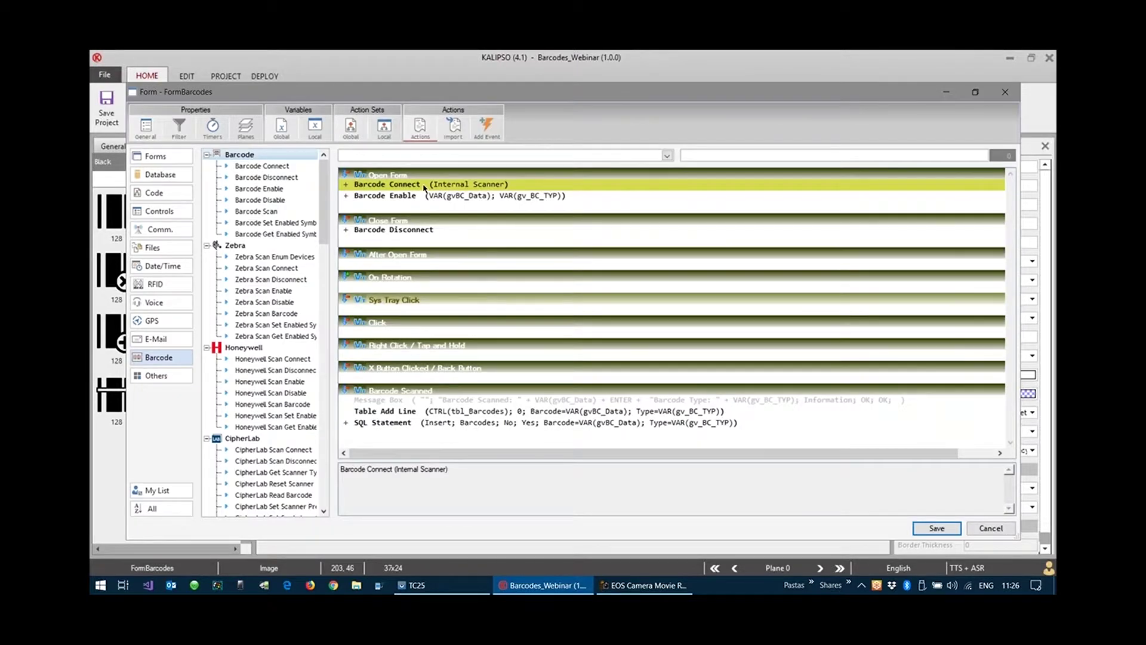
pyautogui.keyDown('shift'); pyautogui.click(424, 191); pyautogui.keyUp('shift')
pyautogui.hotkey('ctrl', 'd')
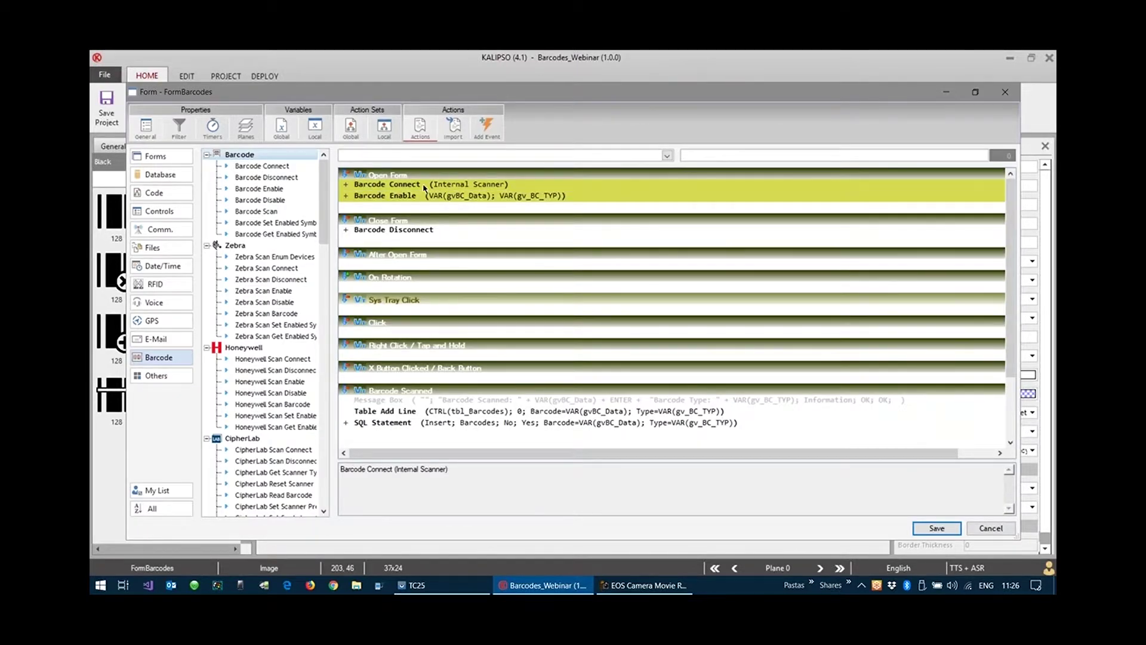
pyautogui.click(430, 327)
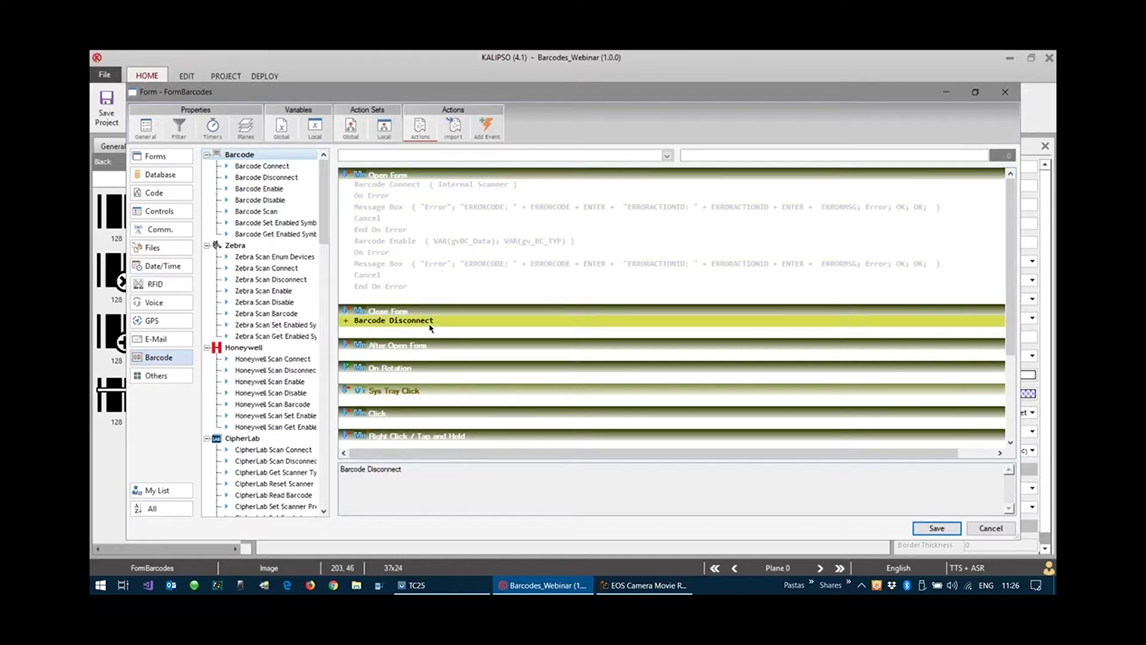
pyautogui.hotkey('ctrl', 'd')
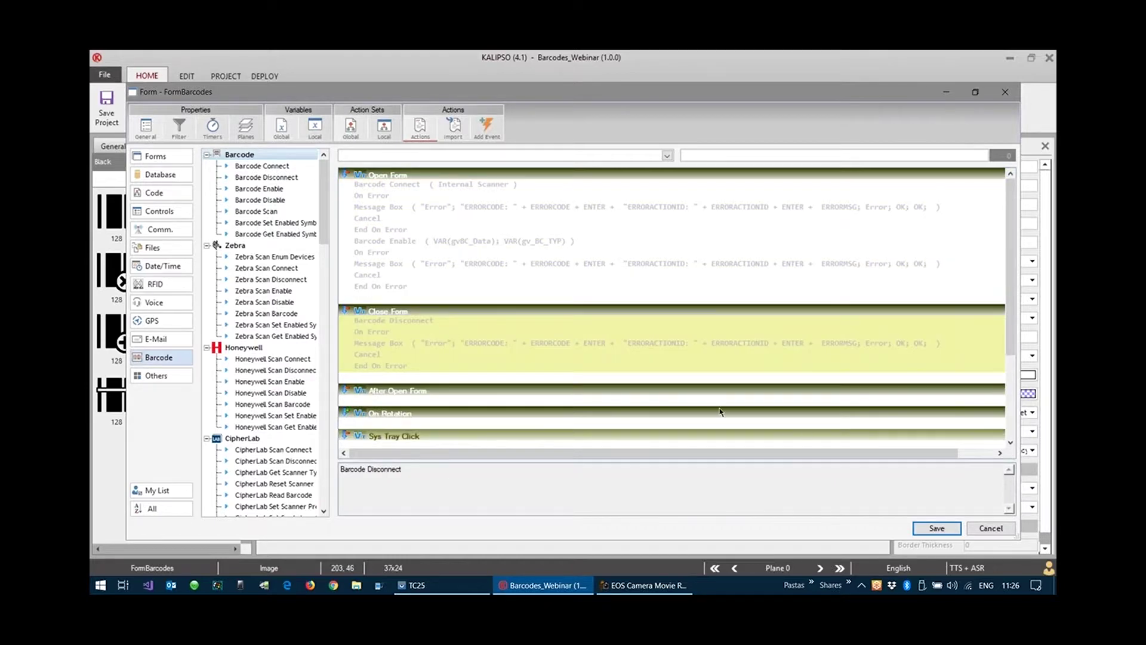
pyautogui.click(923, 529)
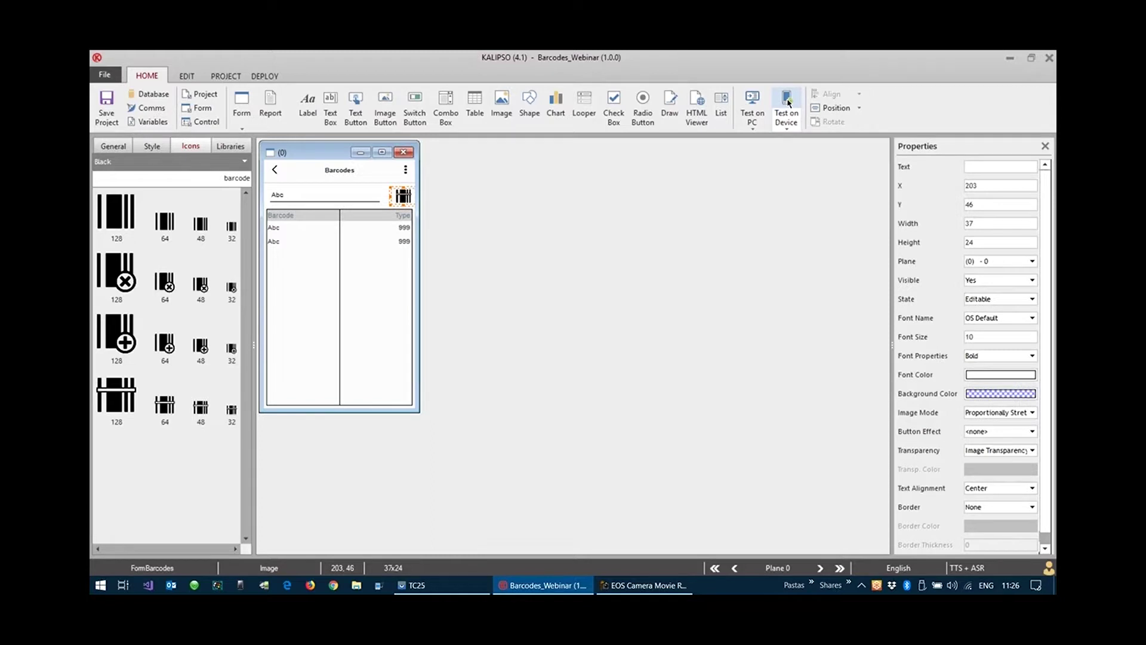
# - Deploy the modified project to the Android device, test scanning on the TC25 with the camera view shown, and return to the form designer
pyautogui.click(787, 102)
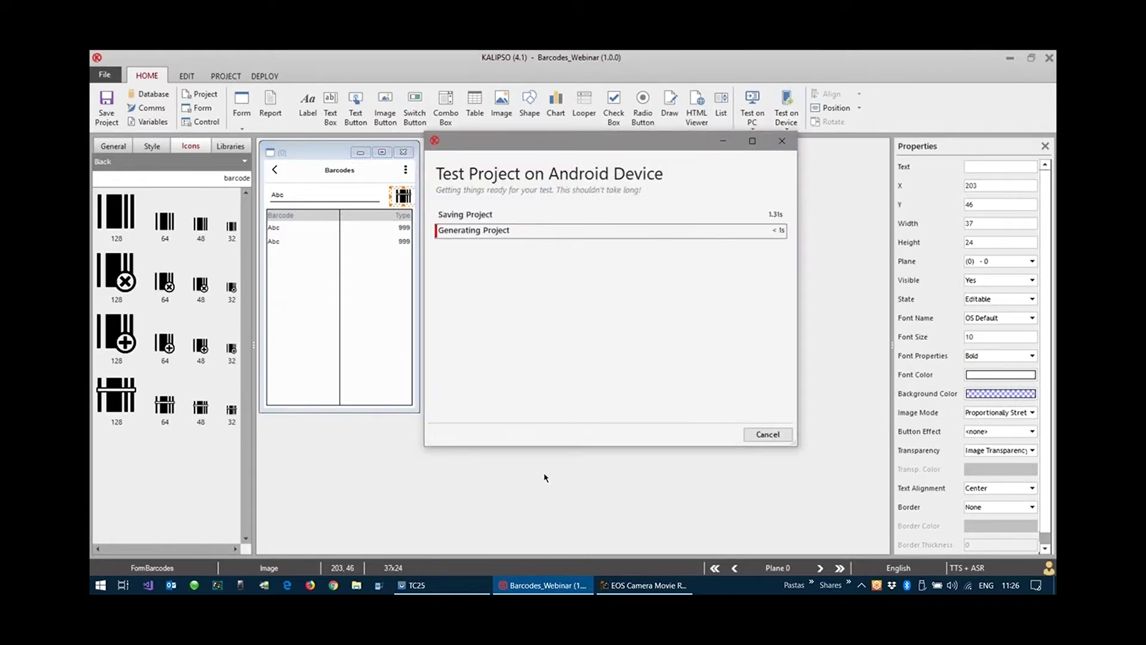
pyautogui.click(444, 584)
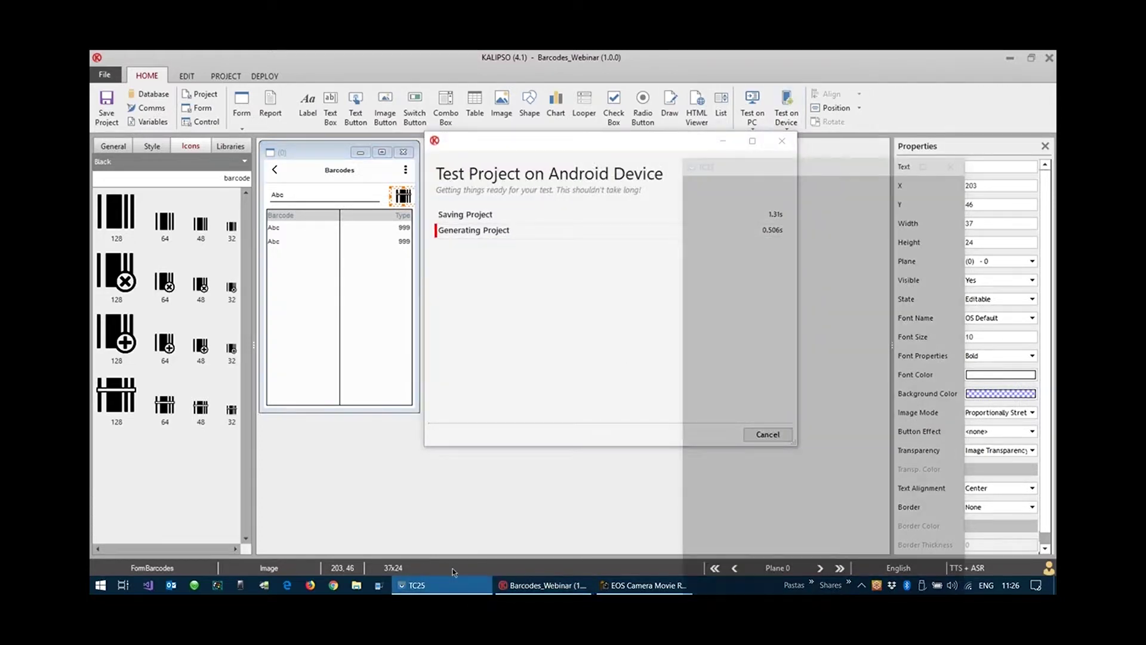
pyautogui.click(829, 157)
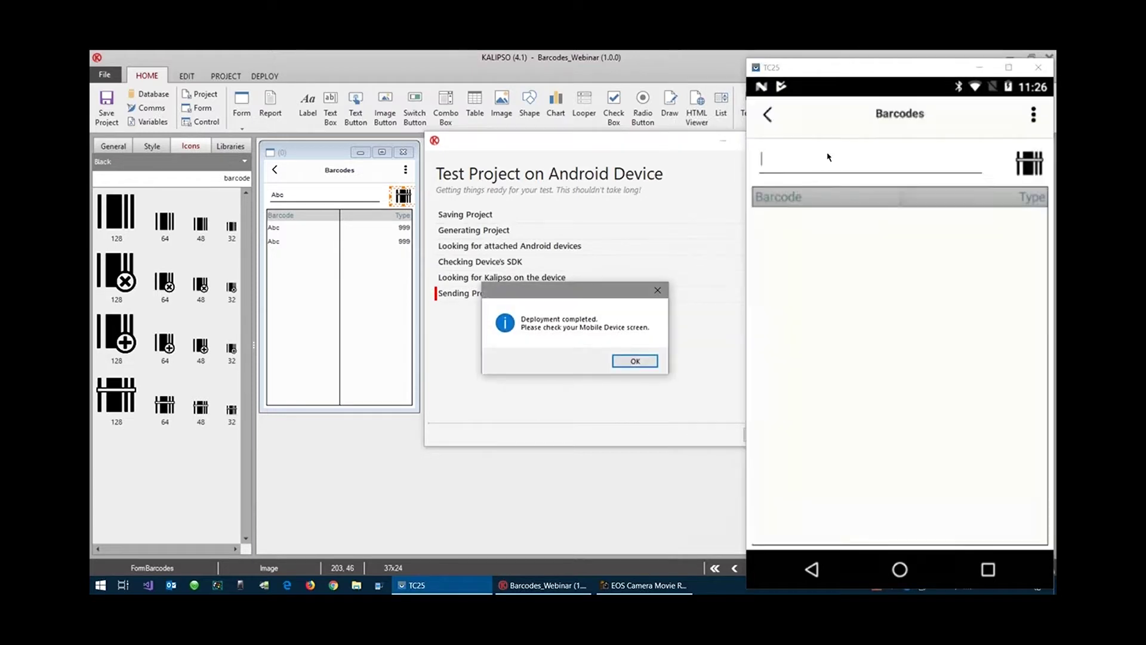
pyautogui.click(642, 364)
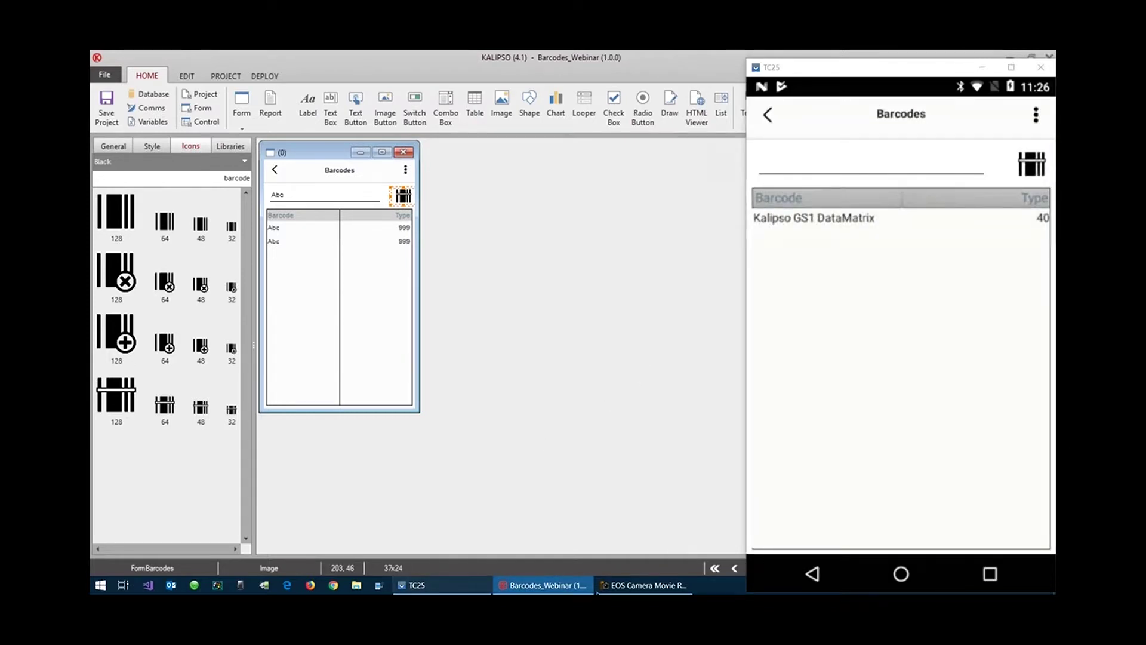
pyautogui.click(644, 586)
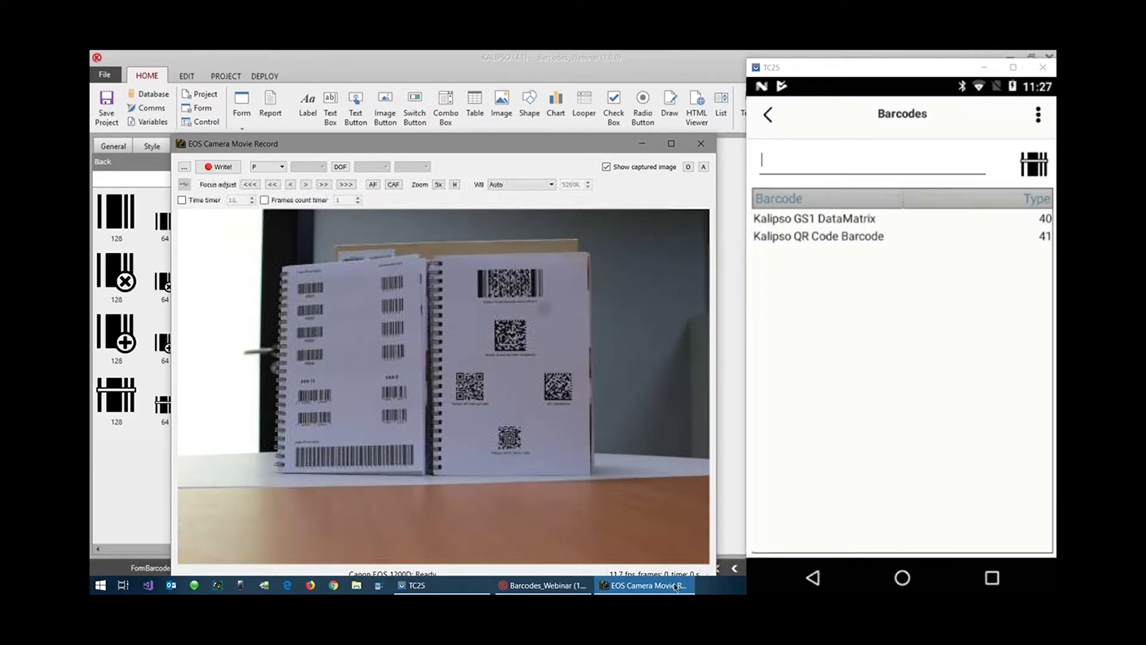
pyautogui.click(645, 143)
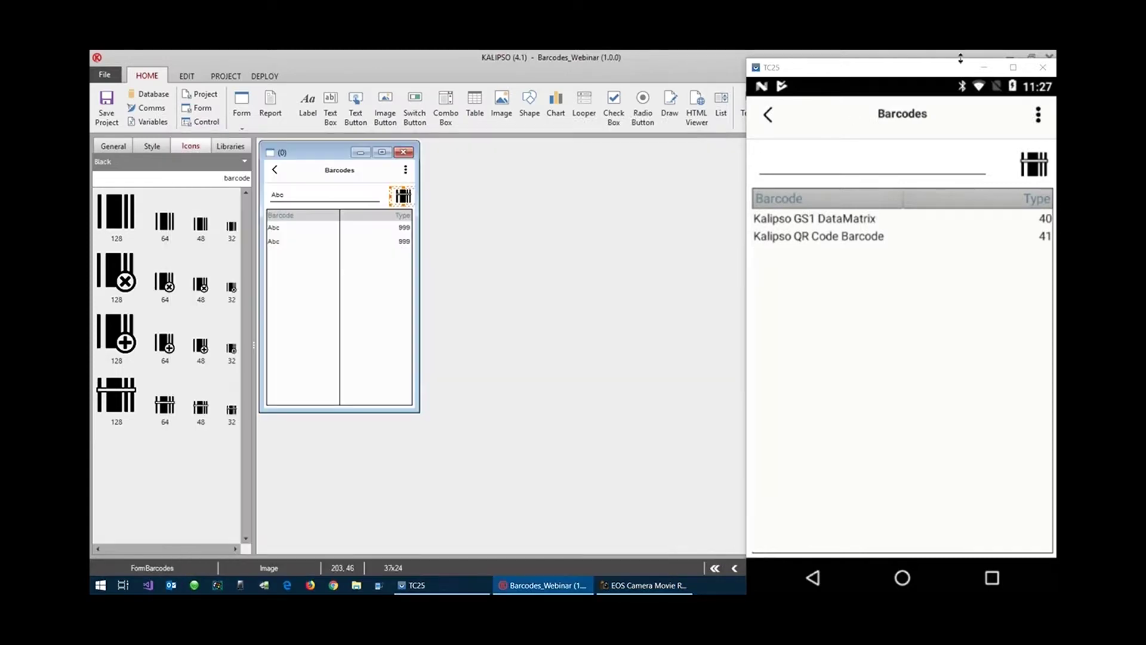
pyautogui.click(361, 177)
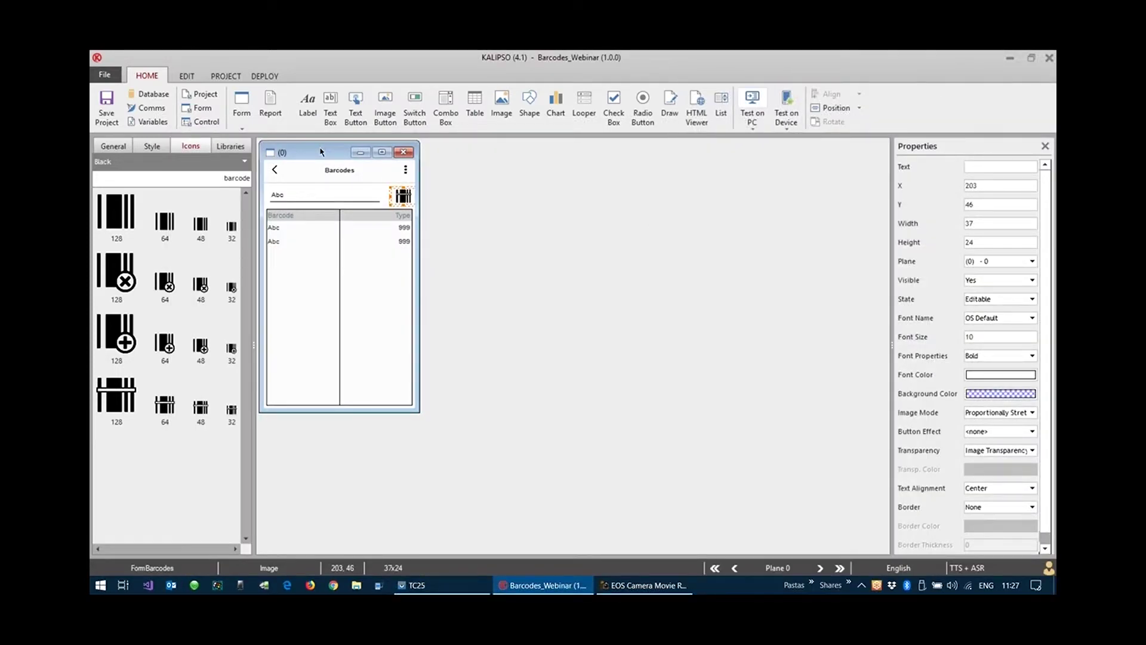
# - Uncomment Barcode Connect and Barcode Enable in the form's Open Form event and Barcode Disconnect in its Close Form event
pyautogui.doubleClick(321, 152)
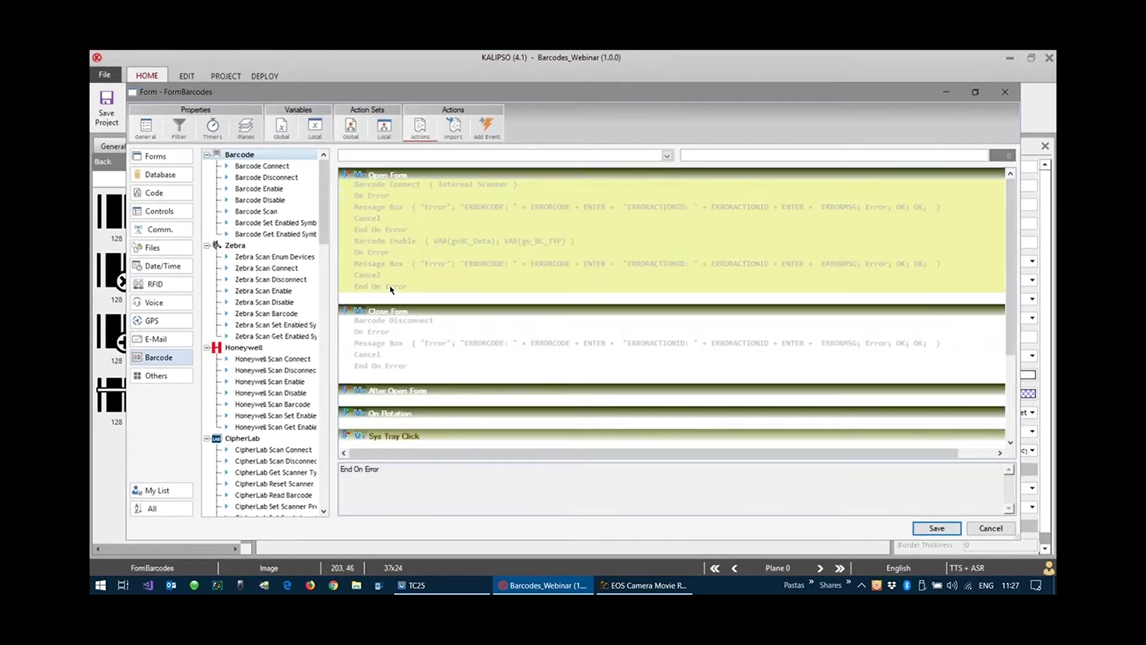
pyautogui.click(410, 232)
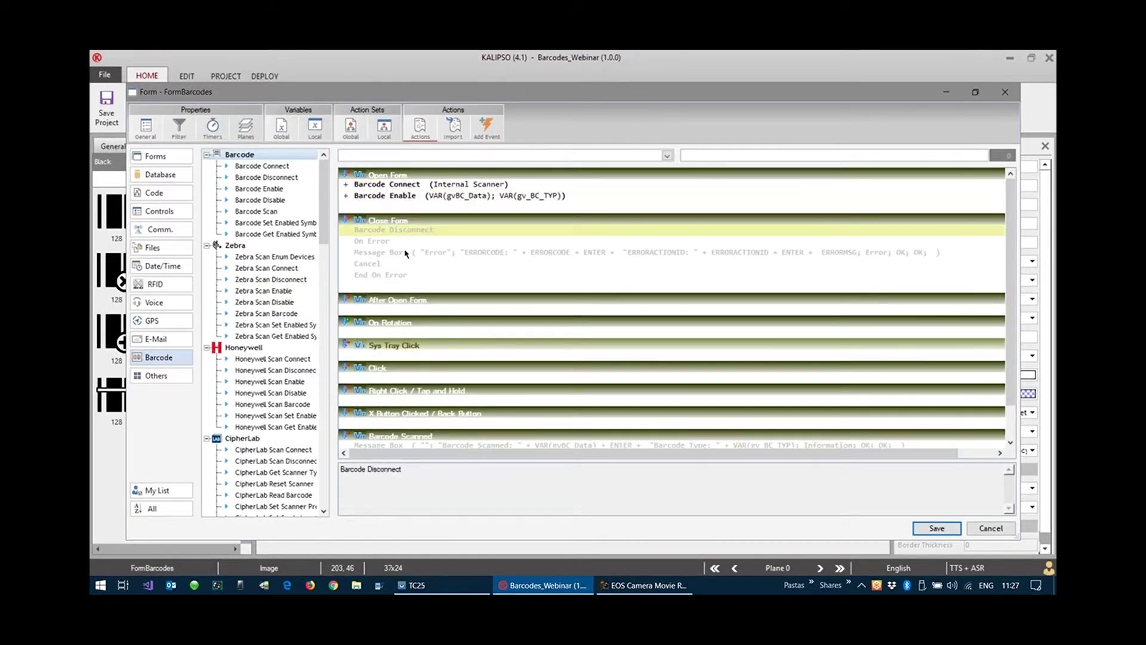
pyautogui.click(409, 185)
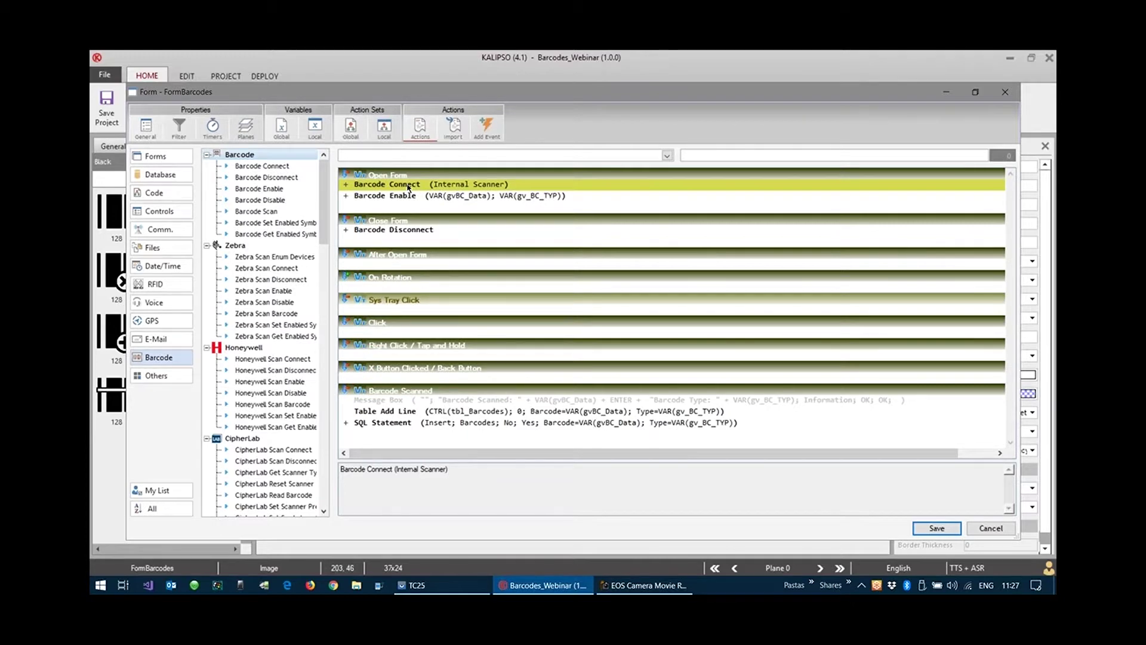
pyautogui.rightClick(409, 187)
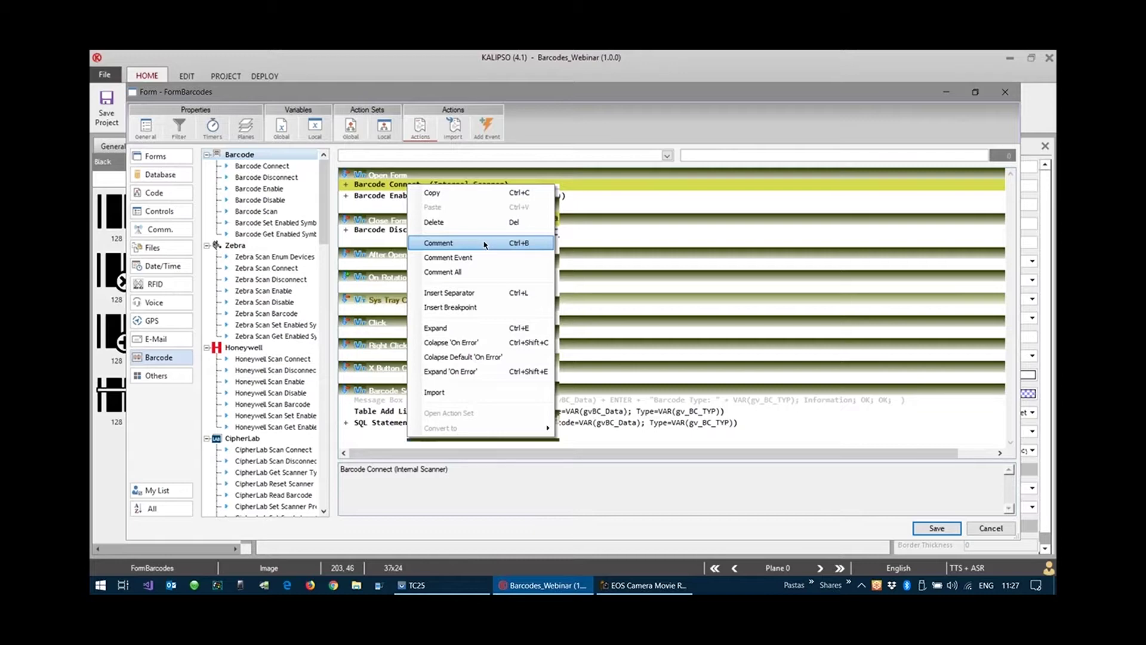
pyautogui.click(612, 227)
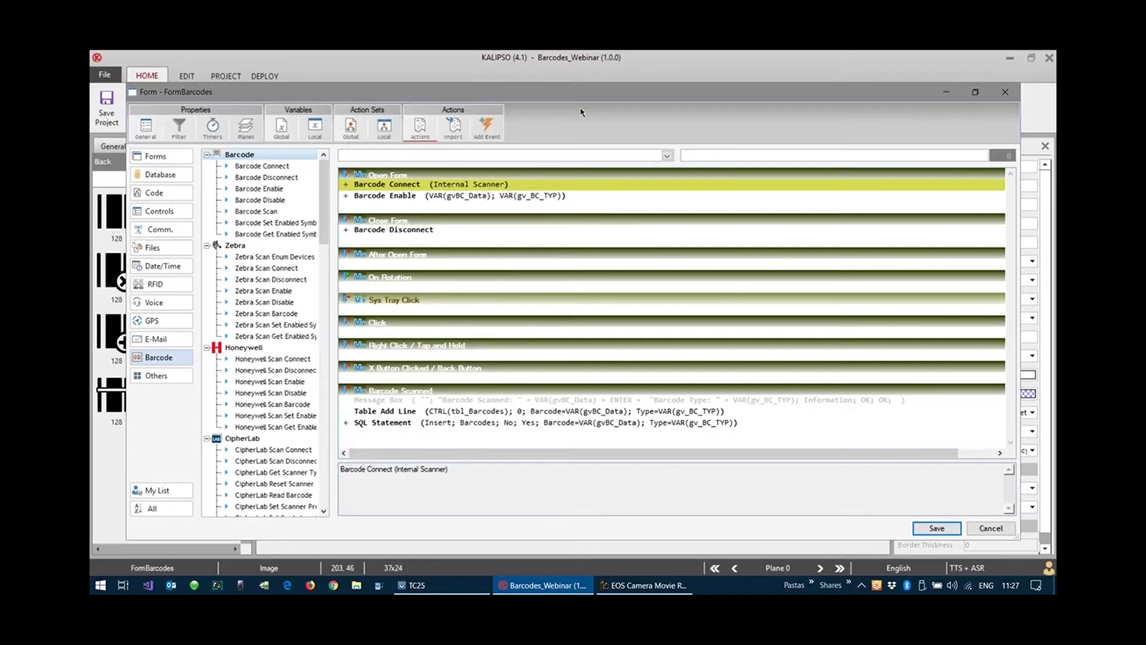
# - Add a Barcode Set Enabled Symbologies action with fixed symbology QR Code (41) after Barcode Connect in Open Form, and save the form's actions
pyautogui.click(287, 225)
pyautogui.doubleClick(287, 223)
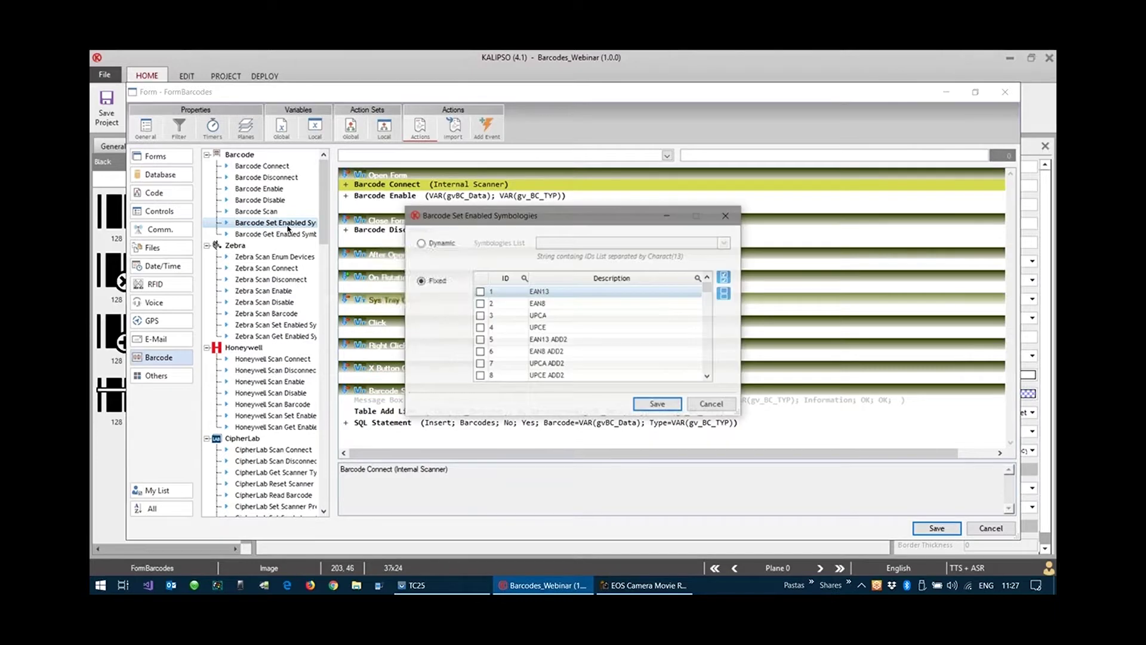
pyautogui.scroll(-5, 540, 350)
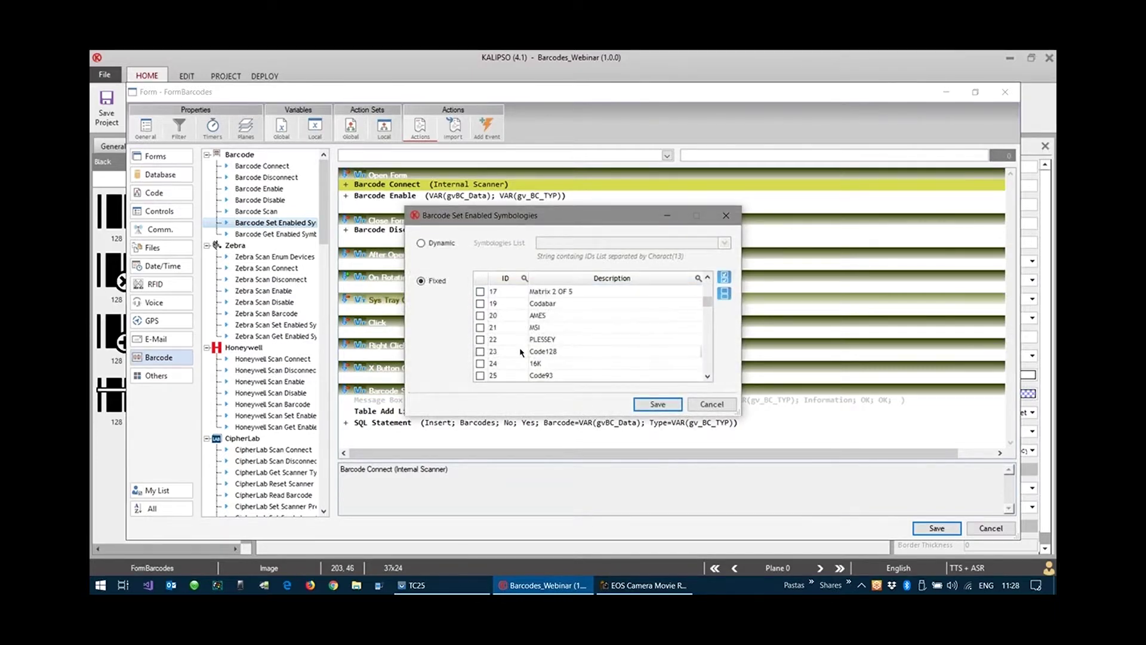
pyautogui.scroll(-3, 514, 346)
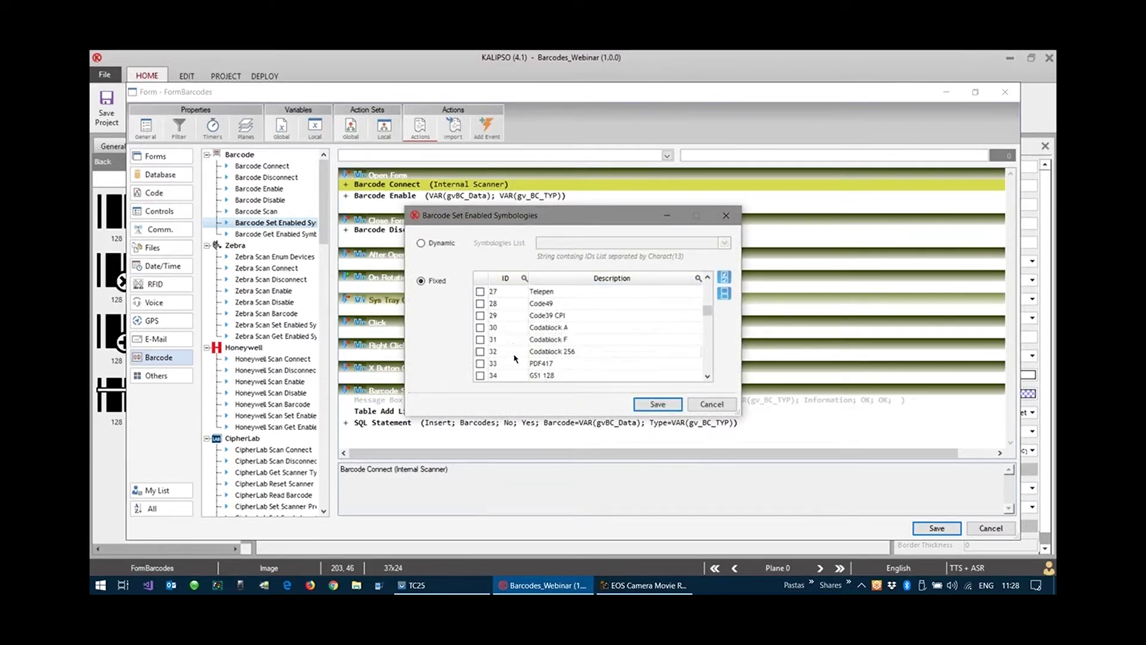
pyautogui.scroll(-4, 515, 357)
pyautogui.scroll(-3, 515, 358)
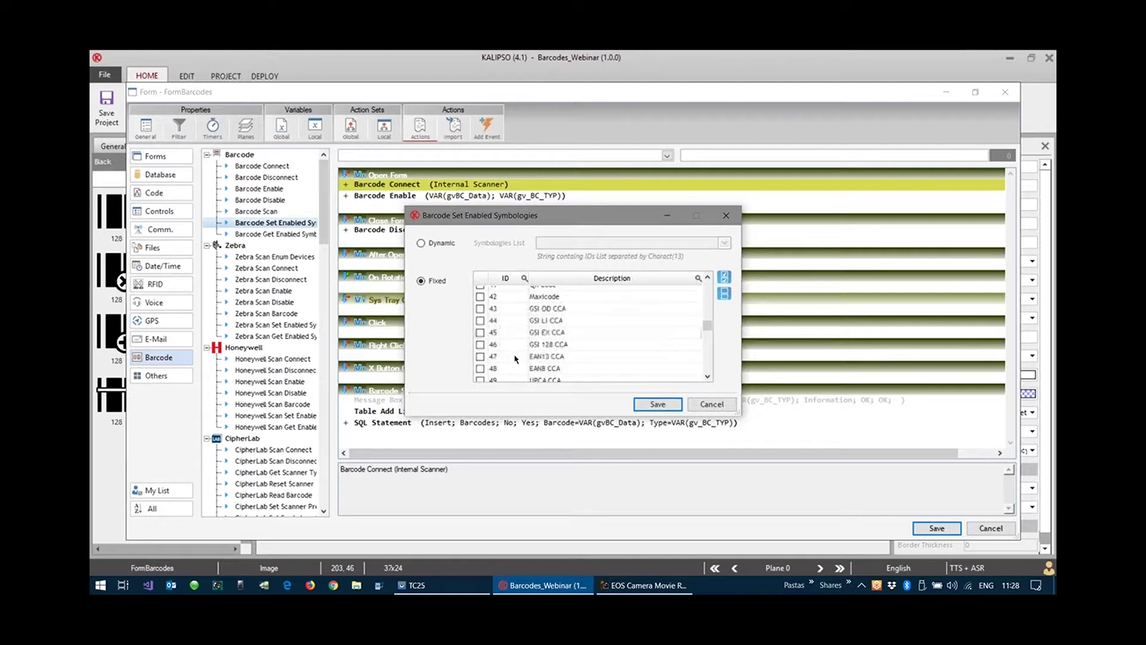
pyautogui.scroll(3, 517, 349)
pyautogui.click(480, 316)
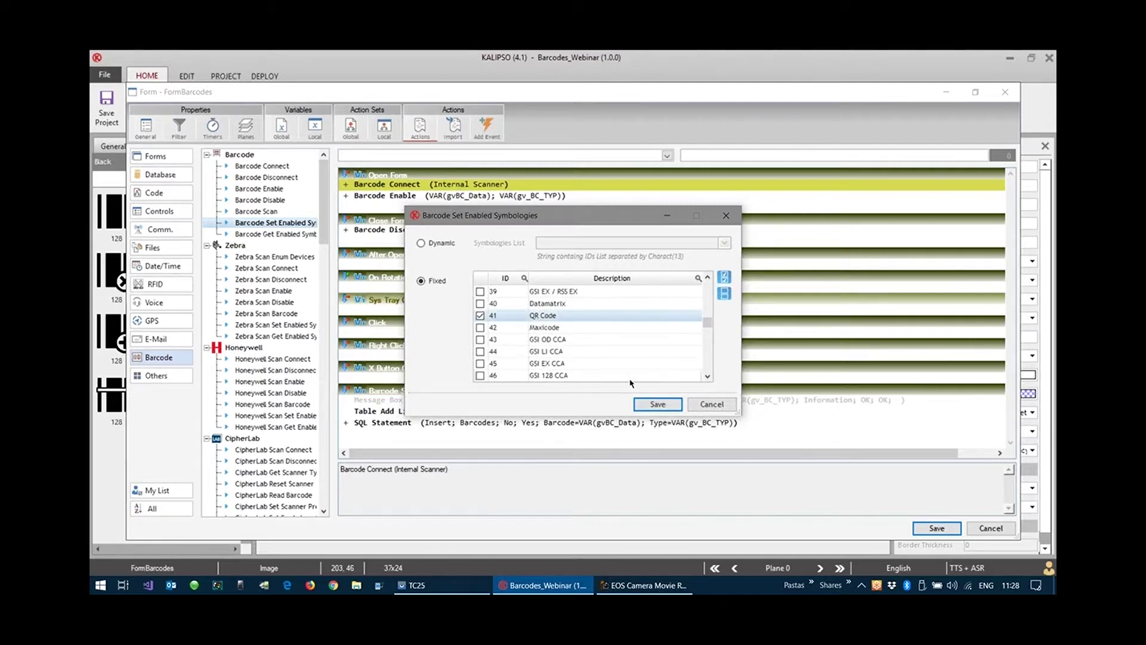
pyautogui.click(653, 404)
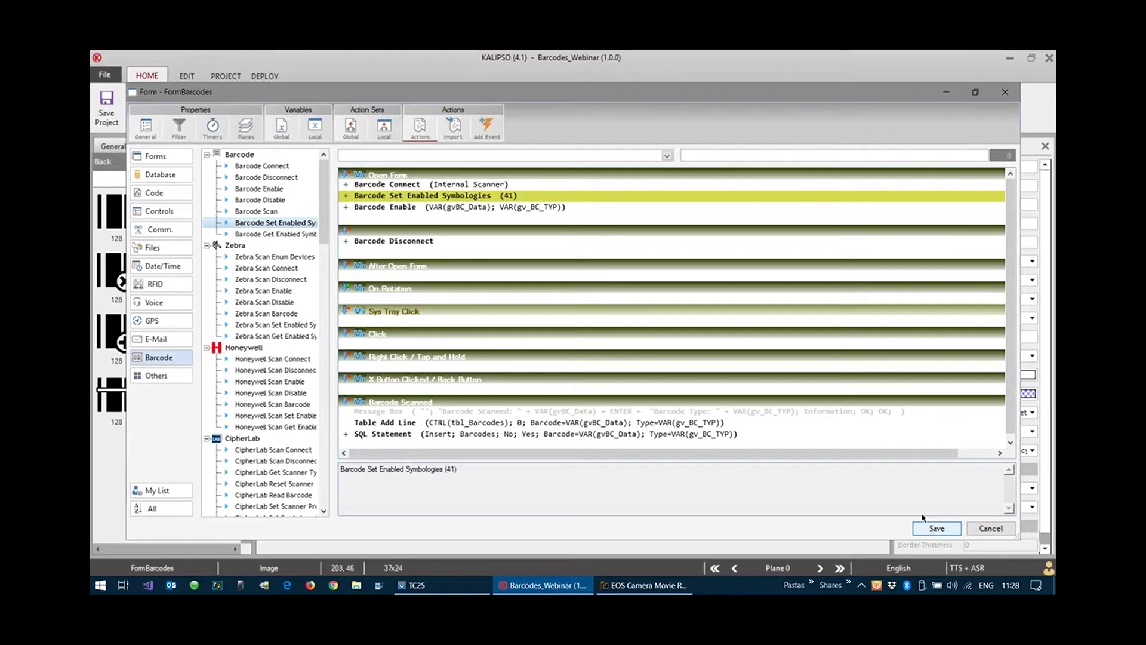
pyautogui.press('Return')
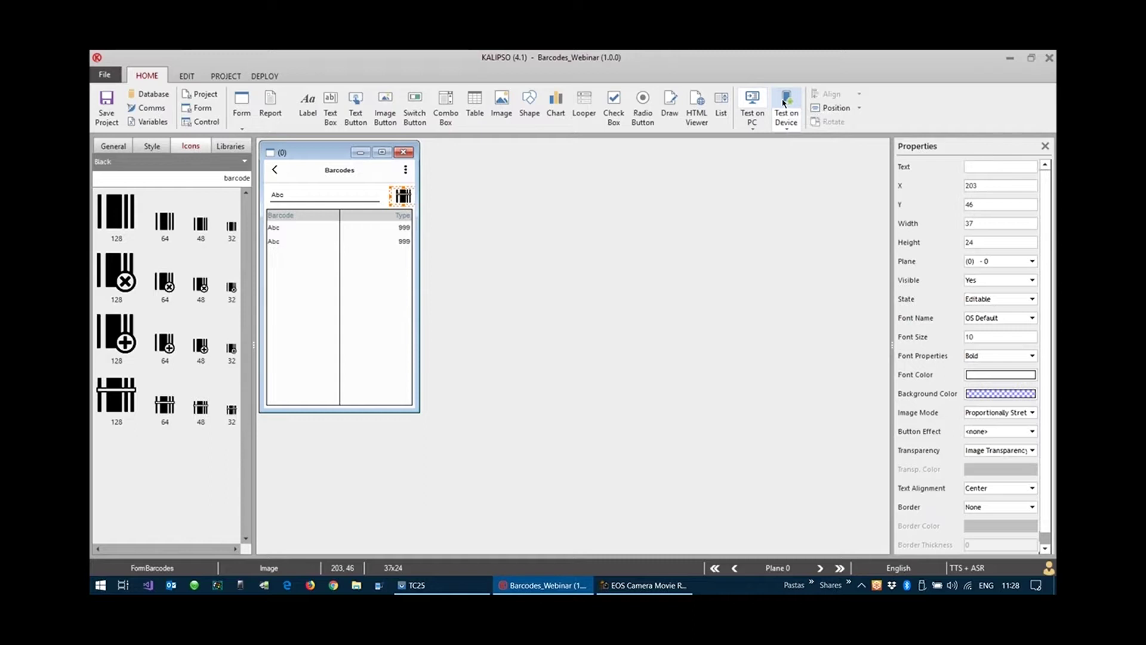
# - Deploy the project to the Android device, test scanning on the TC25 beside the EOS camera view, and hide both views
pyautogui.click(783, 103)
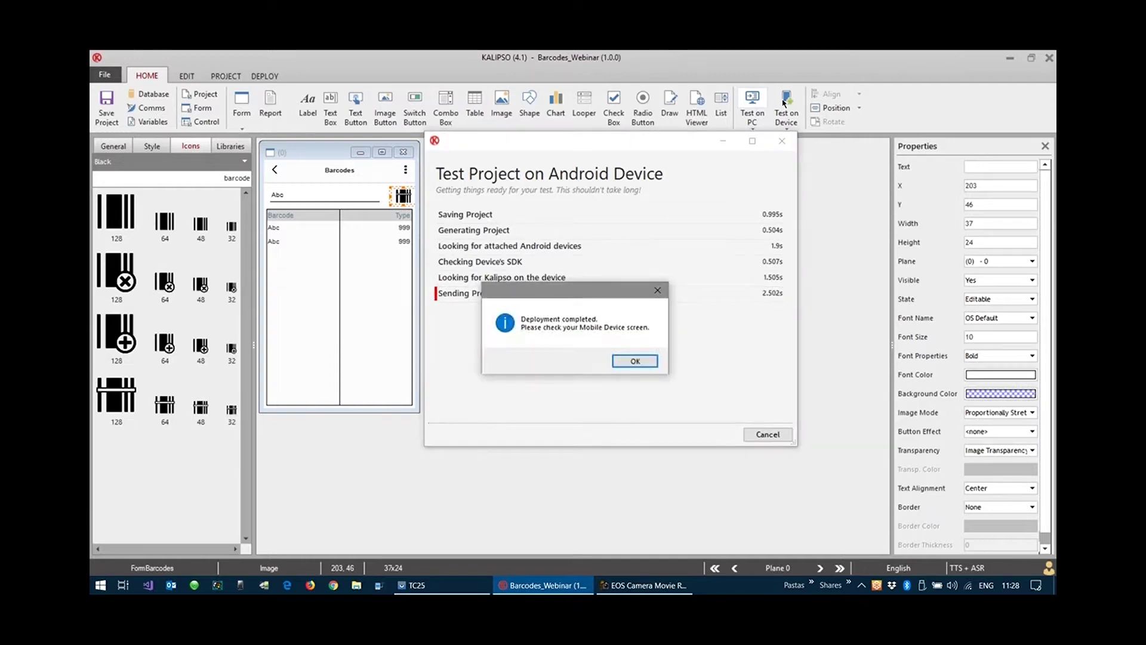
pyautogui.press('Return')
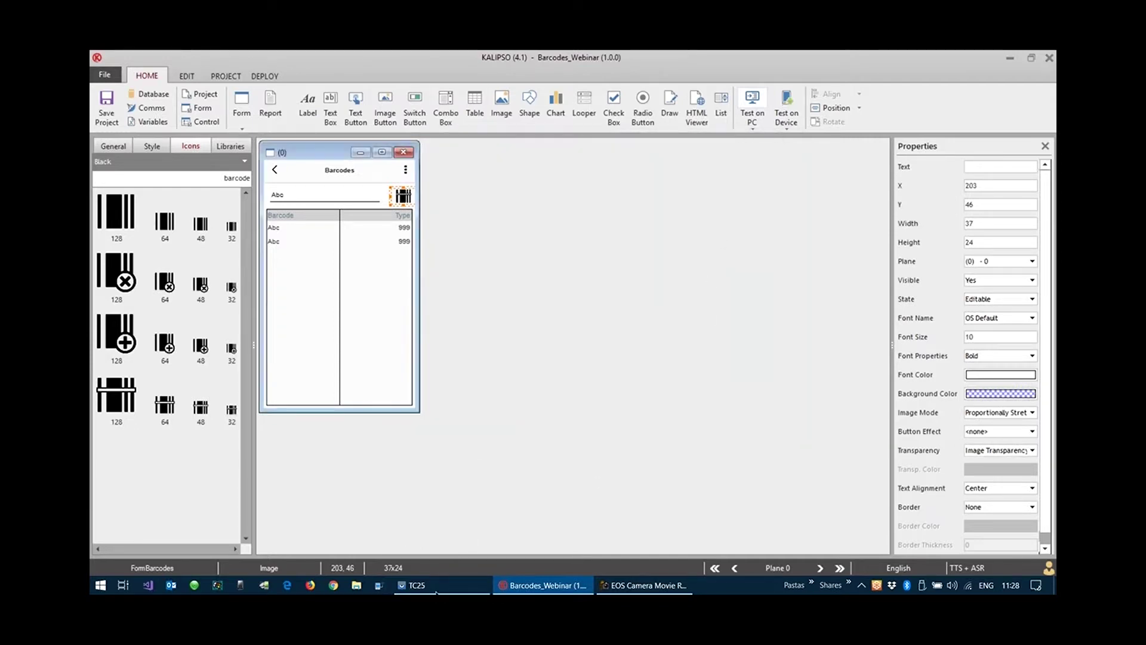
pyautogui.click(648, 585)
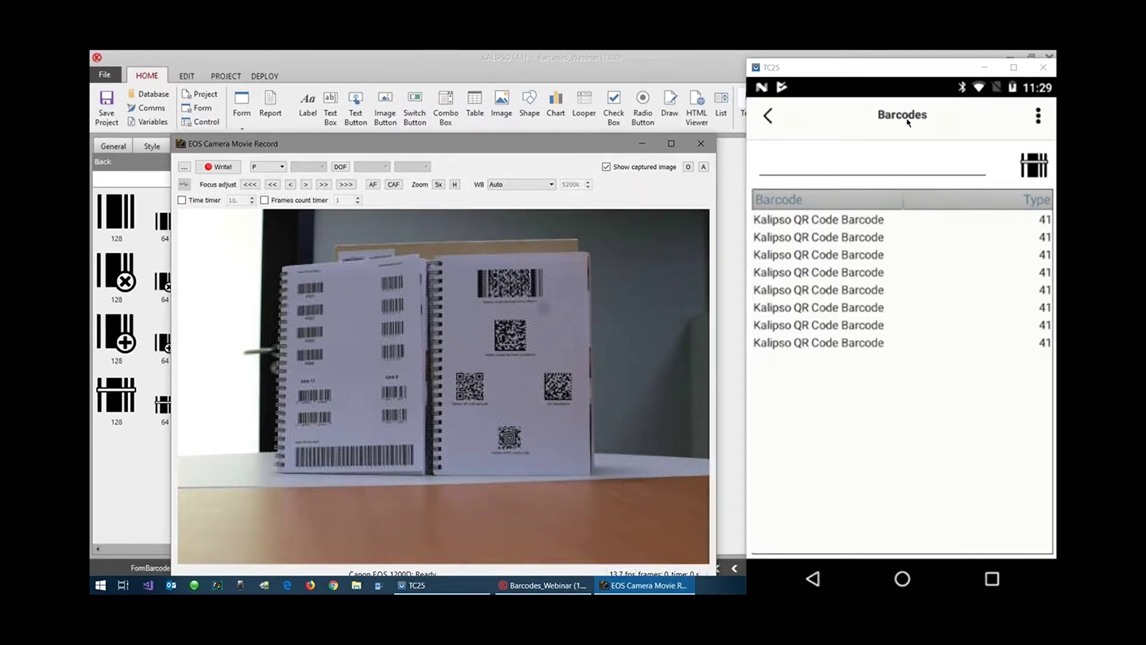
pyautogui.click(978, 71)
pyautogui.click(979, 70)
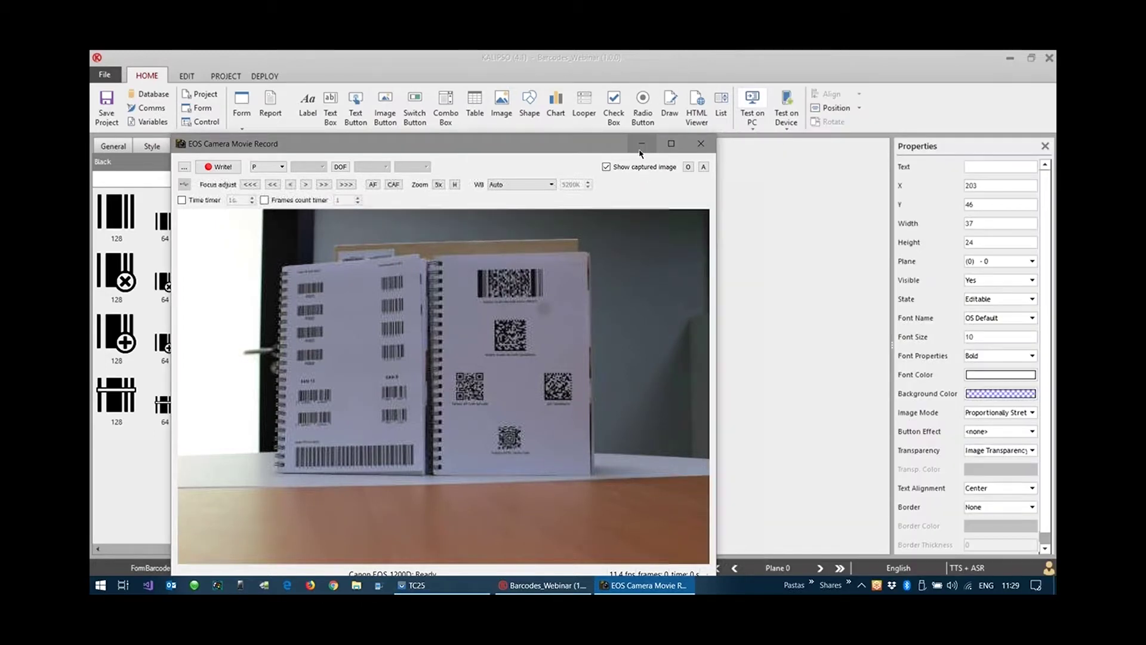
pyautogui.click(642, 143)
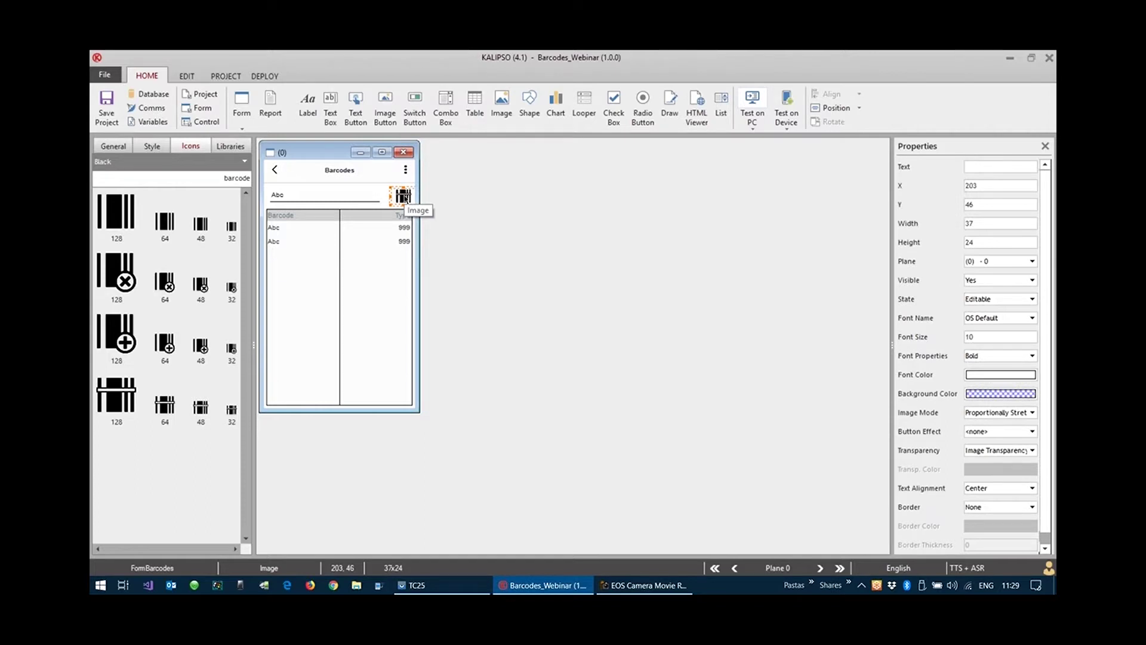
# - Reopen the form's actions and examine the generic Barcode actions alongside the manufacturer-specific groups from Zebra through Baracoda
pyautogui.doubleClick(381, 190)
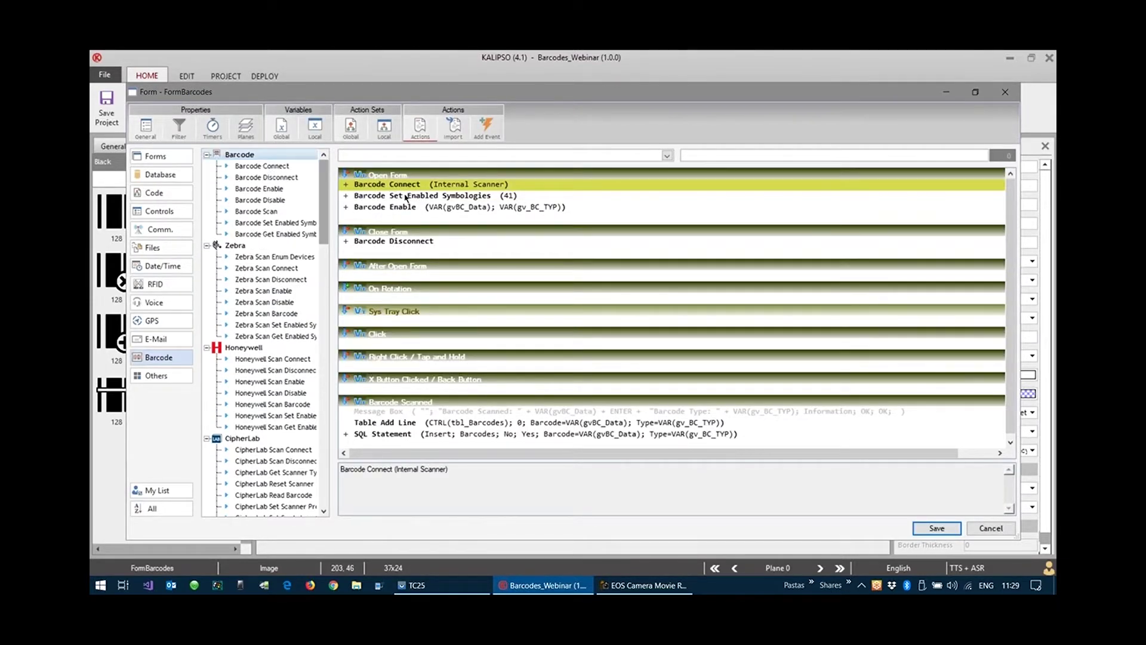
pyautogui.click(406, 197)
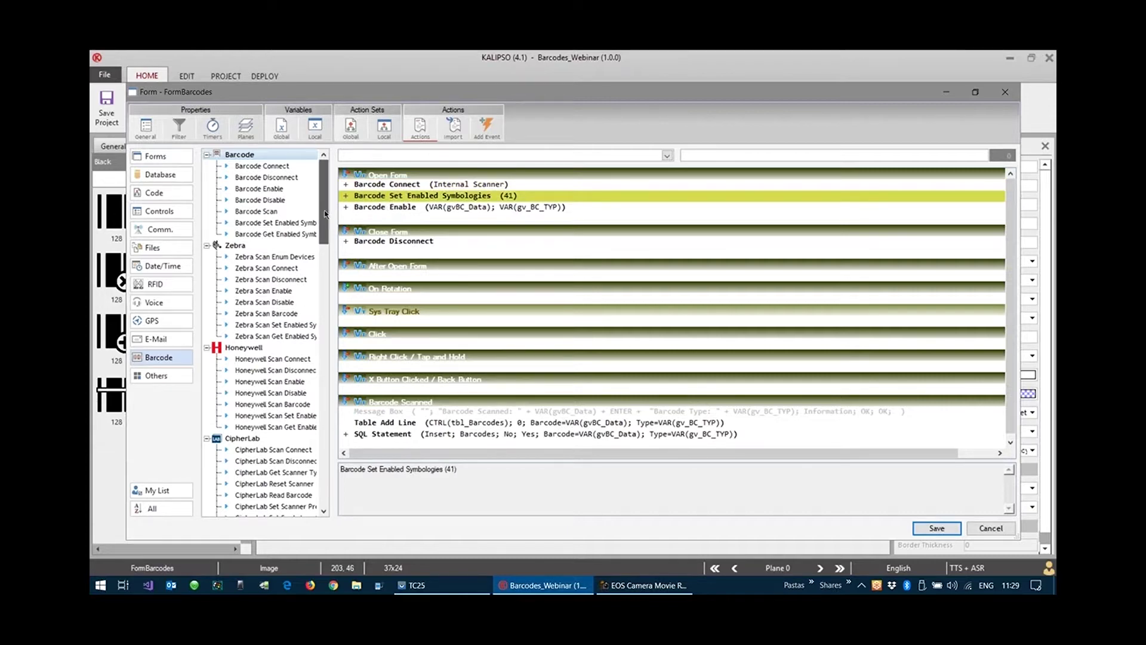
pyautogui.scroll(-1, 322, 203)
pyautogui.scroll(1, 321, 198)
pyautogui.moveTo(322, 192)
pyautogui.mouseDown()
pyautogui.moveTo(317, 468)
pyautogui.moveTo(328, 187)
pyautogui.mouseUp()
pyautogui.moveTo(326, 205); pyautogui.dragTo(330, 336)
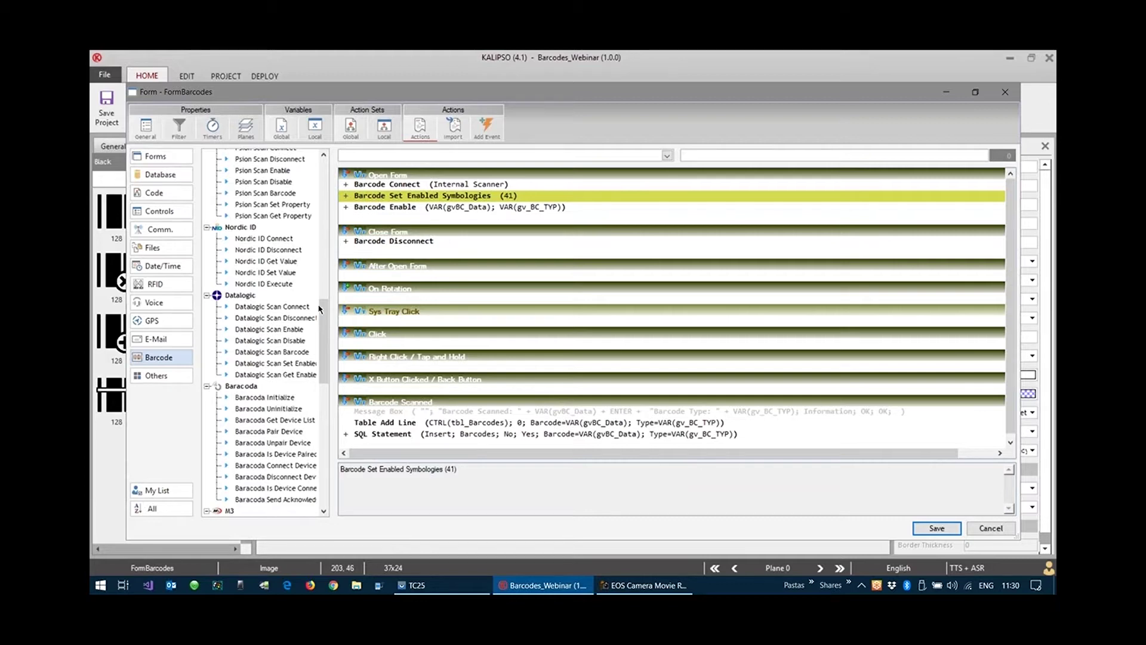
pyautogui.moveTo(322, 308); pyautogui.dragTo(339, 243)
pyautogui.scroll(8, 278, 203)
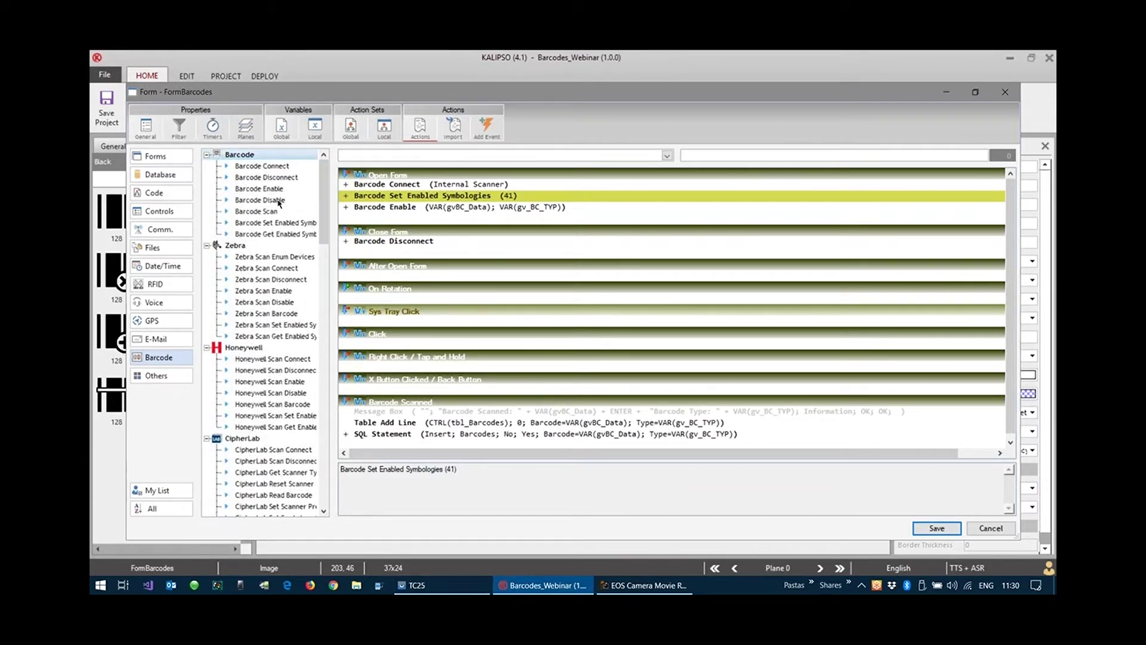
pyautogui.click(278, 167)
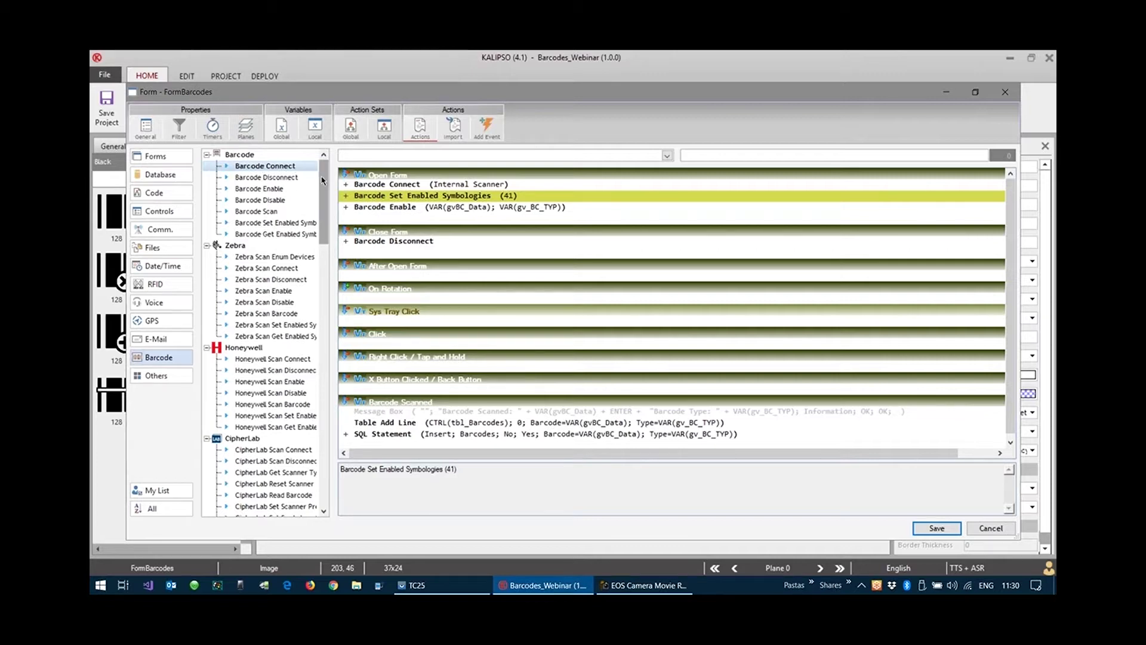
pyautogui.moveTo(322, 179)
pyautogui.mouseDown()
pyautogui.moveTo(319, 449)
pyautogui.moveTo(325, 256)
pyautogui.moveTo(339, 222)
pyautogui.moveTo(325, 179)
pyautogui.mouseUp()
pyautogui.scroll(-10, 318, 303)
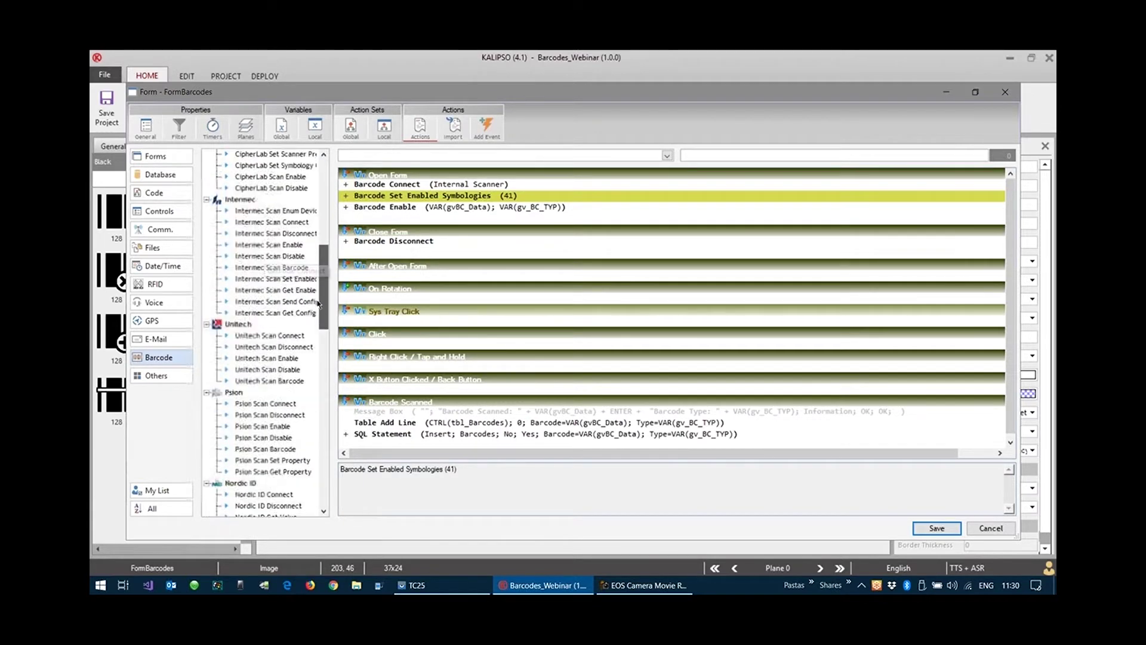
pyautogui.moveTo(318, 304); pyautogui.dragTo(337, 216)
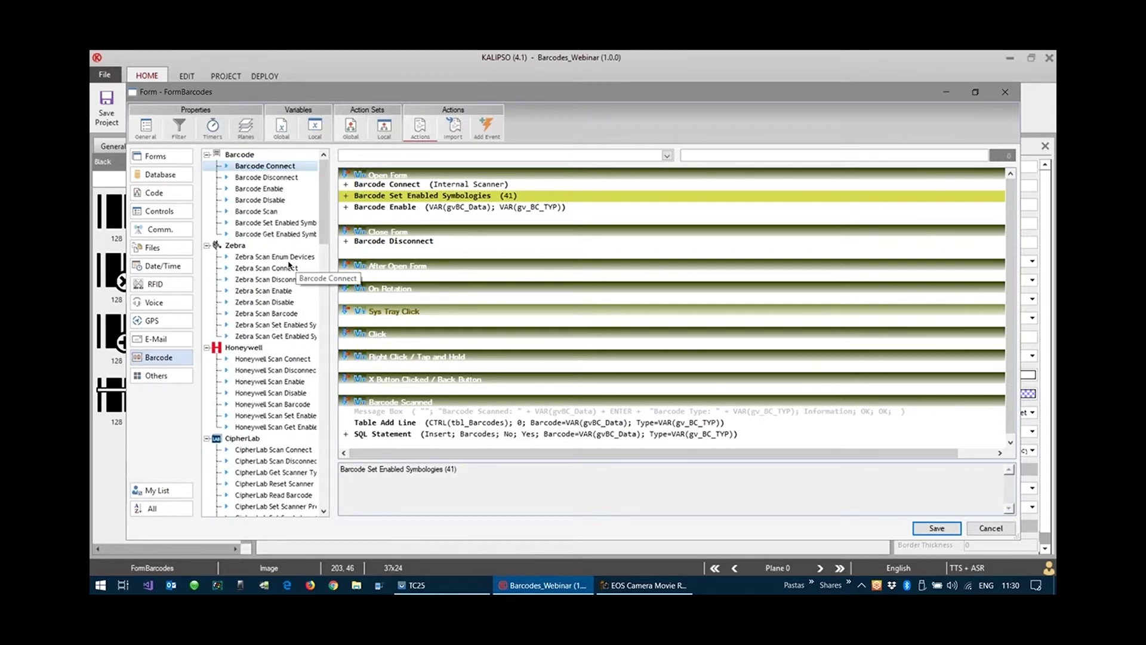
# - Examine Intermec's Get Configuration Value, Send Configuration Command and Enum Devices scan actions, and close the form's actions with saving
pyautogui.scroll(-1, 322, 206)
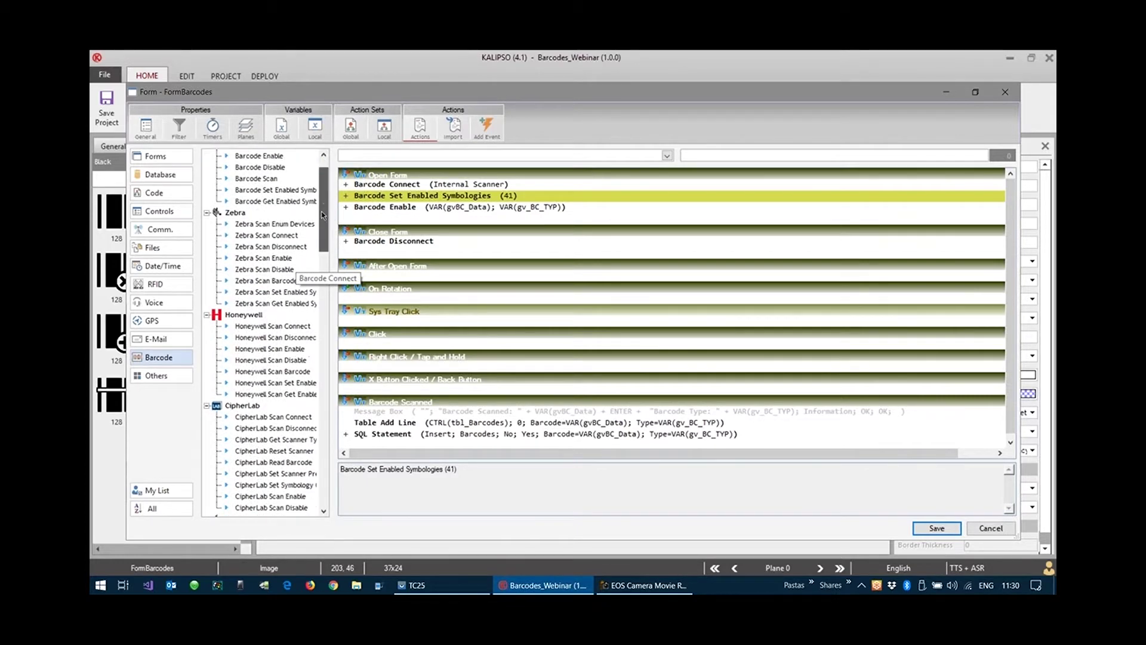
pyautogui.moveTo(322, 215); pyautogui.dragTo(337, 258)
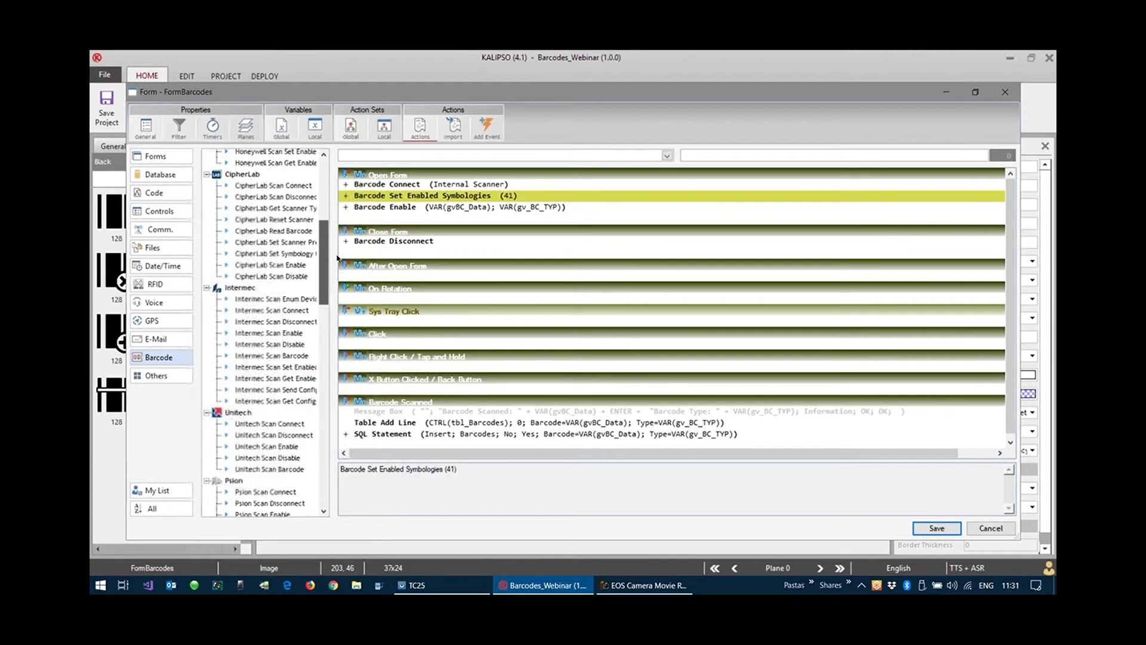
pyautogui.click(278, 400)
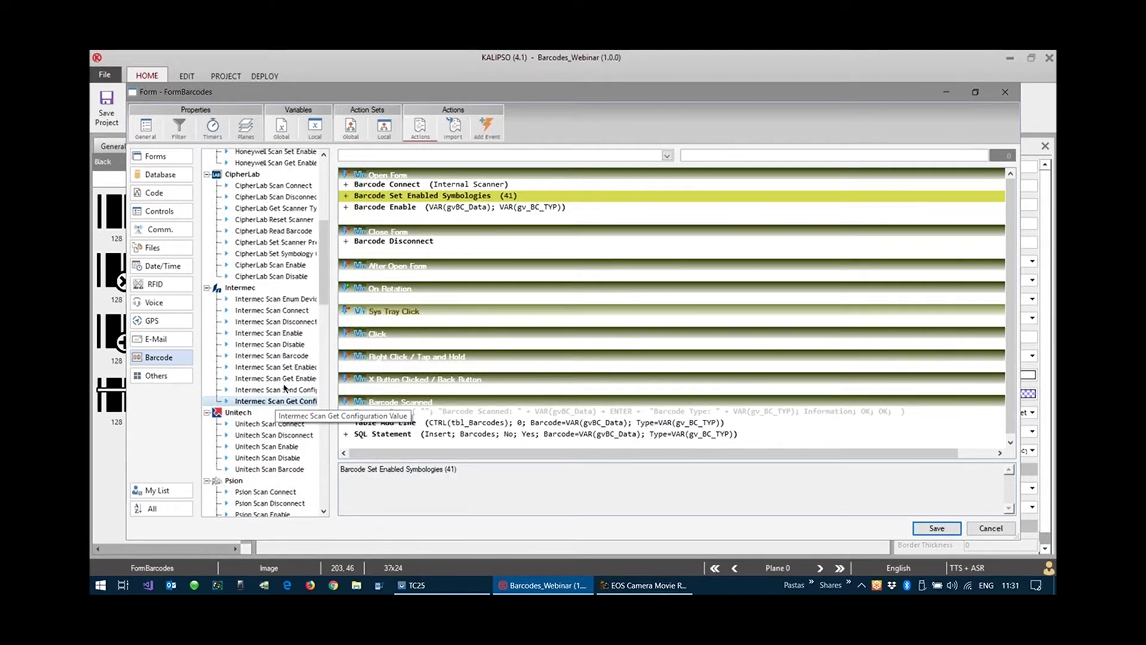
pyautogui.click(286, 389)
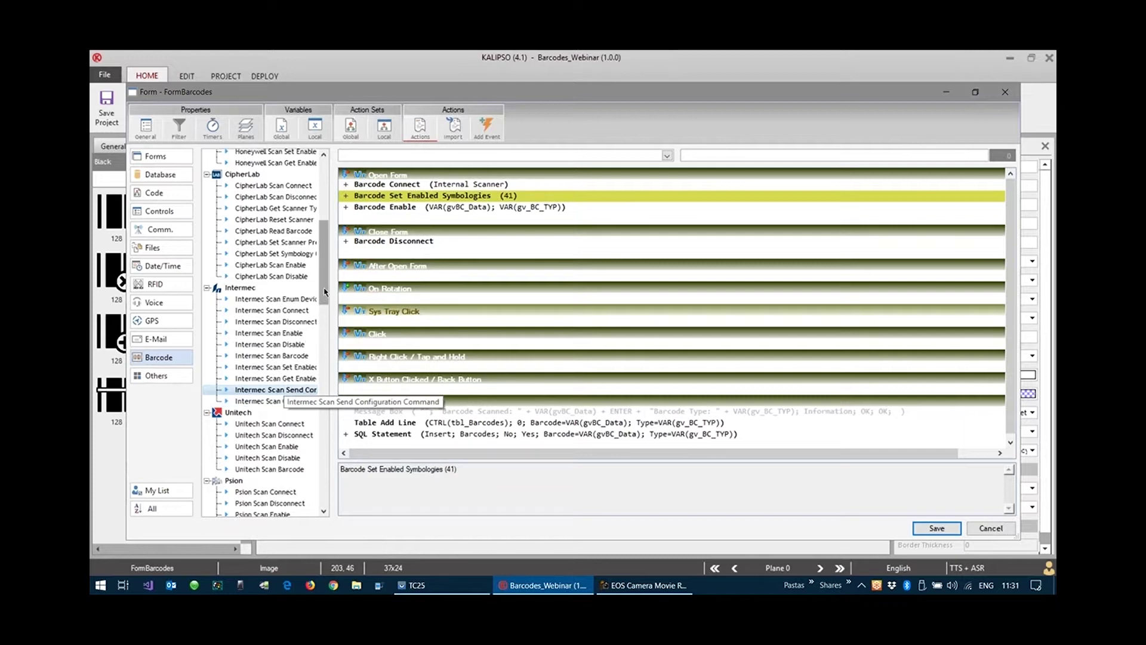
pyautogui.click(297, 300)
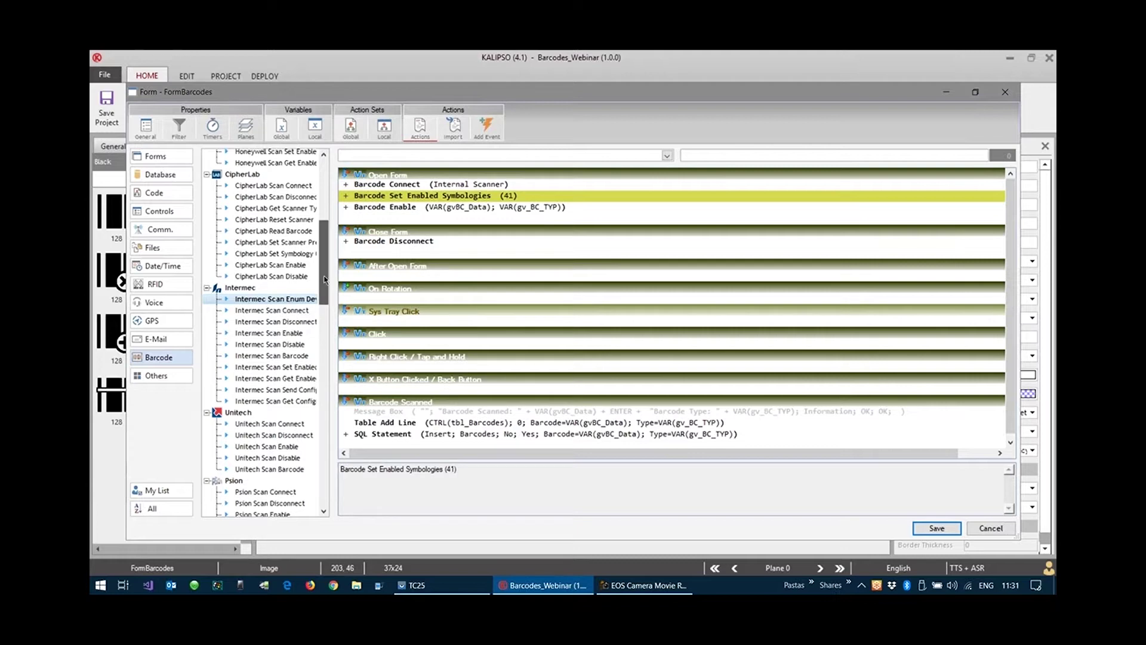
pyautogui.moveTo(324, 272); pyautogui.dragTo(326, 207)
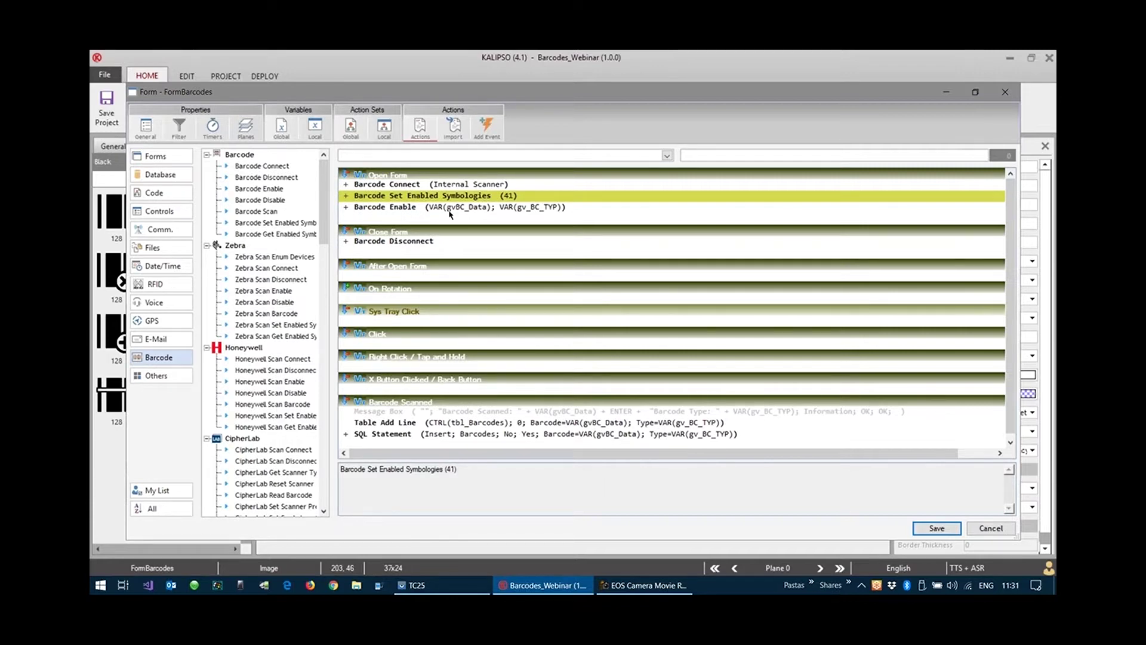
pyautogui.click(930, 528)
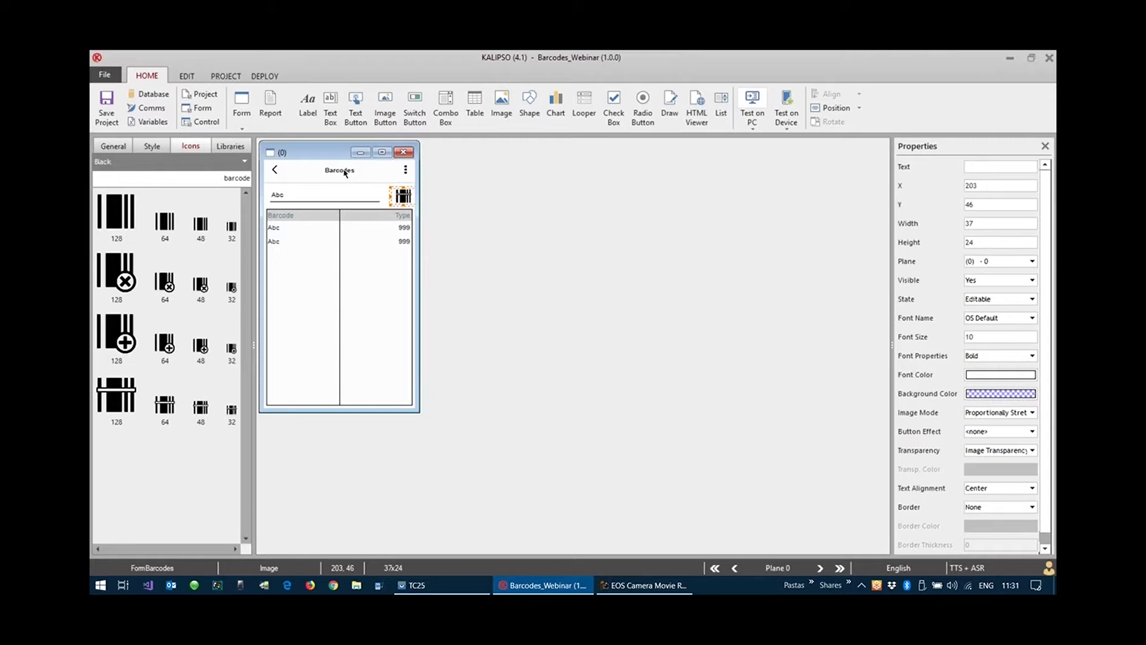
# - Review the form's barcode events again, highlighting Barcode Disconnect in Close Form, and return to the designer with the actions saved
pyautogui.moveTo(333, 153)
pyautogui.mouseDown()
pyautogui.moveTo(342, 155)
pyautogui.moveTo(332, 154)
pyautogui.mouseUp()
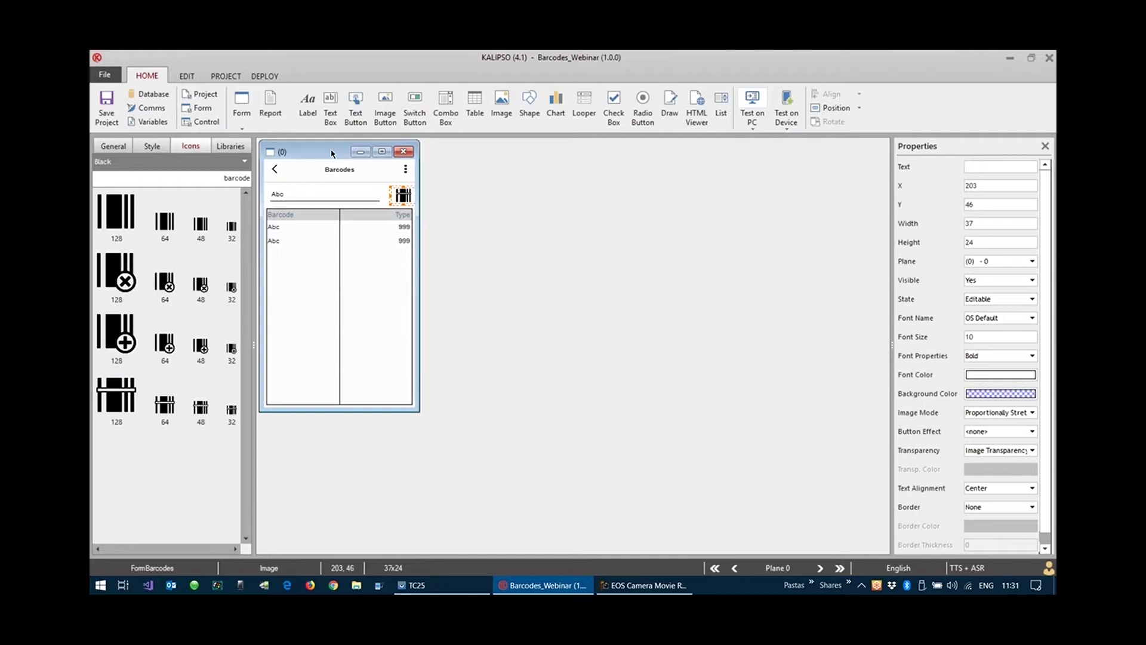
pyautogui.doubleClick(332, 154)
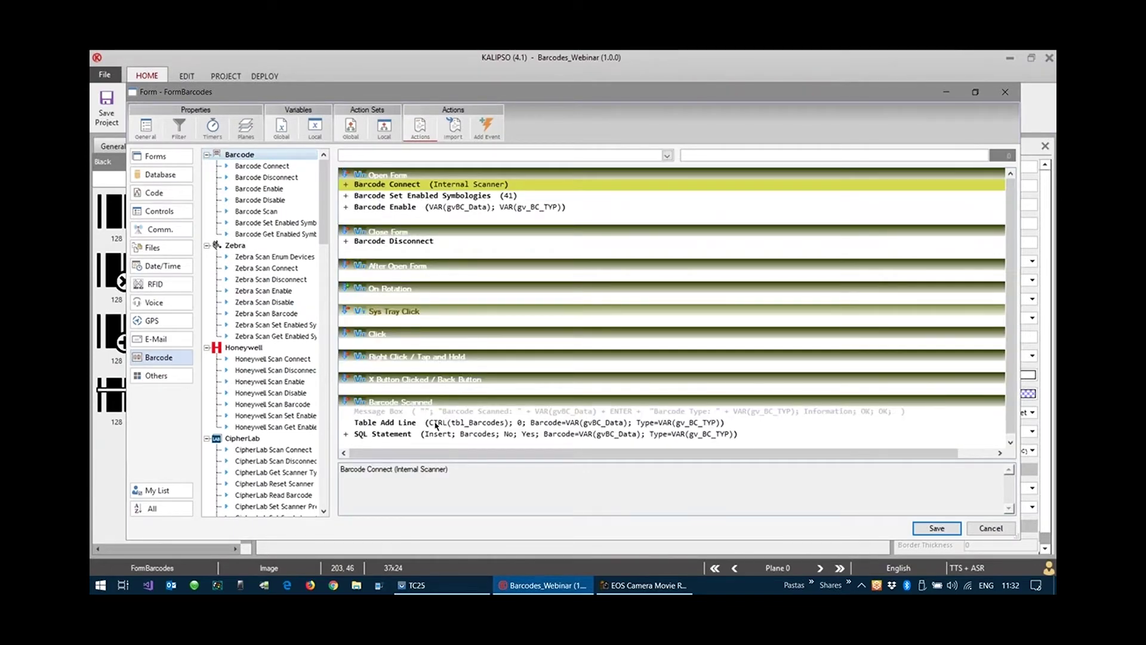
pyautogui.click(449, 243)
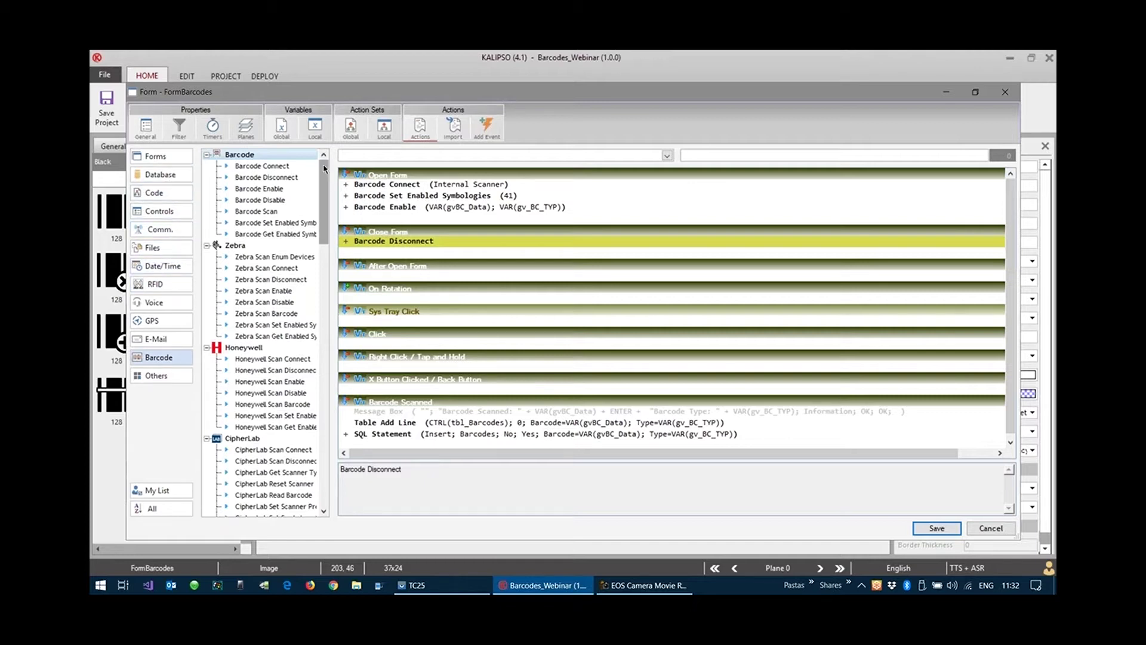
pyautogui.moveTo(325, 168)
pyautogui.mouseDown()
pyautogui.moveTo(309, 469)
pyautogui.moveTo(324, 155)
pyautogui.mouseUp()
pyautogui.click(935, 529)
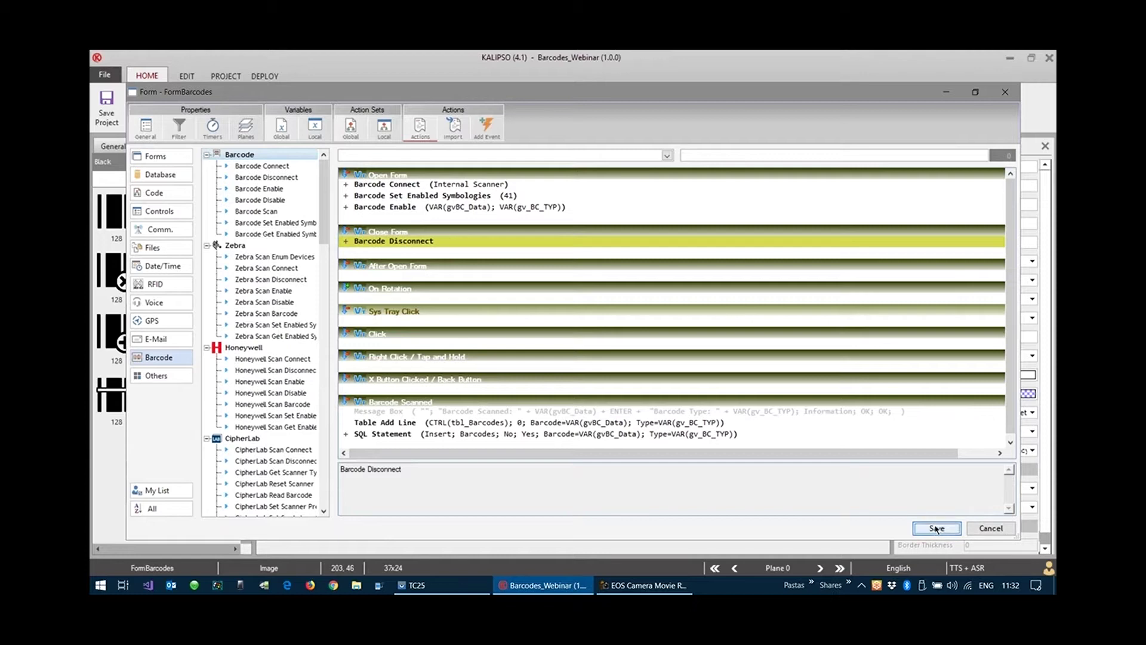
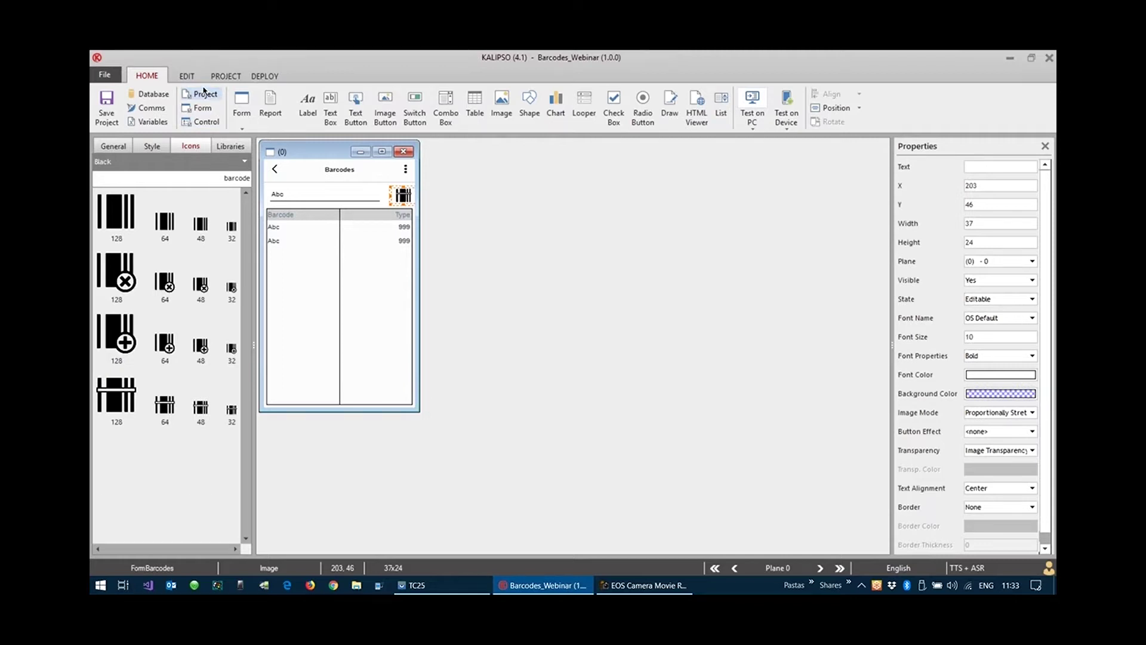
# - Set the project's Android ZXing Mode to Installed ZXing App and save the project properties
pyautogui.click(203, 93)
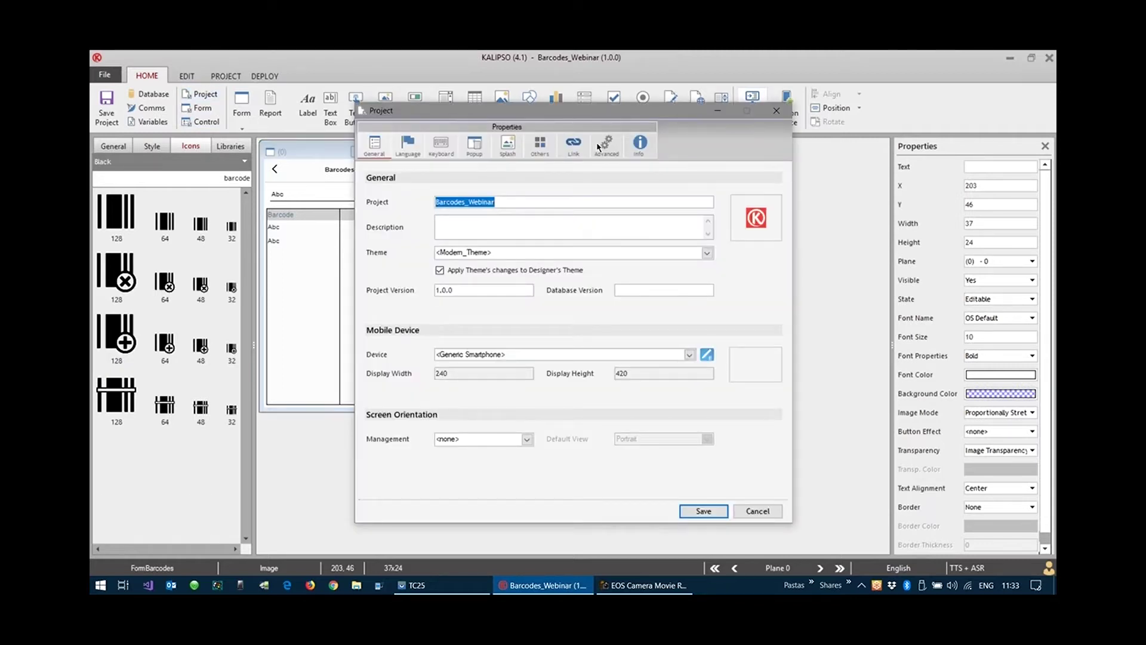
pyautogui.click(599, 146)
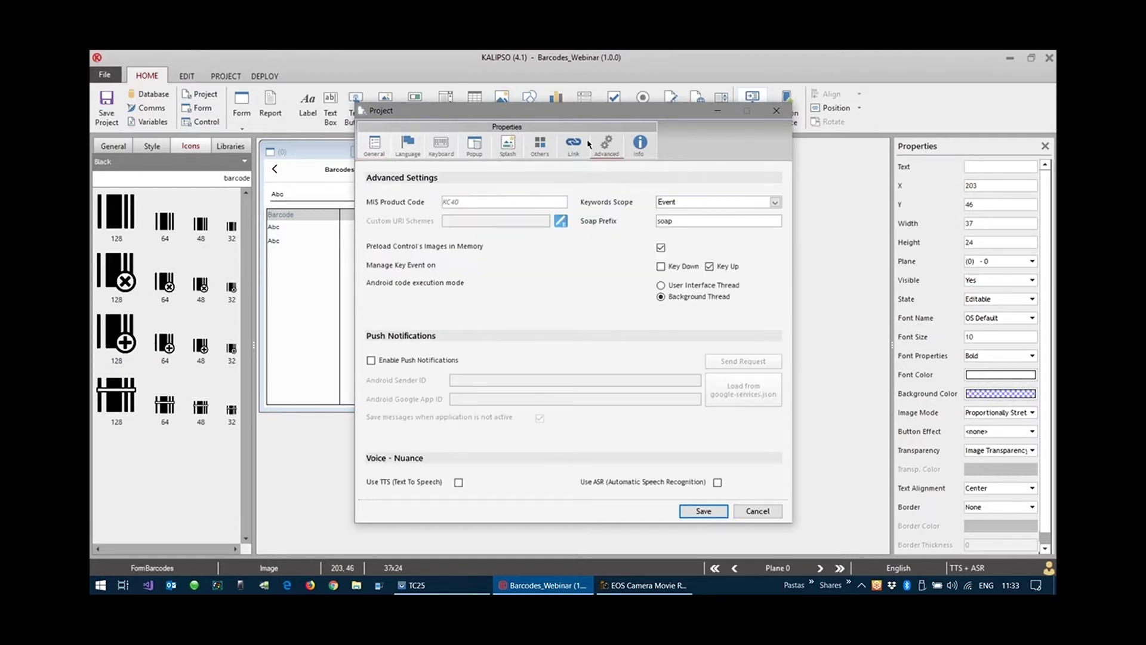
pyautogui.click(573, 145)
pyautogui.click(538, 150)
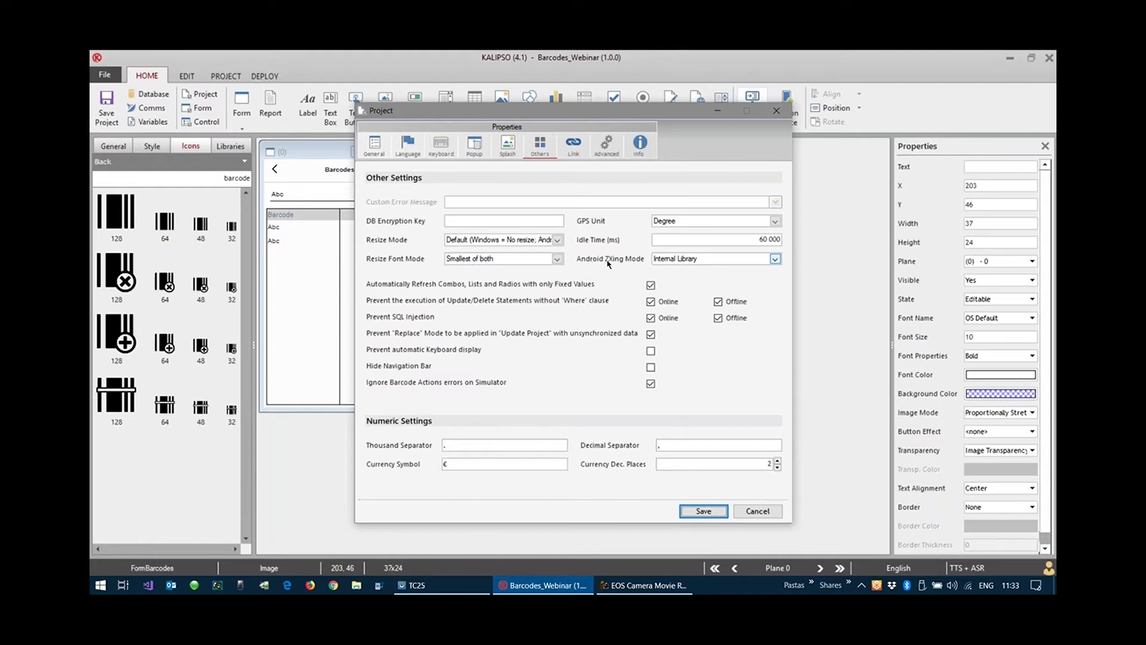
pyautogui.click(696, 260)
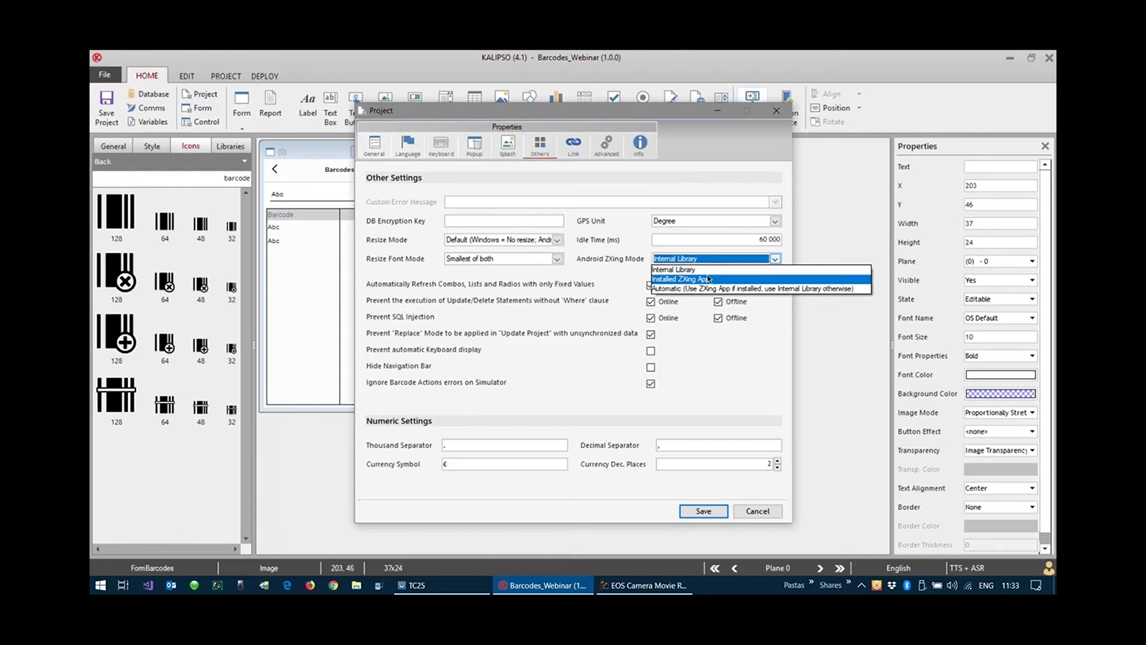
pyautogui.click(707, 279)
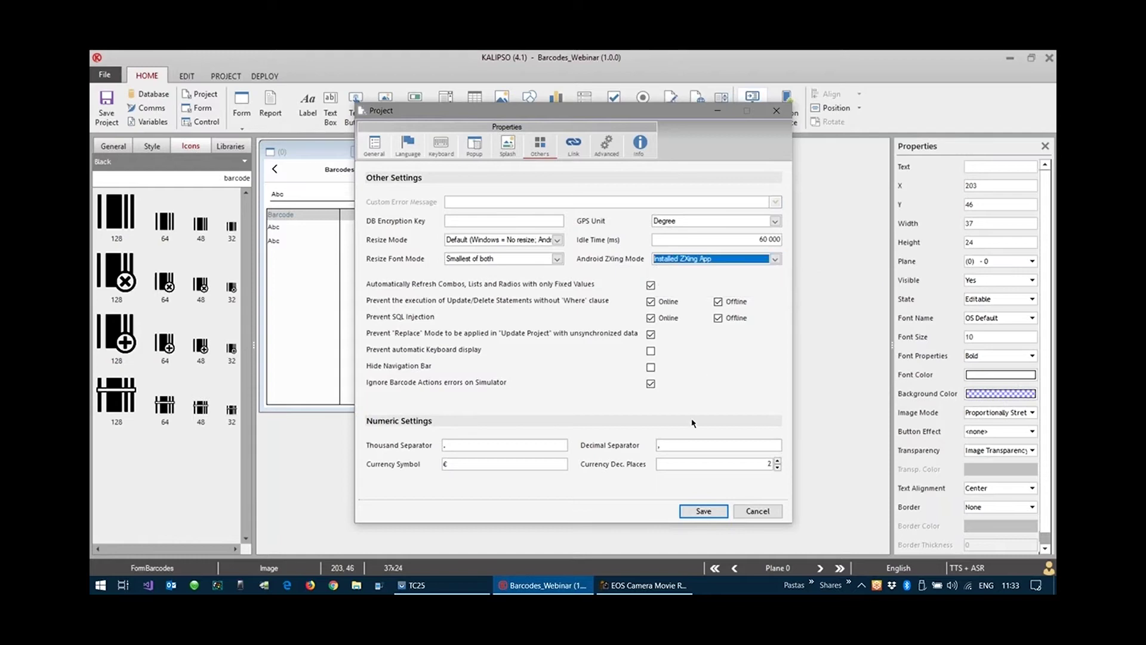
pyautogui.click(704, 512)
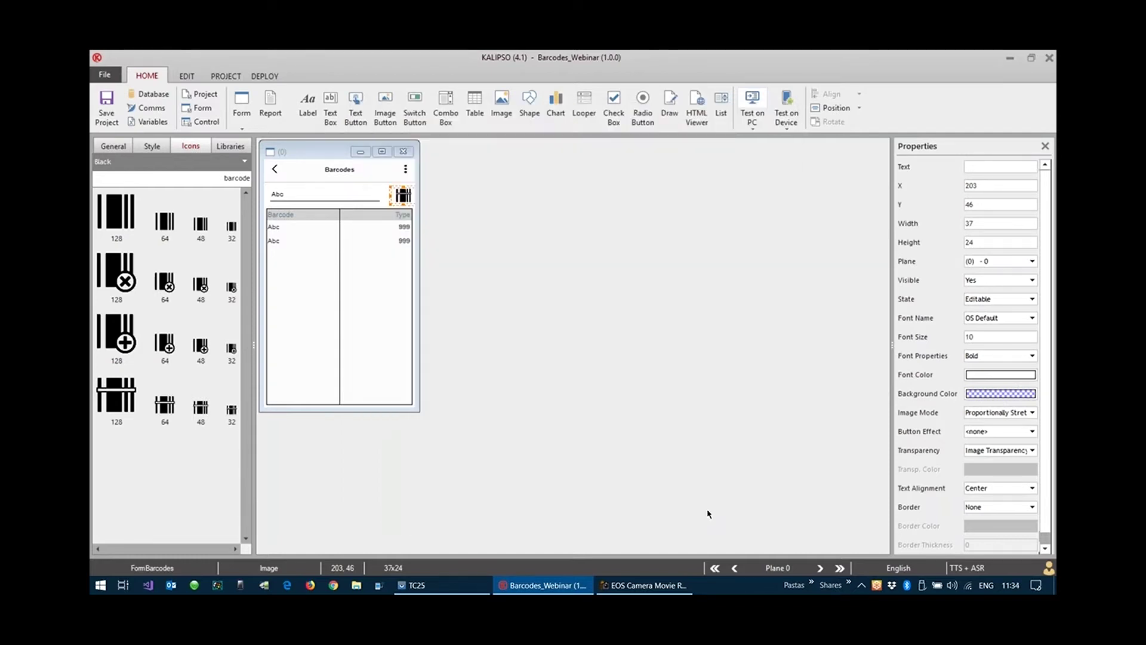
# - Switch to the TC25 device view, browse its installed apps for the barcode scanner app, and open it briefly
pyautogui.click(441, 585)
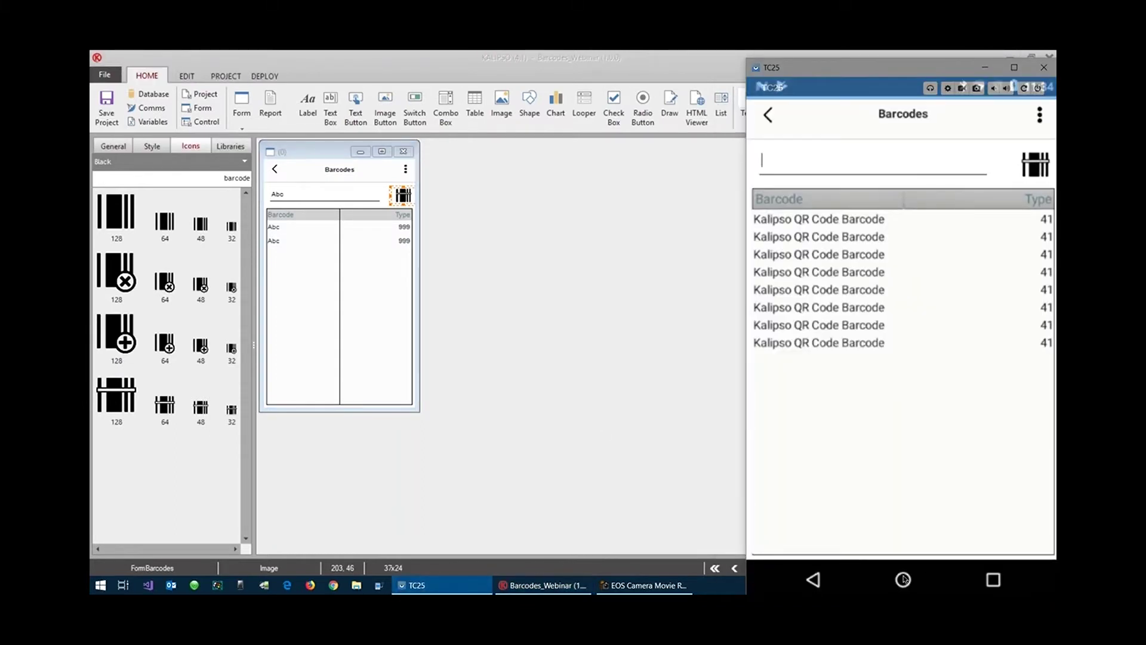
pyautogui.click(903, 579)
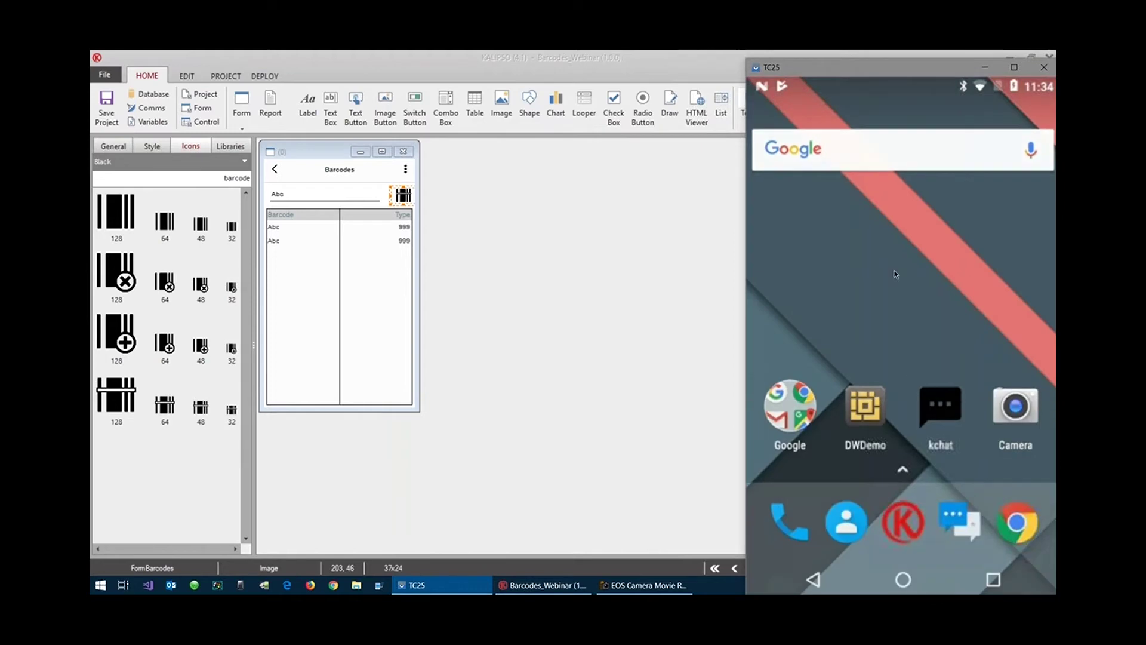
pyautogui.moveTo(860, 496); pyautogui.dragTo(852, 391)
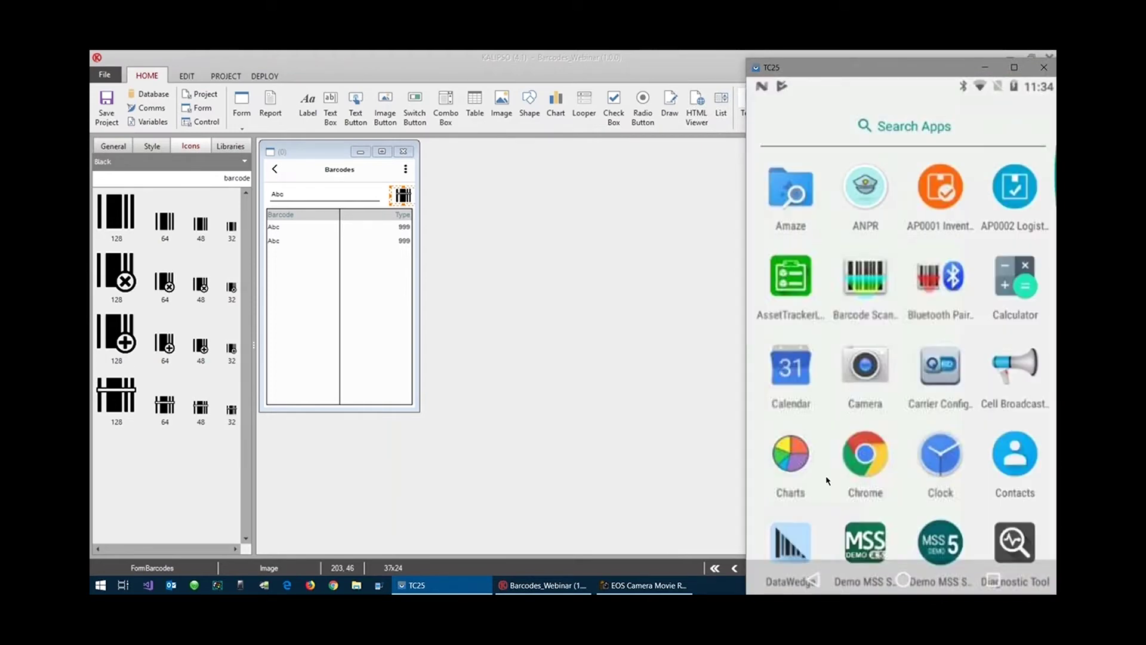
pyautogui.scroll(-5, 826, 479)
pyautogui.scroll(-4, 827, 480)
pyautogui.scroll(-5, 826, 479)
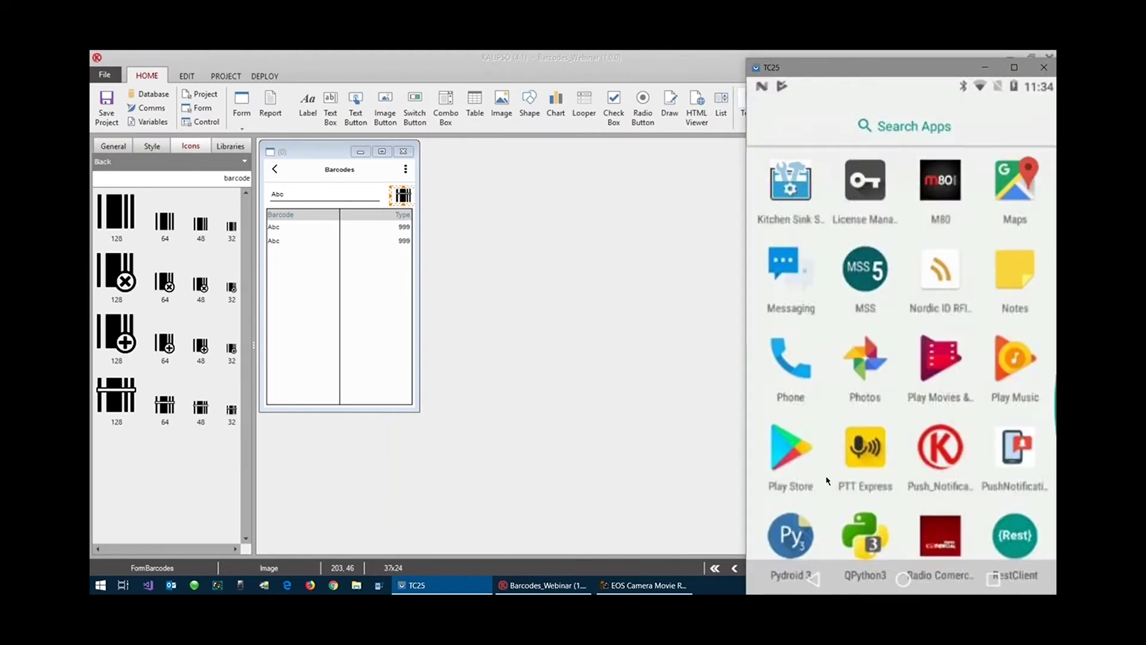
pyautogui.scroll(-5, 826, 479)
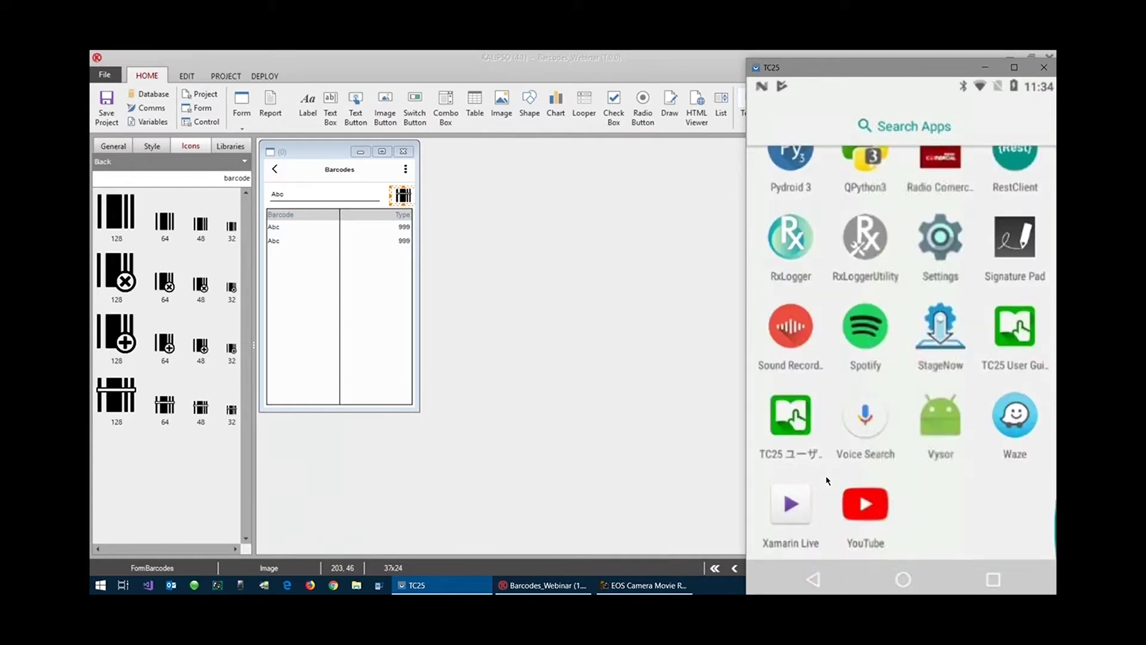
pyautogui.scroll(12, 826, 480)
pyautogui.scroll(3, 827, 480)
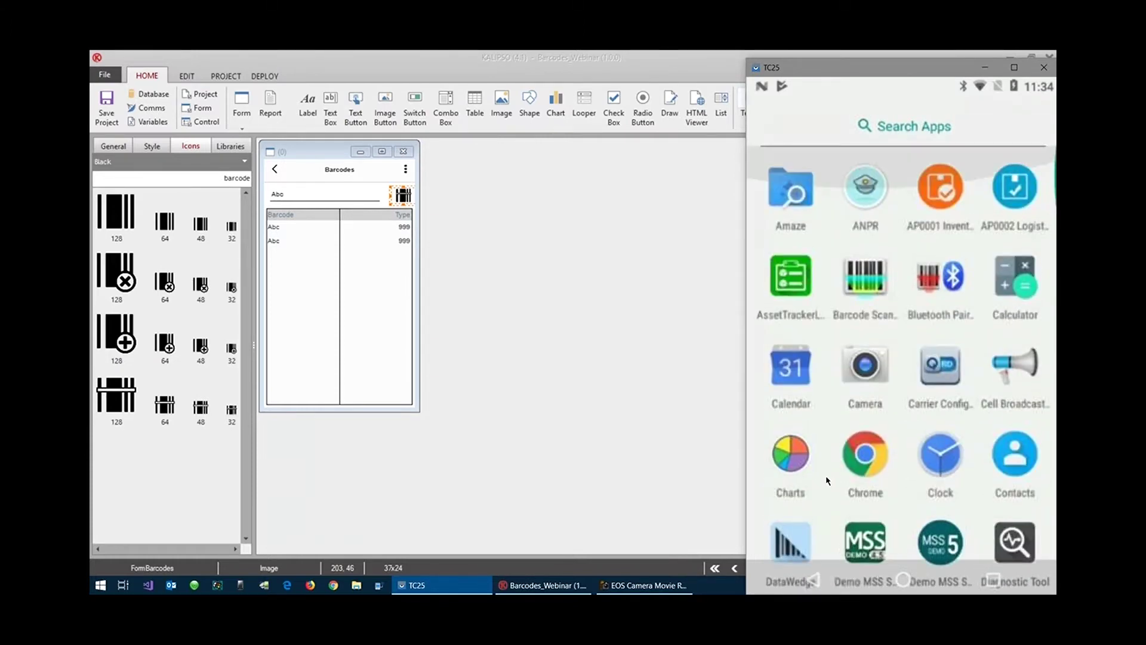
pyautogui.click(866, 279)
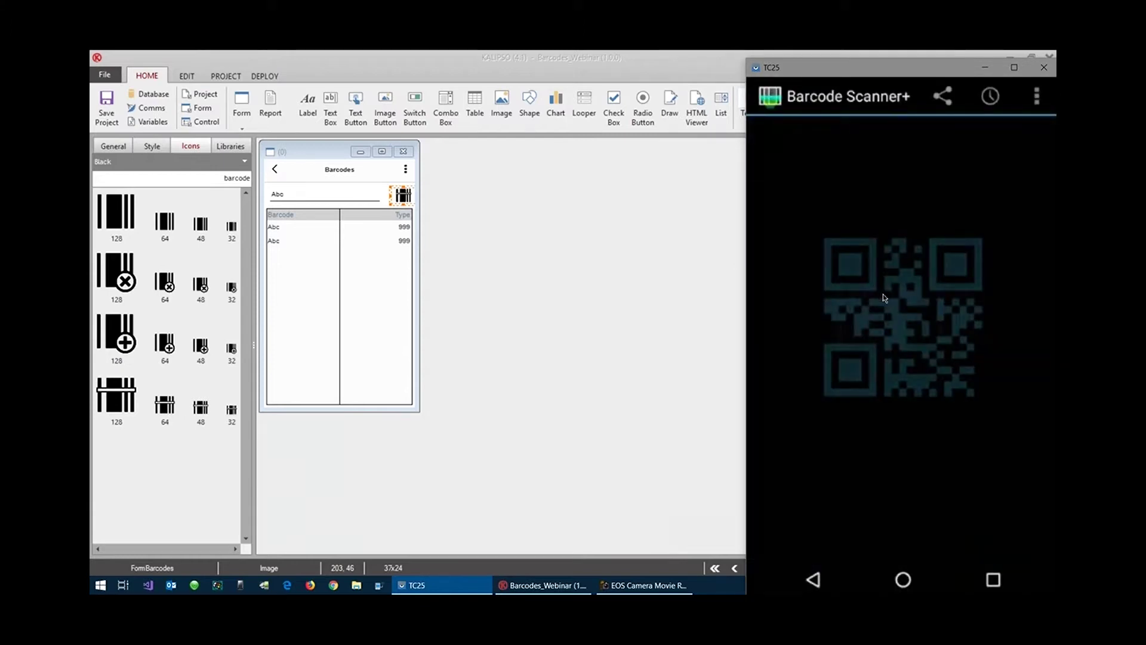
pyautogui.click(815, 580)
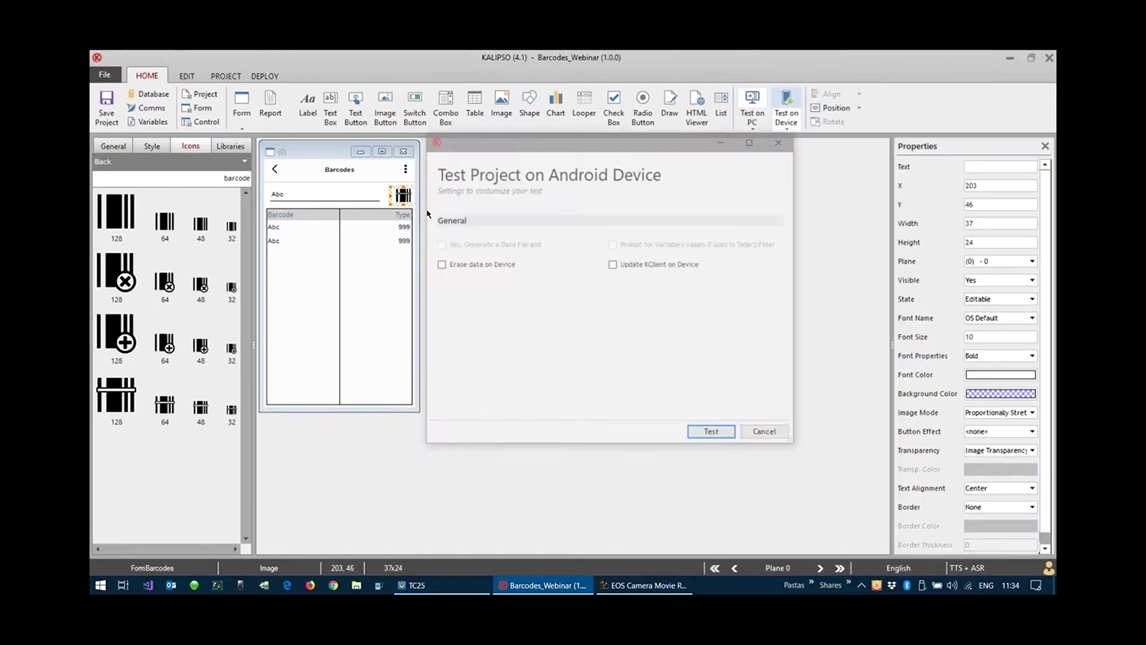
# - Cancel the running test deployment, and disable the form's Open Form barcode actions and Close Form's Barcode Disconnect, saving the form
pyautogui.click(764, 435)
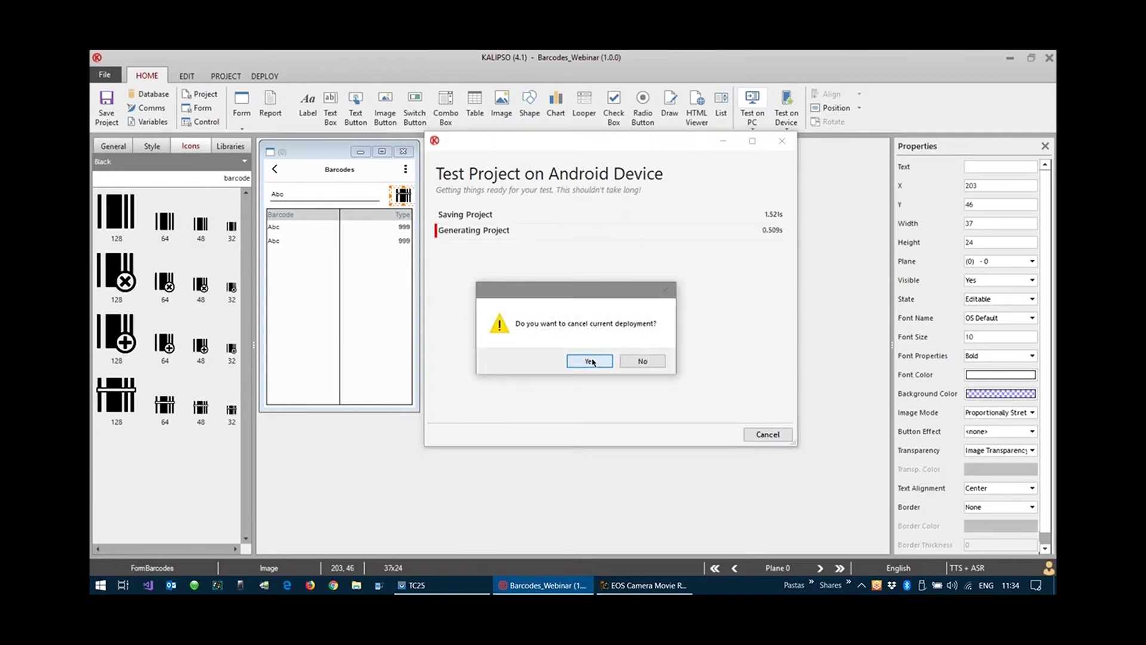
pyautogui.click(596, 362)
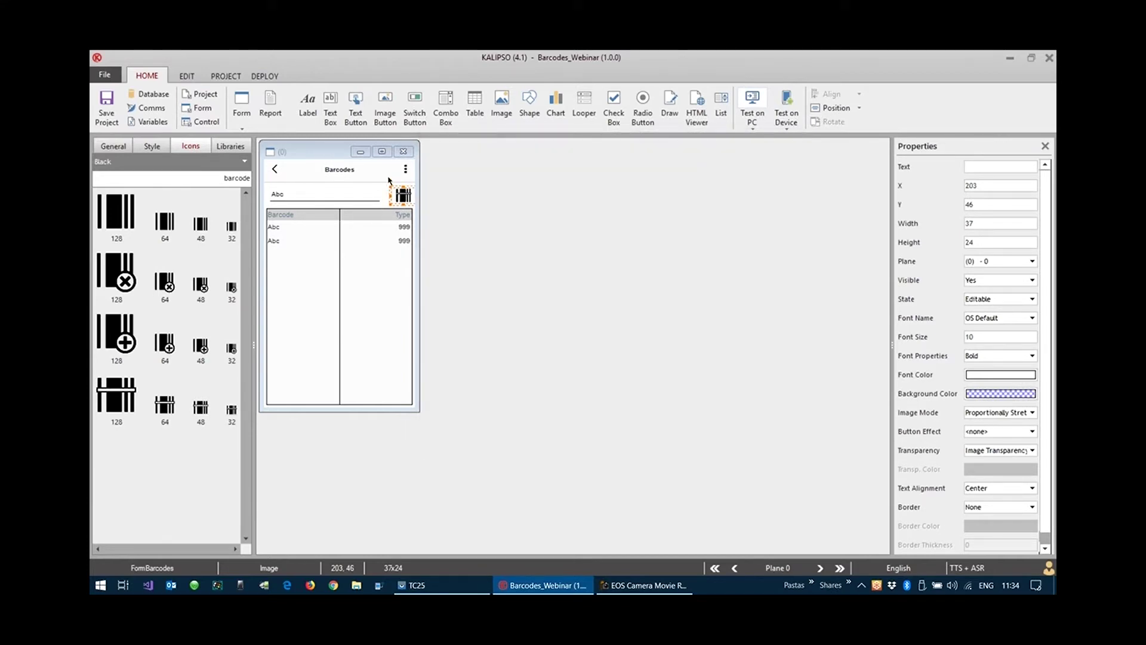
pyautogui.click(330, 152)
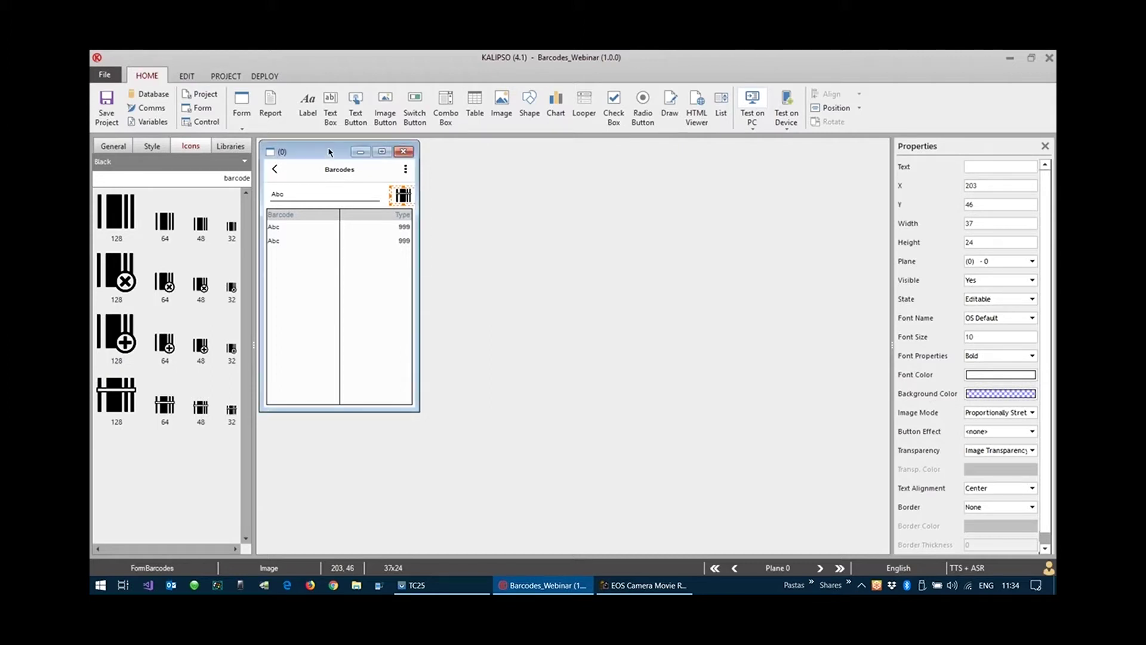
pyautogui.doubleClick(404, 174)
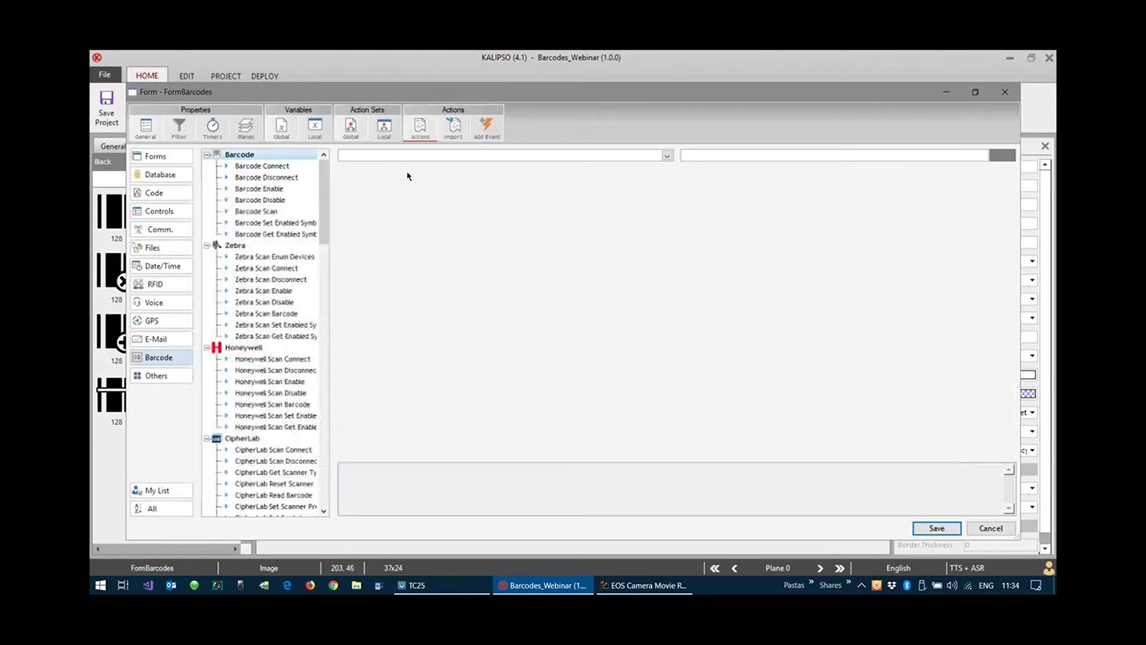
pyautogui.keyDown('shift'); pyautogui.click(390, 203); pyautogui.keyUp('shift')
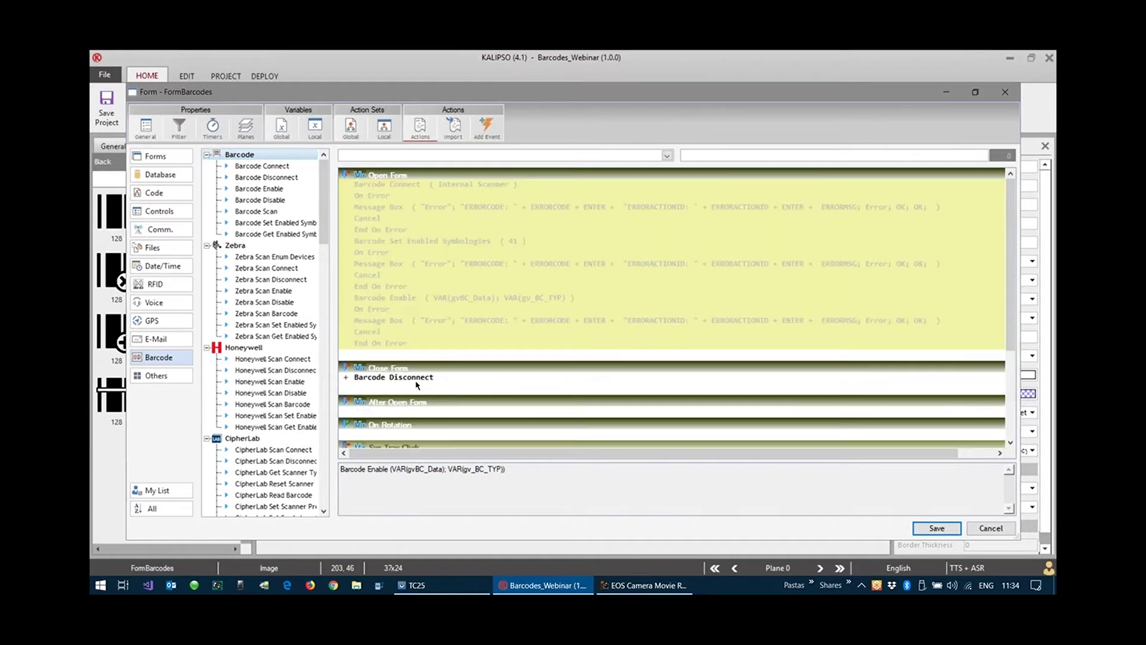
pyautogui.click(416, 378)
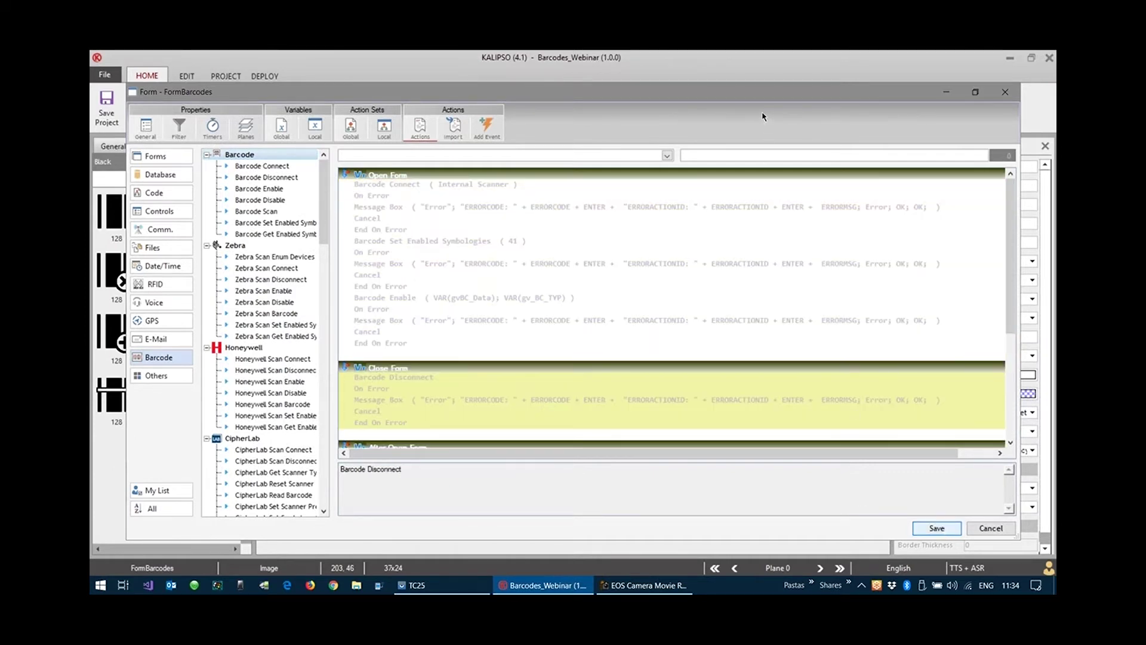
pyautogui.press('Return')
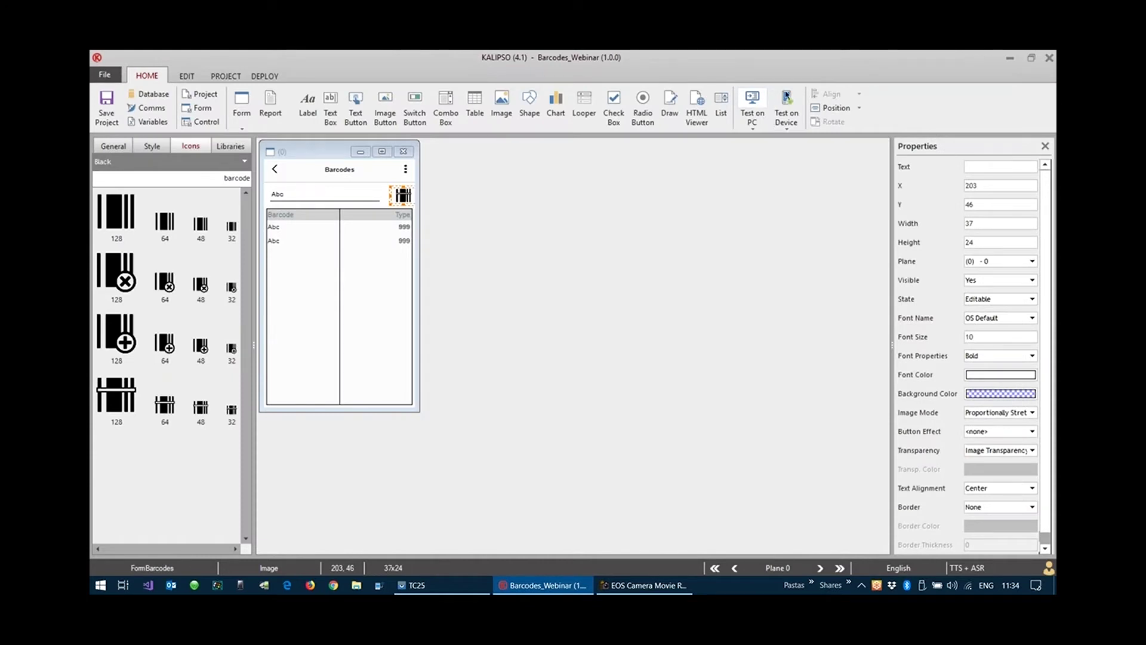
# - Deploy the project to the Android device, test camera scanning on the TC25 beside the EOS camera view, and hide both views
pyautogui.click(787, 105)
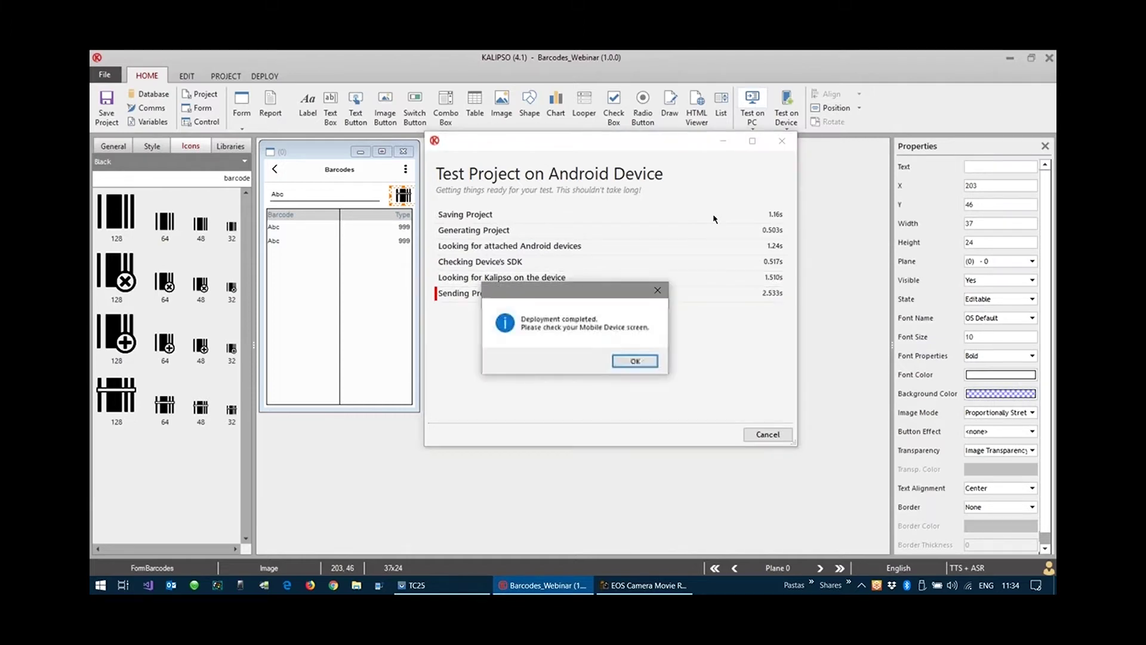
pyautogui.click(641, 360)
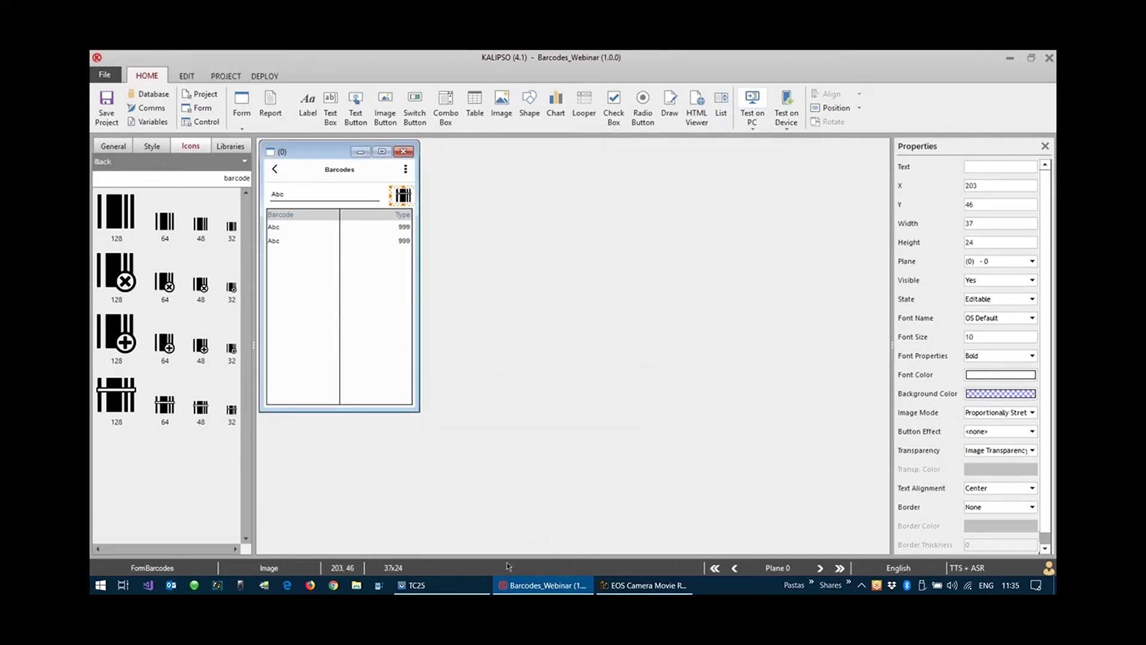
pyautogui.moveTo(629, 580)
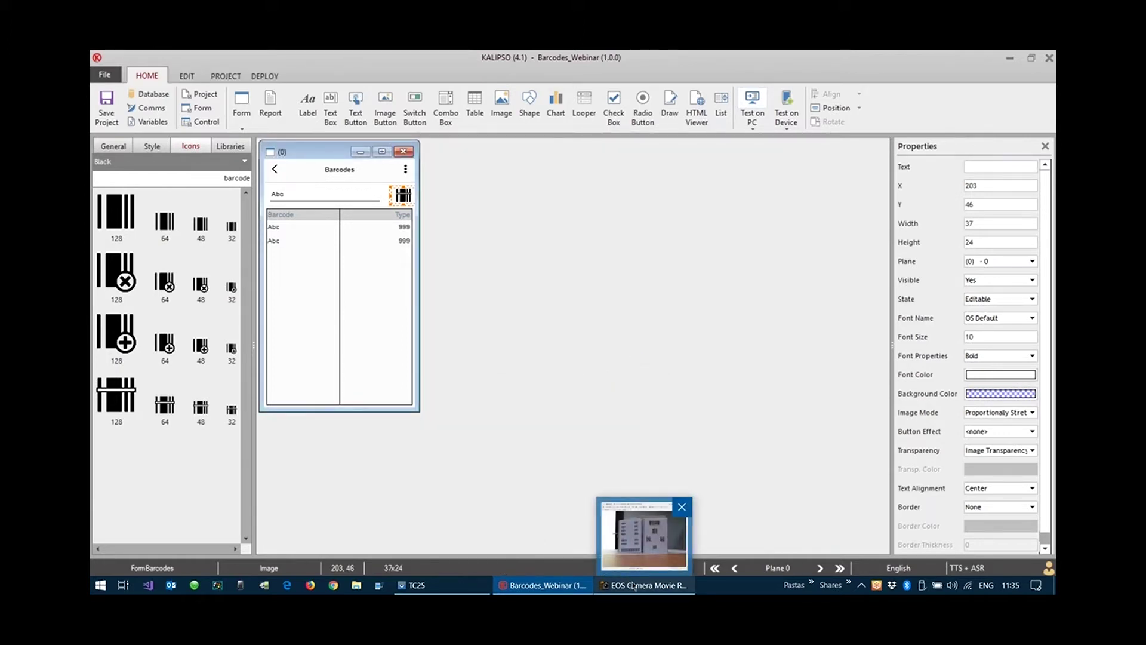
pyautogui.click(633, 585)
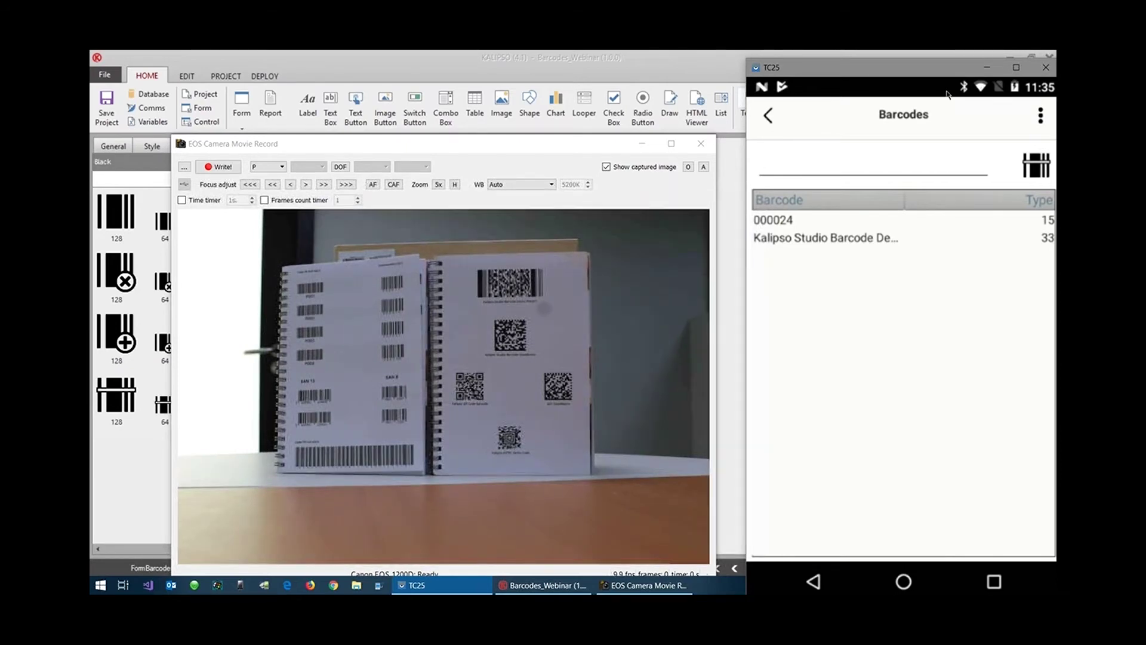
pyautogui.click(987, 67)
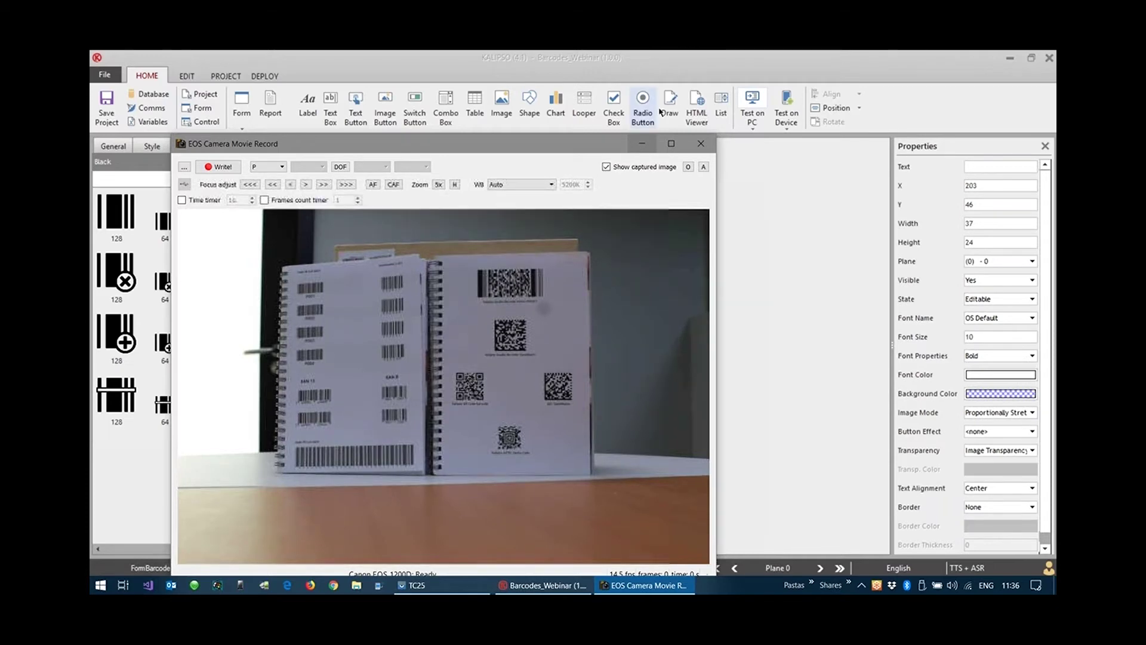
pyautogui.click(641, 144)
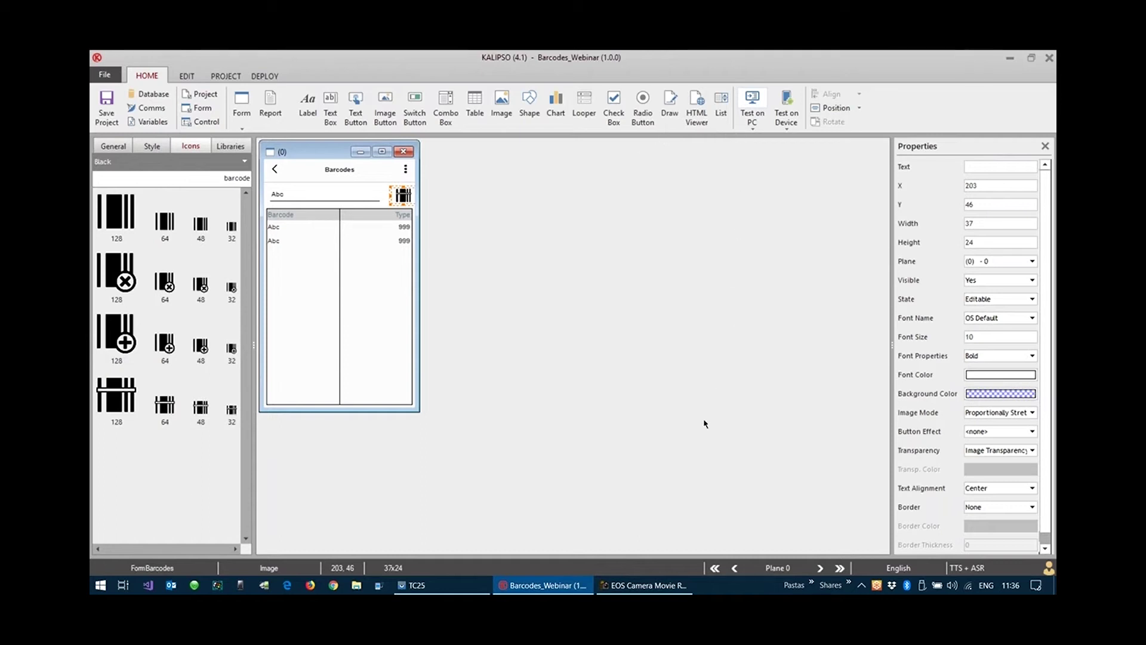
# - Reopen the form's actions and re-enable the Open Form barcode actions and Barcode Disconnect with its error handling in Close Form
pyautogui.doubleClick(320, 155)
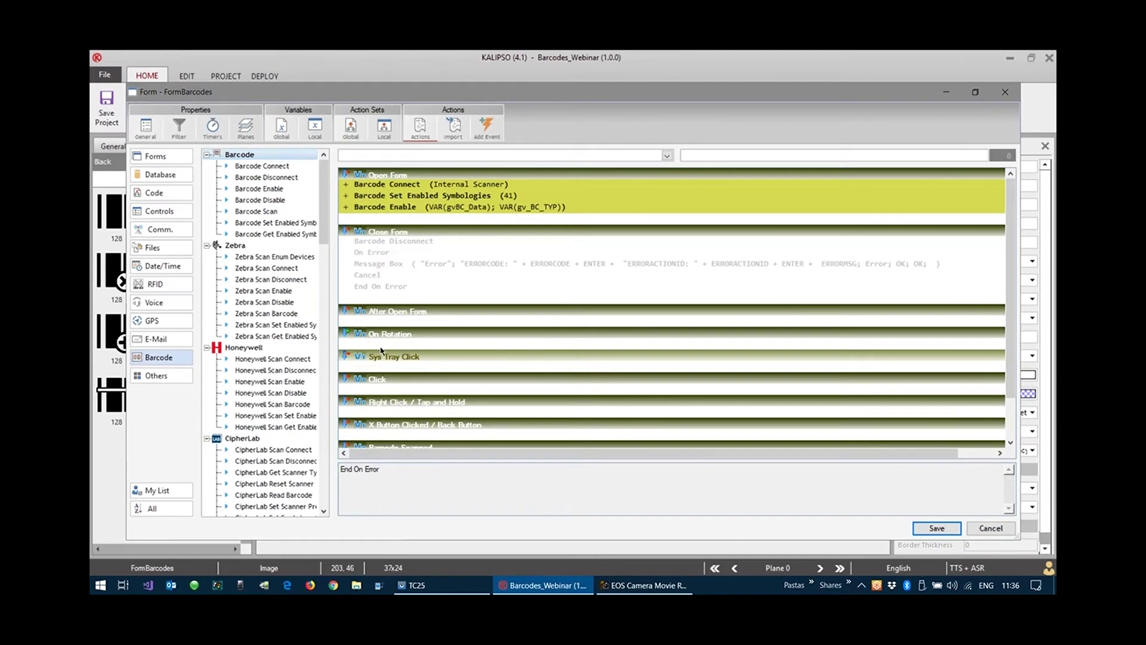
pyautogui.moveTo(422, 245); pyautogui.dragTo(405, 293)
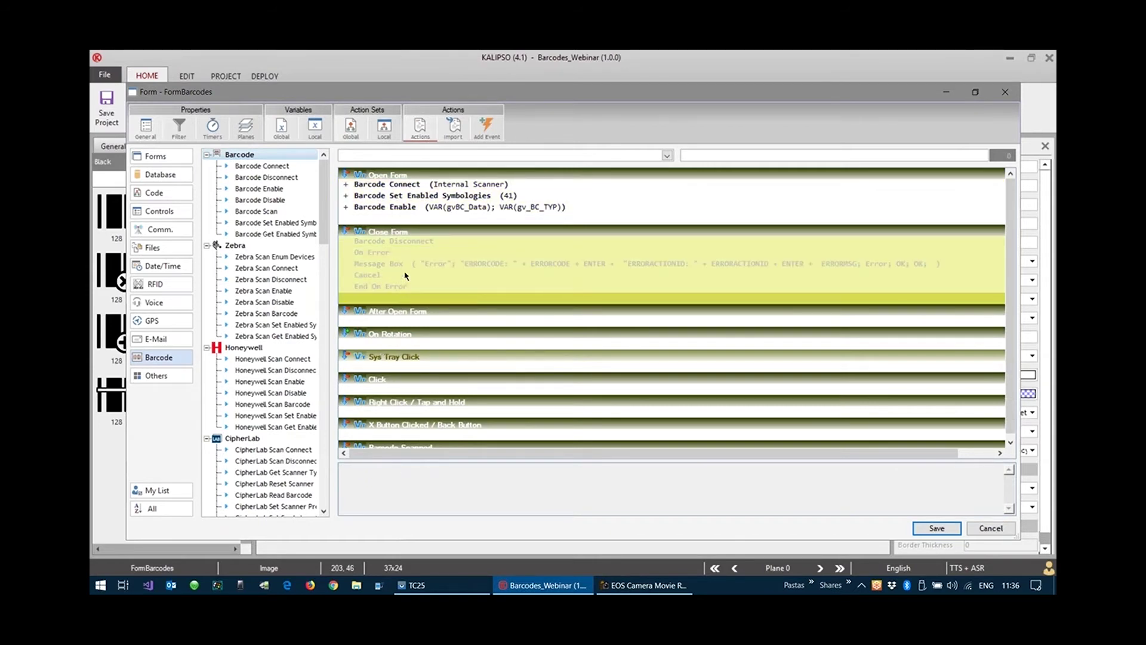
pyautogui.press('Delete')
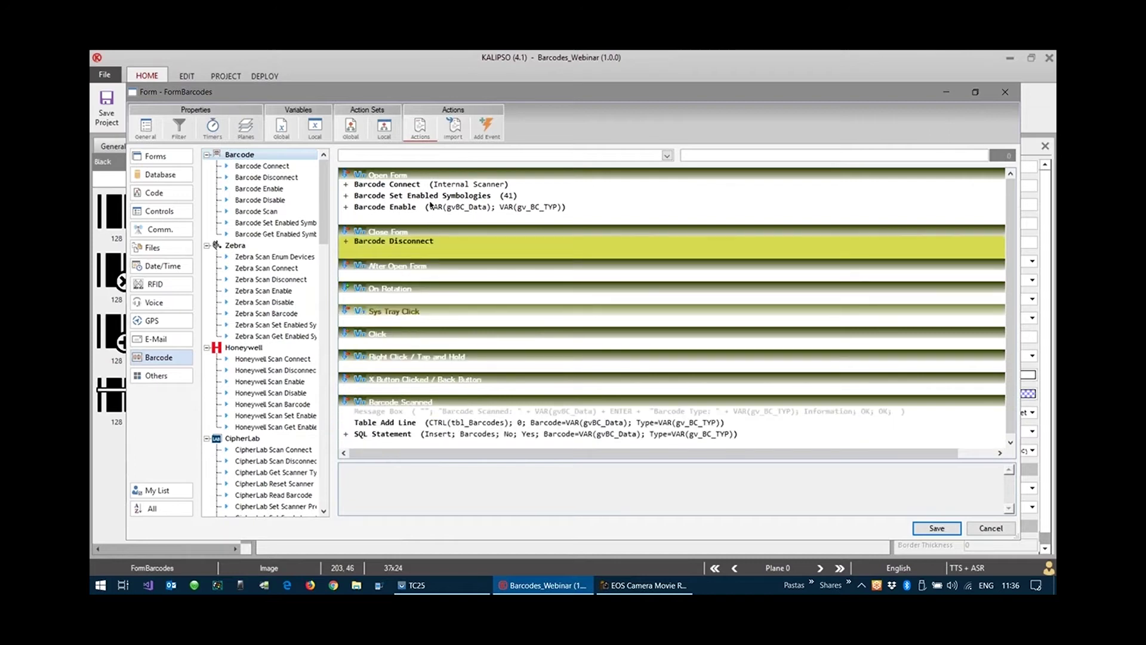
# - Examine the fixed symbology list and the dynamic option of Open Form's Barcode Set Enabled Symbologies action
pyautogui.doubleClick(431, 199)
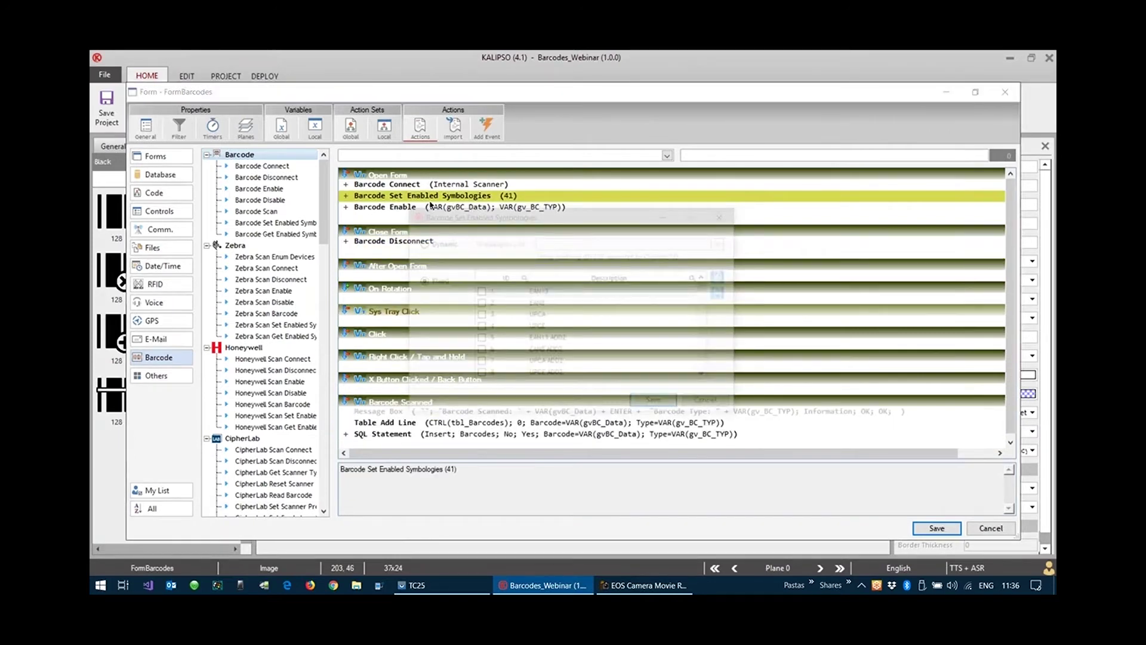
pyautogui.scroll(-20, 556, 323)
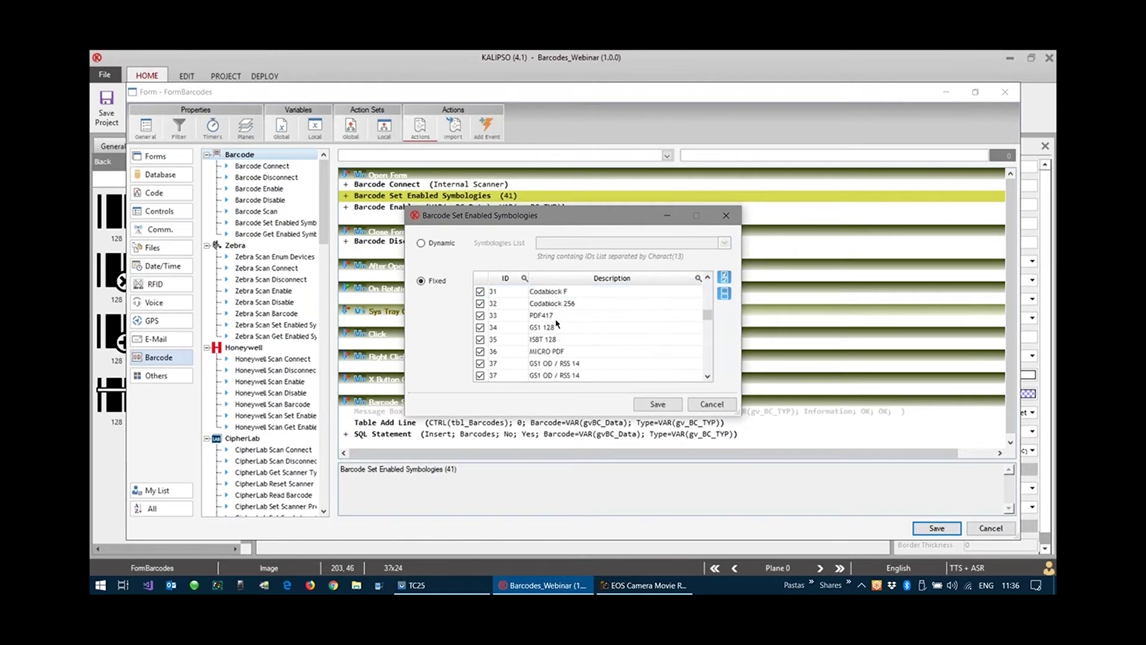
pyautogui.scroll(13, 556, 324)
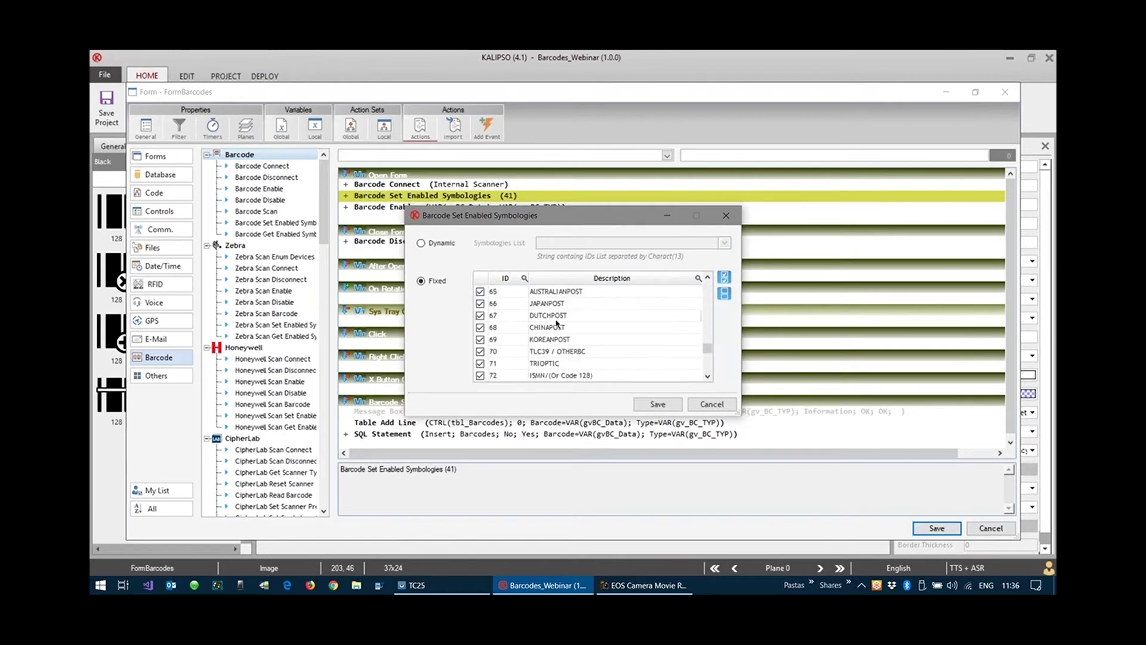
pyautogui.click(481, 316)
pyautogui.scroll(11, 485, 318)
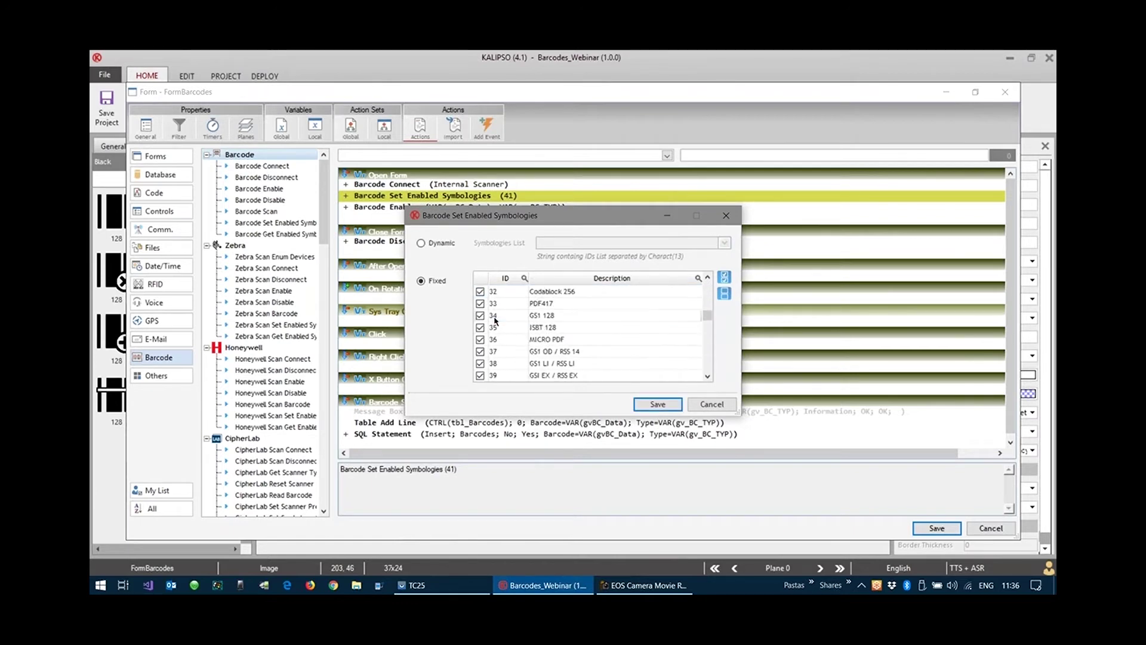
pyautogui.scroll(11, 483, 308)
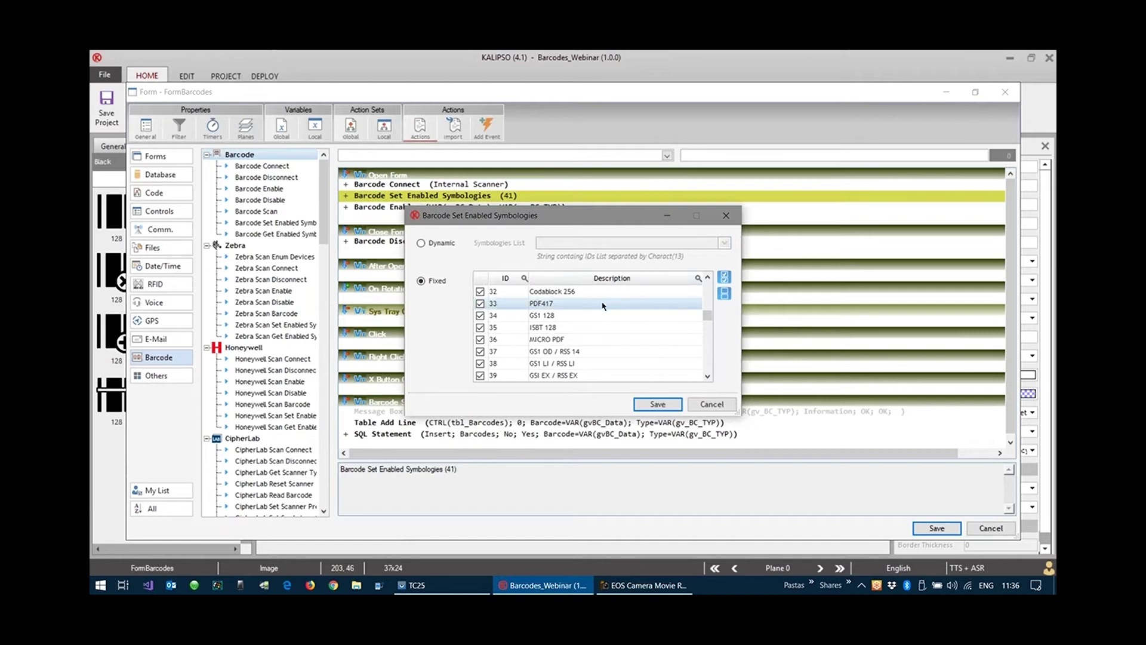
pyautogui.click(421, 244)
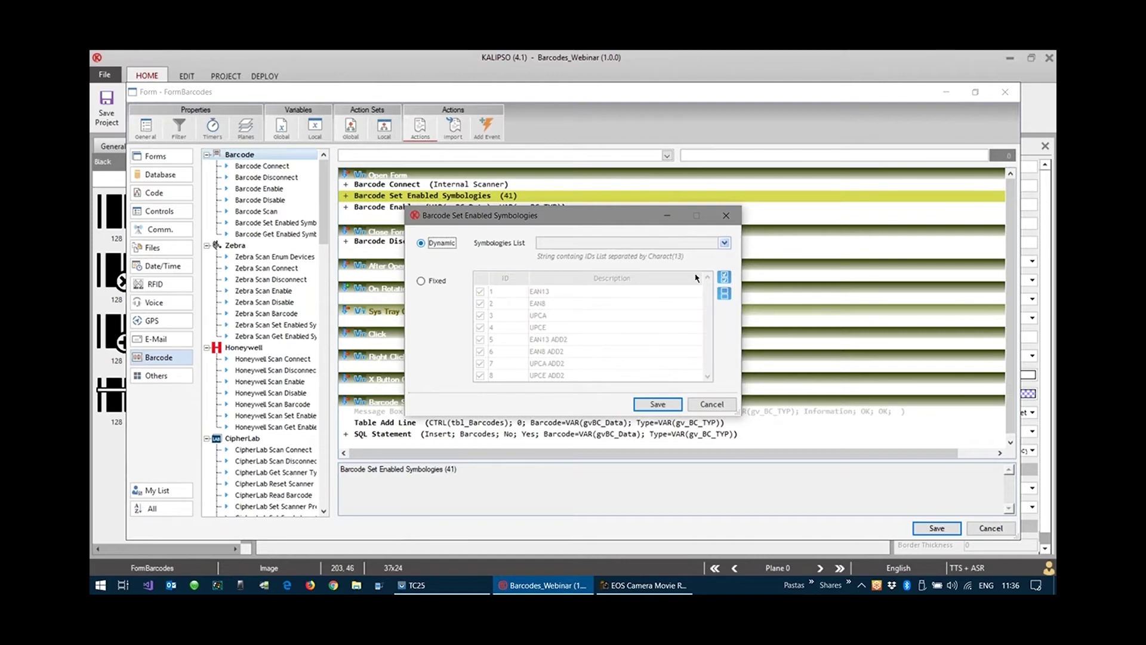
pyautogui.click(422, 281)
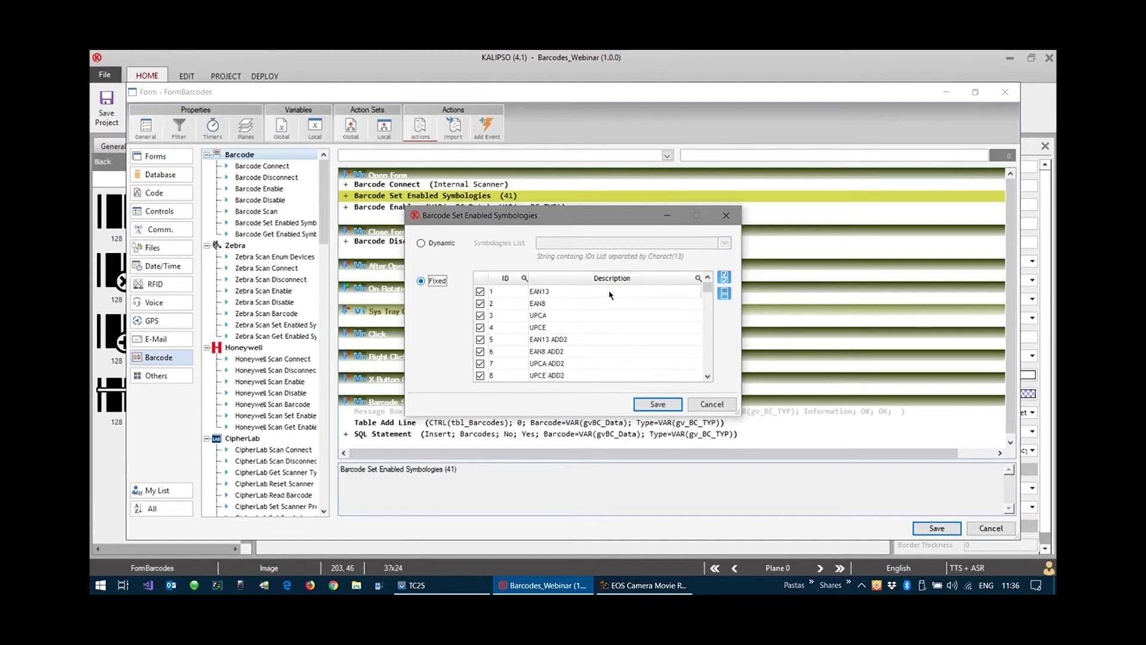
pyautogui.scroll(-3, 705, 299)
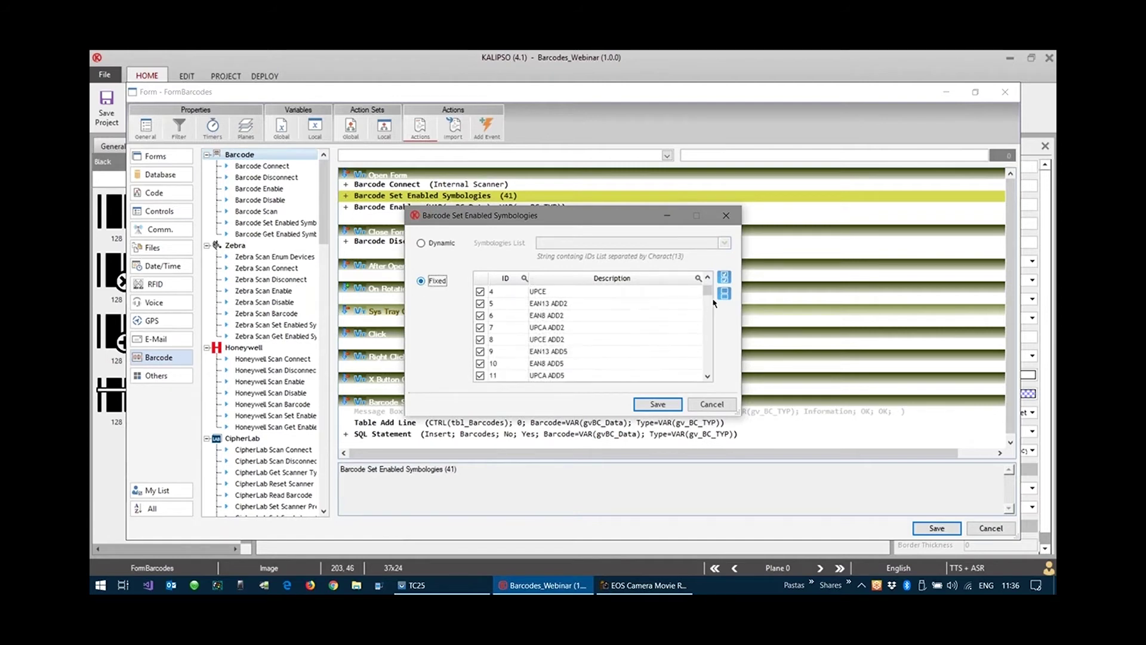
pyautogui.scroll(-3, 657, 316)
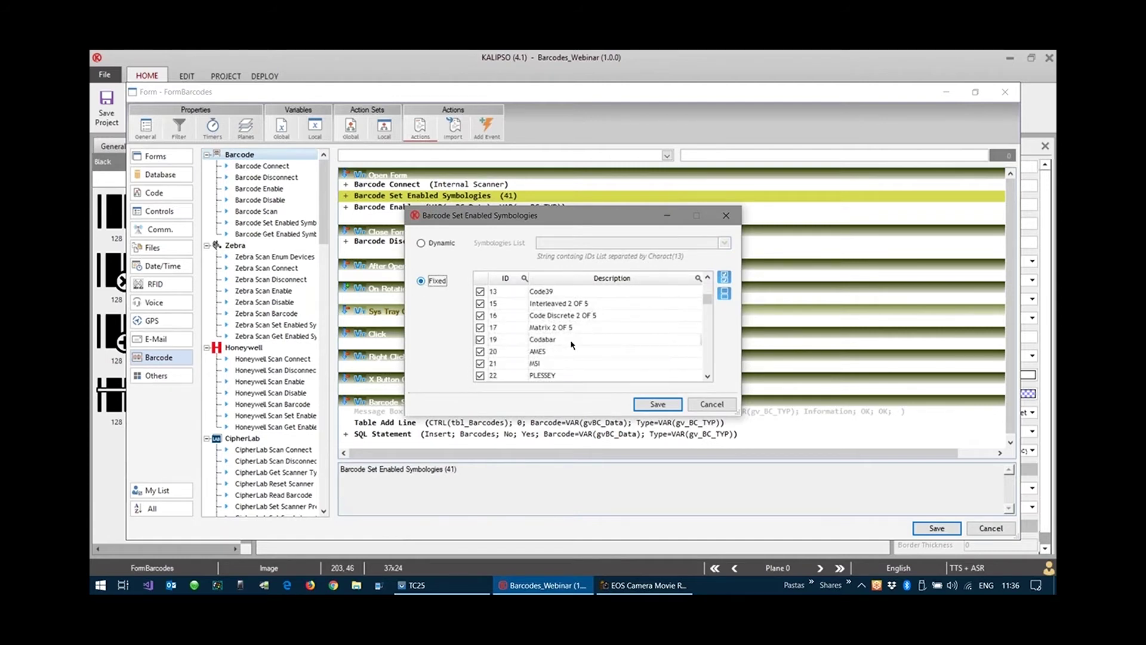
pyautogui.scroll(5, 571, 345)
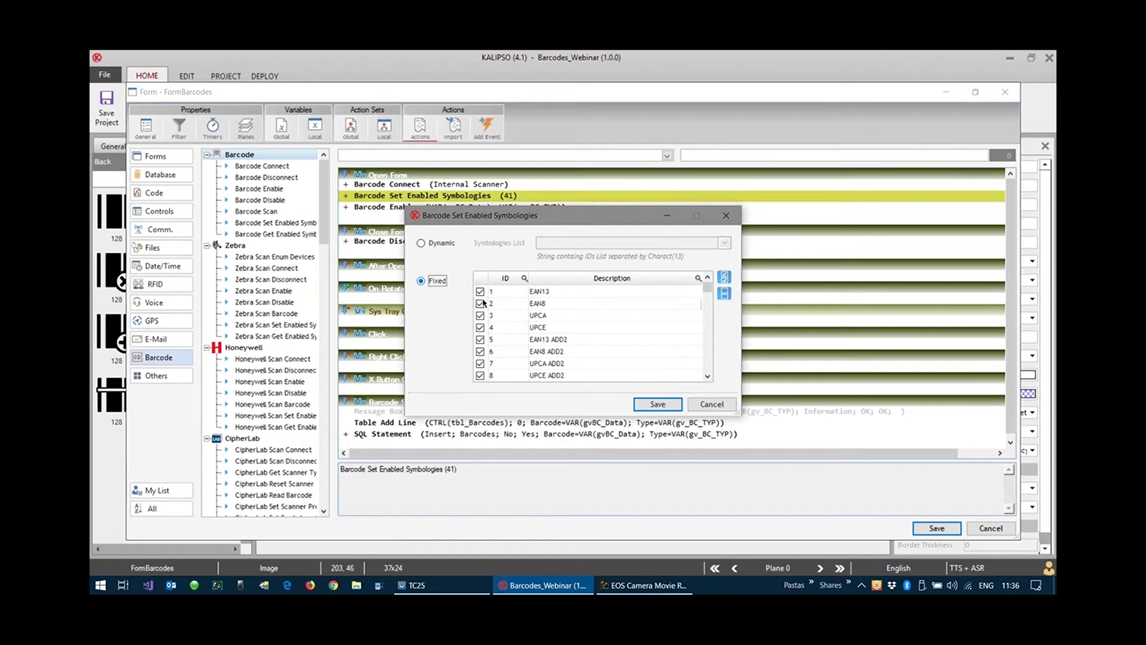
# - Clear all enabled symbologies, enable only EAN13 and EAN8, and save the Barcode Set Enabled Symbologies action
pyautogui.click(724, 294)
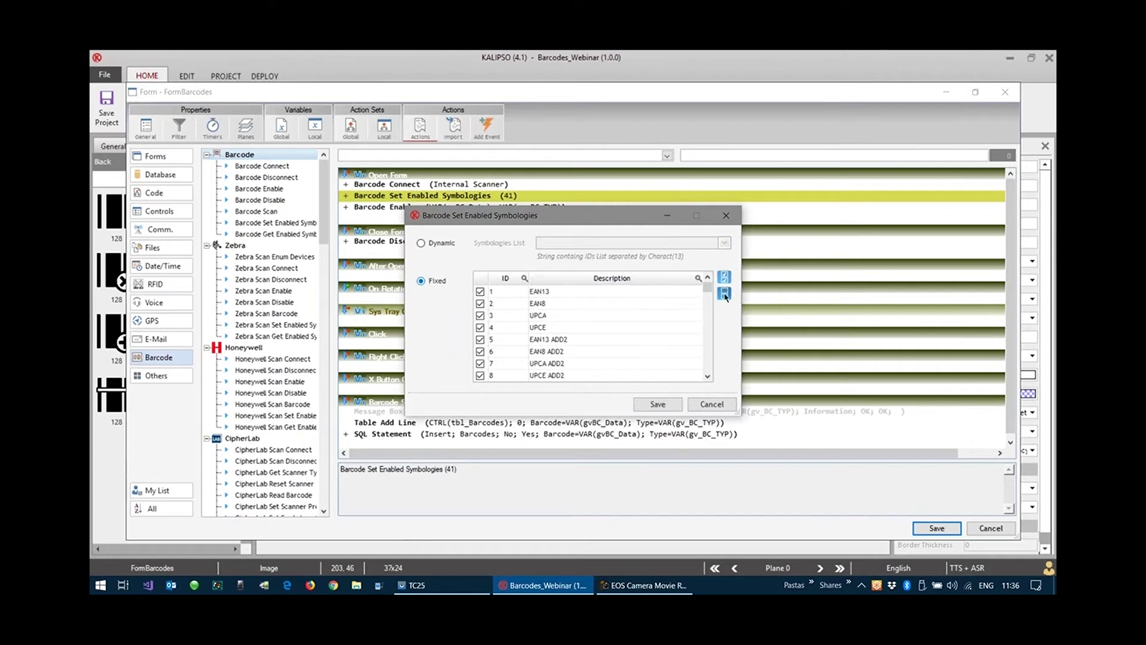
pyautogui.click(480, 292)
pyautogui.click(479, 304)
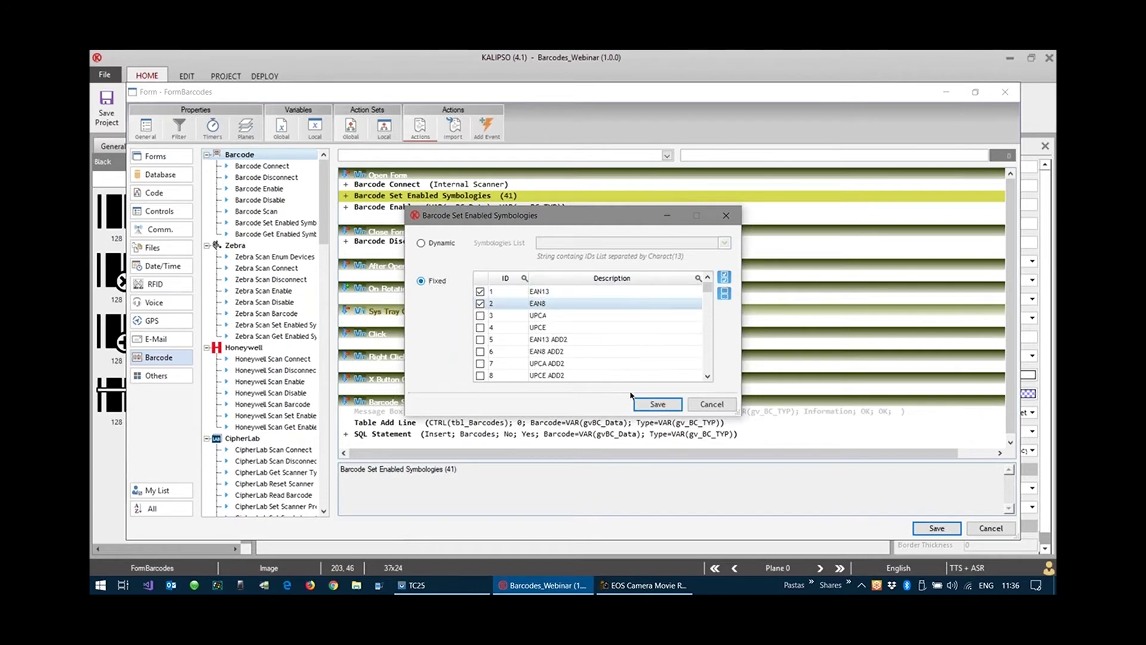
pyautogui.click(657, 404)
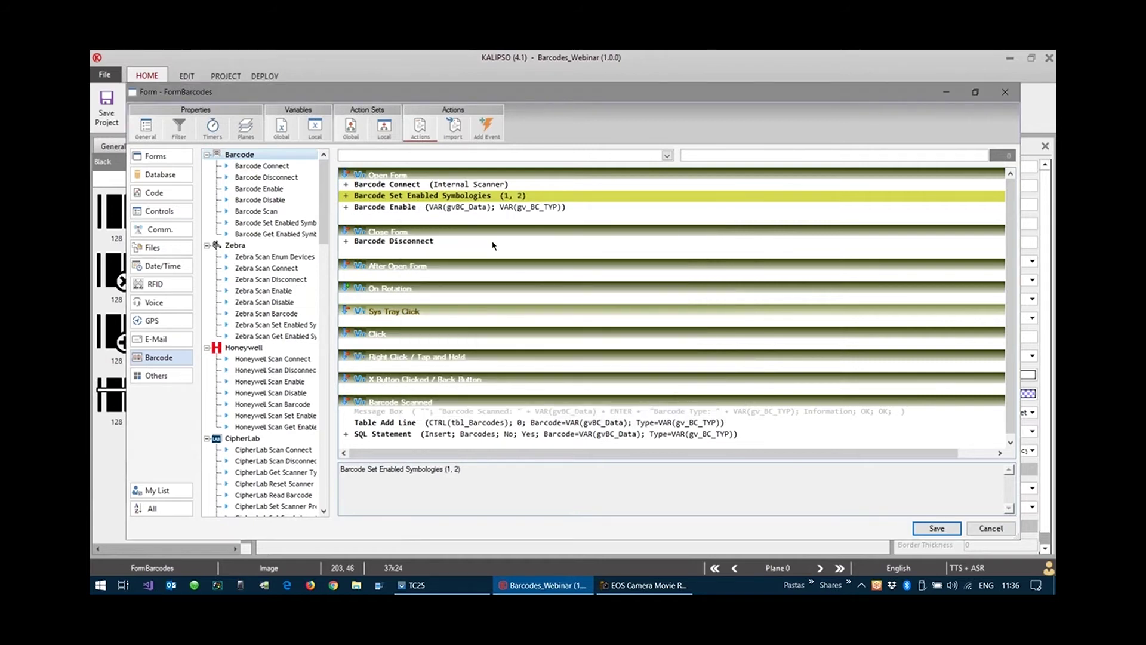
# - Add Barcode Get Enabled Symbologies after Barcode Connect in Open Form, storing the symbologies list in local variable 0
pyautogui.click(494, 186)
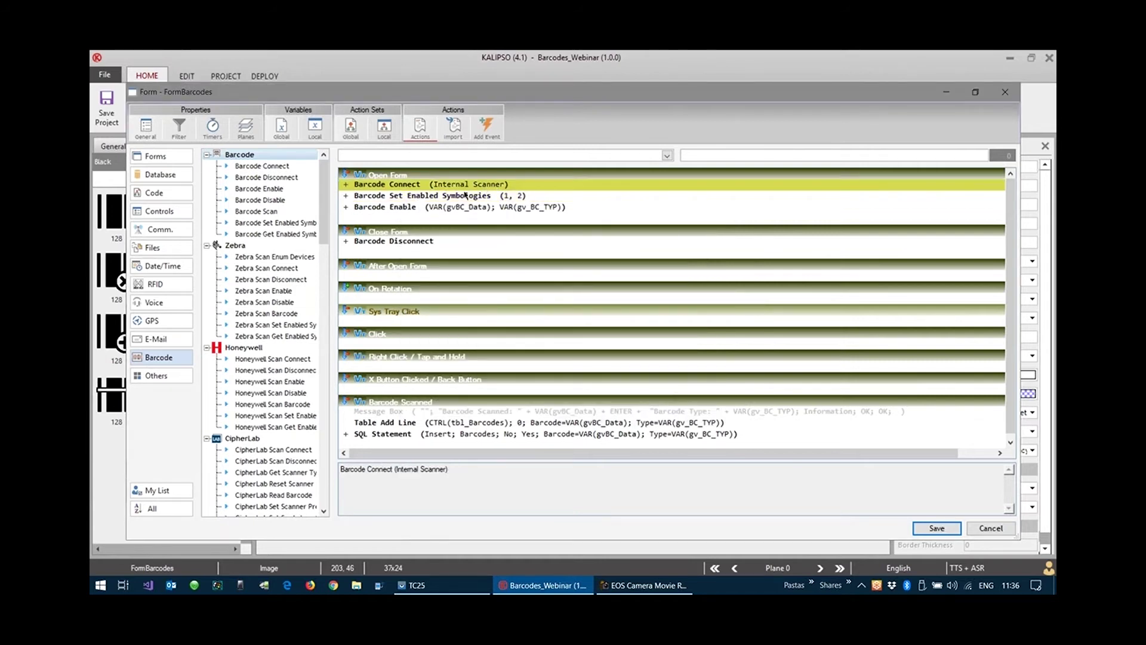
pyautogui.doubleClick(279, 234)
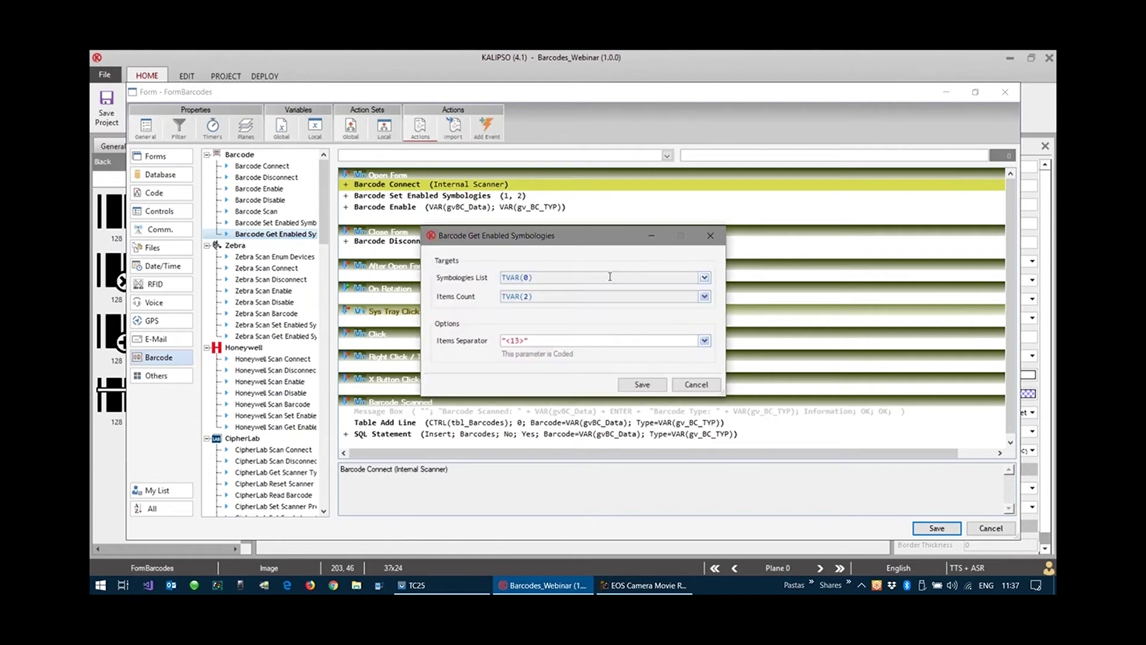
pyautogui.click(704, 277)
pyautogui.click(781, 314)
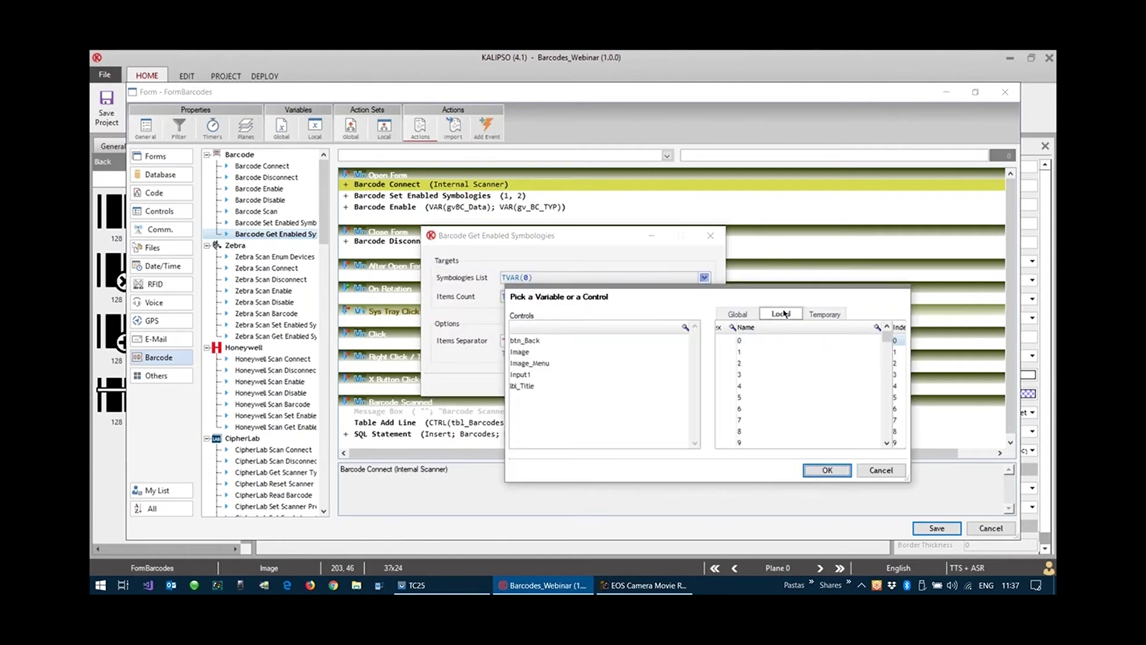
pyautogui.doubleClick(777, 339)
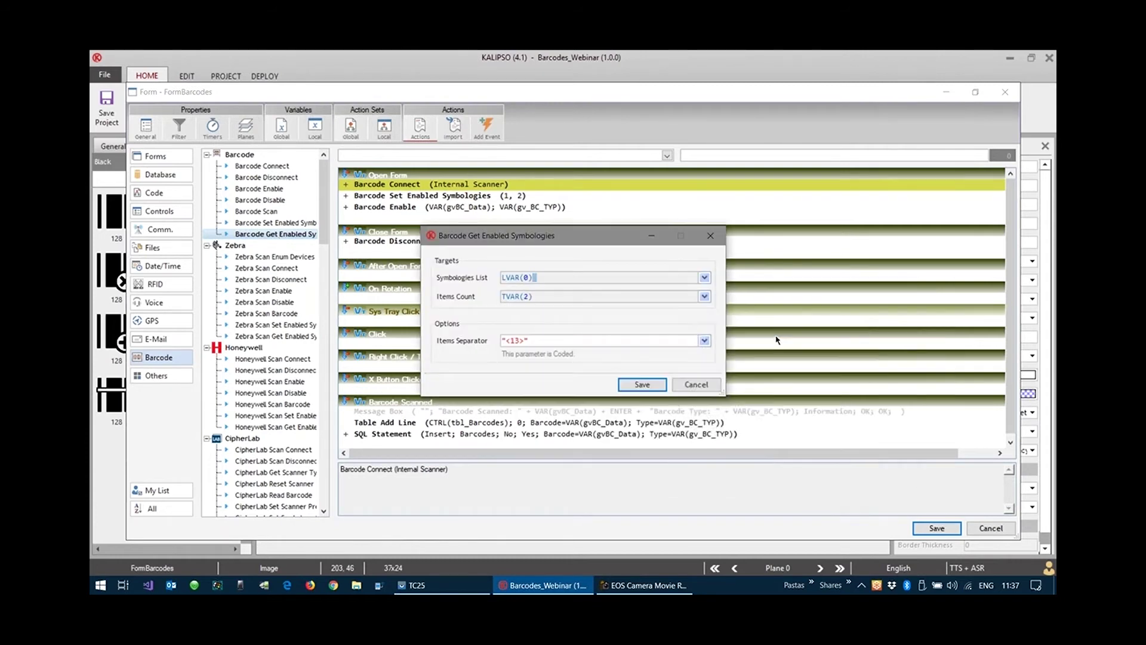
pyautogui.click(640, 383)
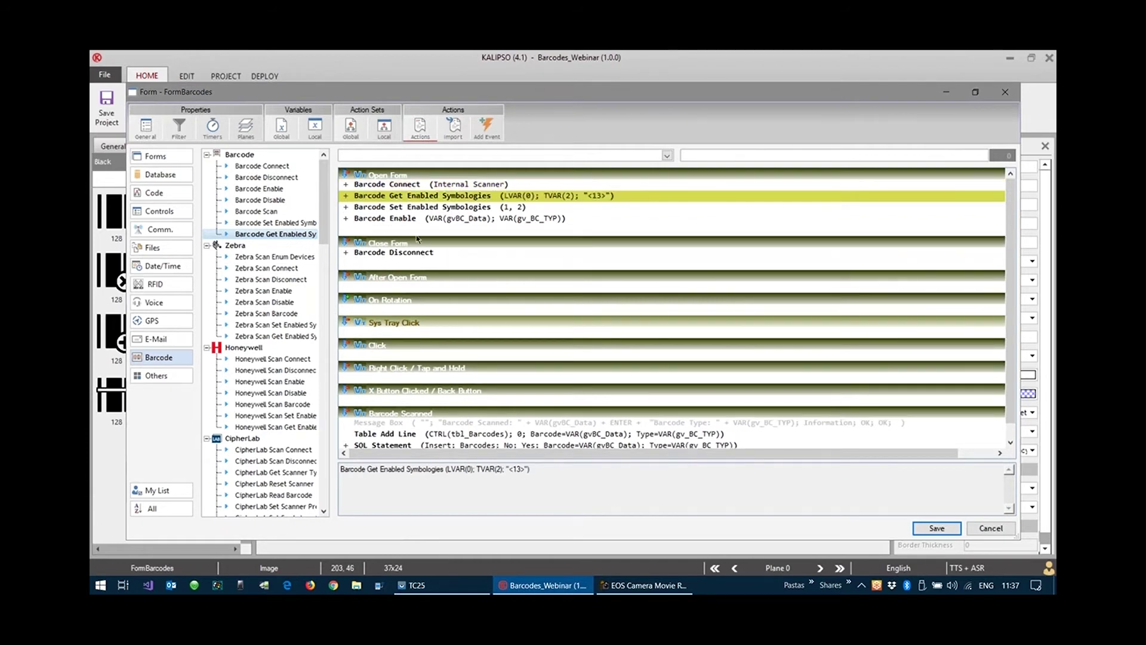
# - Start a dynamic Barcode Set Enabled Symbologies action in Close Form and rename local variable 0 as lvSymb
pyautogui.click(400, 253)
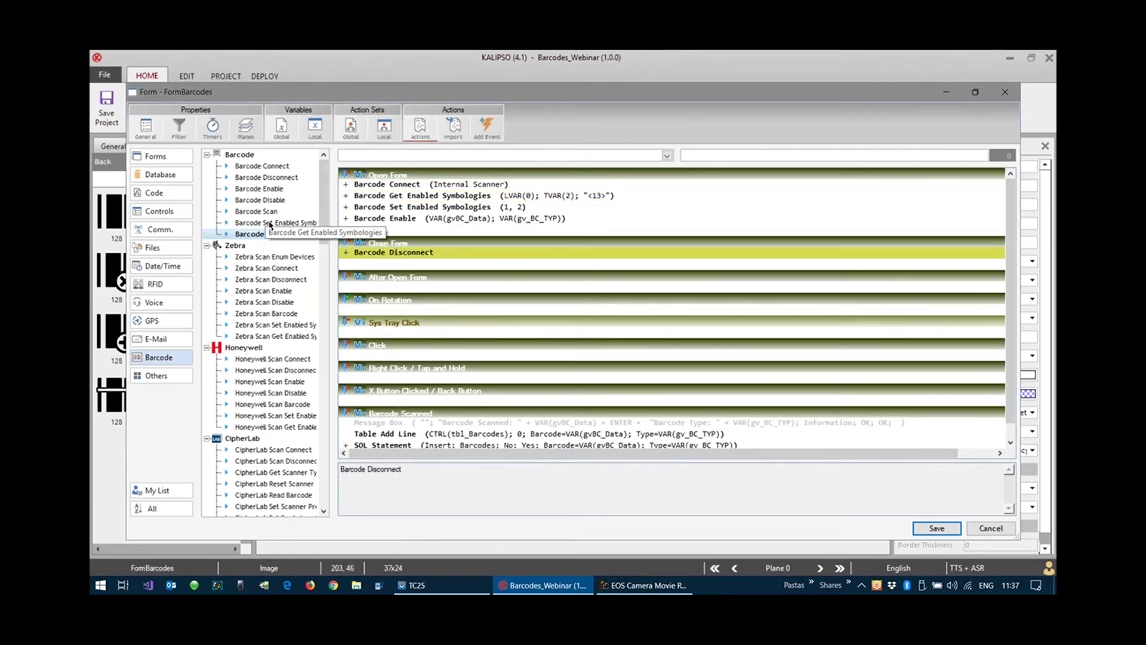
pyautogui.click(270, 223)
pyautogui.doubleClick(270, 224)
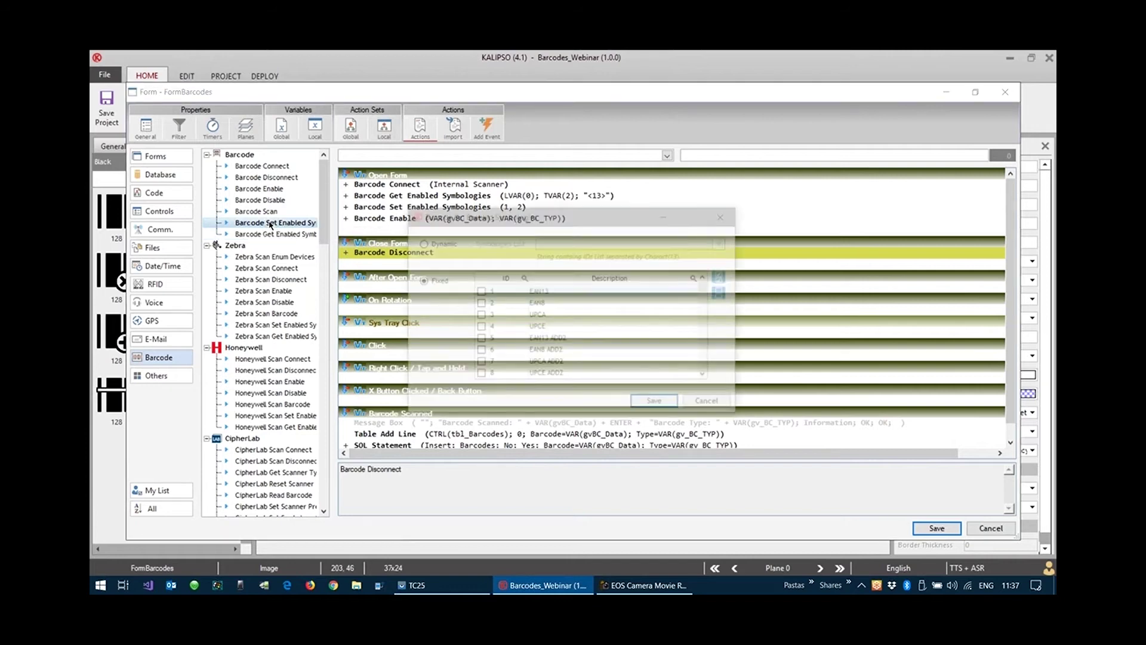
pyautogui.click(427, 243)
pyautogui.click(724, 243)
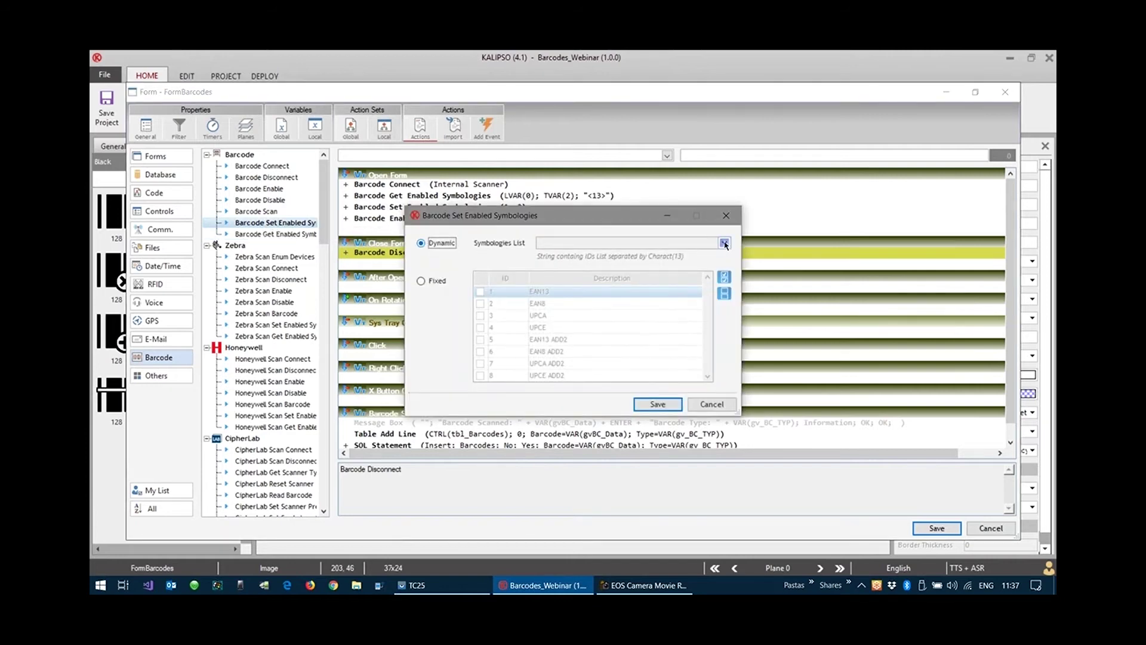
pyautogui.click(928, 324)
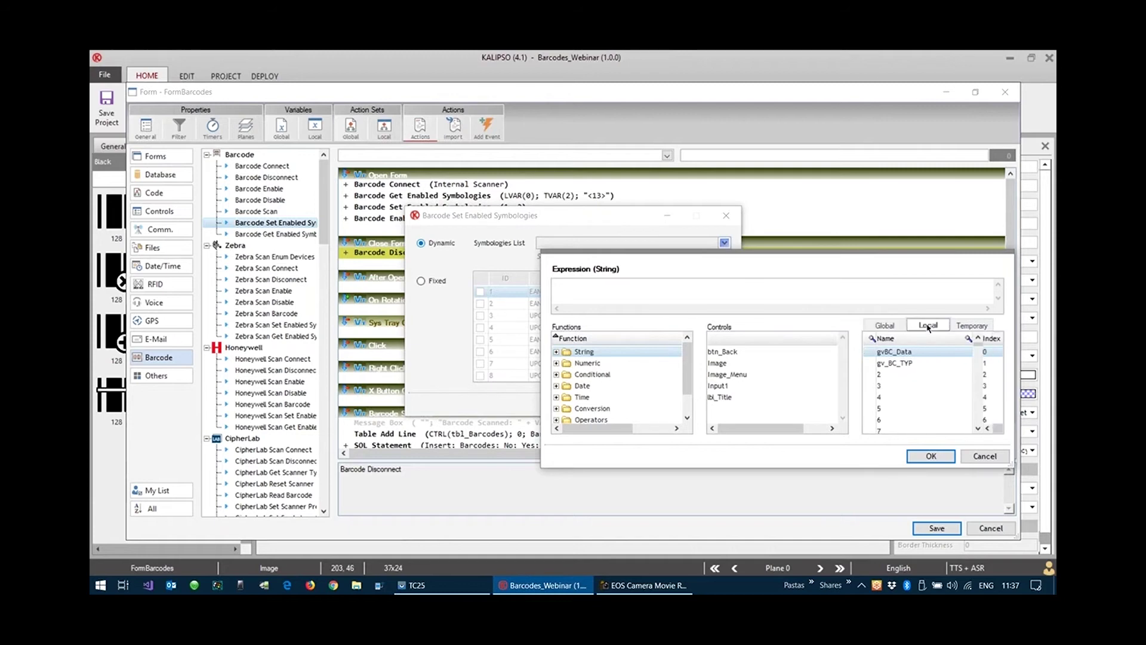
pyautogui.doubleClick(912, 352)
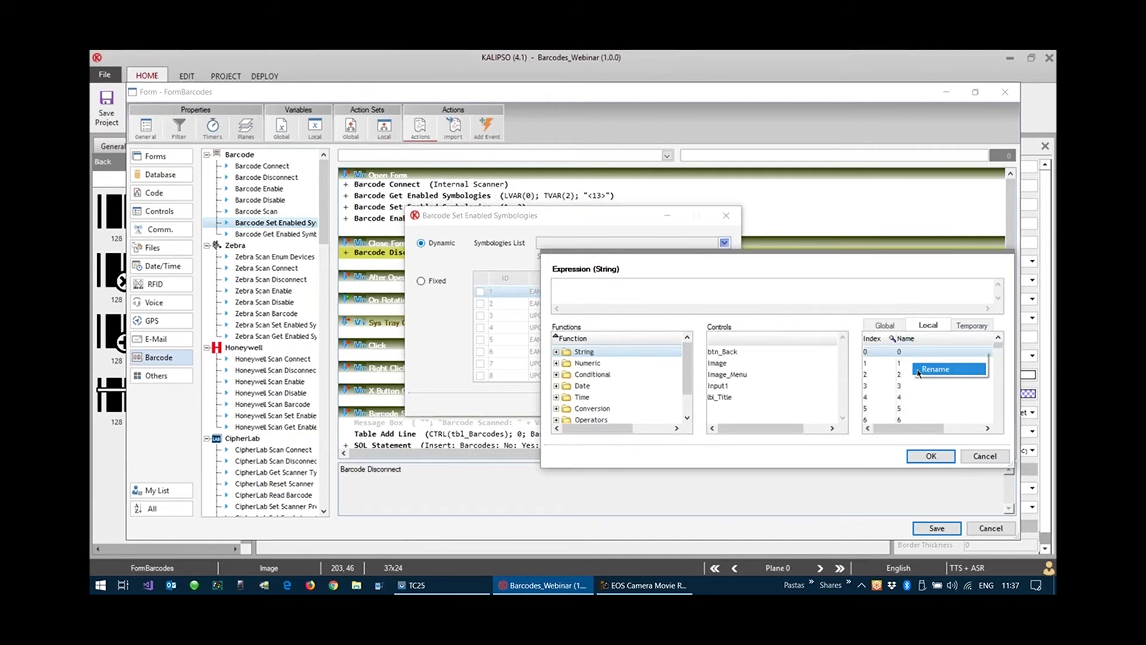
pyautogui.write('V')
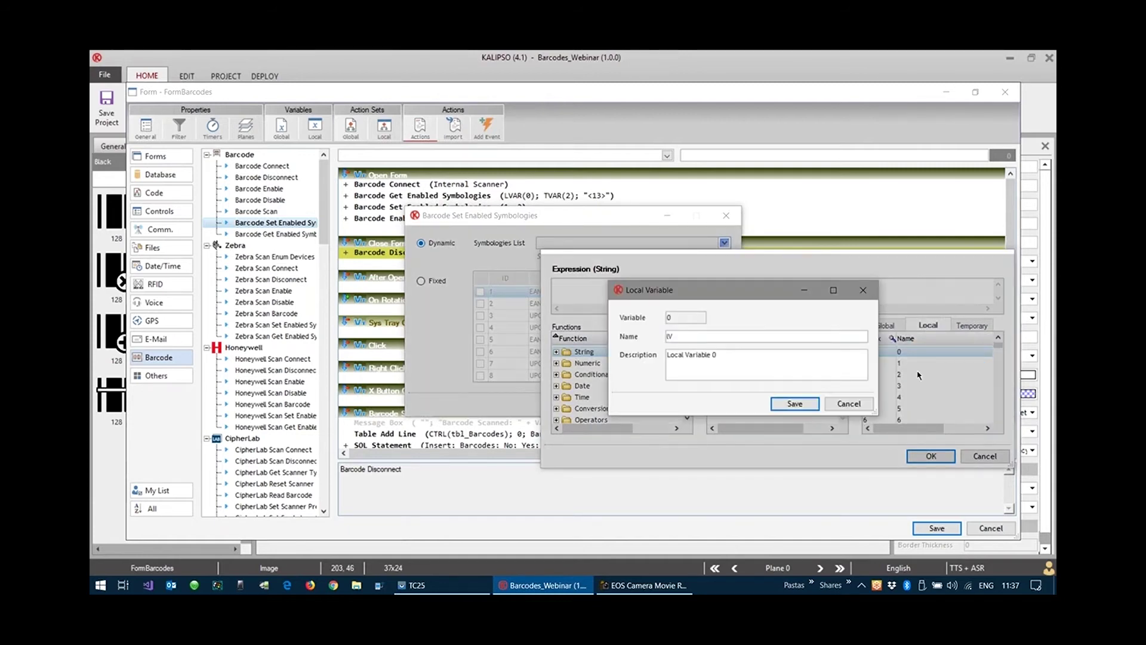
pyautogui.write('lvSymb')
pyautogui.click(796, 404)
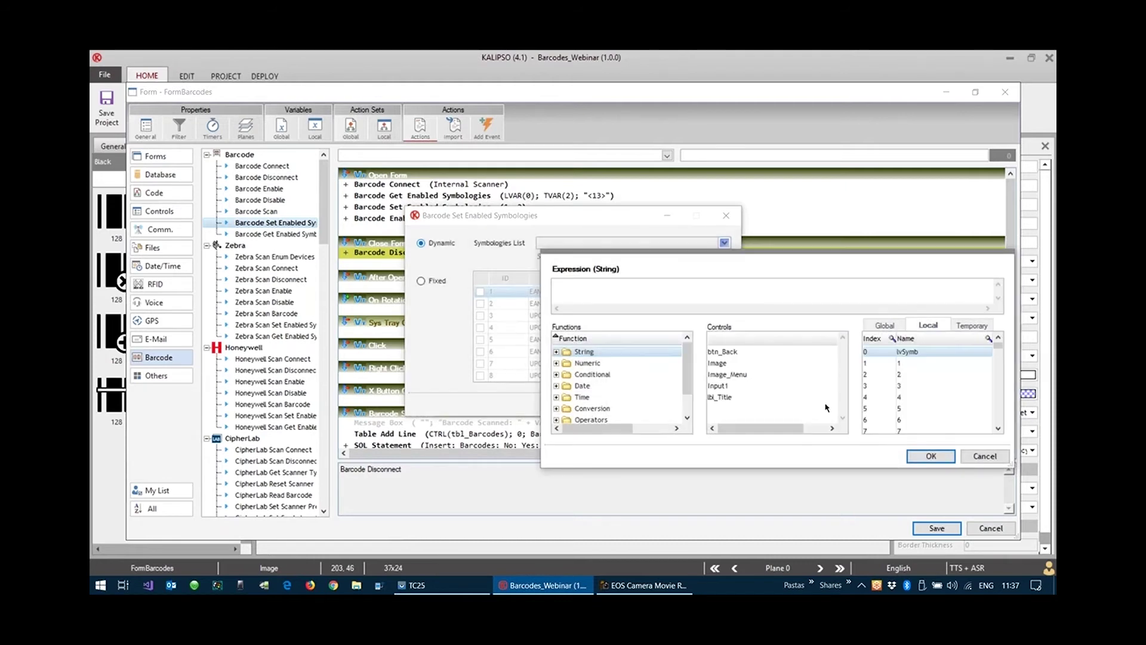
# - Set the action's symbologies list to local variable lvSymb, save it, and place it before Barcode Disconnect in Close Form
pyautogui.doubleClick(908, 352)
pyautogui.click(931, 456)
pyautogui.click(657, 405)
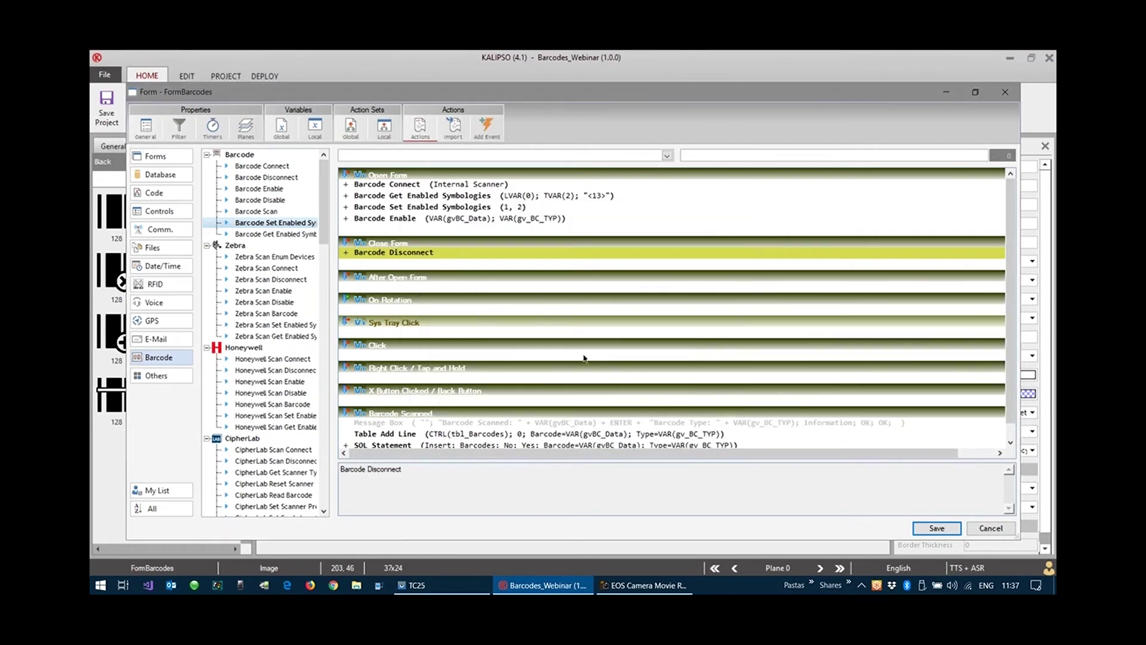
pyautogui.hotkey('ctrl', 'Up')
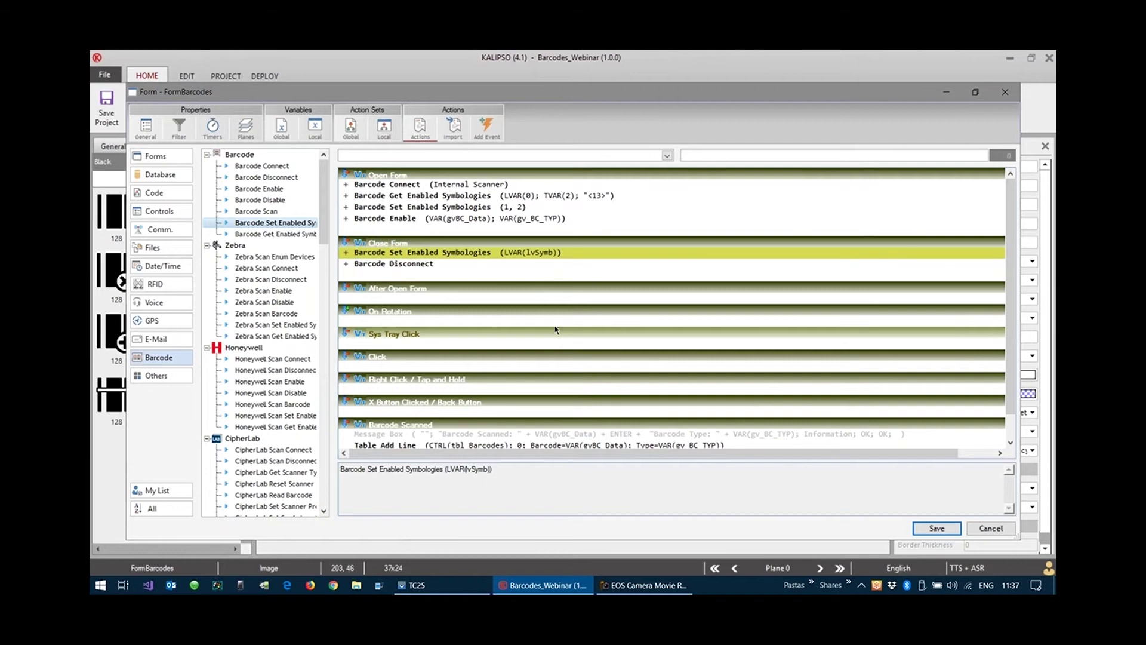
# - Review the Barcode Get and Set Enabled Symbologies actions in Open Form, and close the form's actions window
pyautogui.click(570, 197)
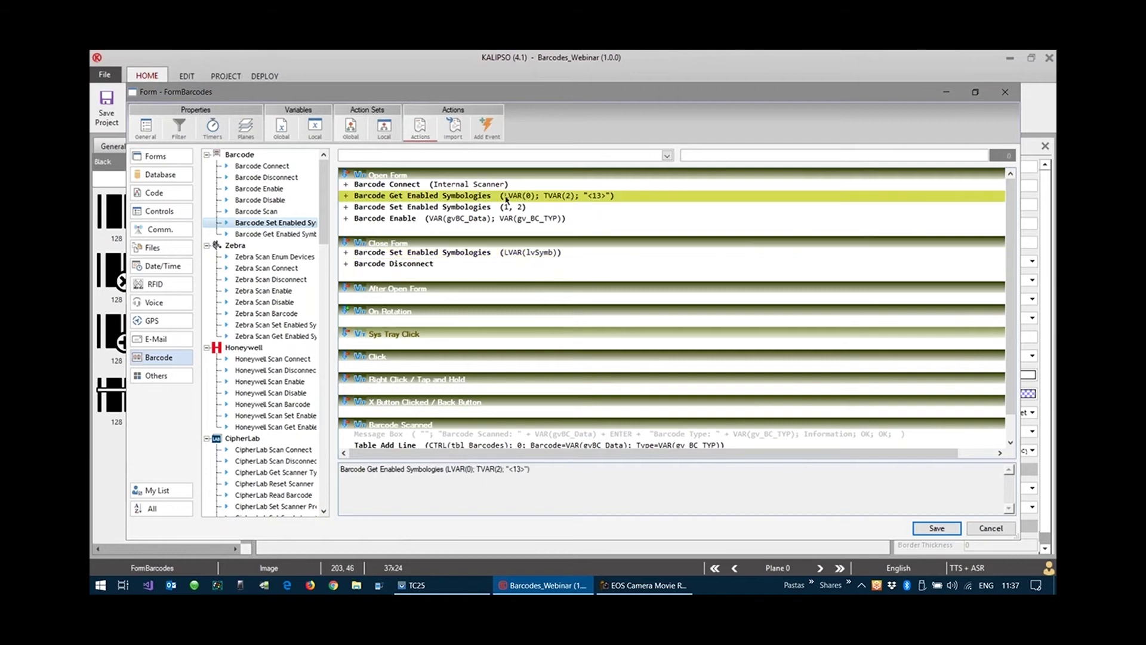
pyautogui.click(507, 207)
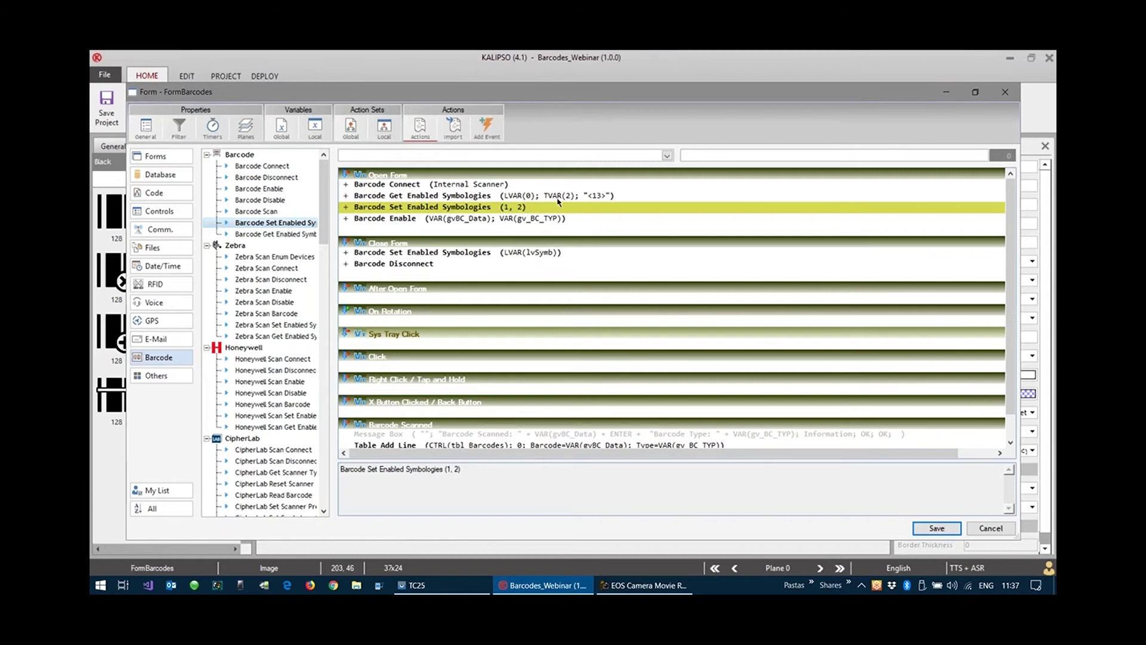
pyautogui.click(558, 198)
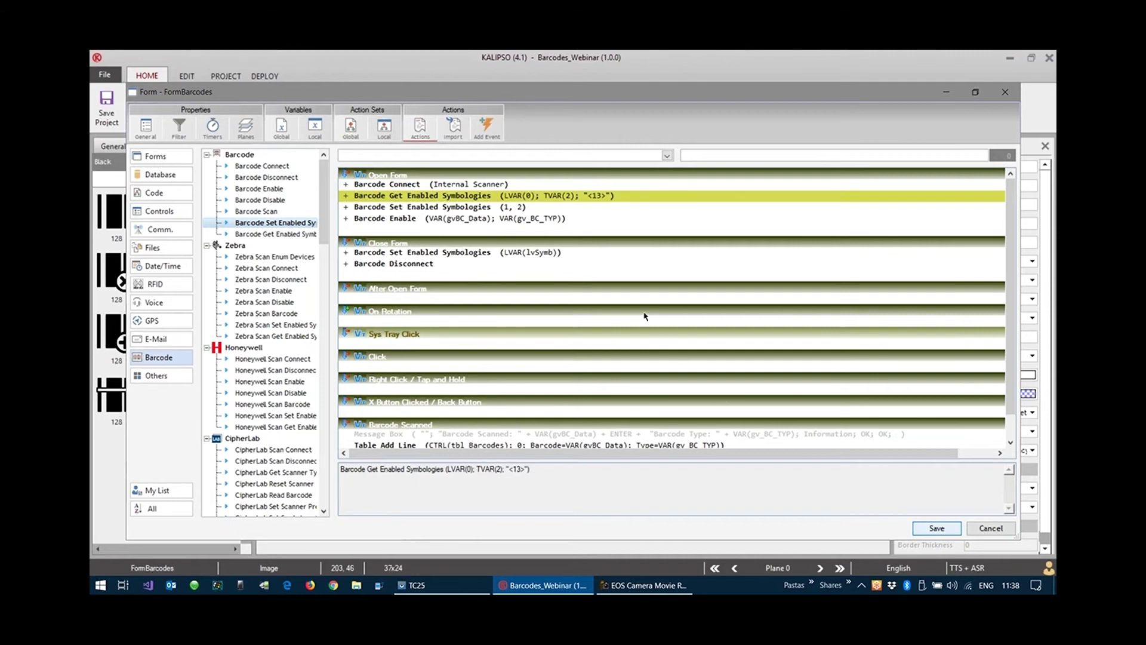
pyautogui.press('Escape')
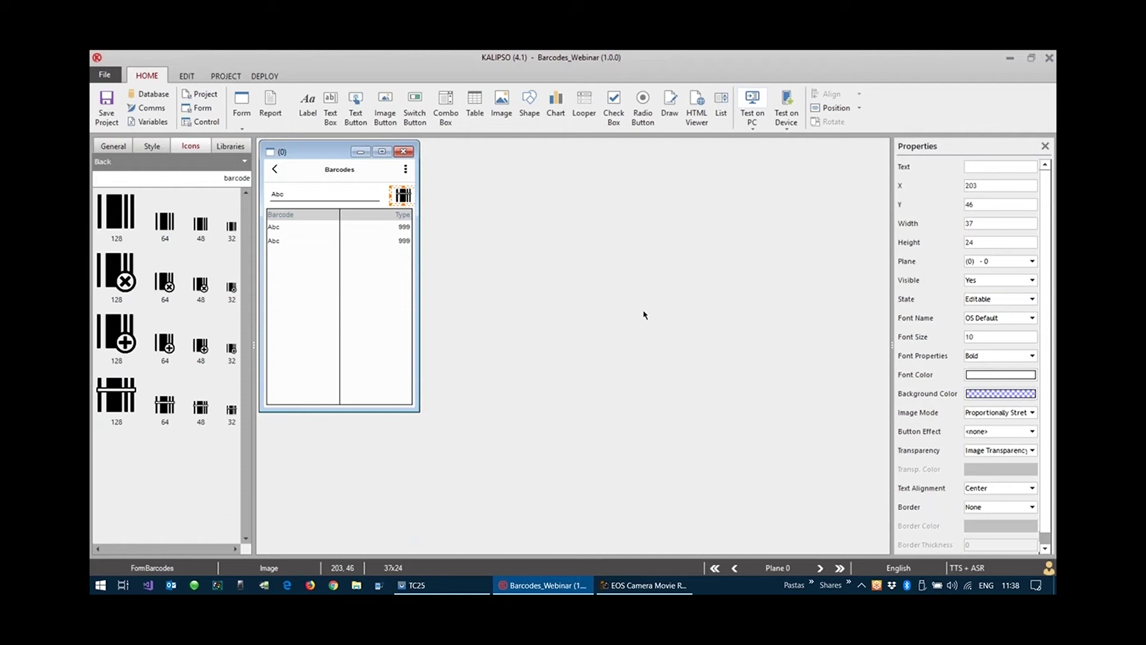
# - Check the TC25 device view, hide it, and deploy the project to the Android device for testing
pyautogui.click(465, 584)
pyautogui.click(722, 199)
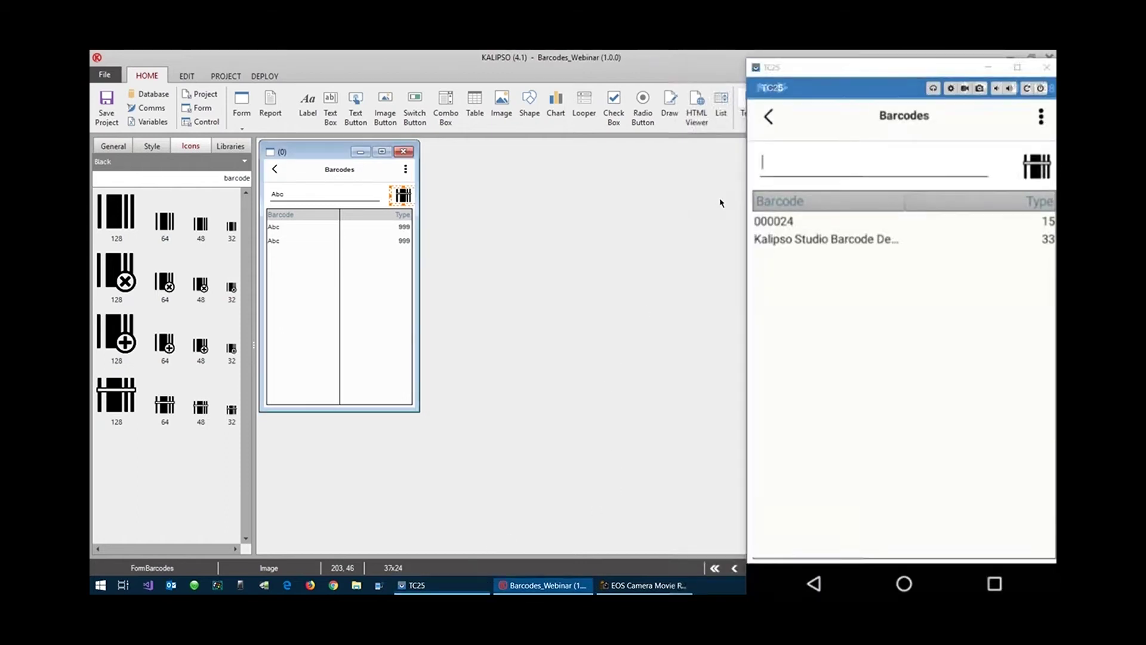
pyautogui.click(989, 65)
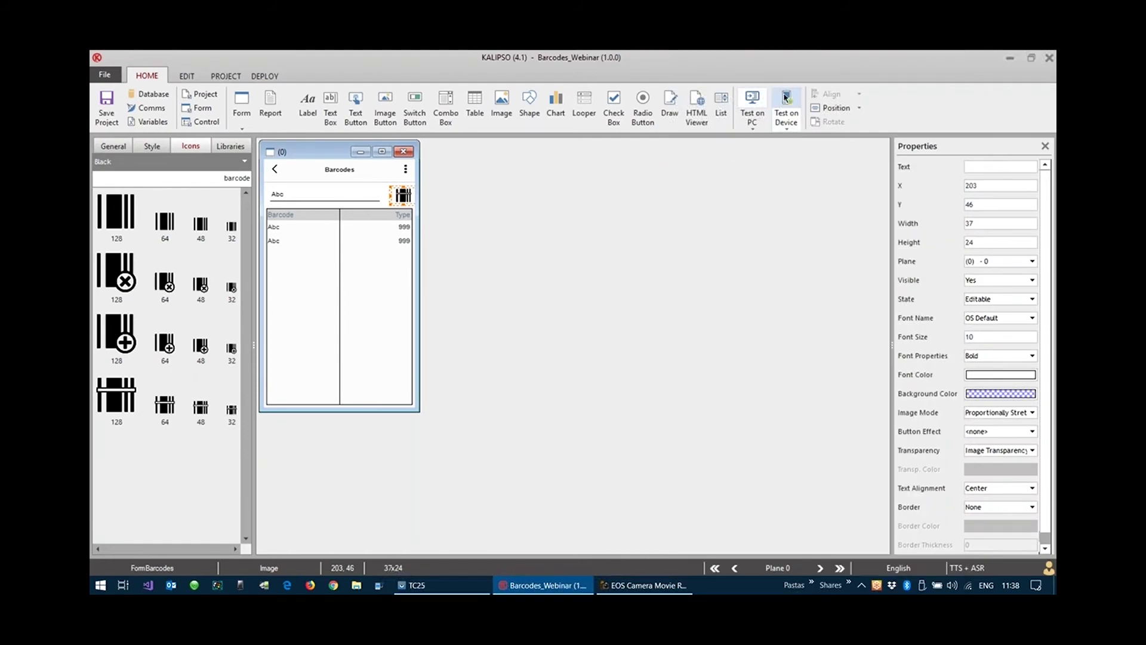
pyautogui.click(785, 98)
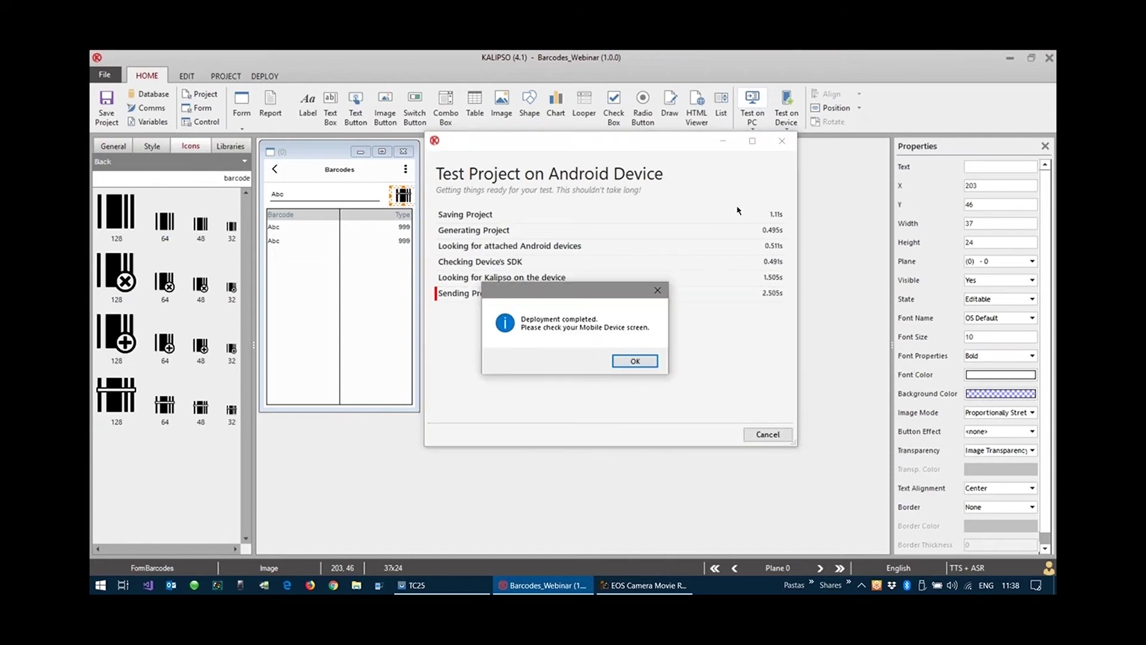
pyautogui.click(654, 364)
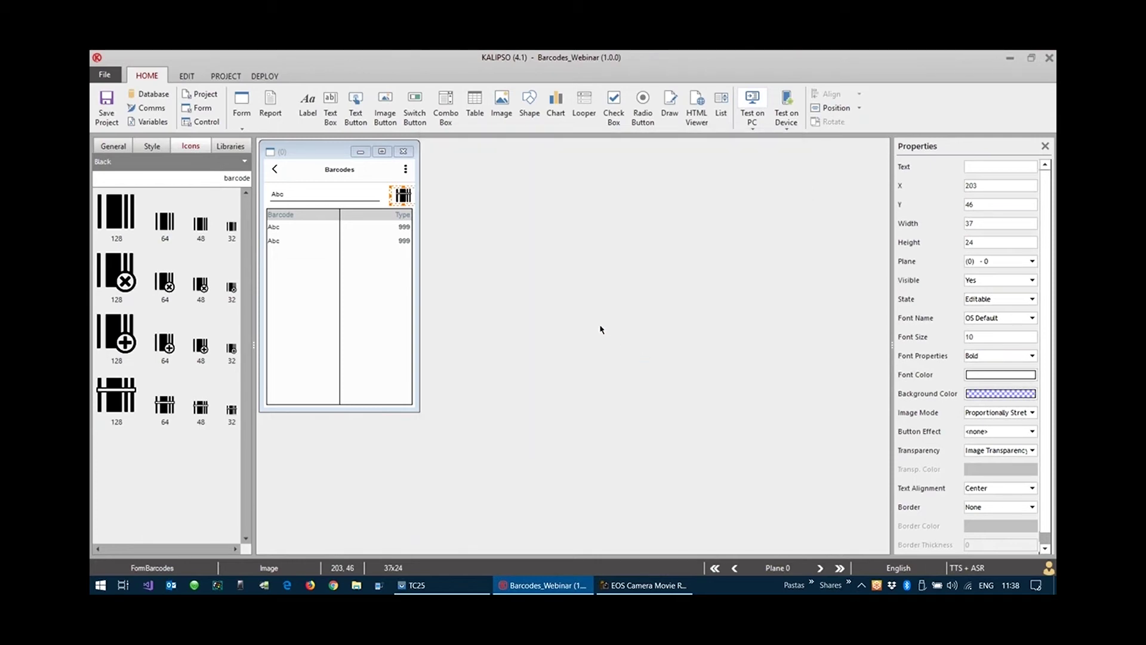
# - Show the TC25 device view beside the EOS Camera window to check barcode scanning on the device, and minimize both windows
pyautogui.click(418, 585)
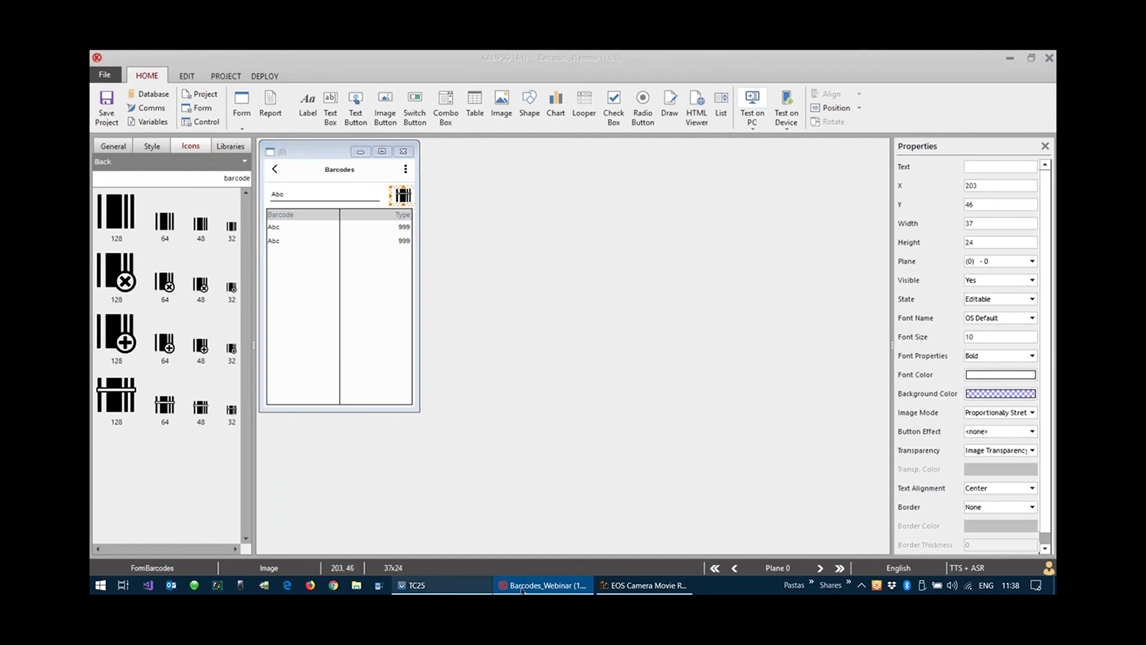
pyautogui.click(642, 585)
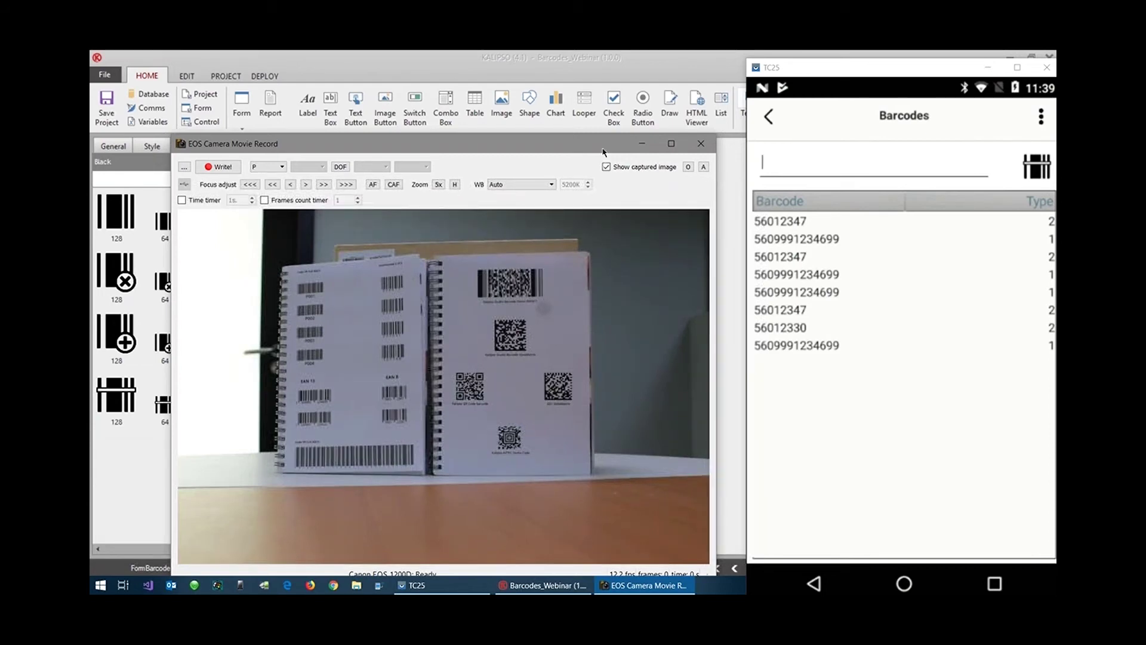
pyautogui.moveTo(603, 149); pyautogui.dragTo(616, 104)
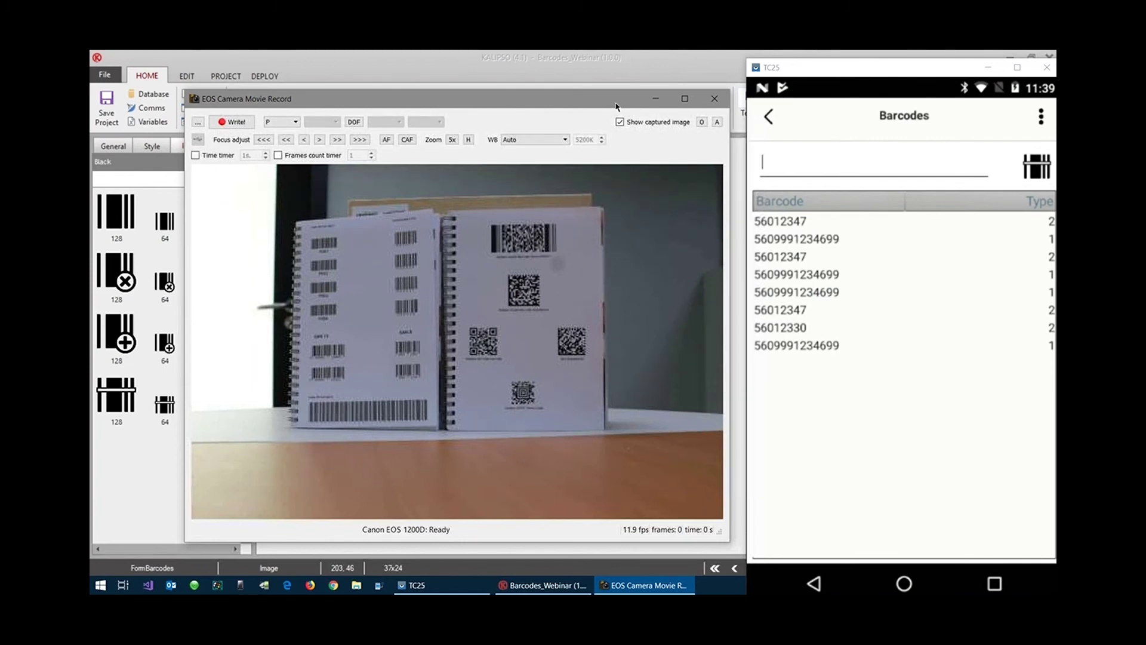
pyautogui.click(985, 70)
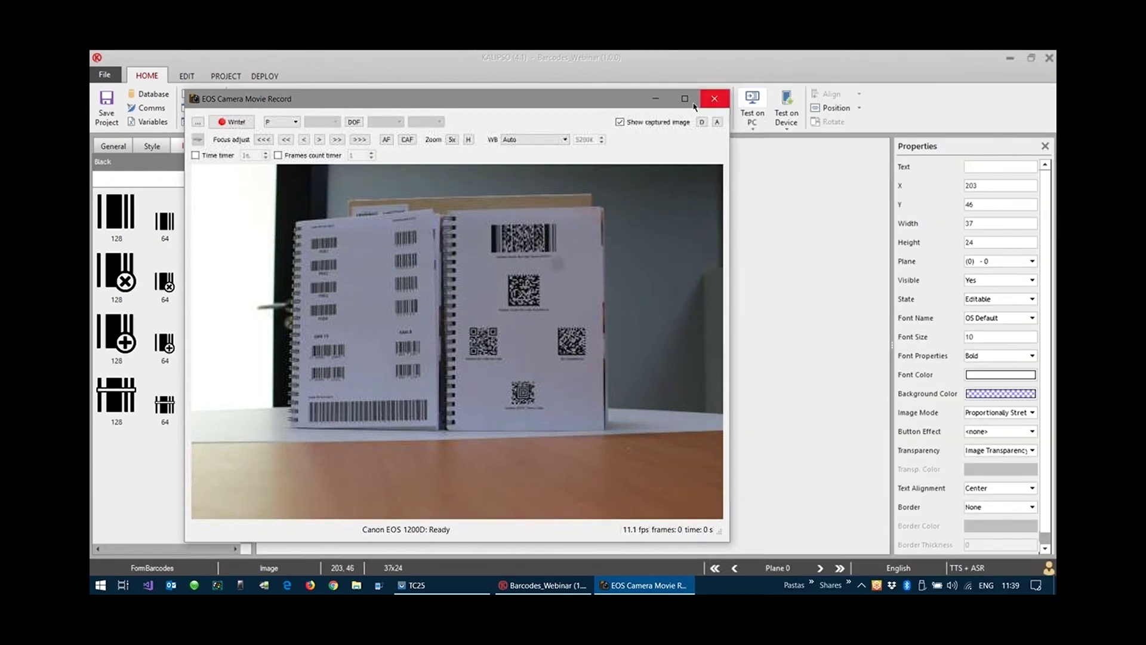
pyautogui.click(656, 99)
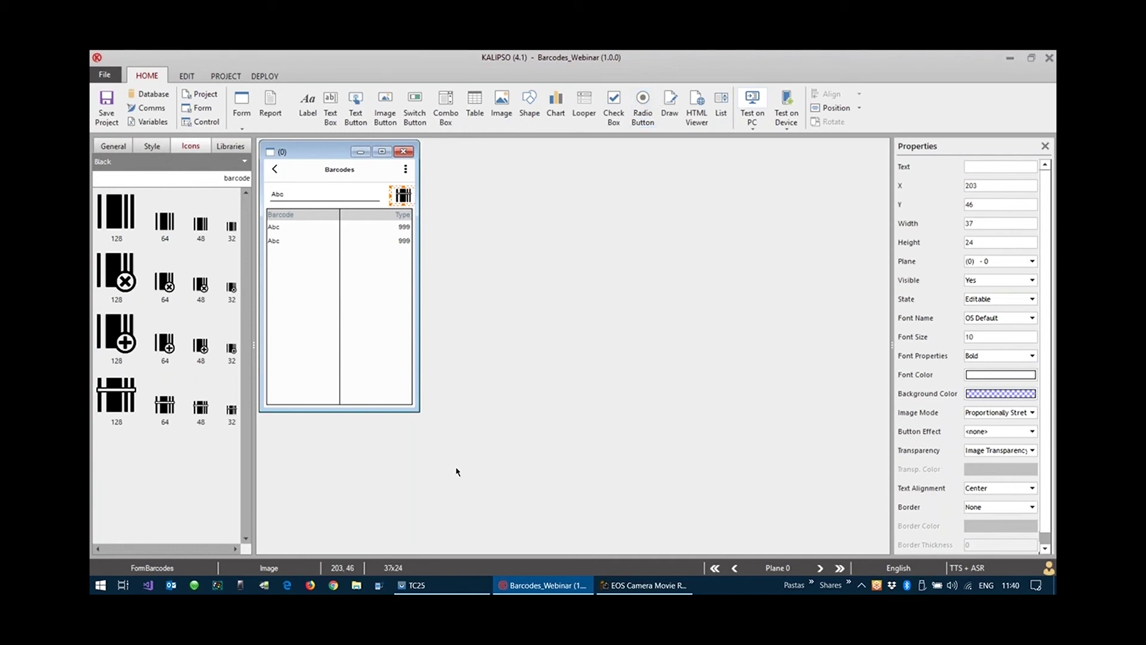
# - Review the connected TC25 device and the sharing settings in Vysor beside the device view, and minimize both windows
pyautogui.click(417, 585)
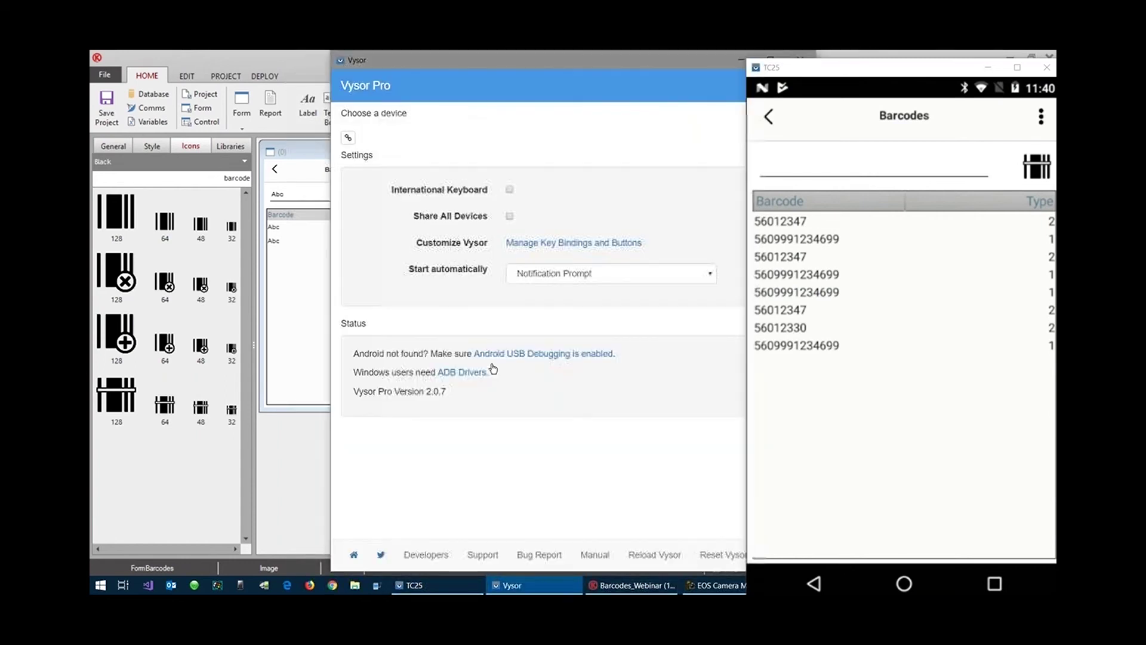
pyautogui.moveTo(488, 65); pyautogui.dragTo(439, 51)
pyautogui.doubleClick(434, 62)
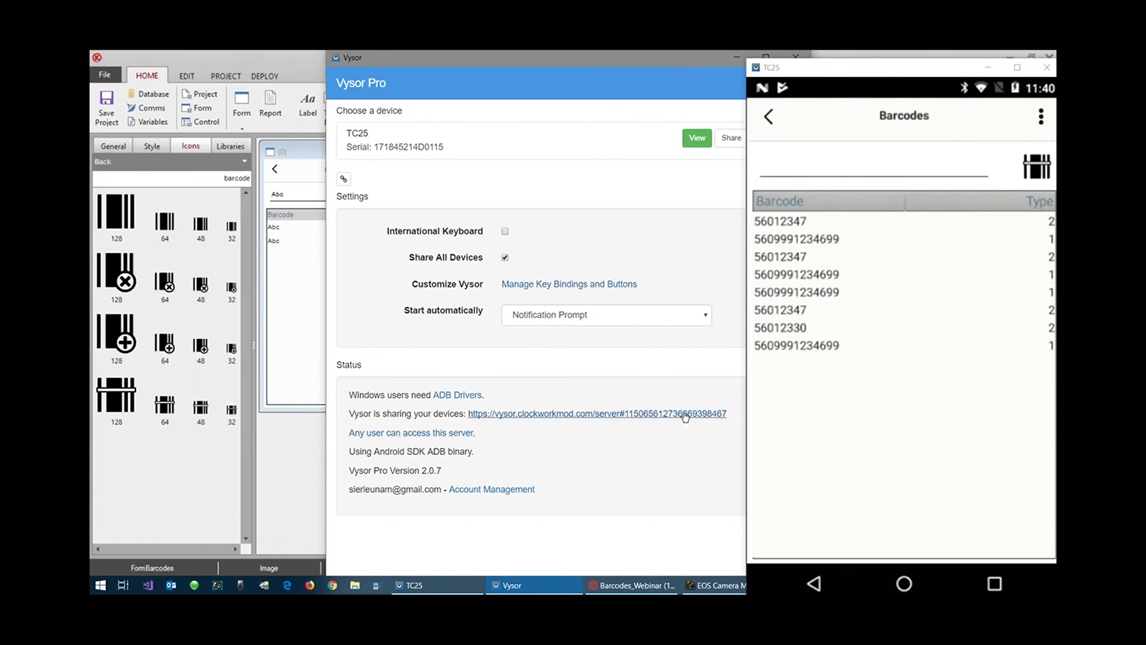
pyautogui.click(596, 413)
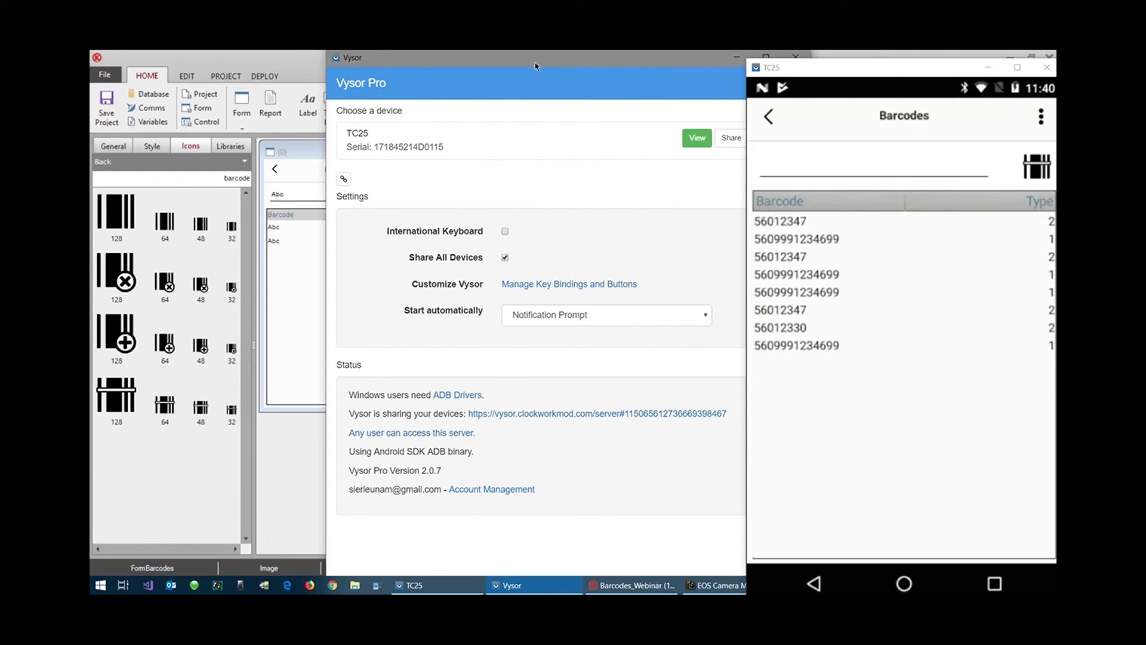
pyautogui.moveTo(568, 62); pyautogui.dragTo(463, 65)
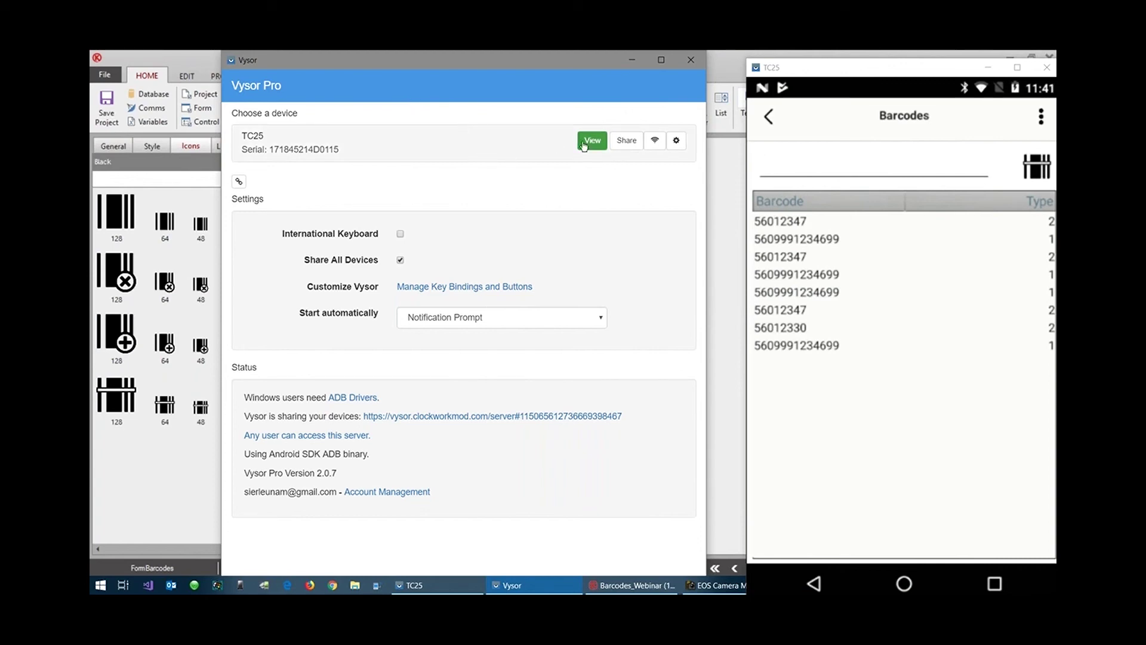
pyautogui.click(632, 60)
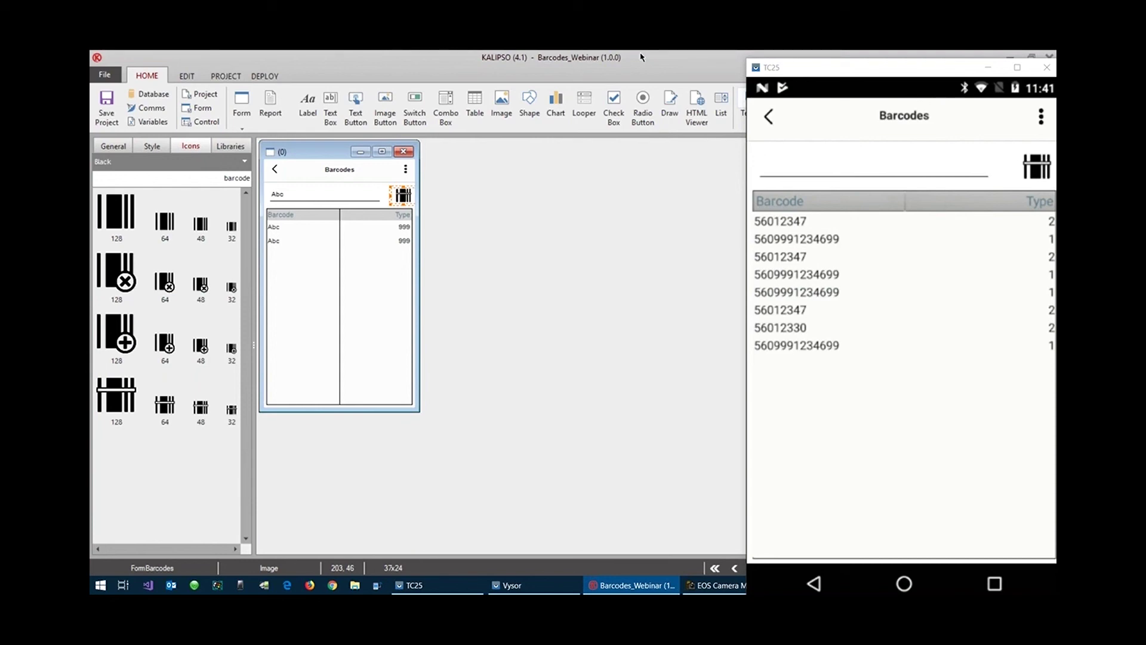
pyautogui.click(987, 67)
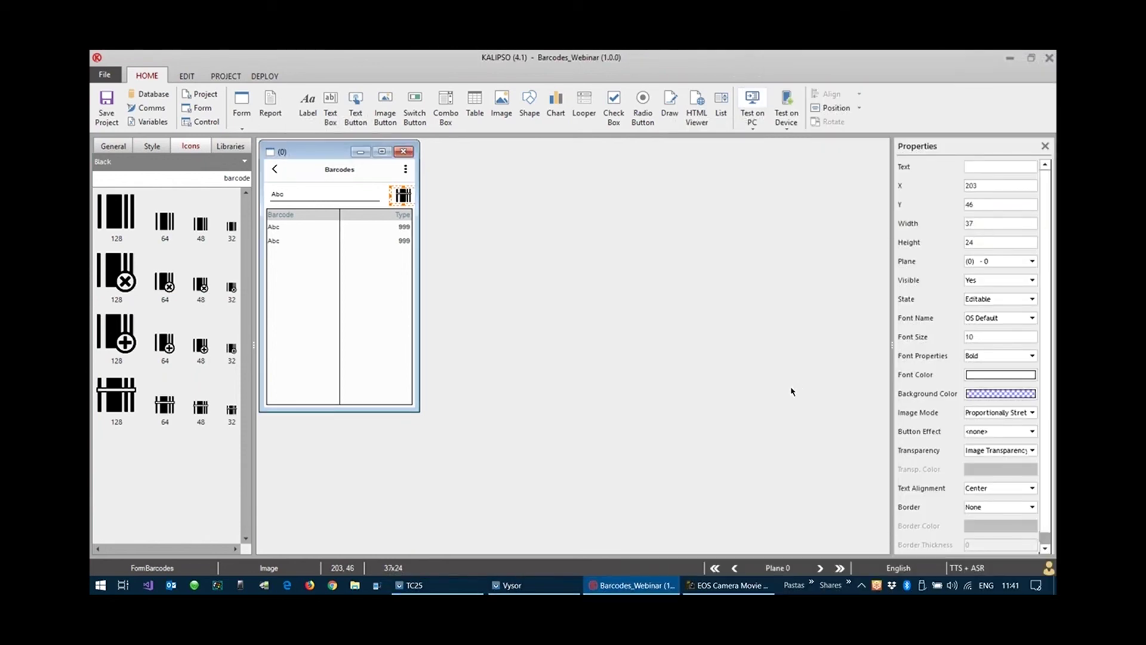